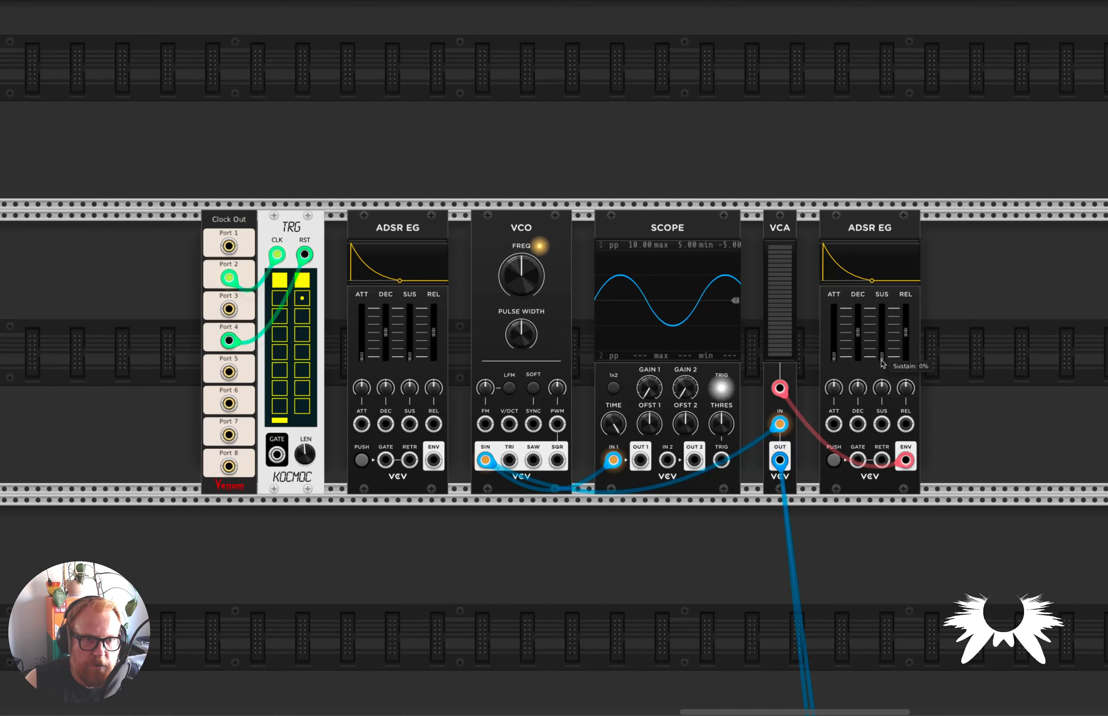
Patch the TRG sequencer's gate output to the gate inputs of both ADSR EG modules.
left_click_drag(858, 460, 277, 455)
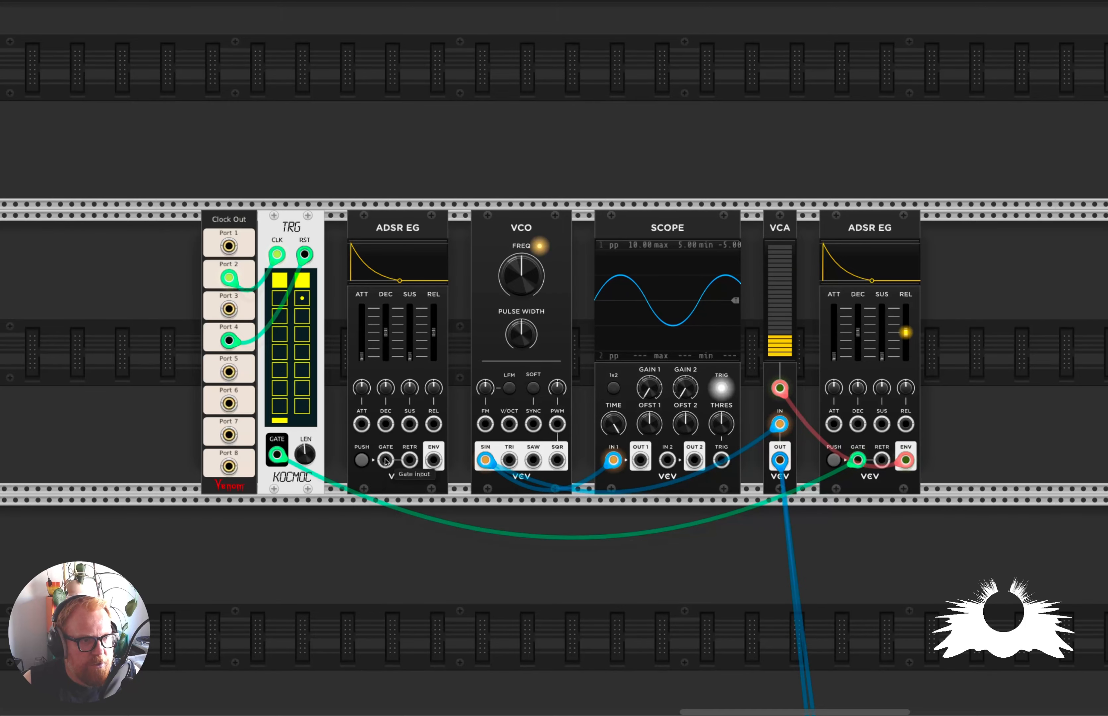
left_click_drag(386, 461, 278, 459)
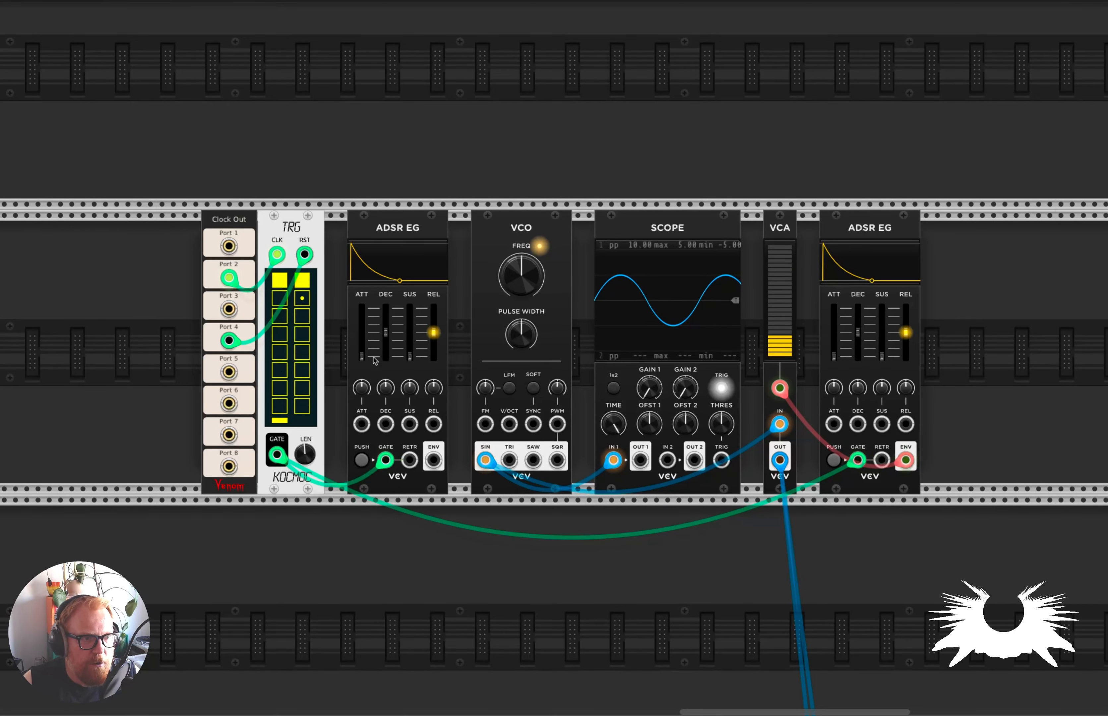
Patch the first ADSR EG's envelope output to the VCO's FM input and turn up the frequency modulation amount.
left_click_drag(433, 461, 486, 424)
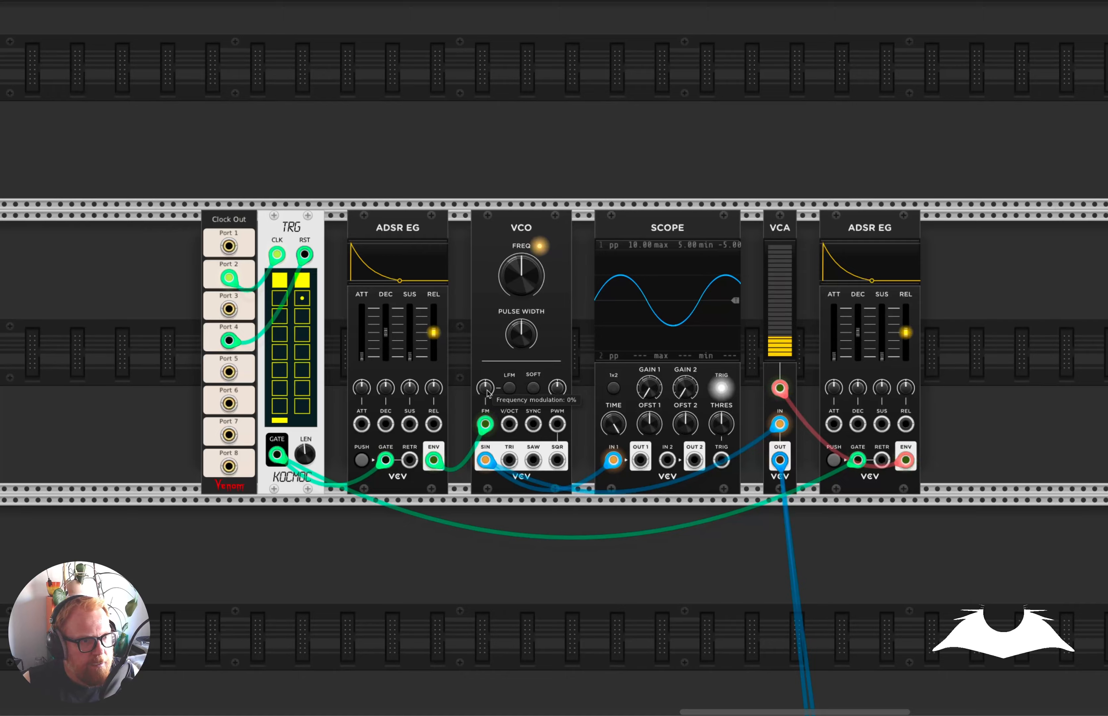
left_click_drag(487, 394, 488, 371)
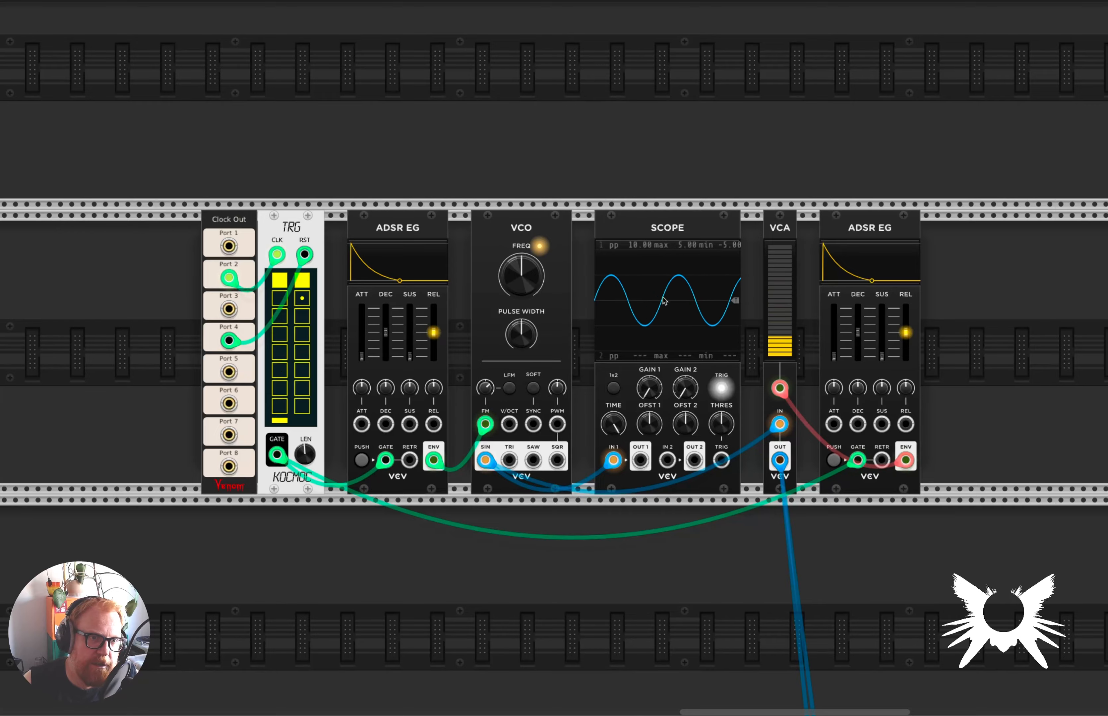
mouse_move(484, 392)
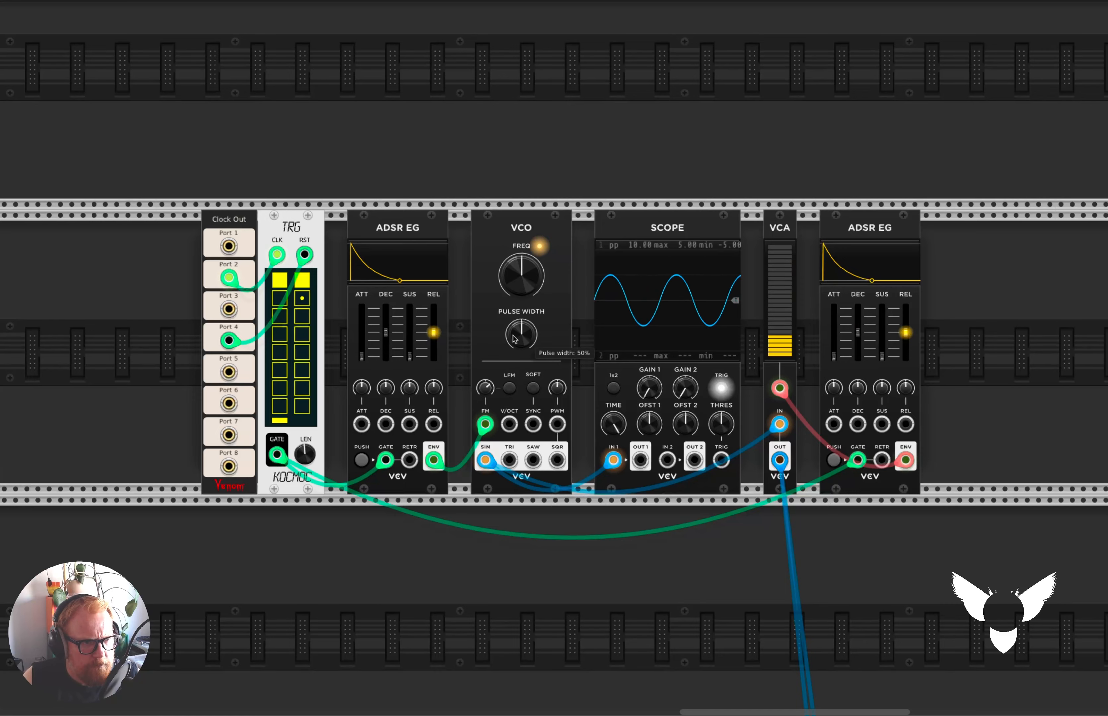
Shorten the decay of both envelopes, with the pitch envelope at 5.6493 ms, and lower the VCO frequency.
mouse_move(398, 338)
left_mouse_down()
mouse_move(398, 354)
mouse_move(386, 345)
left_mouse_up()
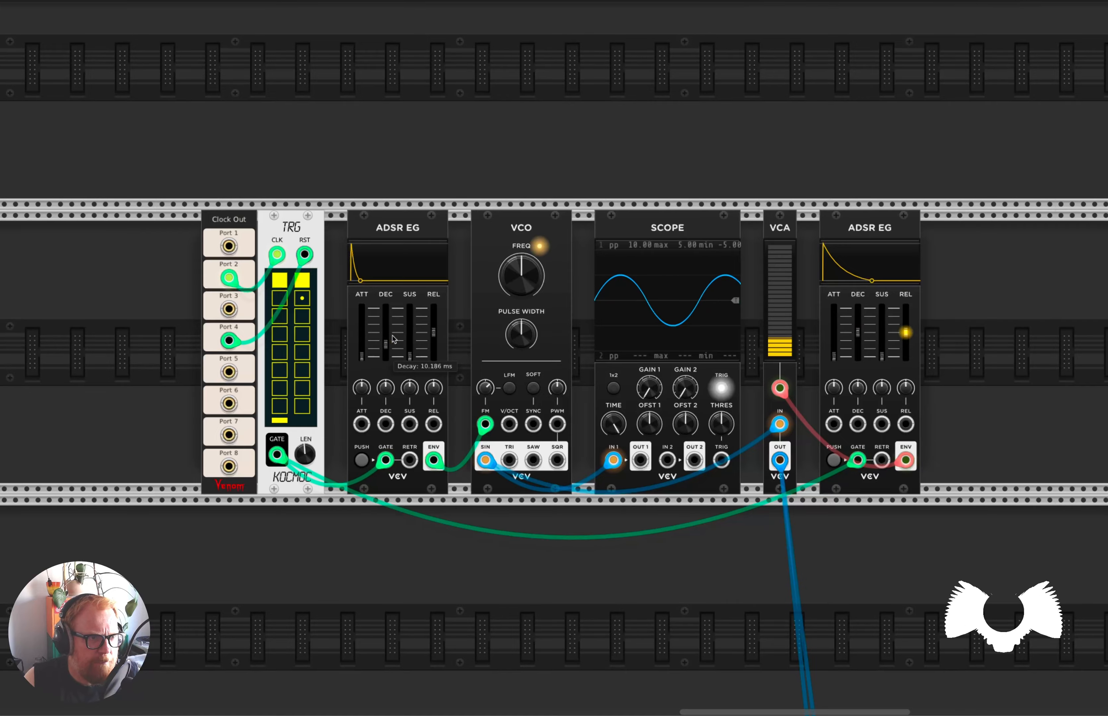
left_click_drag(858, 331, 858, 340)
left_click_drag(386, 344, 386, 347)
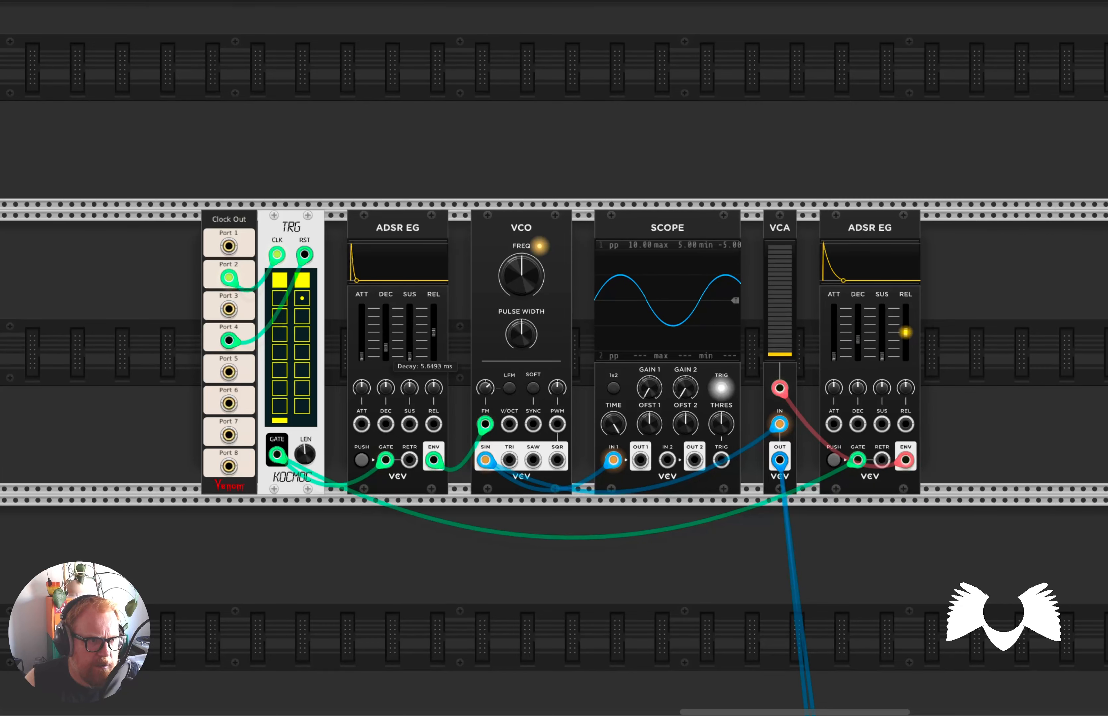
left_click_drag(521, 276, 521, 305)
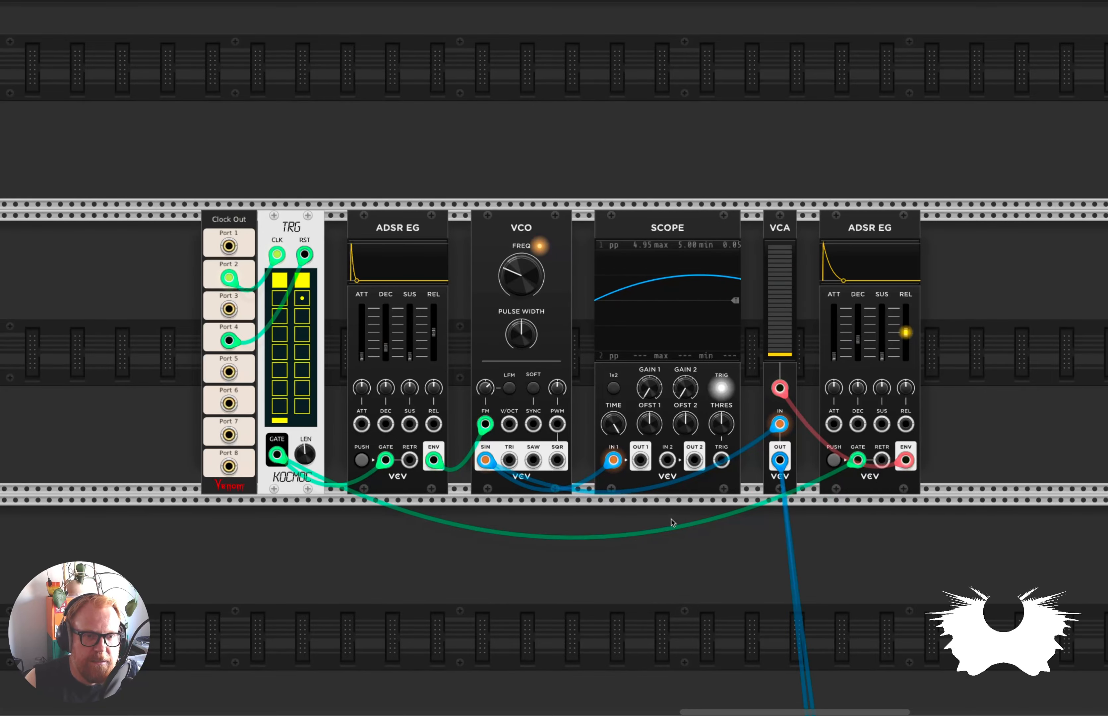
Lengthen the decay of the envelope controlling the VCO's VCA in the voice with the noise layer and DEBRIATUS.
scroll(652, 539, "down", 5)
scroll(647, 541, "left", 20)
scroll(648, 542, "down", 8)
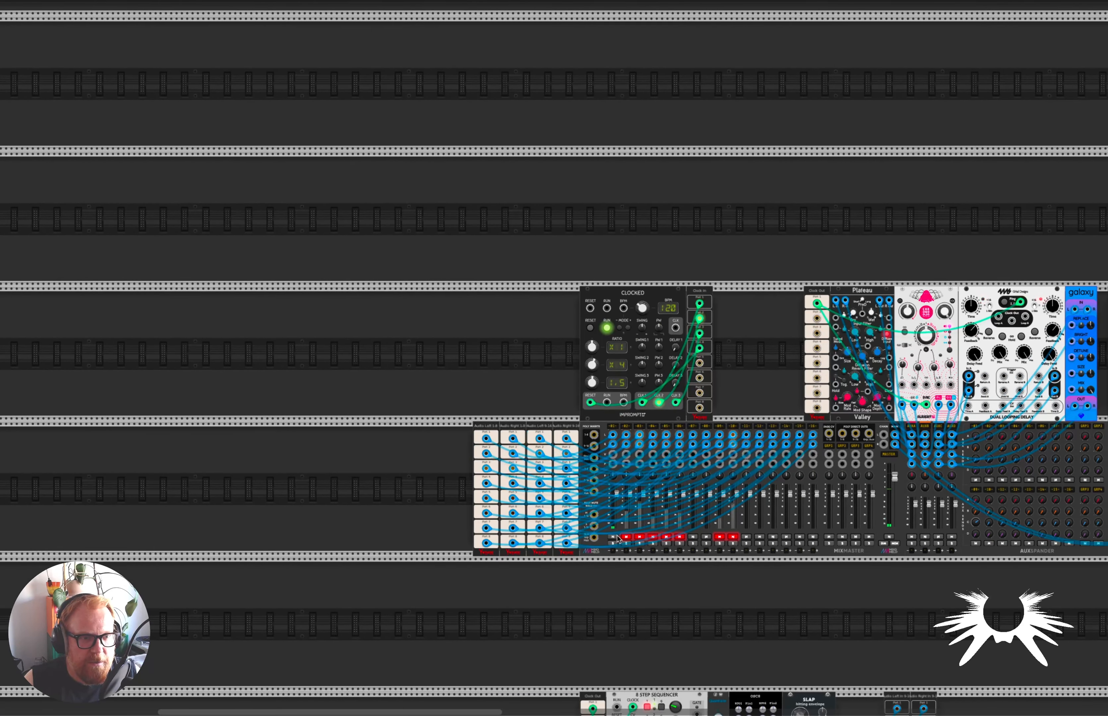
left_click(614, 538)
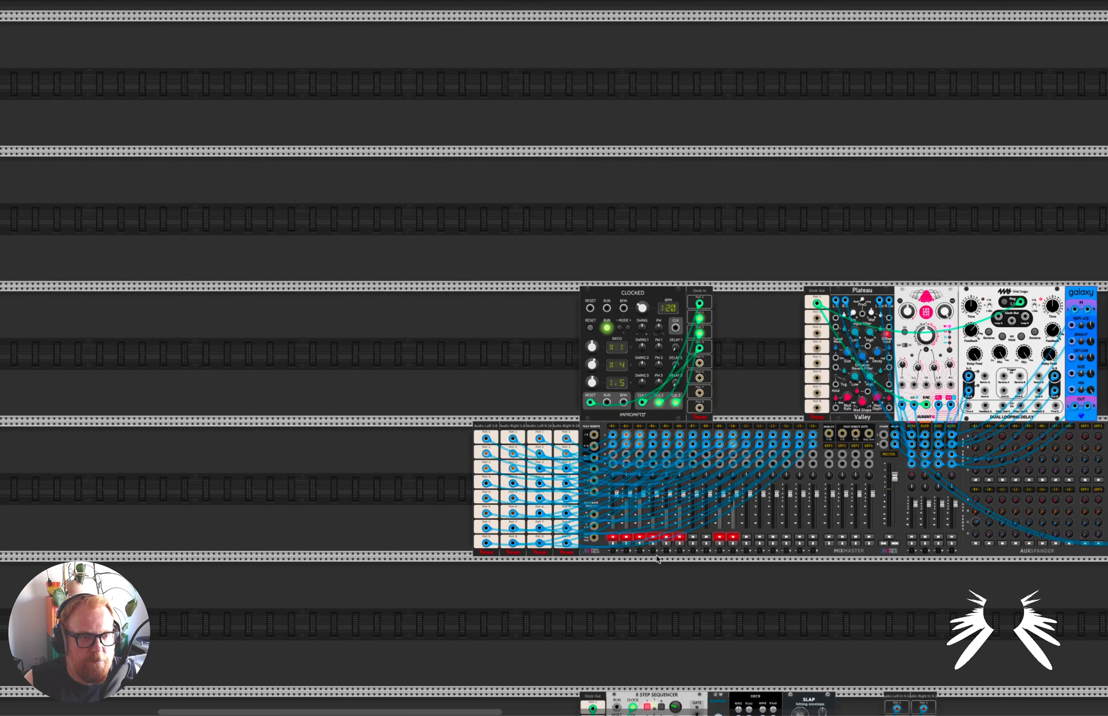
scroll(648, 558, "right", 4)
scroll(648, 559, "down", 2)
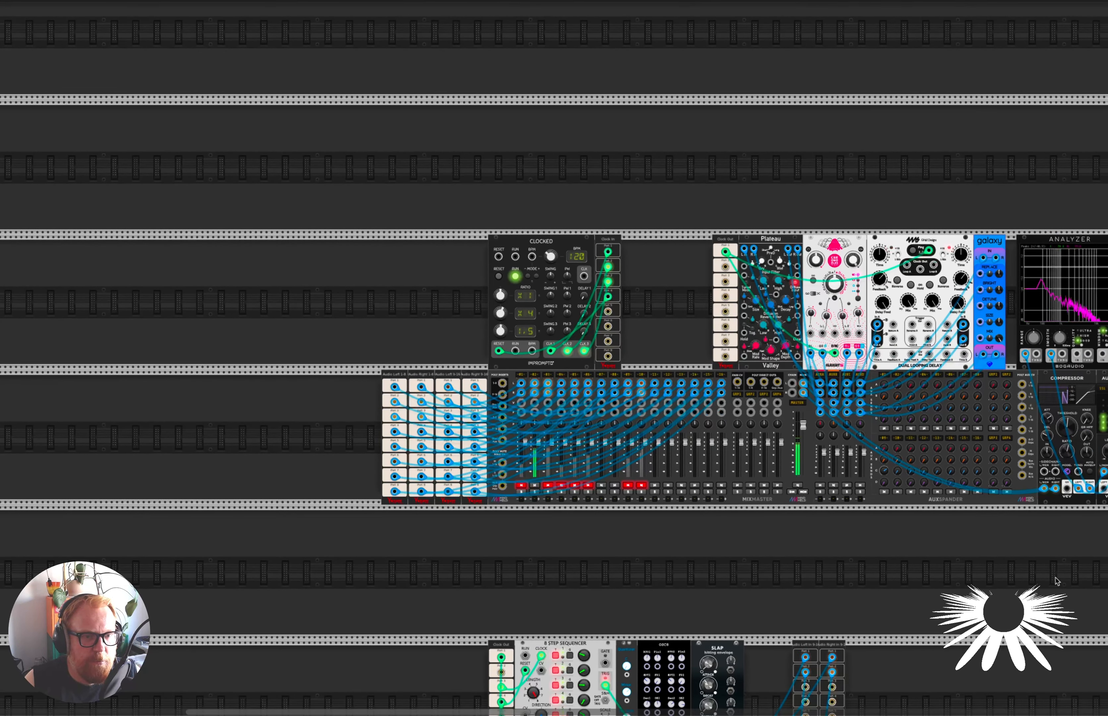
scroll(736, 514, "right", 15)
scroll(736, 514, "up", 5)
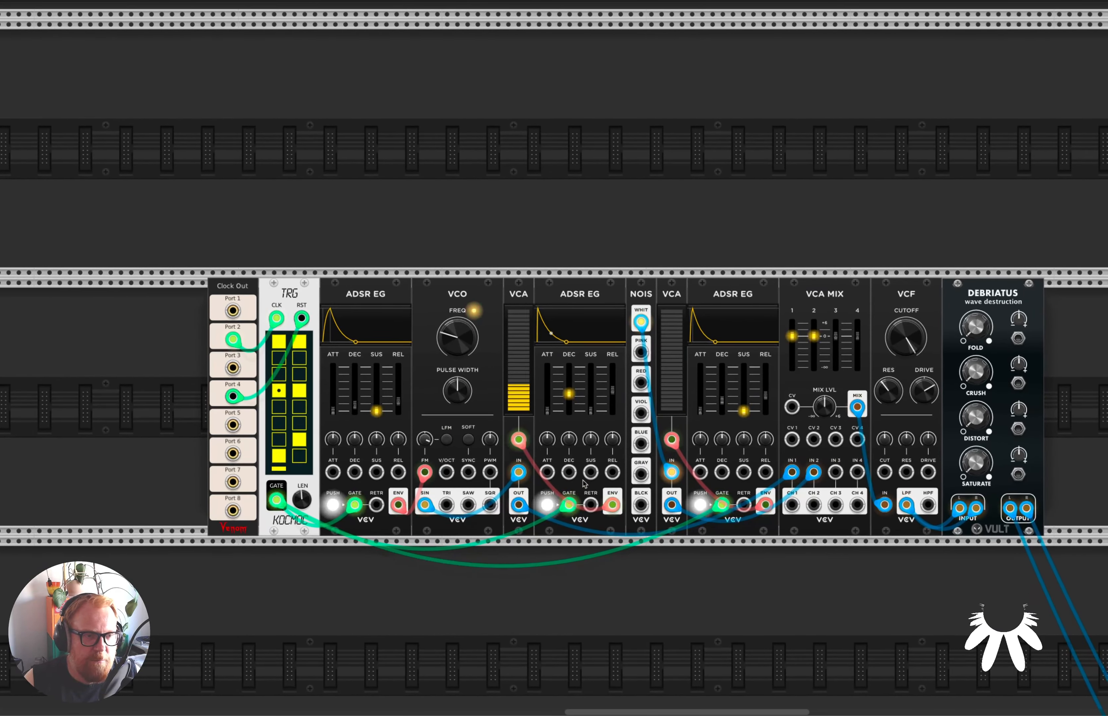
scroll(638, 506, "up", 2)
scroll(596, 440, "down", 3)
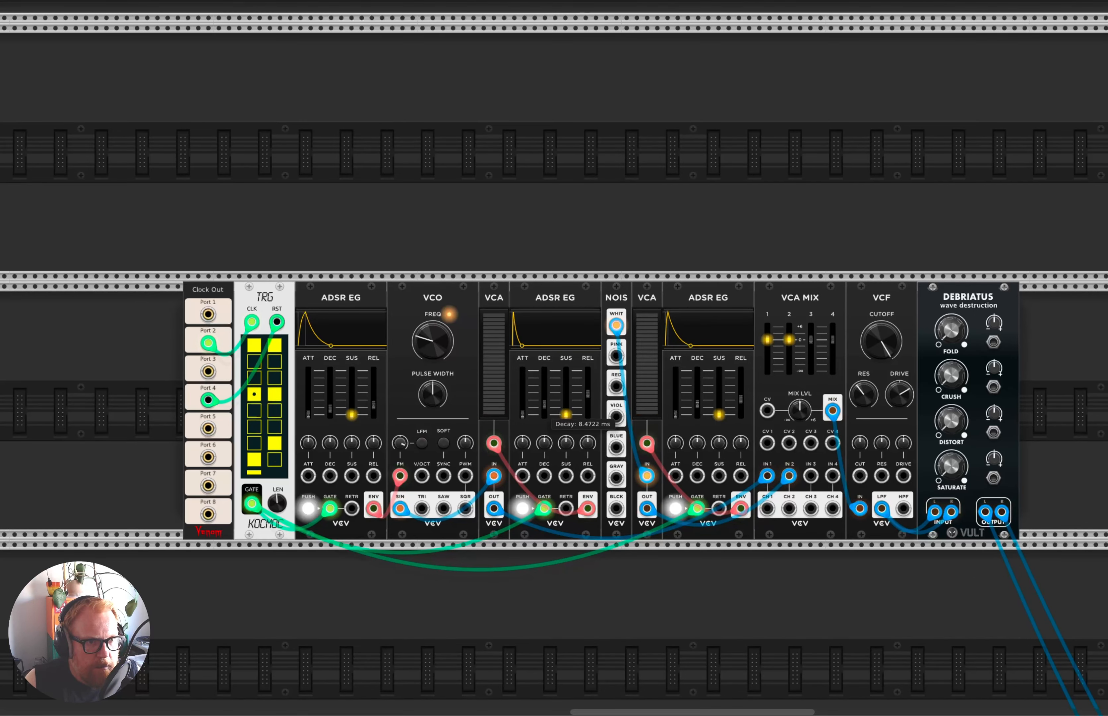
left_click_drag(545, 407, 545, 400)
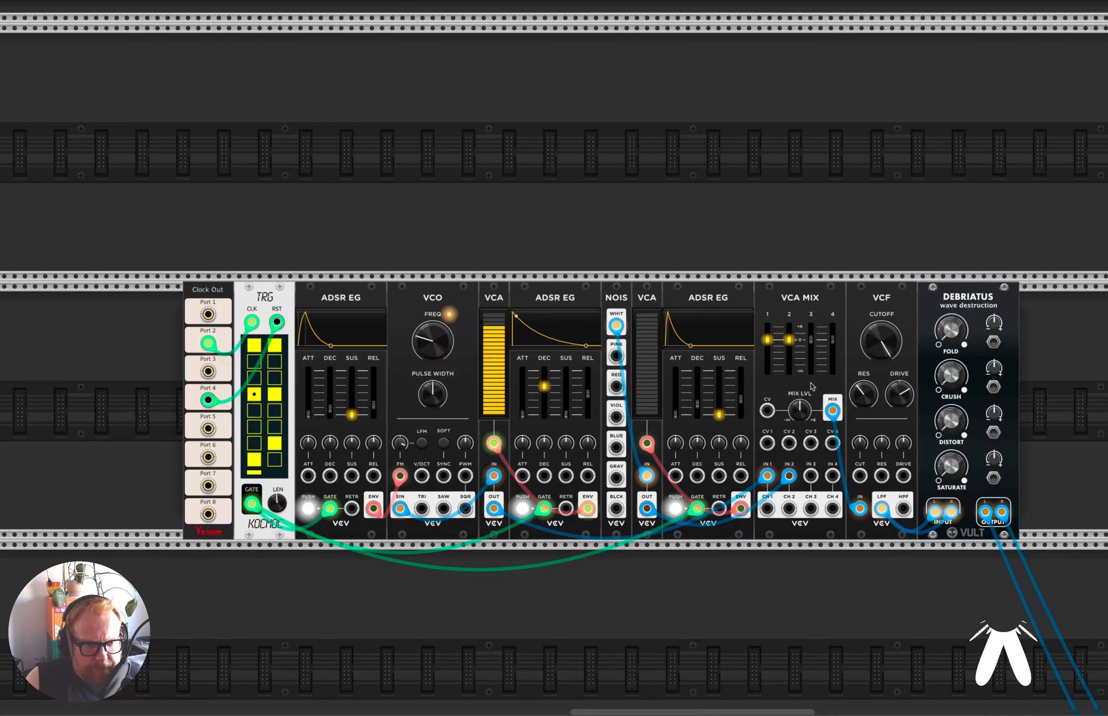
Fine-tune the decay of the noise and pitch envelopes and pull VCA MIX channel 2 all the way down.
mouse_move(698, 406)
left_mouse_down()
mouse_move(698, 393)
mouse_move(697, 404)
left_mouse_up()
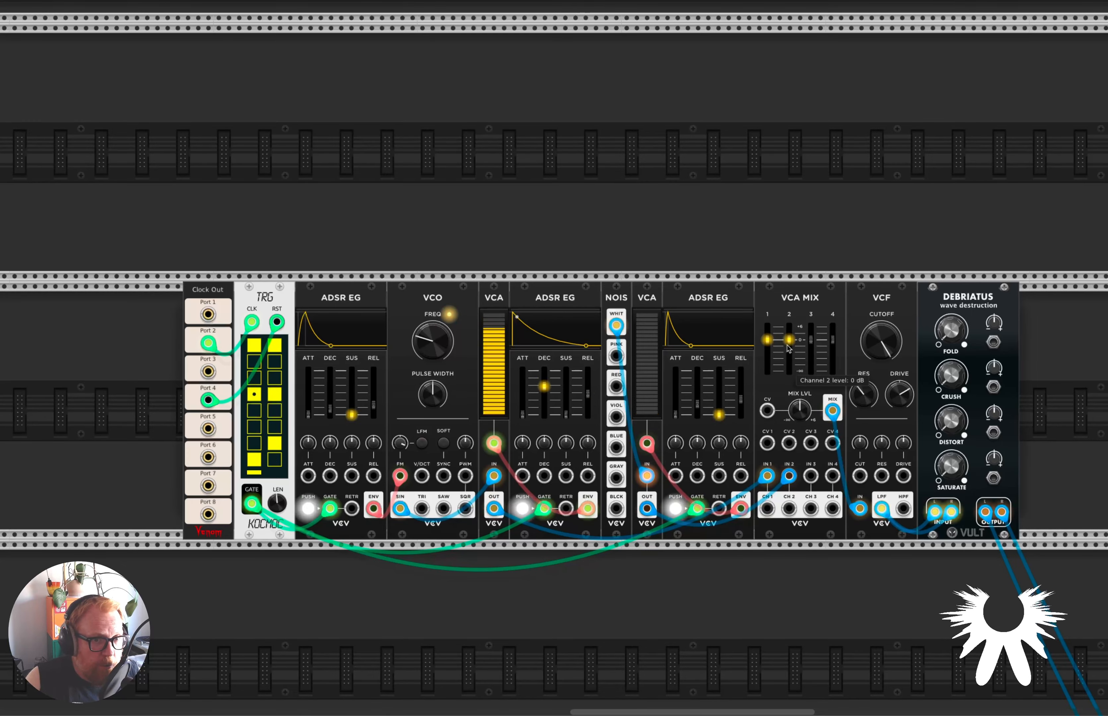
left_click_drag(790, 340, 789, 371)
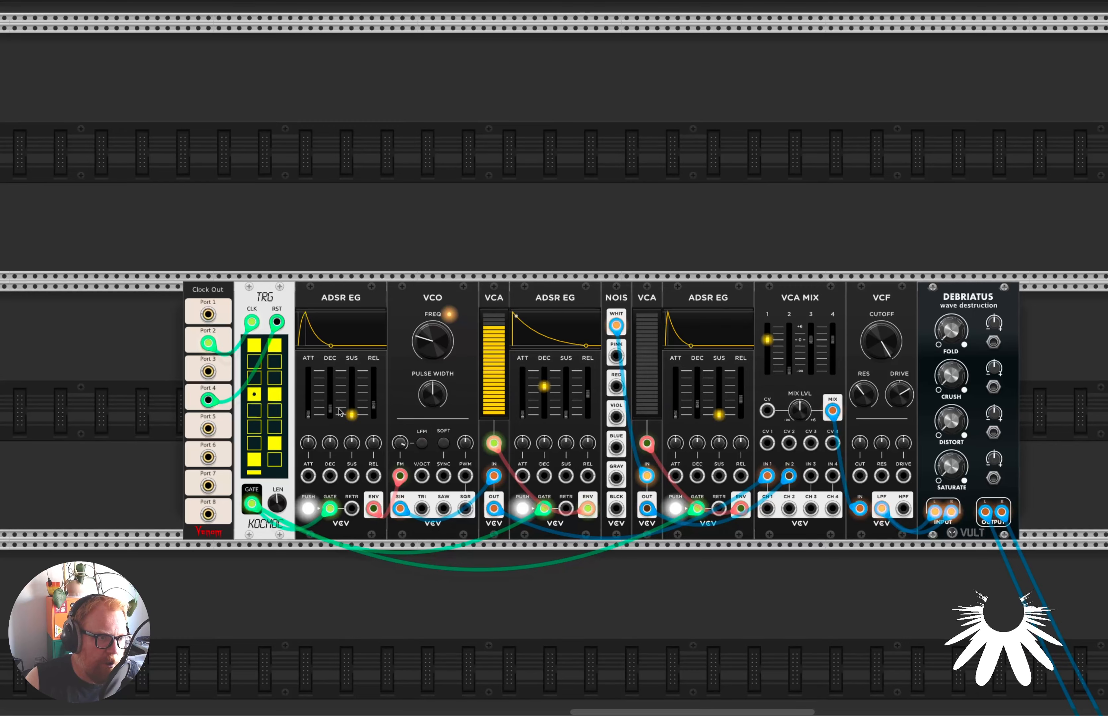
left_click_drag(330, 409, 329, 408)
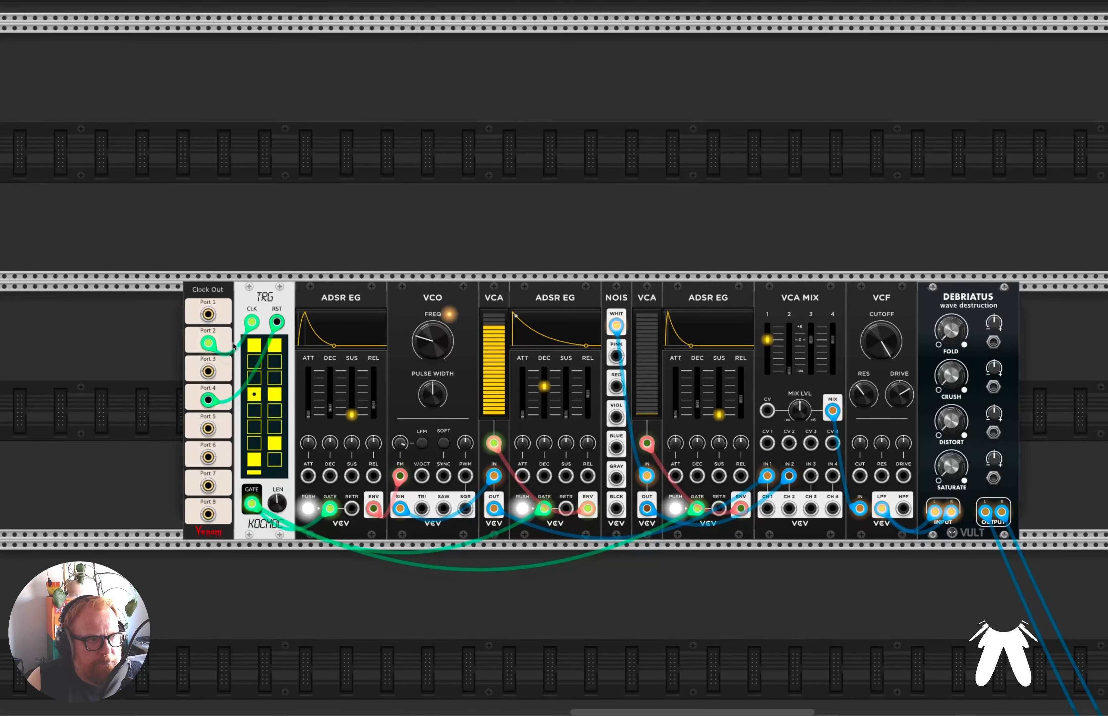
Unplug the clock cable from the TRG's CLK input and patch Clock Out Port 2 back into it.
left_click_drag(252, 321, 143, 328)
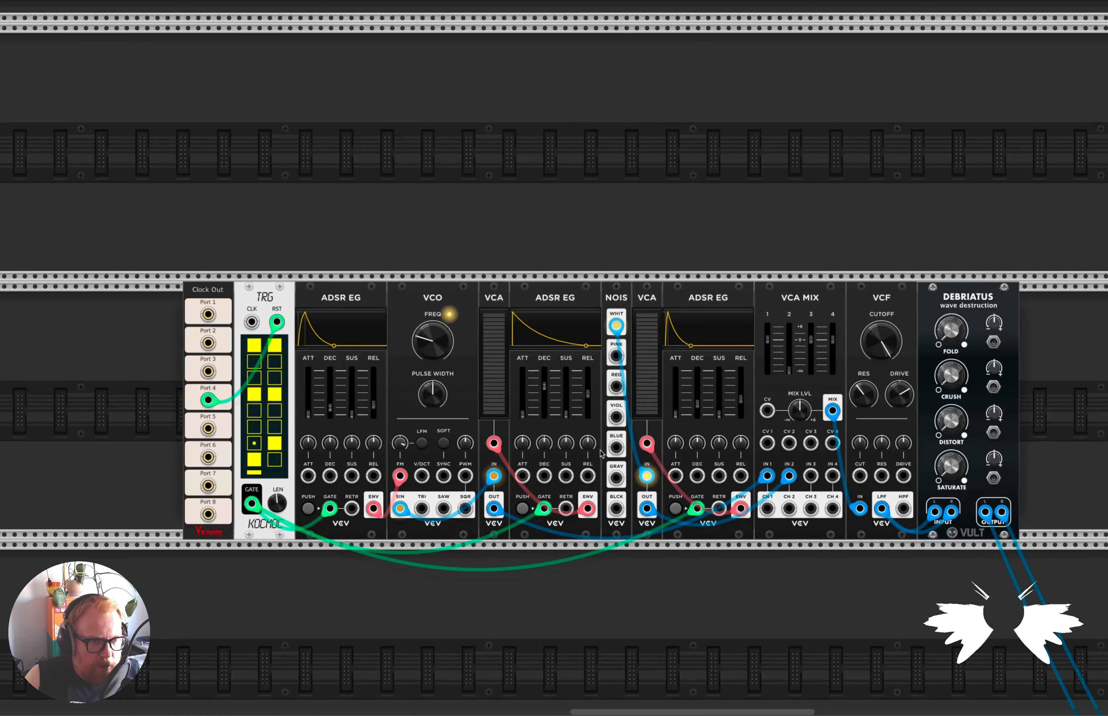
scroll(603, 449, "up", 3)
scroll(598, 459, "up", 2)
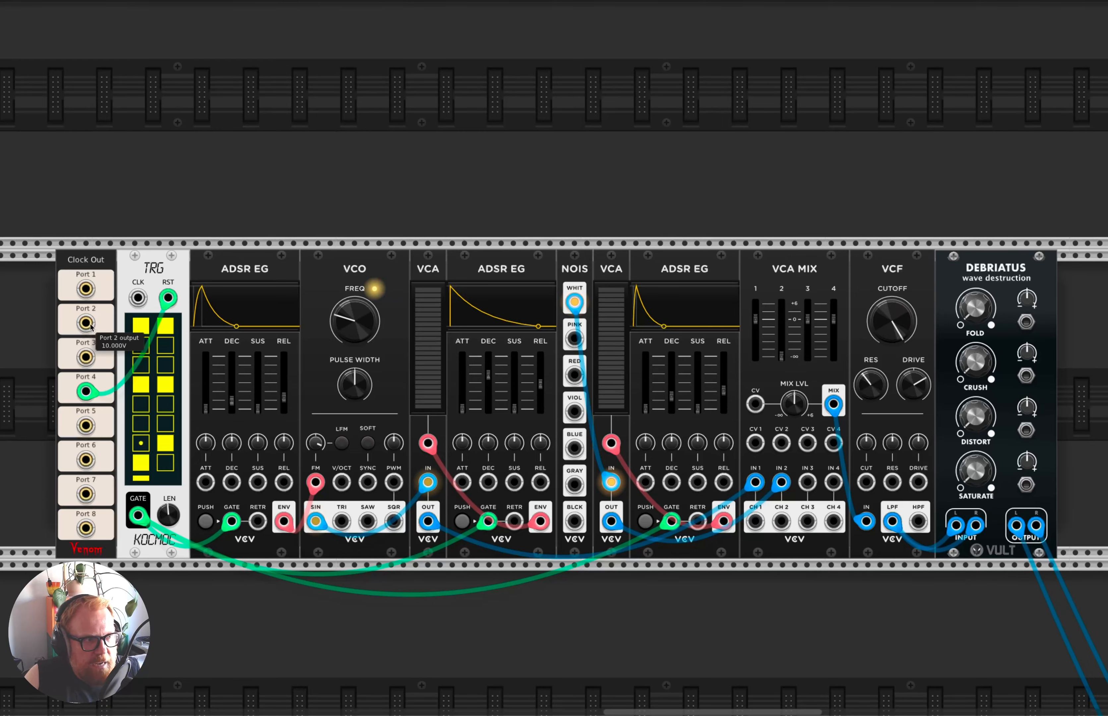
left_click_drag(90, 327, 138, 297)
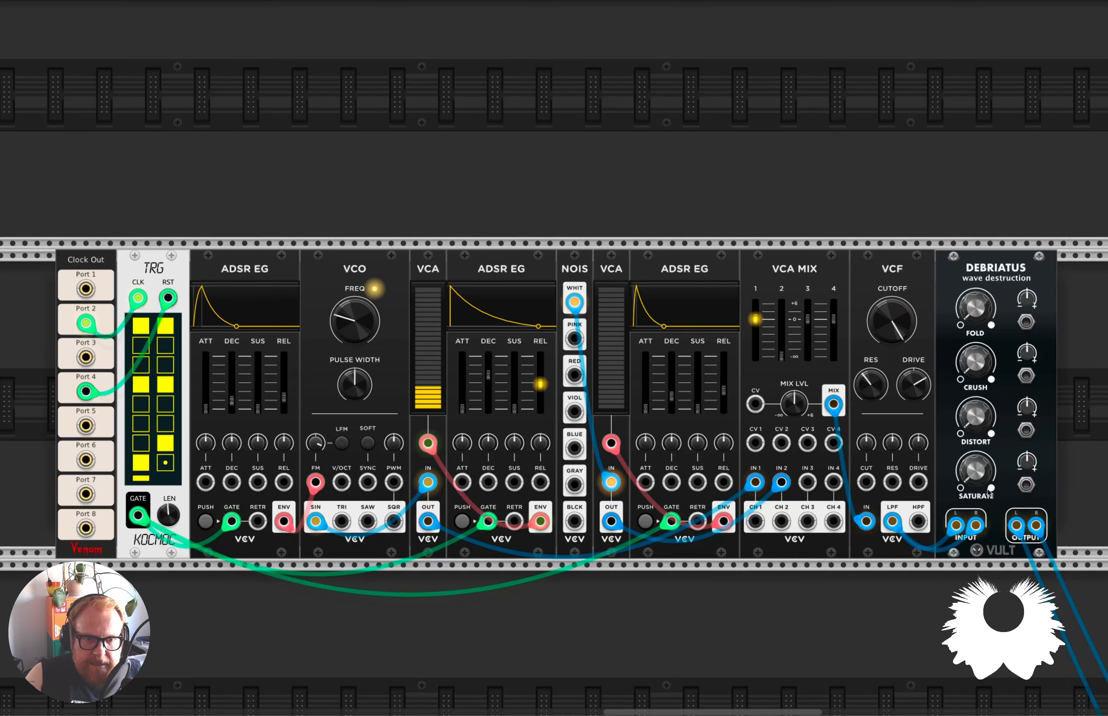
Adjust the DEBRIATUS Fold amount and set the amplitude envelope's decay to 122.46 ms.
left_click_drag(977, 310, 977, 253)
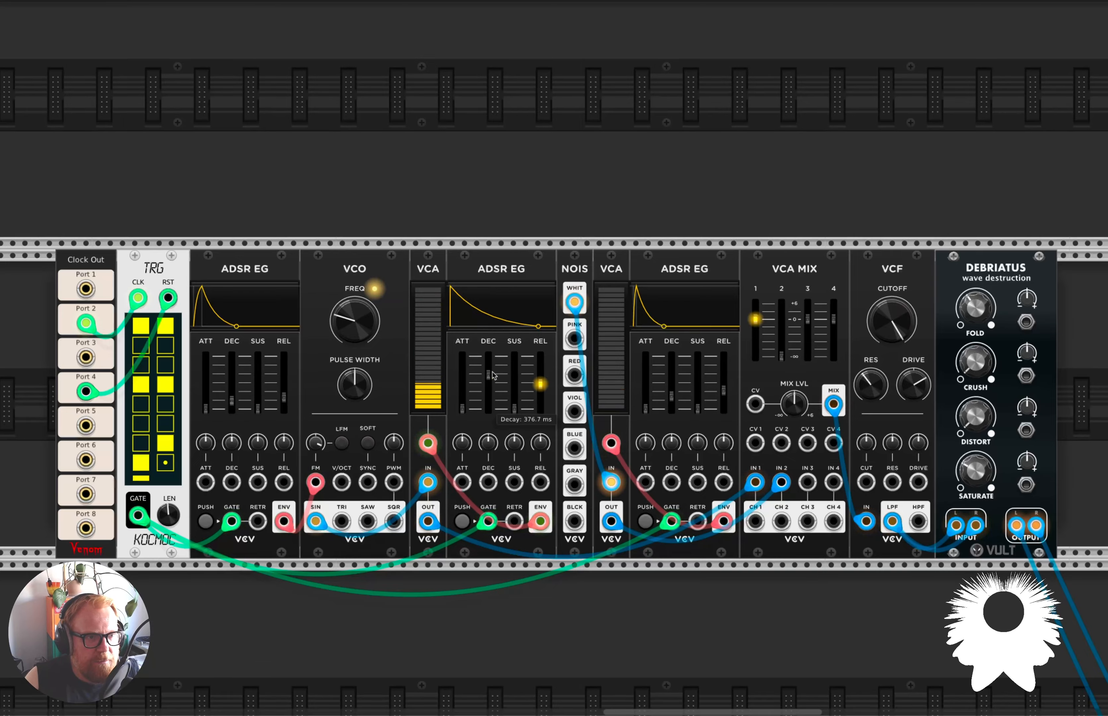
mouse_move(494, 375)
left_mouse_down()
mouse_move(493, 393)
mouse_move(493, 383)
left_mouse_up()
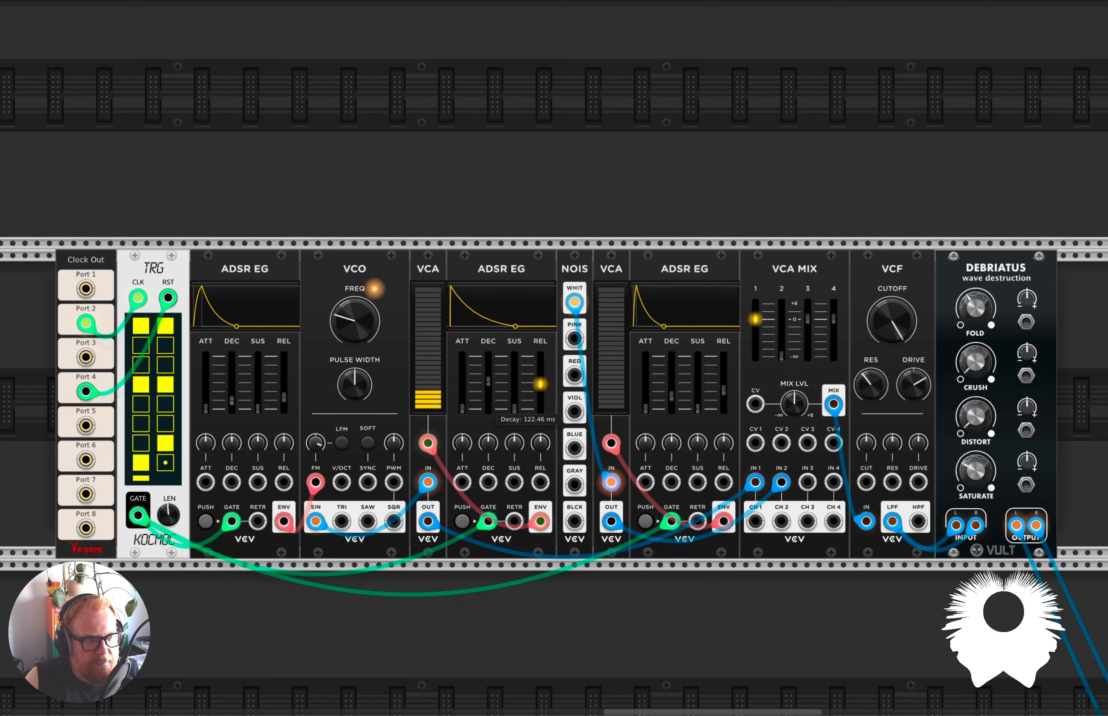
Set the pitch envelope's decay to 15.56 ms and lower the VCO frequency further.
left_click_drag(231, 401, 231, 394)
left_click_drag(371, 319, 375, 290)
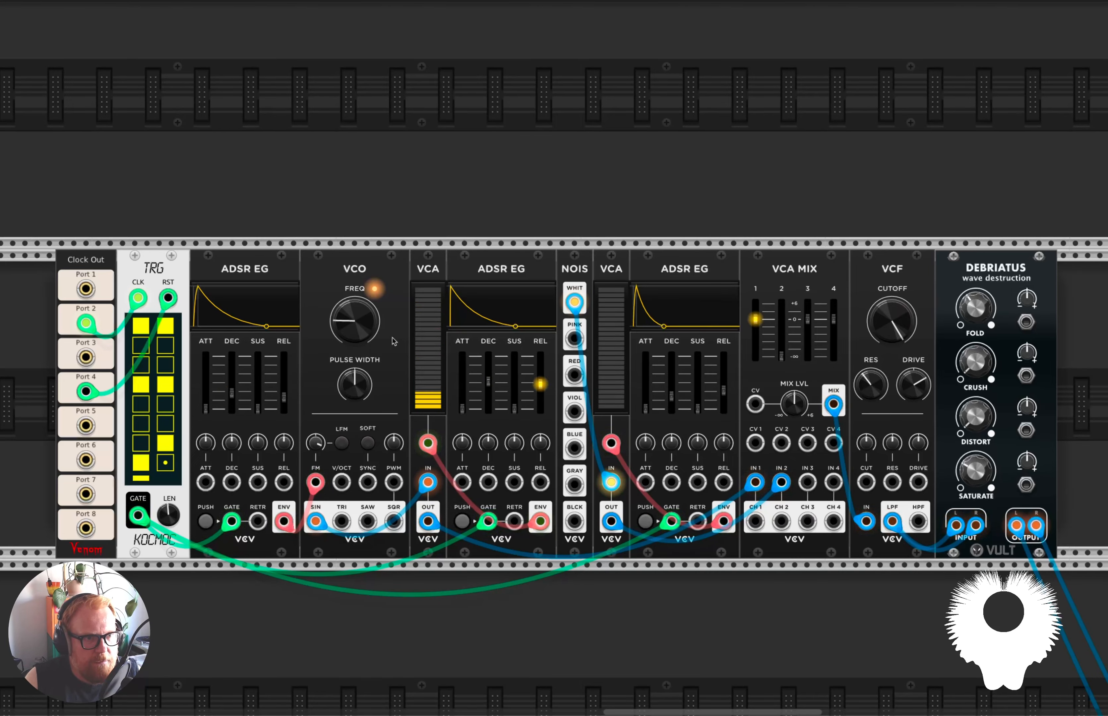
Lower the VCF's cutoff, resonance and drive, and shorten the pitch envelope's decay.
left_click_drag(892, 321, 892, 305)
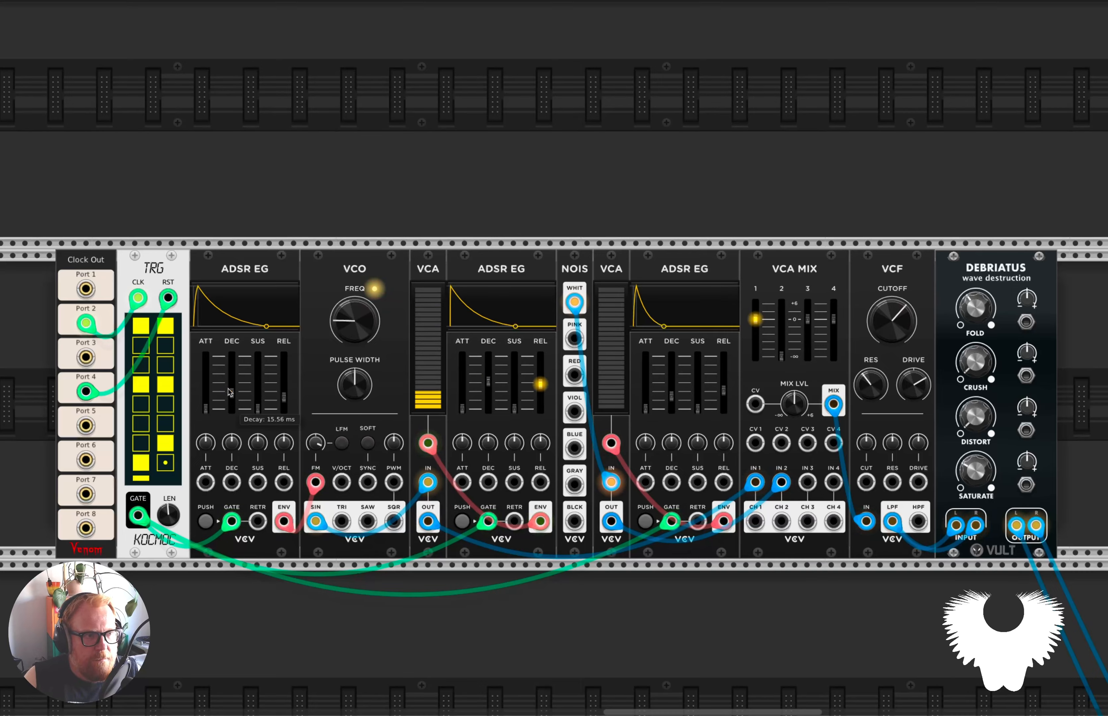
left_click_drag(231, 395, 231, 410)
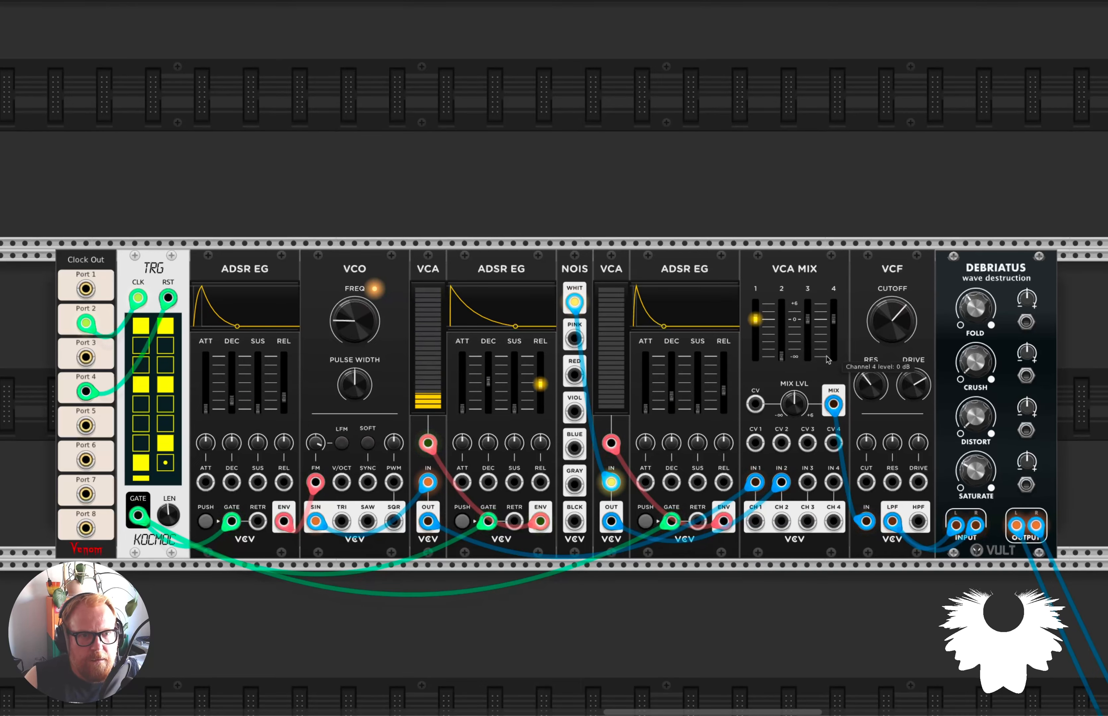
left_click_drag(871, 385, 914, 399)
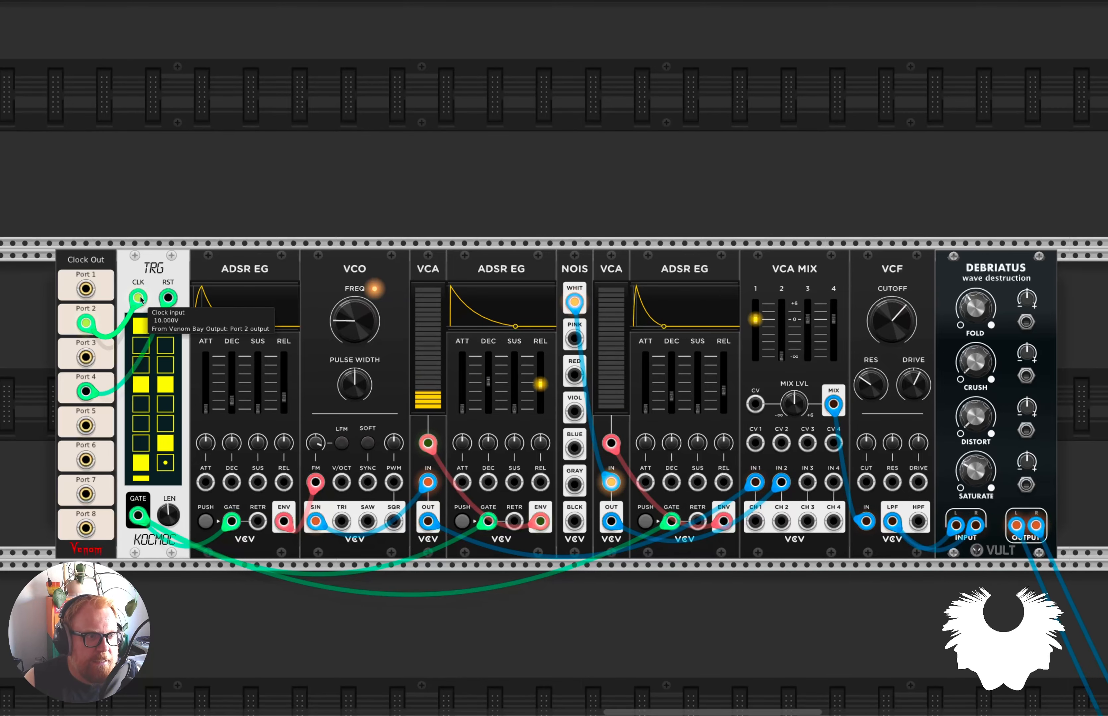
Disconnect the clock cable from the TRG's CLK input to stop the voice.
left_click_drag(134, 297, 203, 445)
Find the Prok STG drum voice in the rack and check its full module name.
scroll(282, 567, "down", 5)
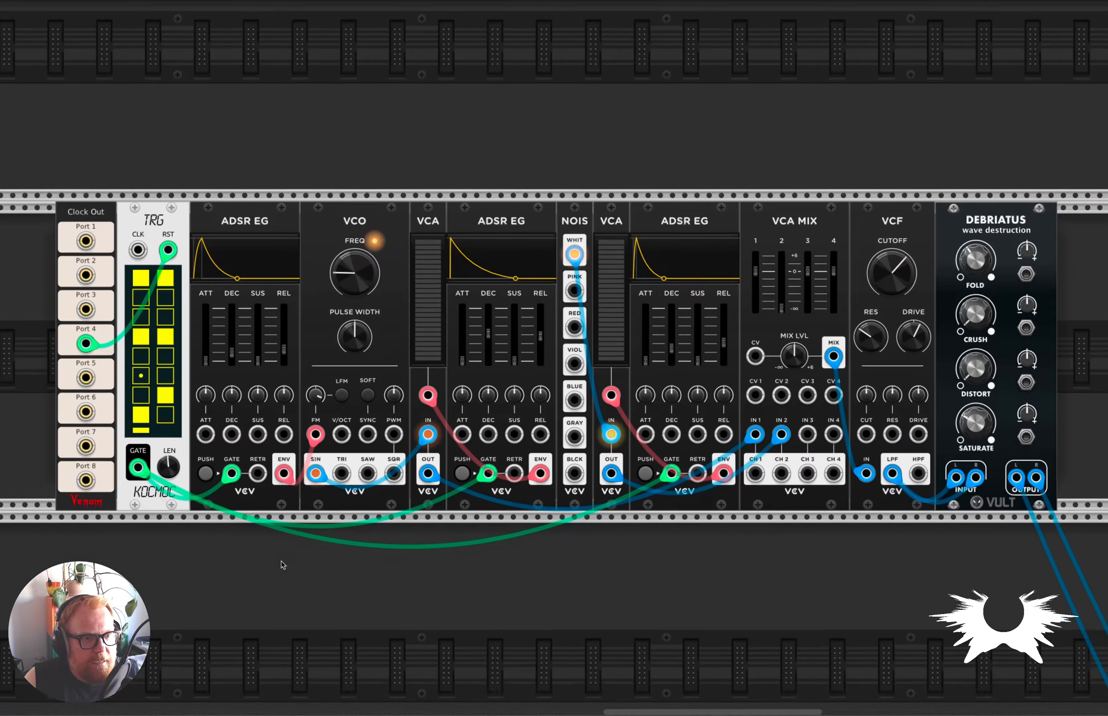
scroll(282, 567, "down", 5)
scroll(175, 535, "left", 7)
scroll(188, 534, "left", 10)
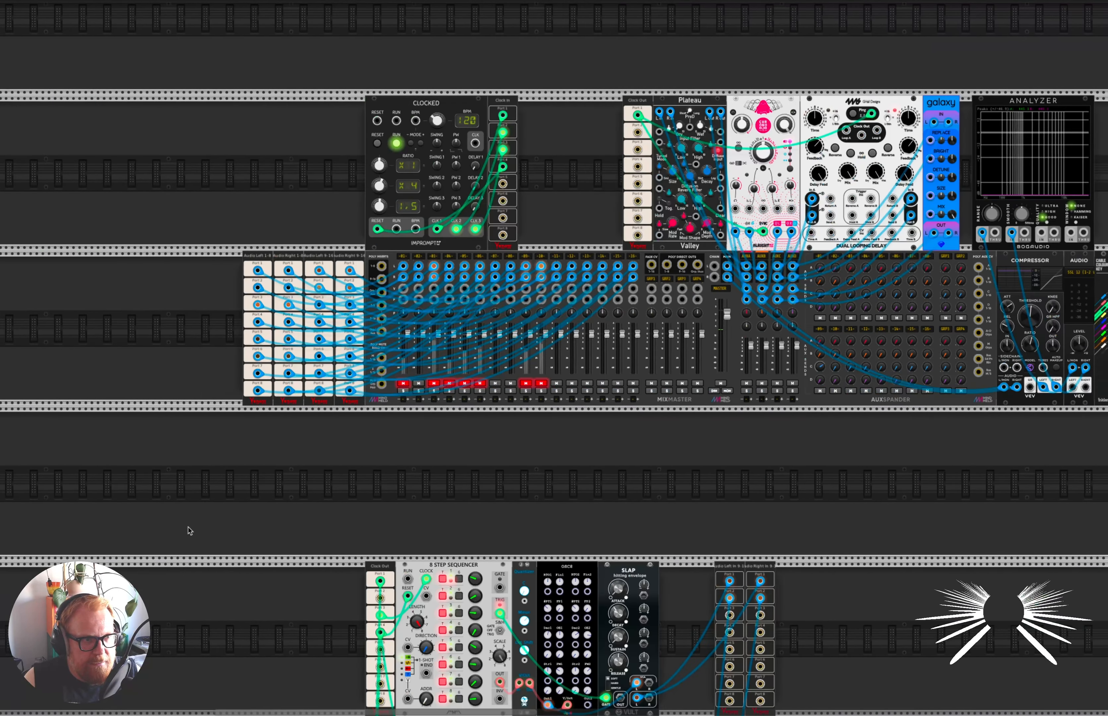
scroll(631, 483, "right", 8)
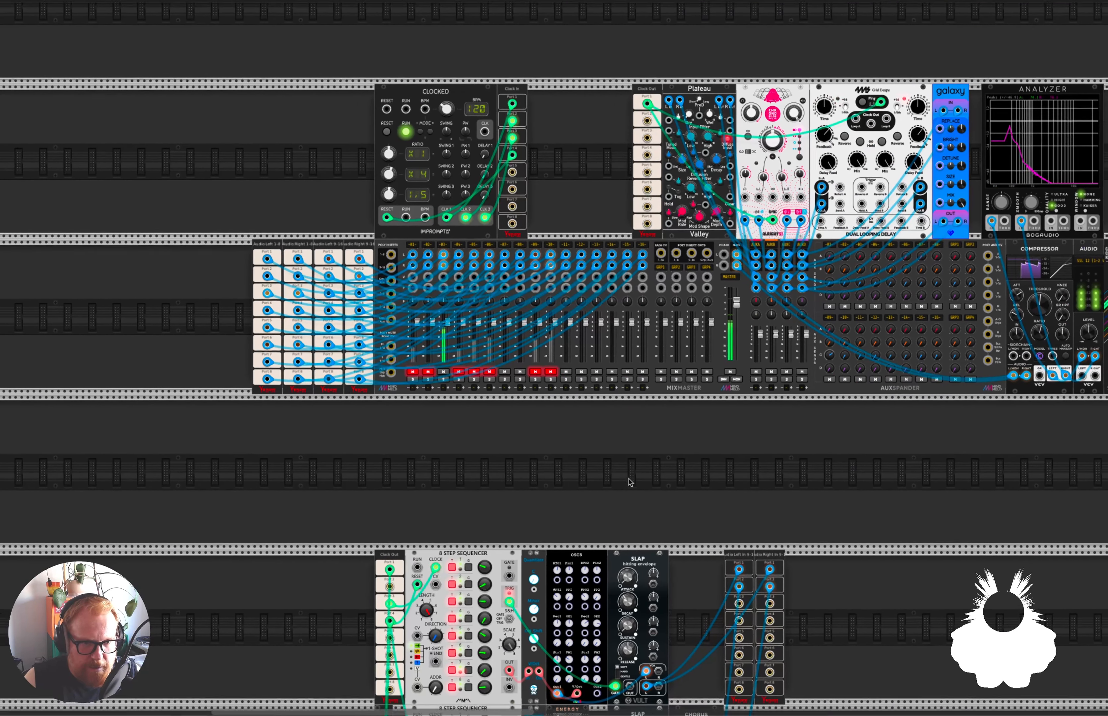
scroll(666, 483, "down", 3)
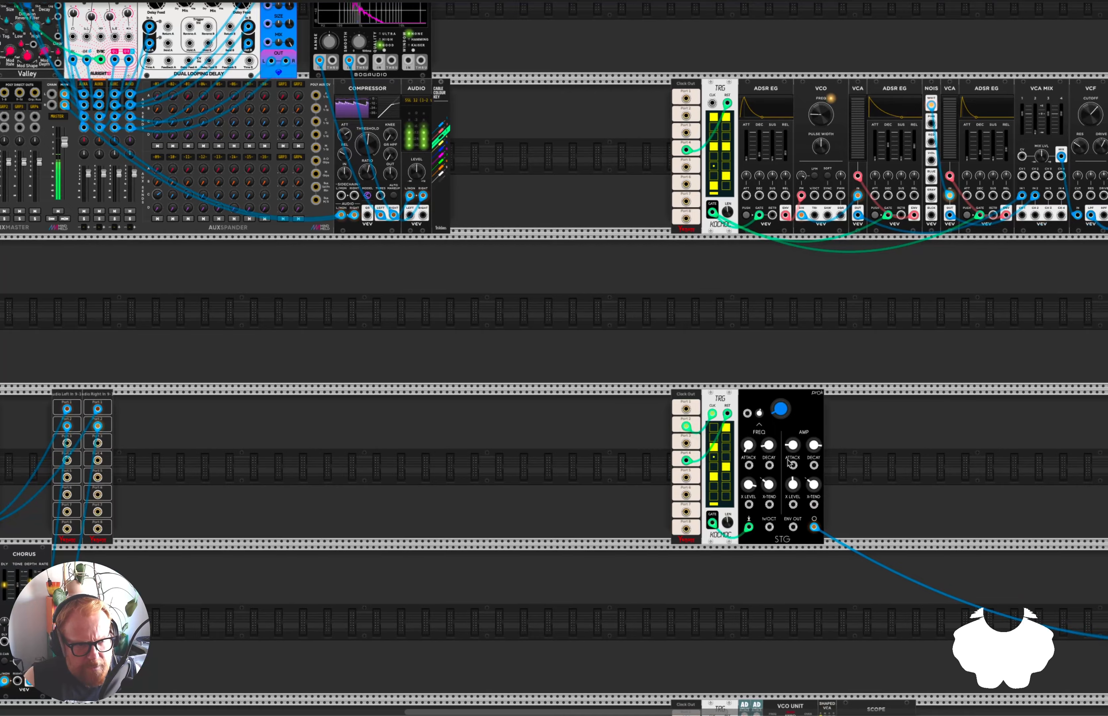
scroll(729, 480, "up", 5)
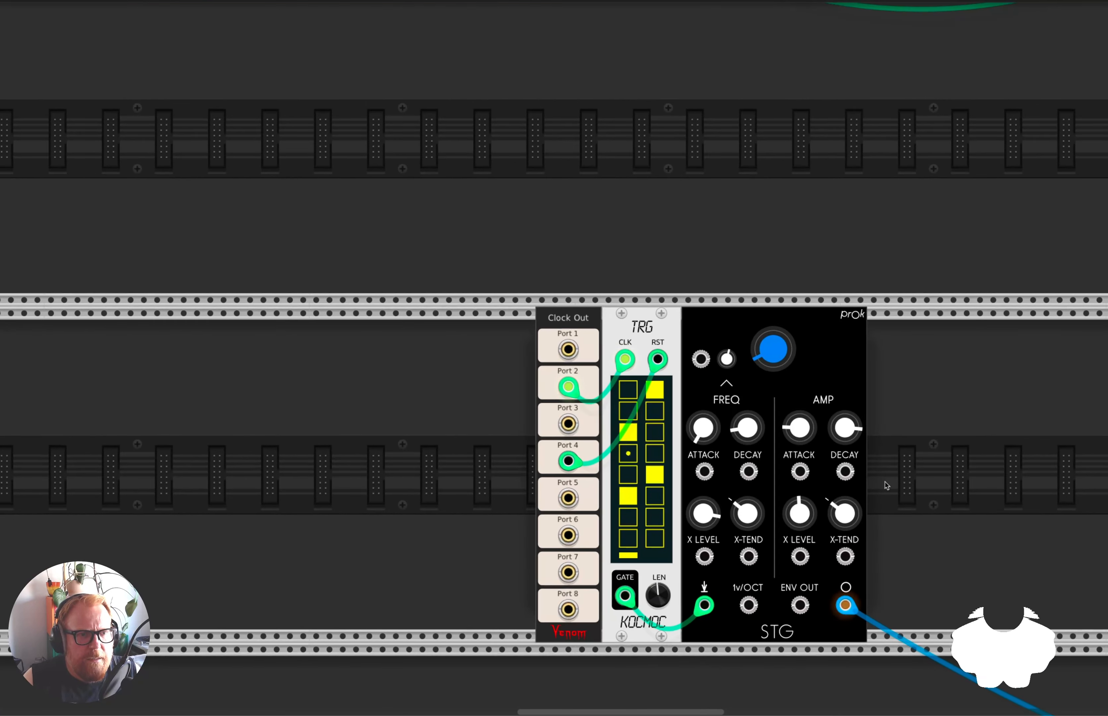
scroll(888, 483, "down", 2)
scroll(887, 484, "right", 1)
scroll(866, 423, "up", 1)
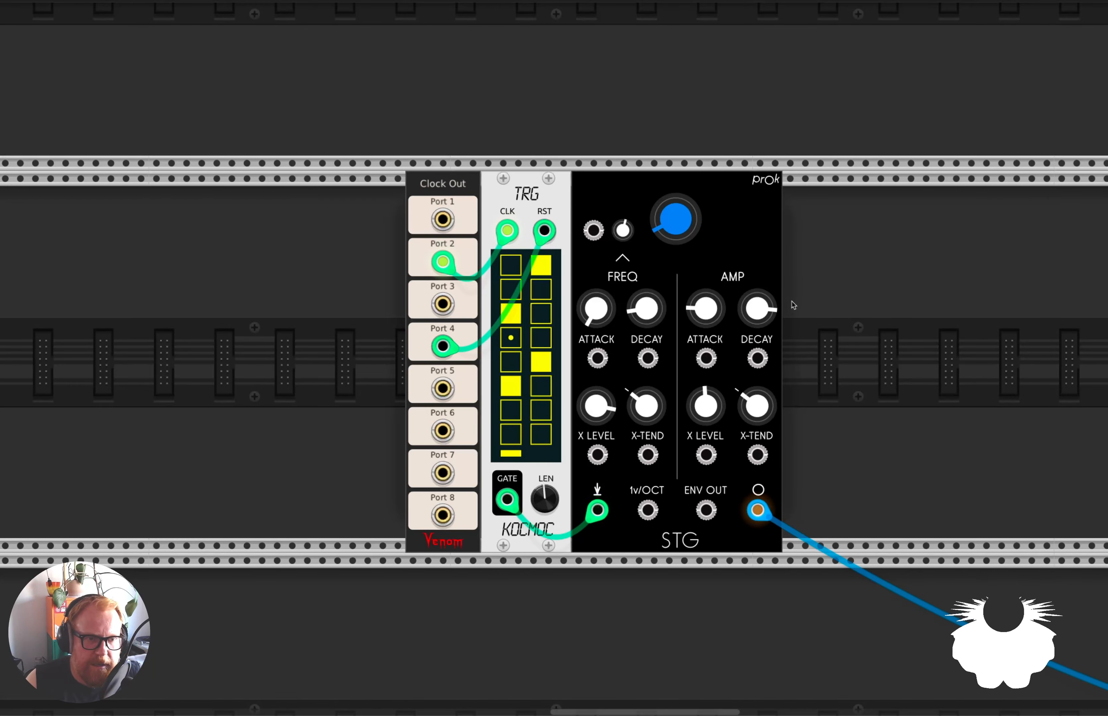
right_click(730, 253)
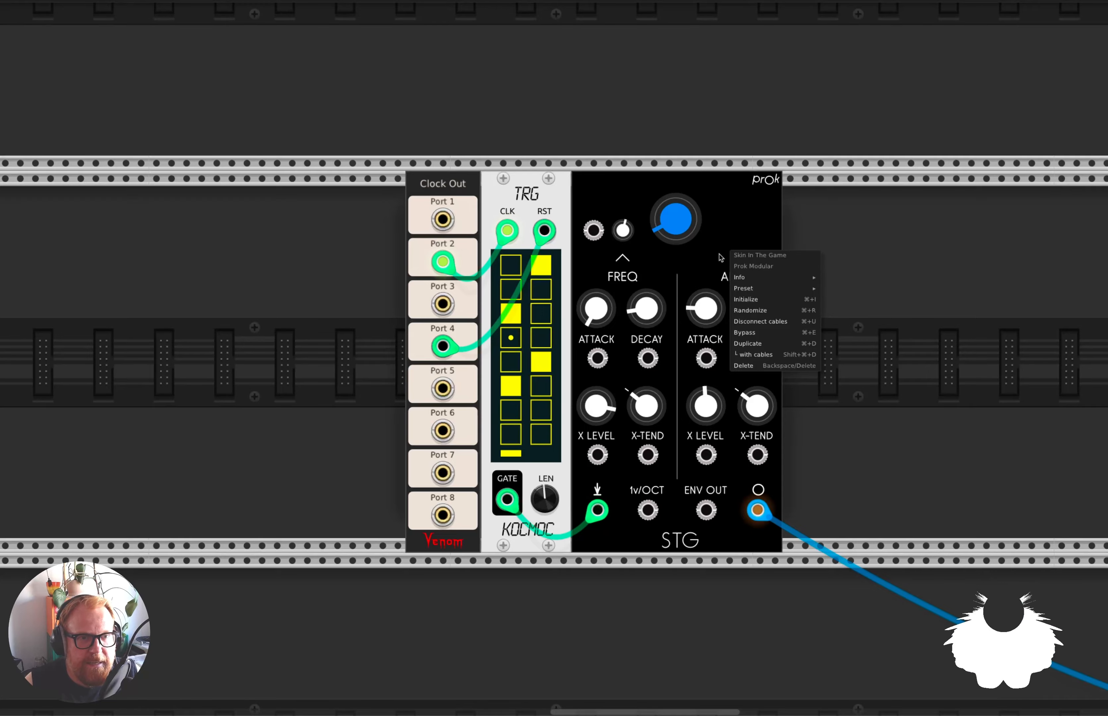
left_click(954, 237)
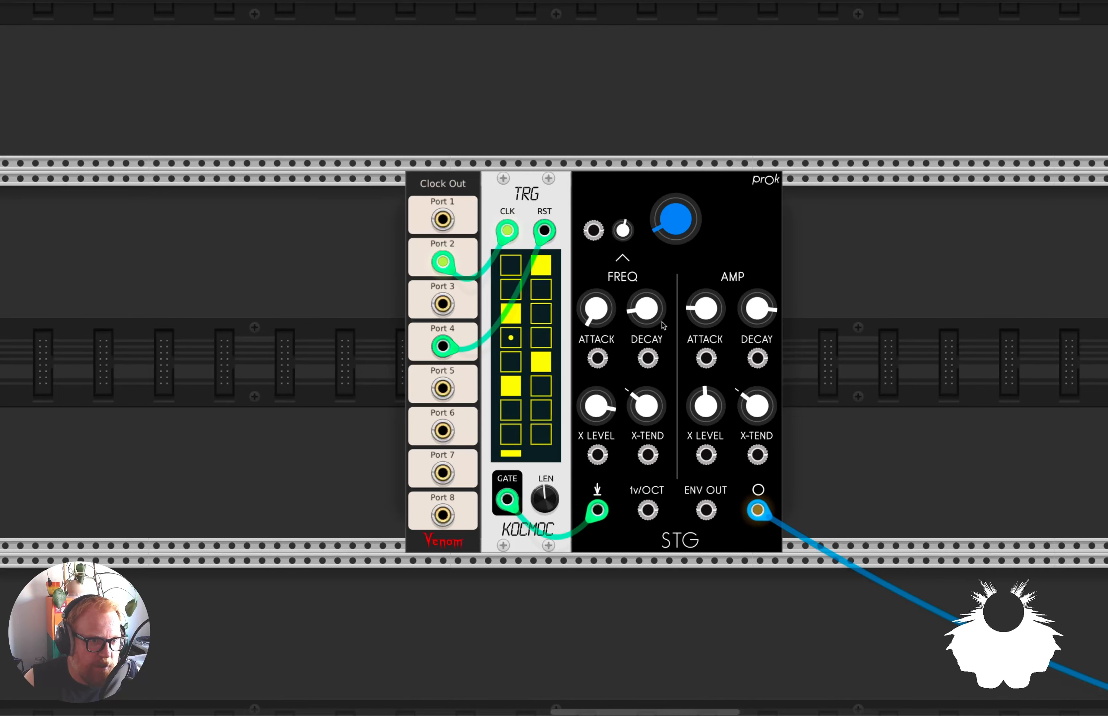
Set the STG module's frequency envelope decay time to 0.41765.
mouse_move(647, 310)
left_click_drag(640, 307, 640, 304)
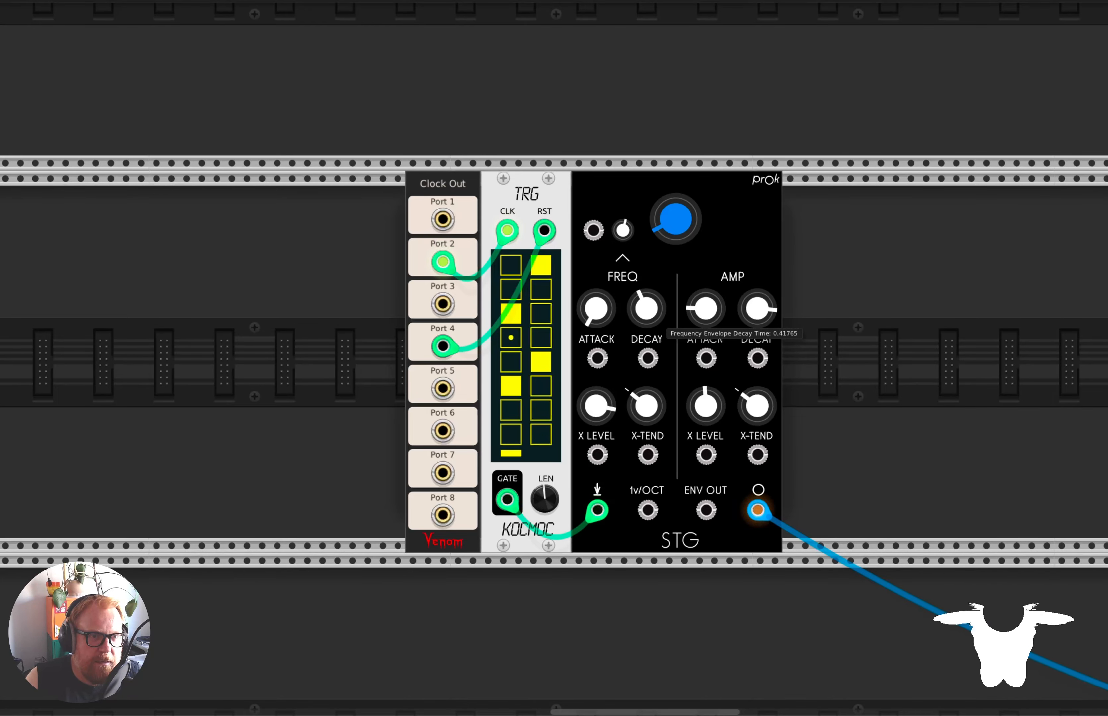
Try an STG frequency envelope amount of 0.78706, lower it again, and shorten the frequency envelope decay slightly.
mouse_move(623, 233)
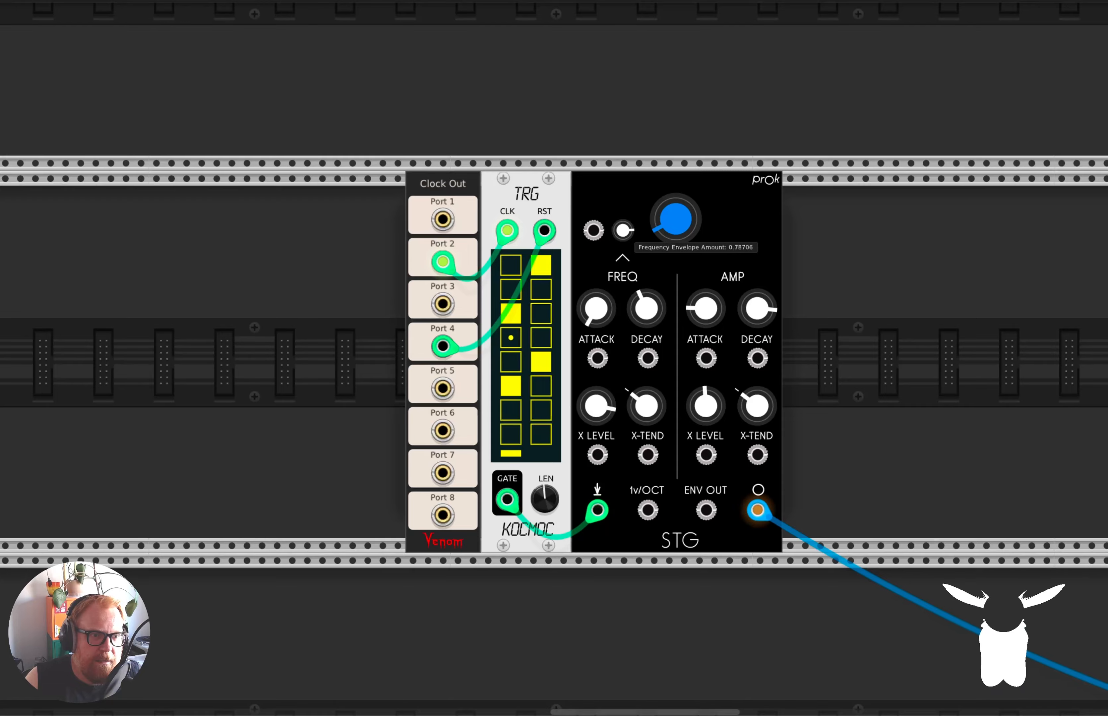
left_click_drag(624, 230, 623, 231)
mouse_move(646, 307)
left_mouse_down()
mouse_move(647, 297)
mouse_move(646, 307)
left_mouse_up()
Lengthen the STG's amp envelope attack slightly and vary its frequency X-TEND and main pitch.
mouse_move(717, 302)
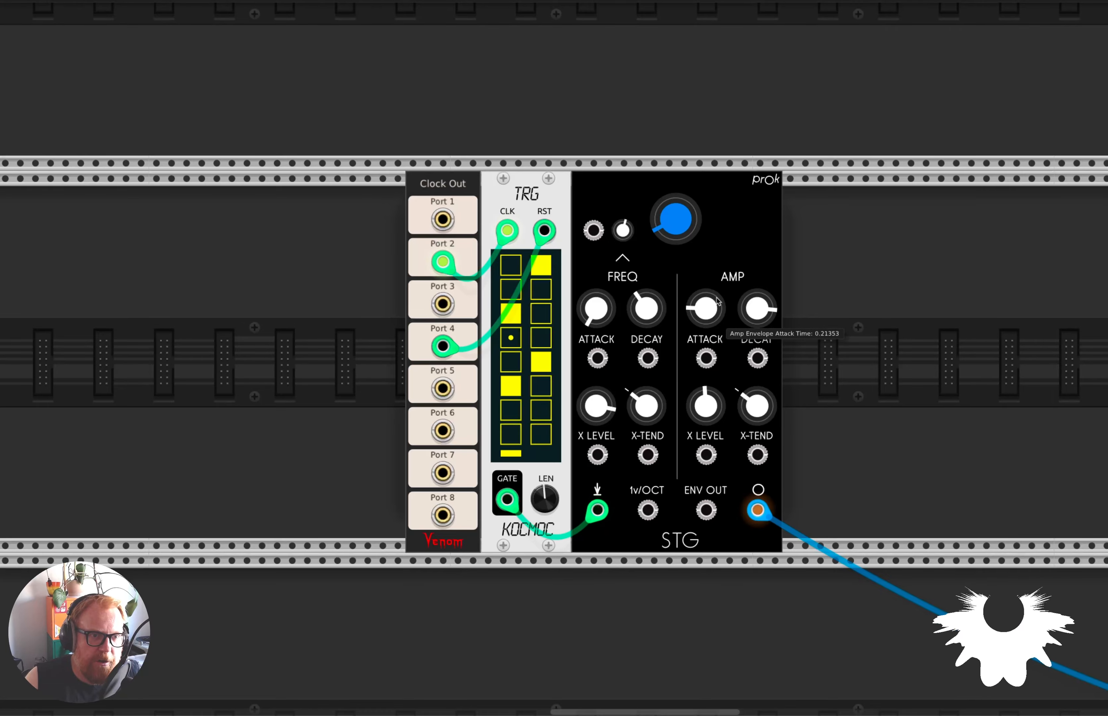
left_click_drag(717, 302, 717, 305)
left_click_drag(646, 407, 646, 397)
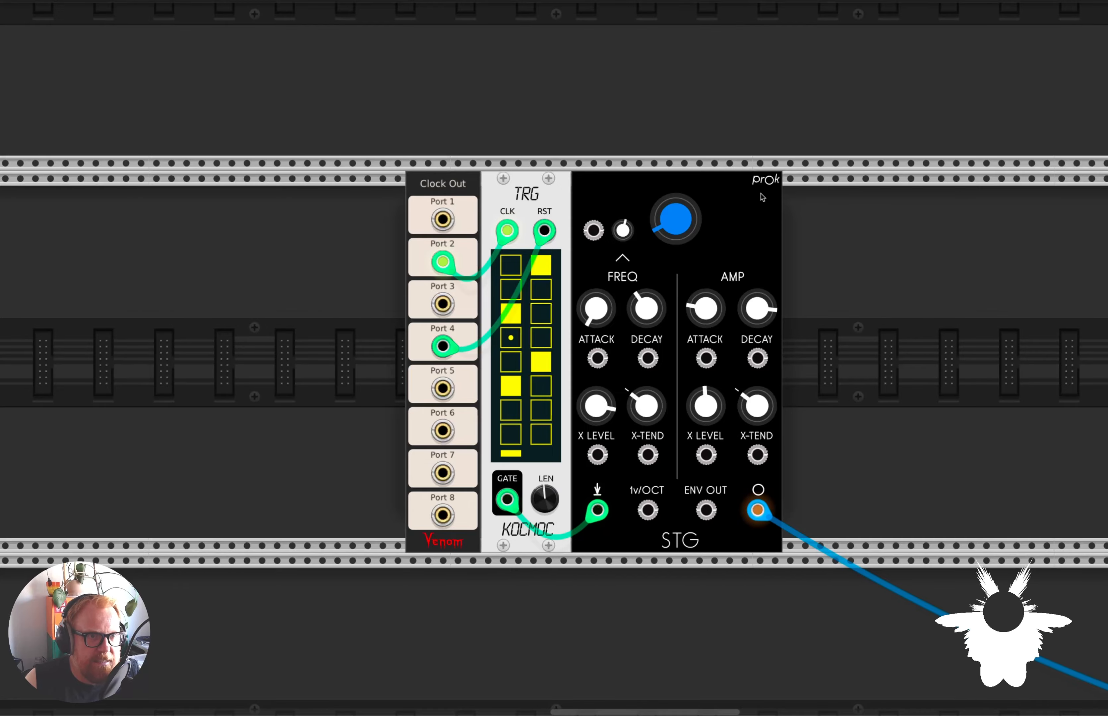
left_click_drag(676, 219, 676, 168)
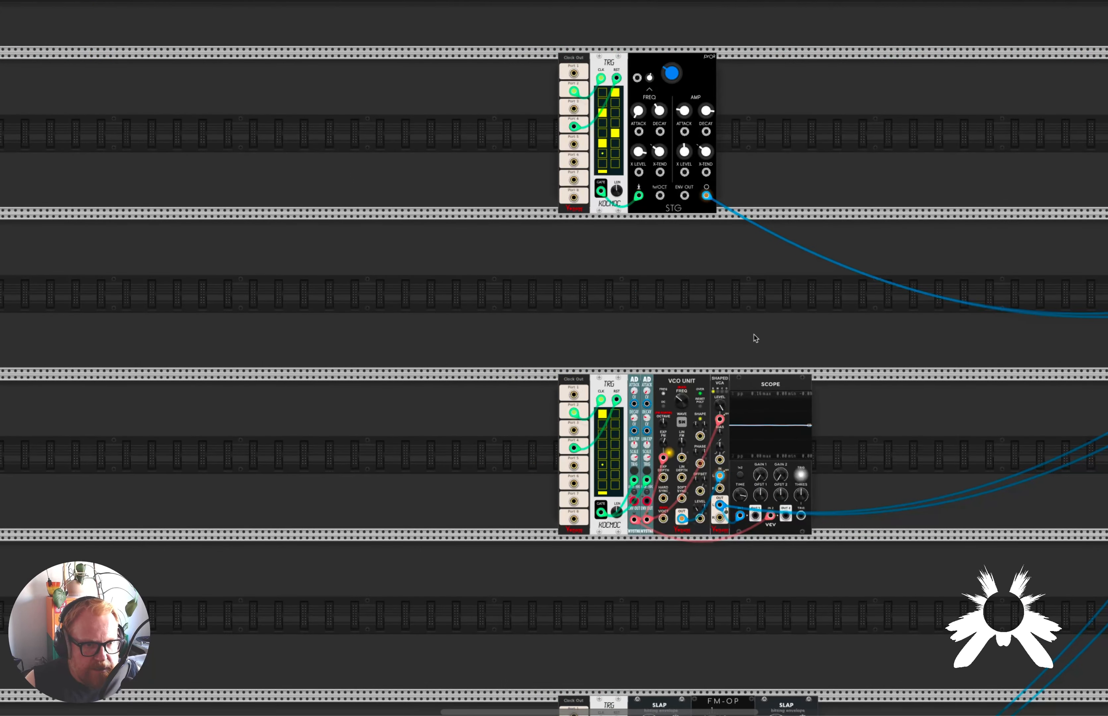
Add three hits to the VCO UNIT voice's TRG grid: row 4 in the first column, rows 3 and 6 in the second.
scroll(755, 339, "up", 5)
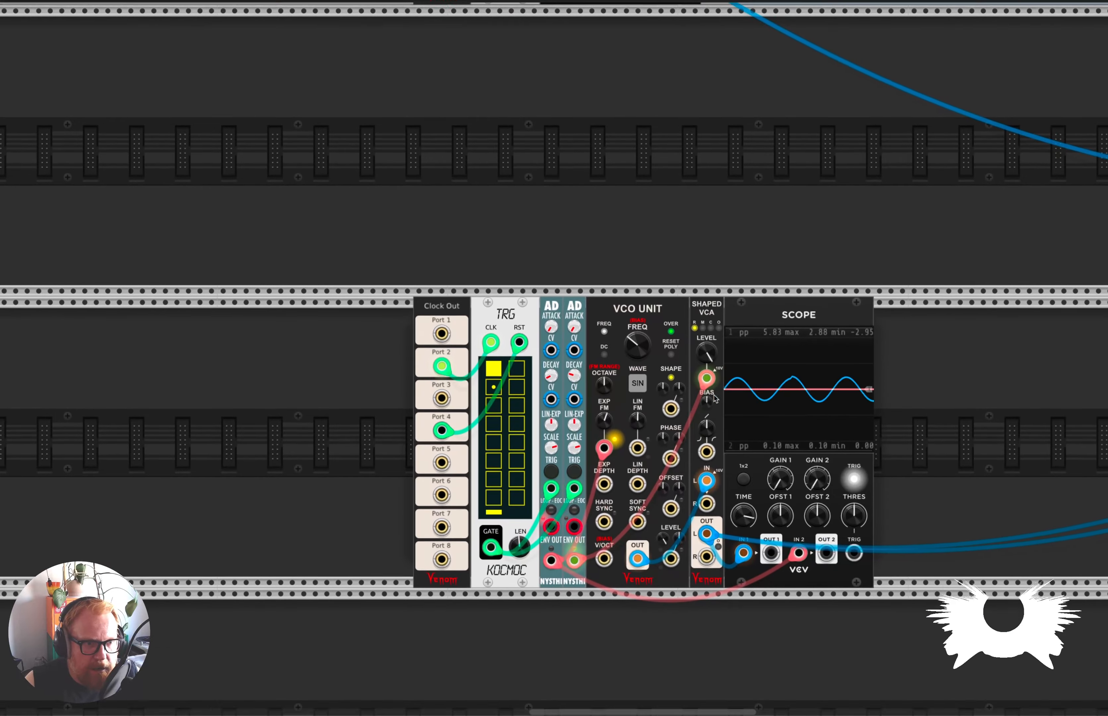
scroll(716, 398, "up", 3)
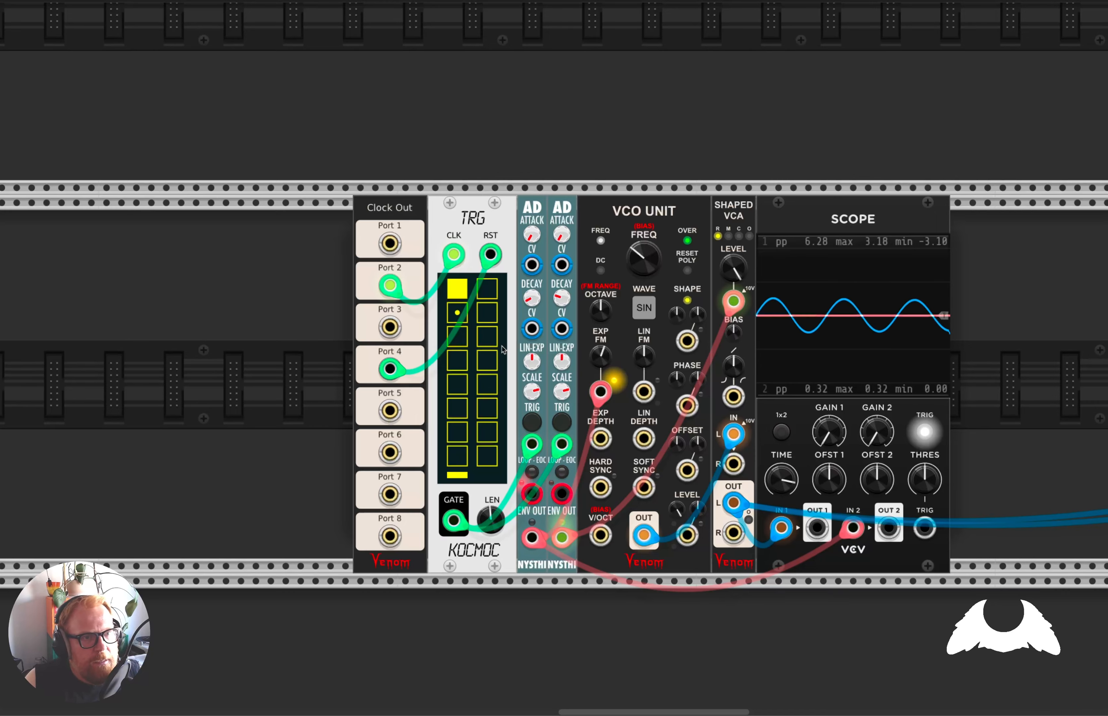
left_click(456, 359)
left_click(487, 409)
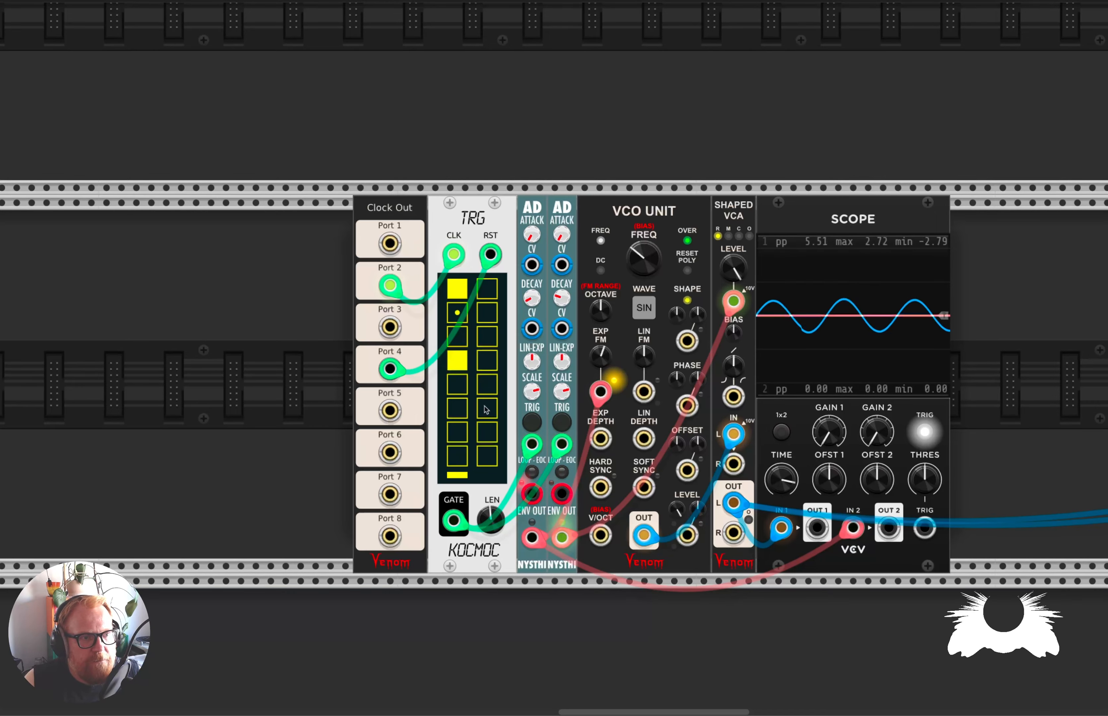
left_click(488, 336)
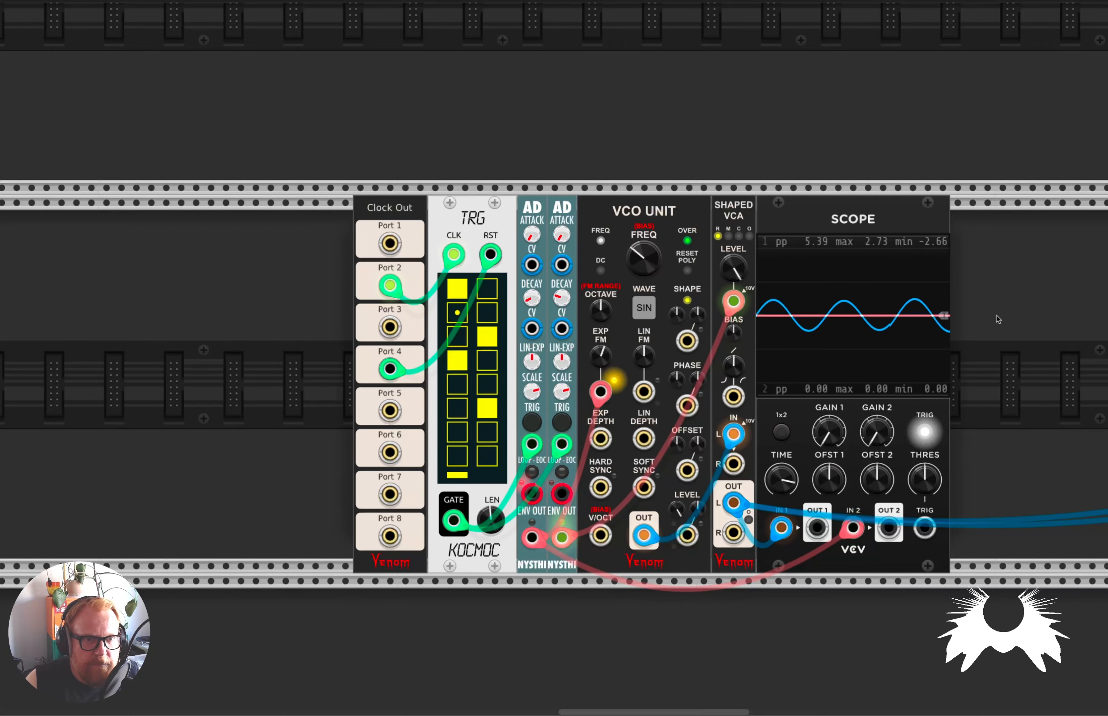
Widen the scope's time range to cover a whole envelope, and sweep the VCO UNIT frequency up to 537.75 Hz and back down.
scroll(889, 351, "up", 3)
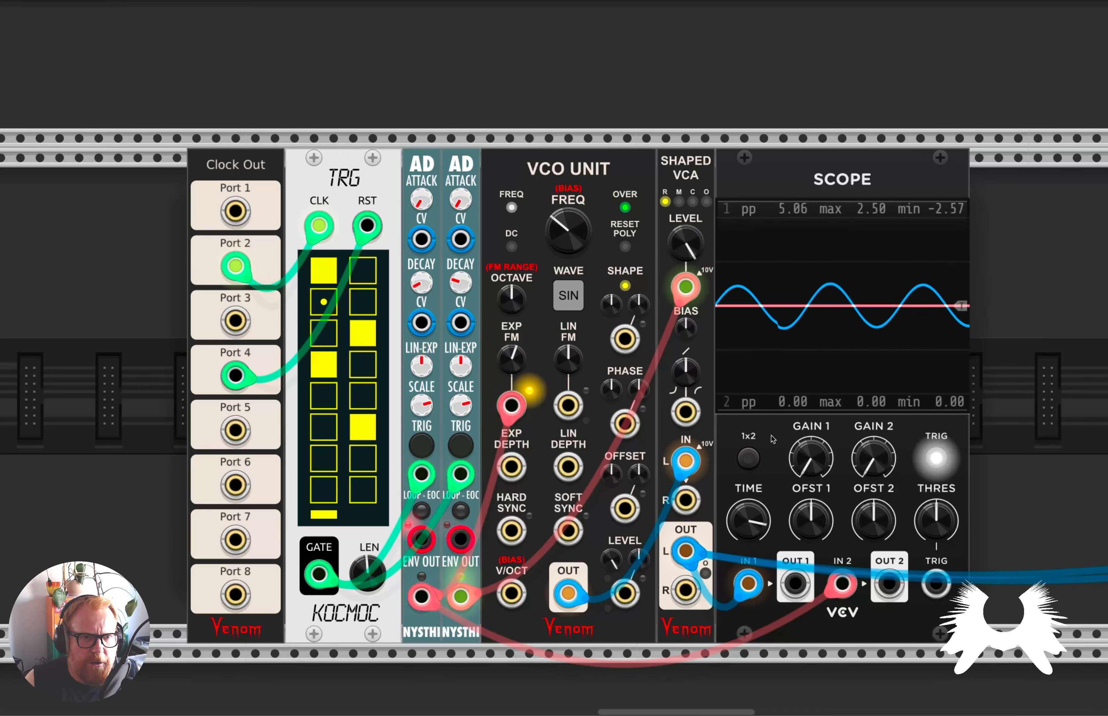
left_click_drag(748, 521, 748, 536)
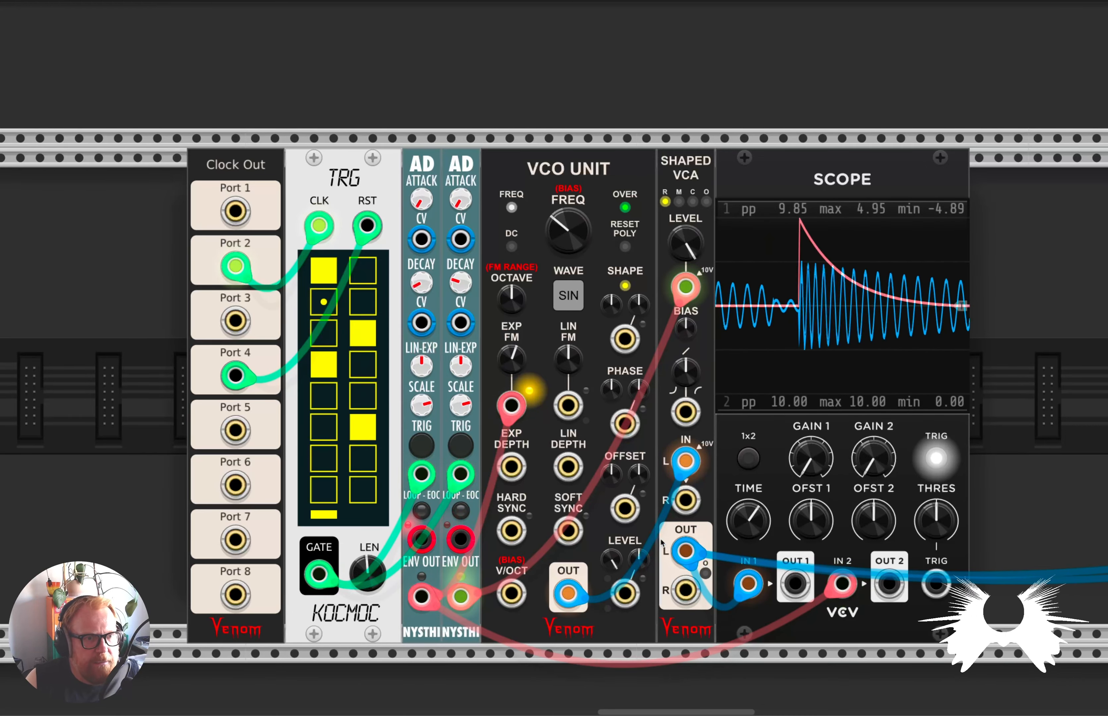
left_click_drag(568, 232, 568, 233)
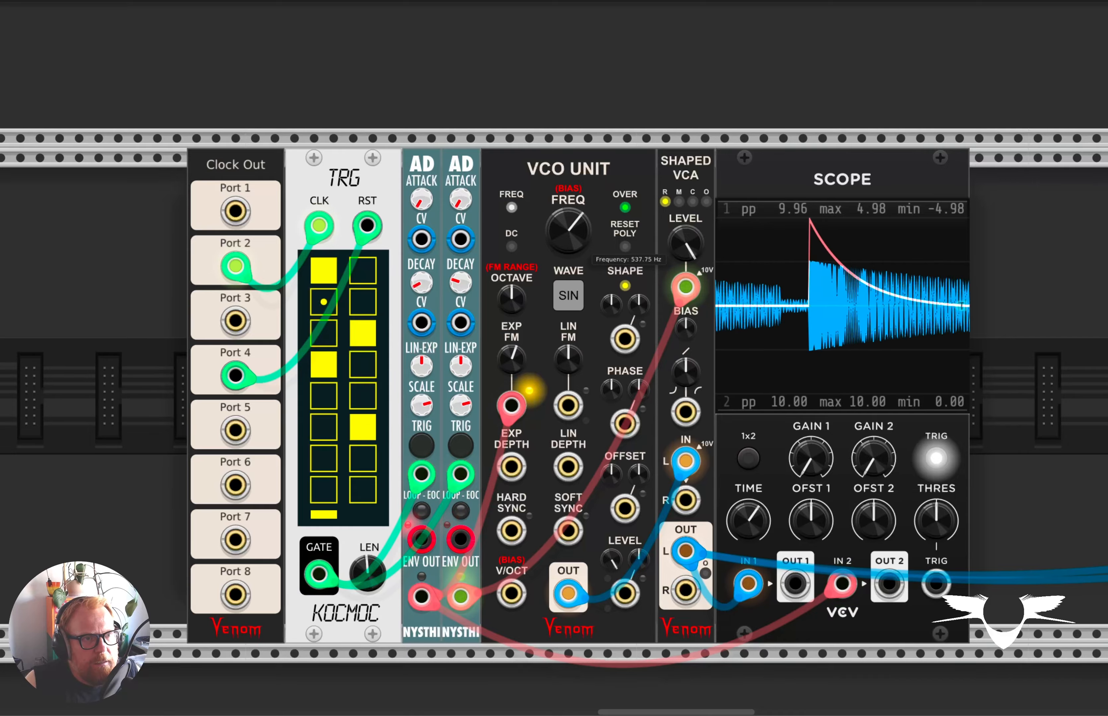
Patch Clock Out Port 2 into the CLK input of the TRG that drives the FM-OP voice.
scroll(560, 303, "down", 5)
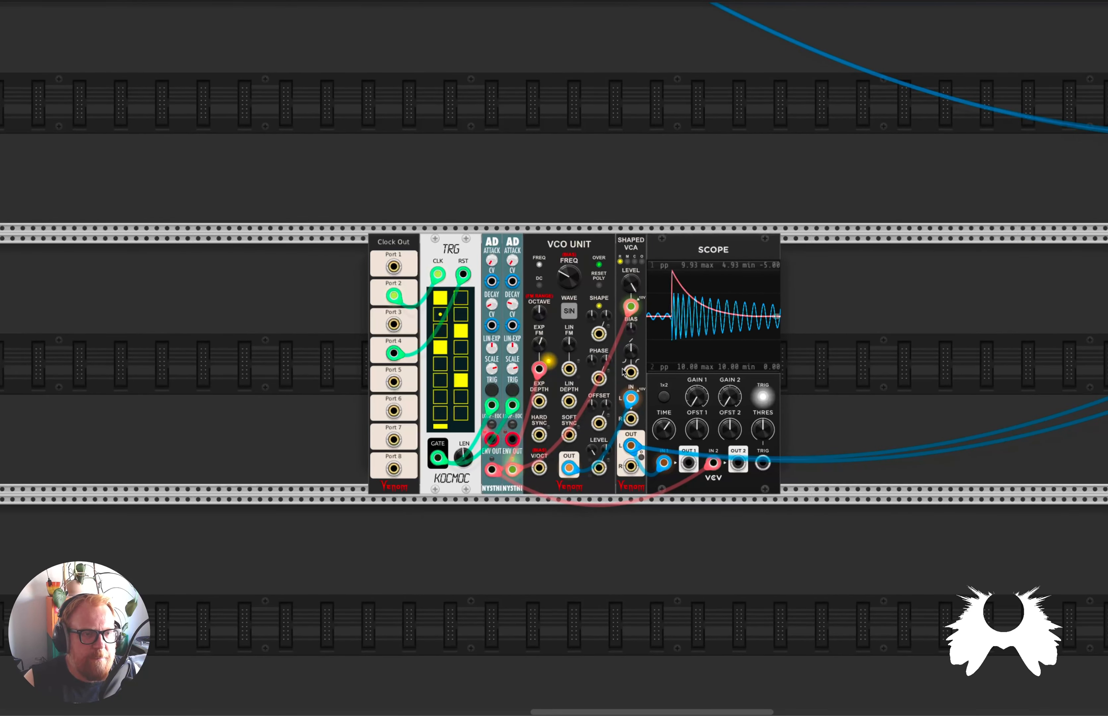
scroll(564, 358, "up", 5)
scroll(605, 373, "down", 3)
scroll(617, 378, "down", 4)
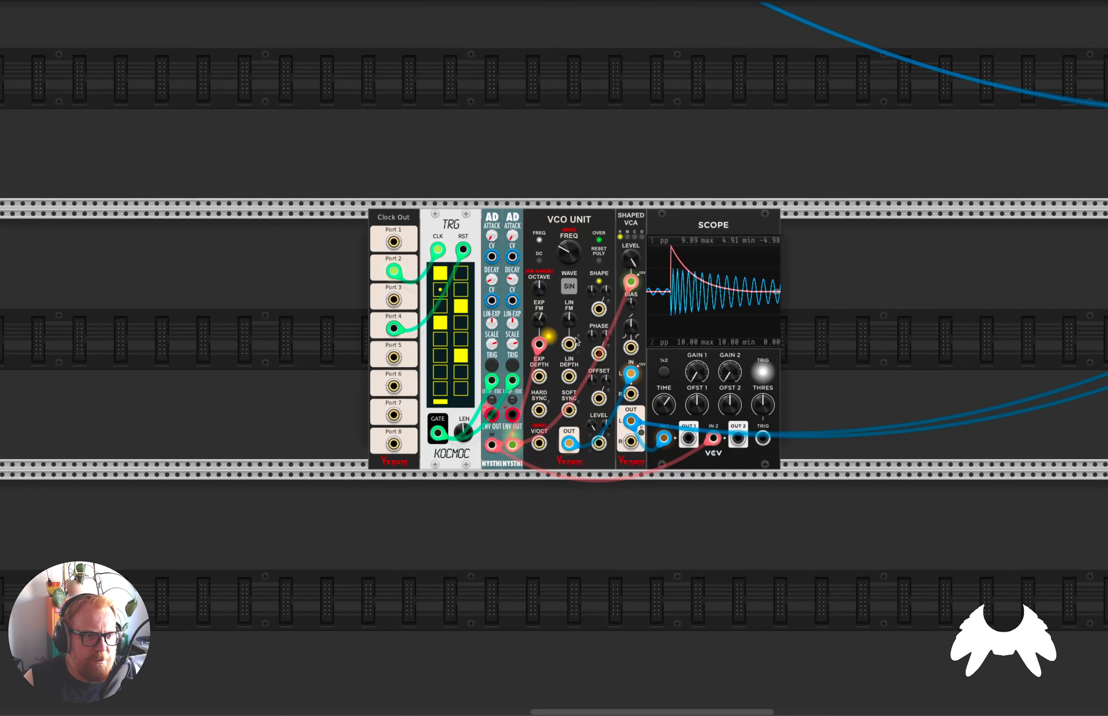
scroll(586, 337, "up", 2)
scroll(585, 336, "up", 4)
scroll(582, 345, "down", 6)
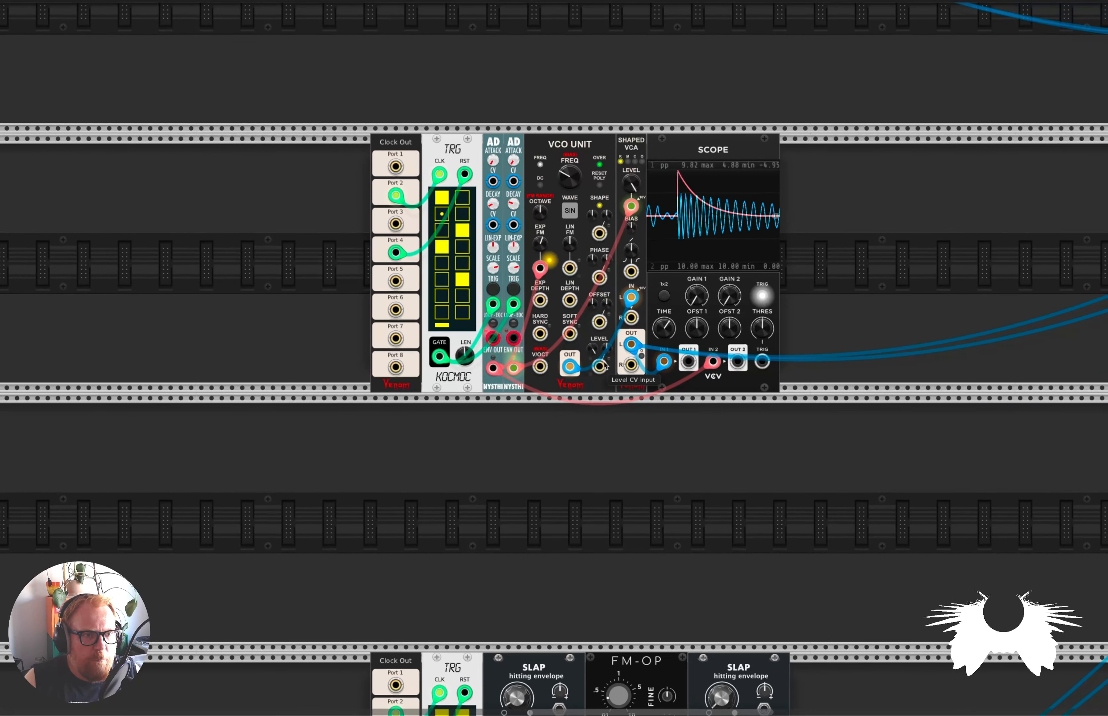
scroll(603, 373, "down", 3)
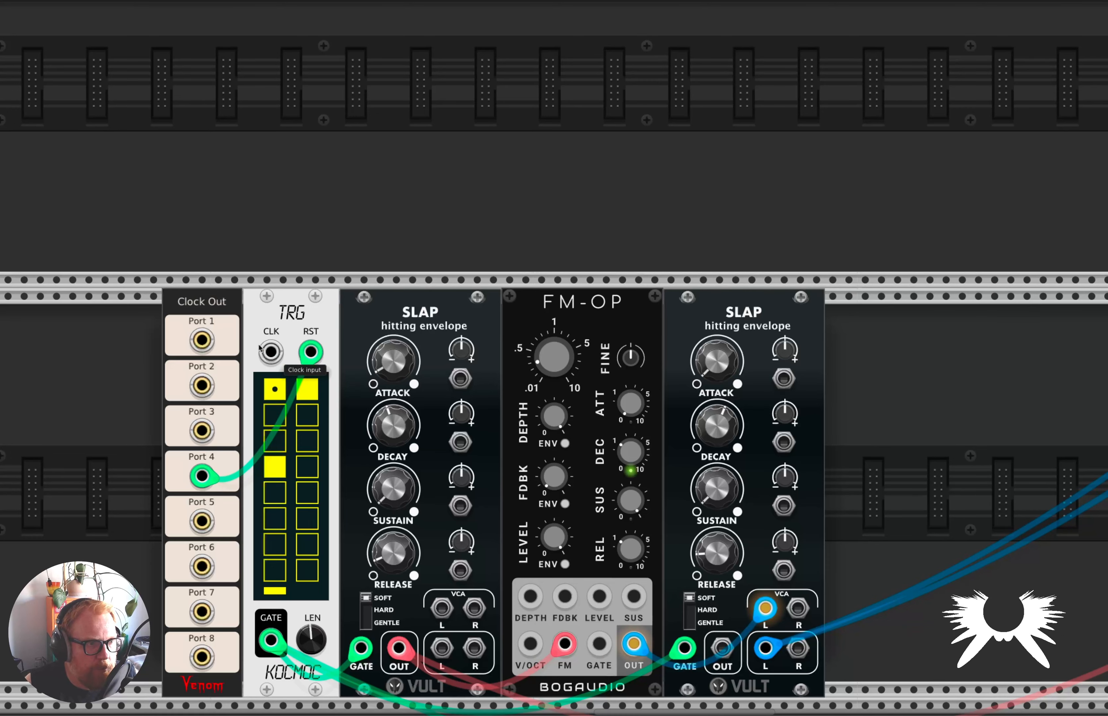
left_click_drag(202, 385, 271, 352)
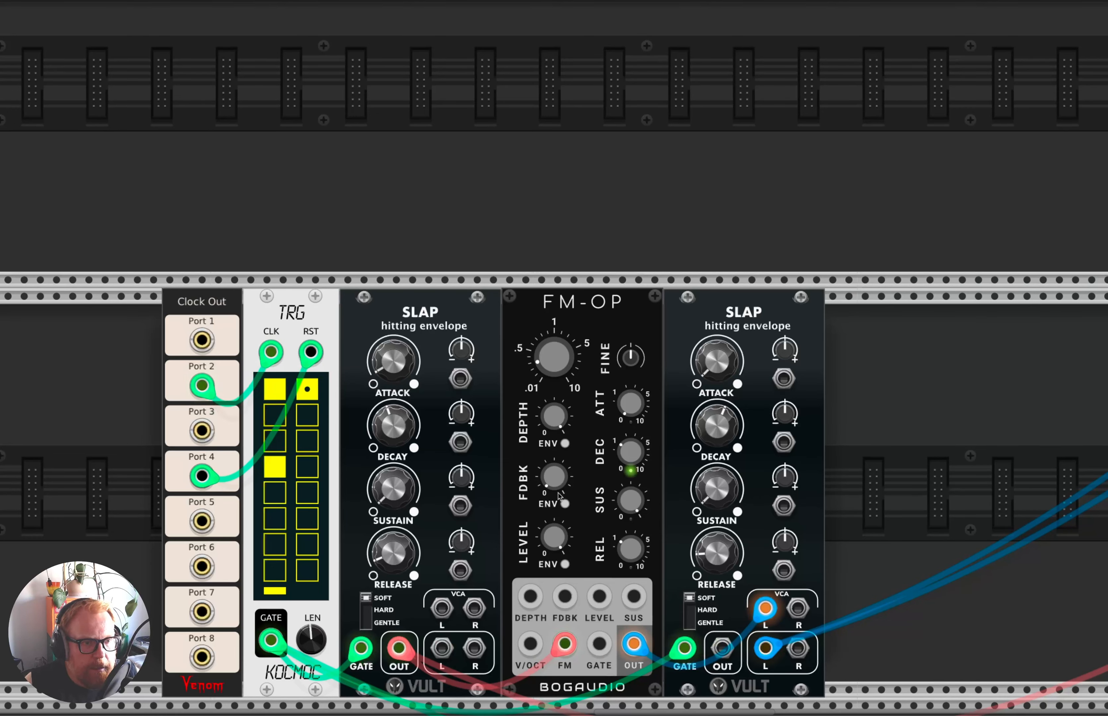
Try an FM-OP frequency ratio of 0.72289, then bring it down to 0.31566.
mouse_move(561, 468)
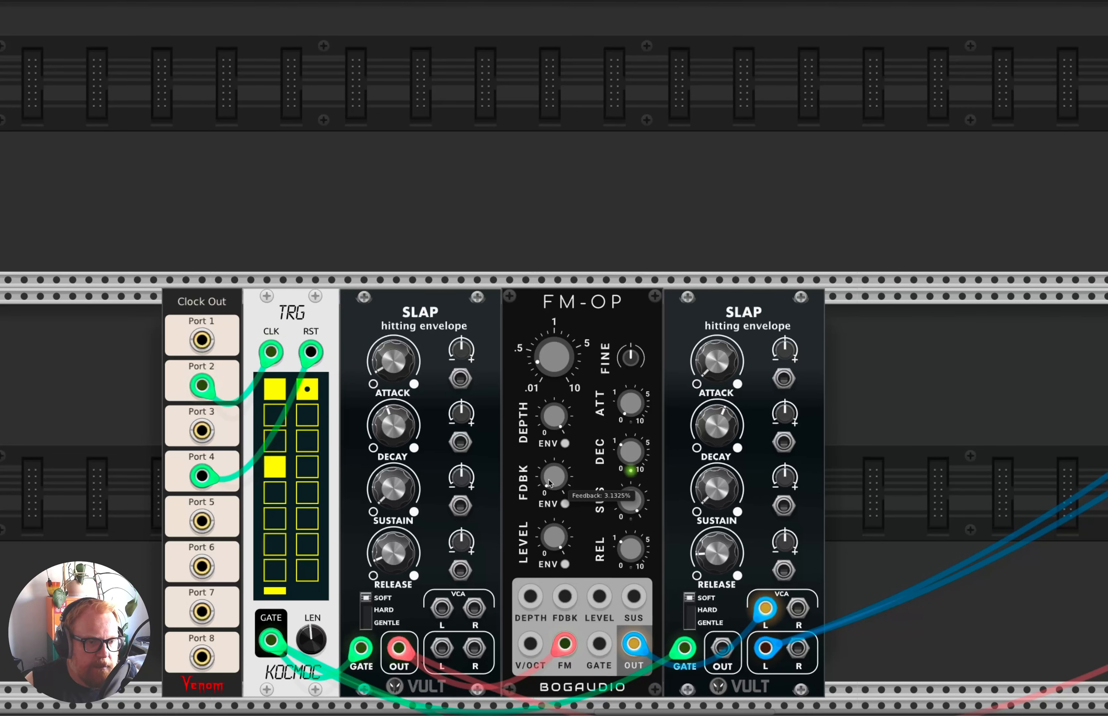
left_click_drag(569, 375, 569, 278)
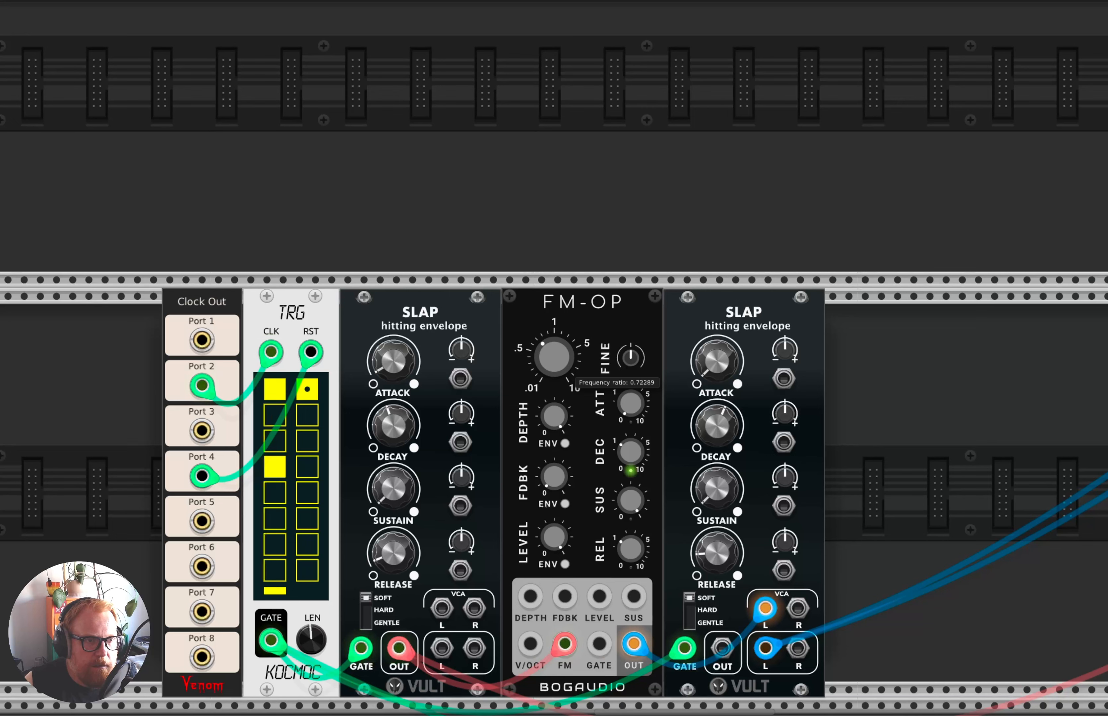
left_click_drag(559, 366, 559, 371)
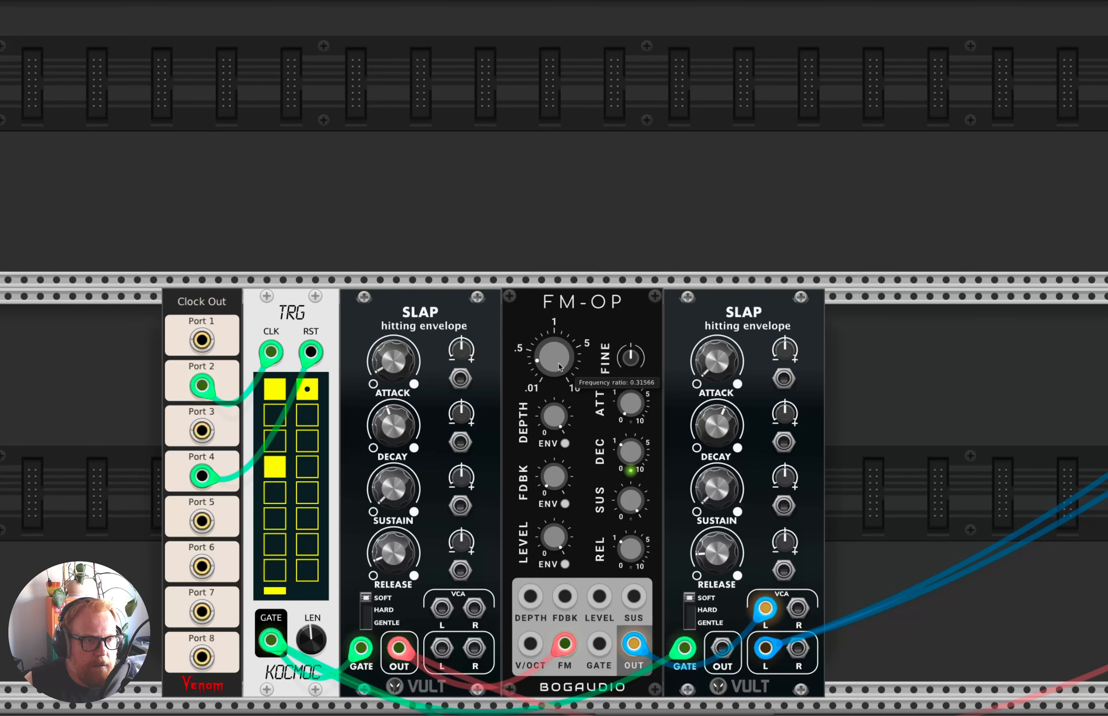
Vary the decay of both SLAP envelopes, trying 0.15 on the one feeding the FM-OP before lengthening it again.
left_click_drag(410, 436, 410, 582)
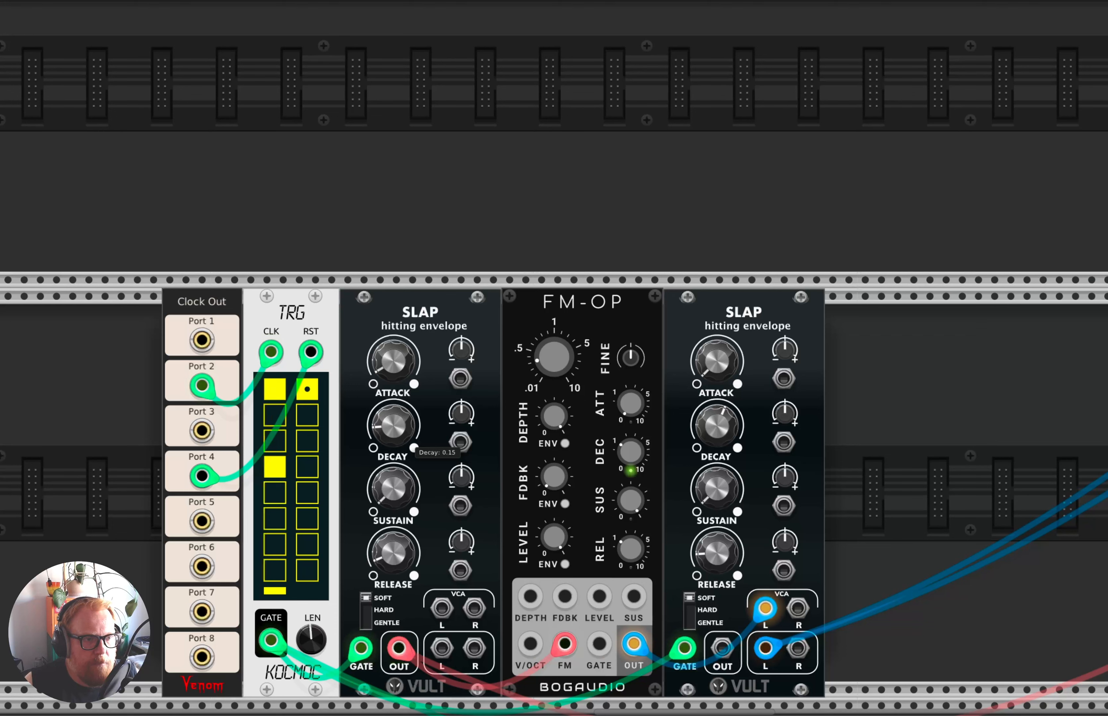
mouse_move(698, 430)
left_mouse_down()
mouse_move(698, 410)
mouse_move(699, 426)
left_mouse_up()
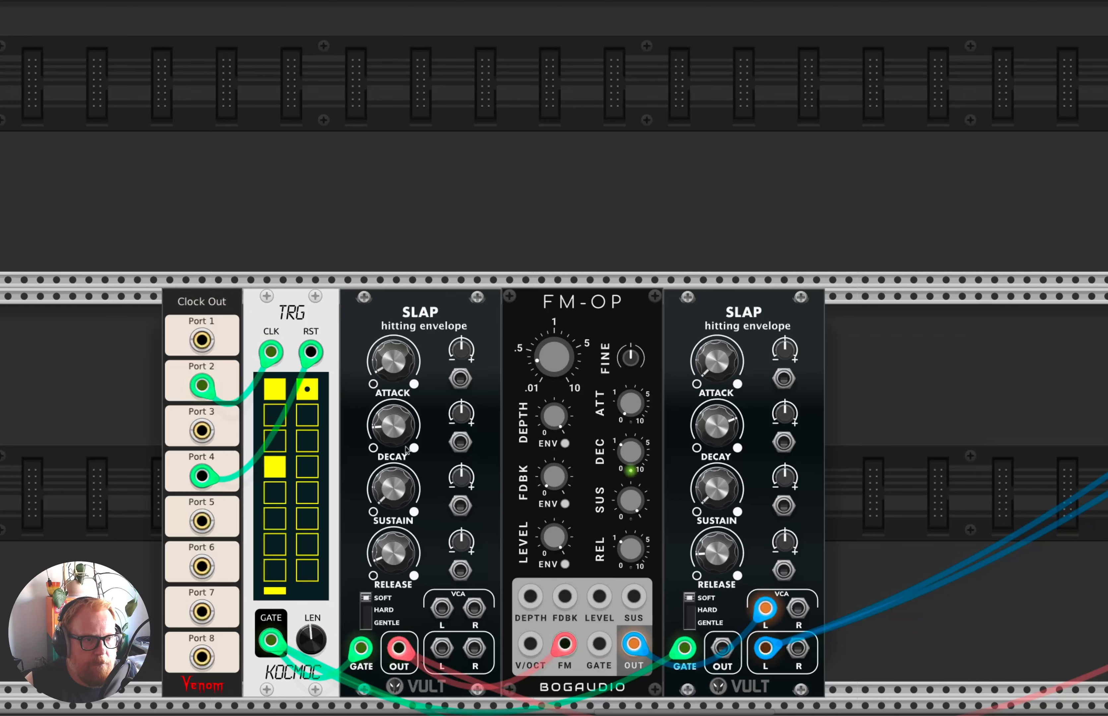
left_click_drag(394, 425, 394, 401)
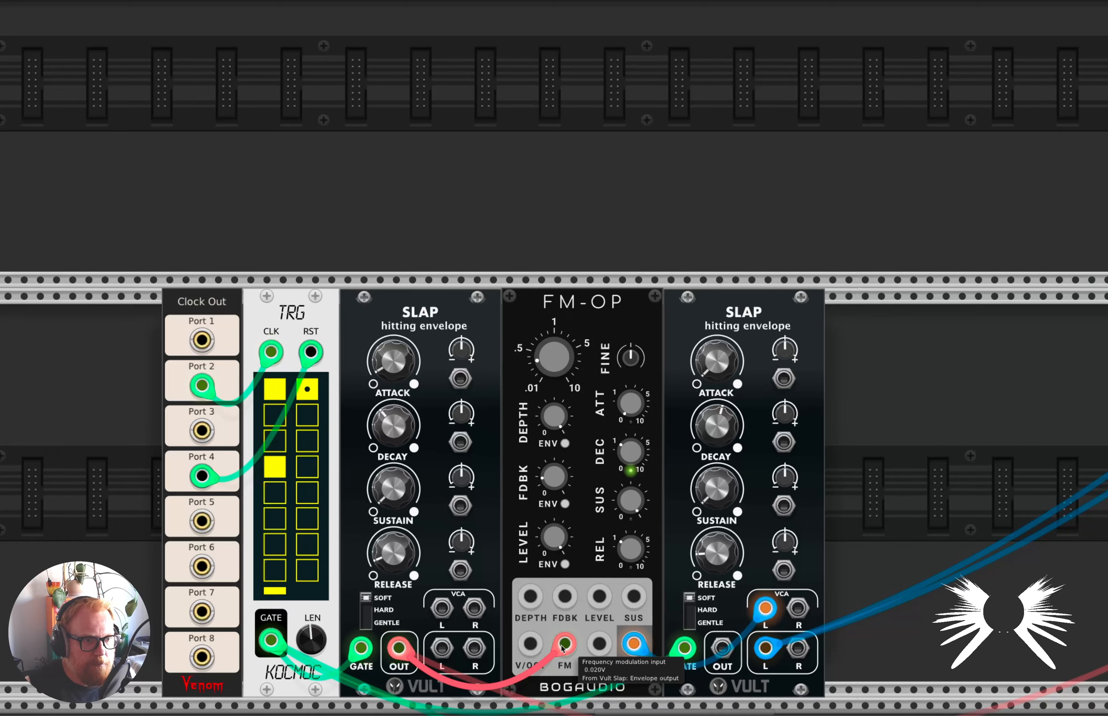
Move both audio cables from the FM-OP voice's SLAP left VCA output to the left VCA output of the two-VCO voice's SLAP.
scroll(582, 560, "down", 3)
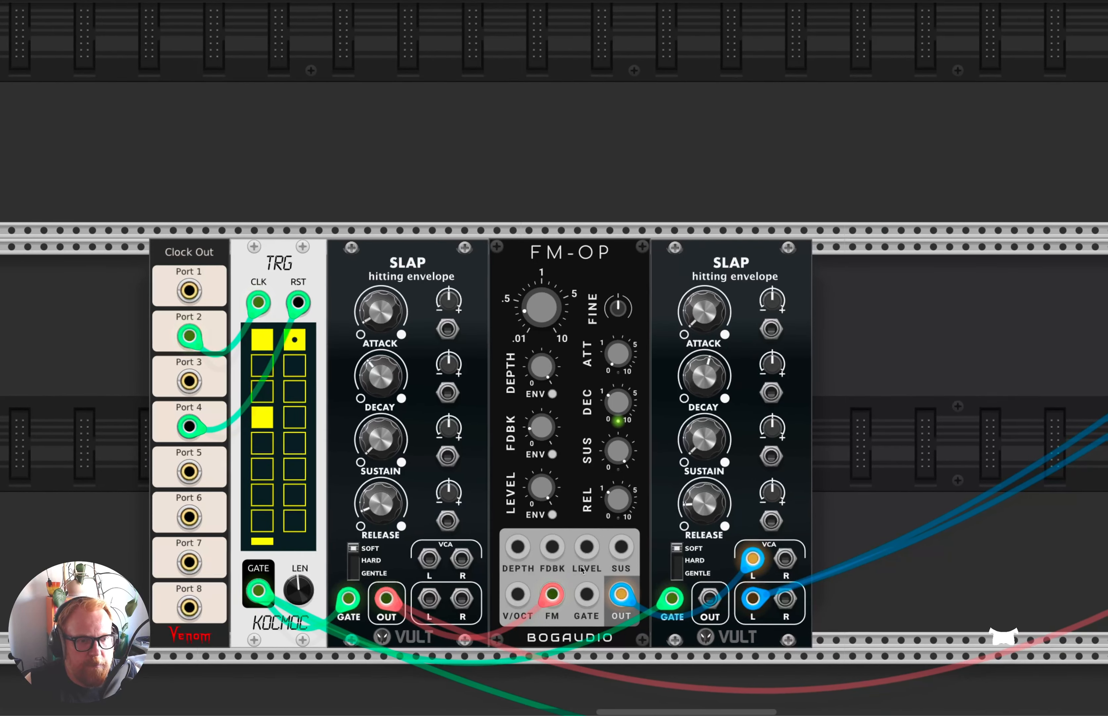
scroll(517, 522, "right", 5)
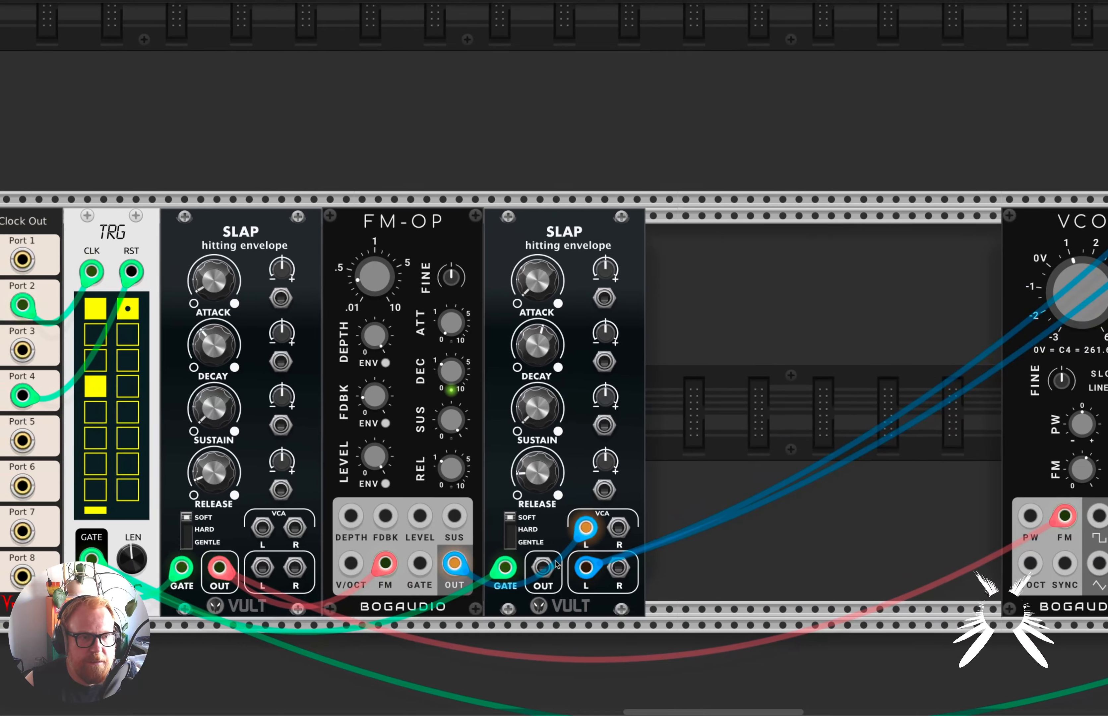
scroll(694, 507, "right", 1)
scroll(694, 506, "left", 2)
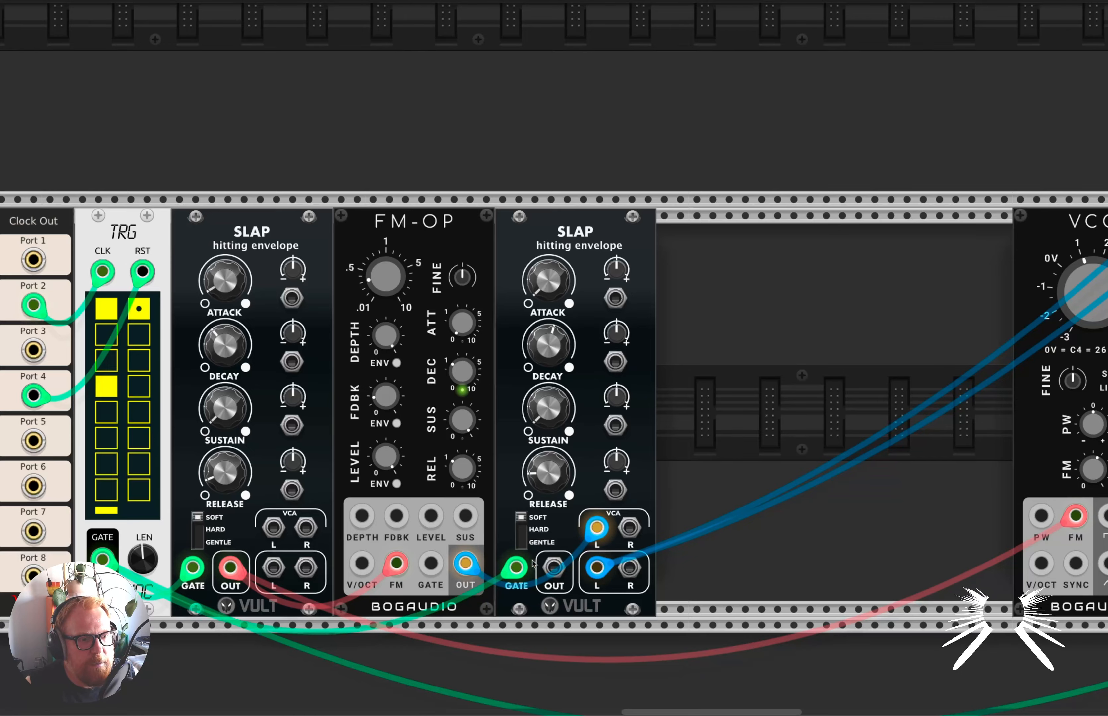
scroll(199, 304, "left", 2)
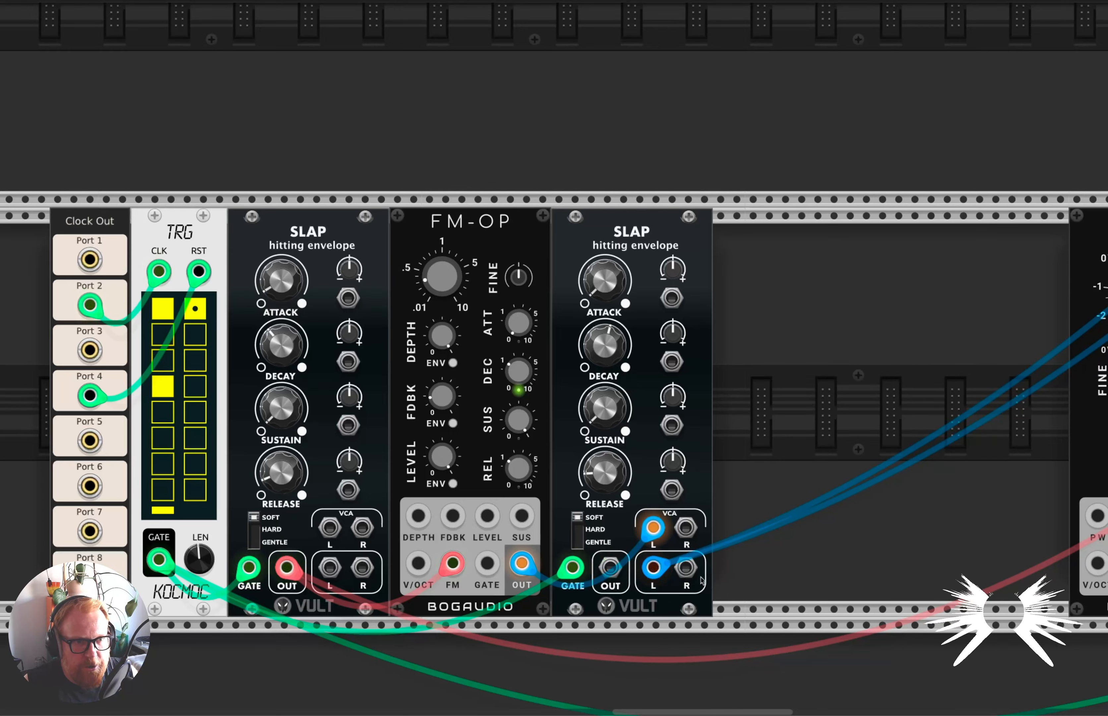
scroll(665, 565, "right", 10)
left_click_drag(112, 568, 968, 567)
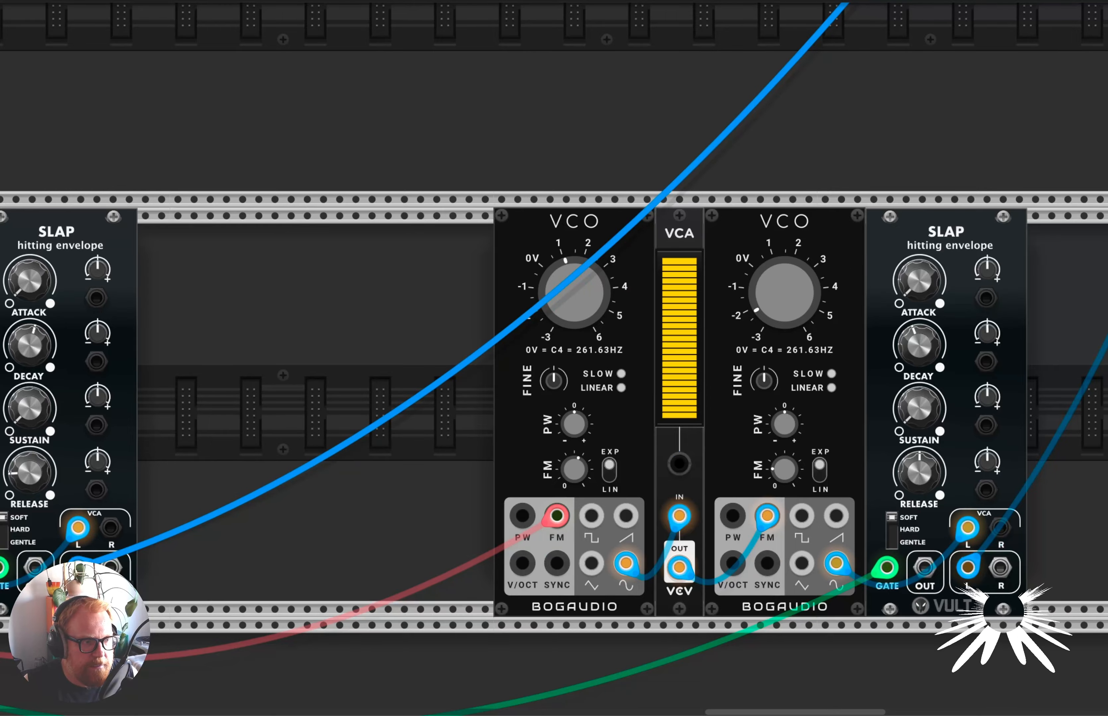
left_click_drag(78, 567, 968, 567)
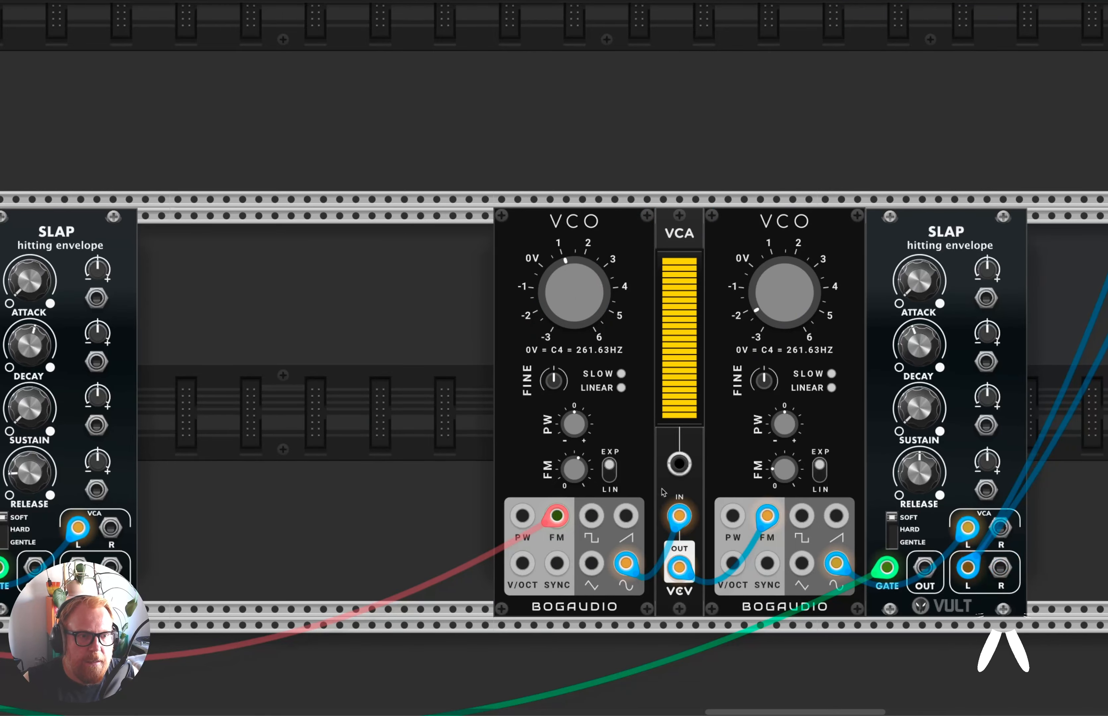
Move the SLAP pitch envelope module from beside the FM-OP to directly before the first VCO of the two-VCO voice.
scroll(706, 434, "up", 3)
scroll(706, 433, "right", 3)
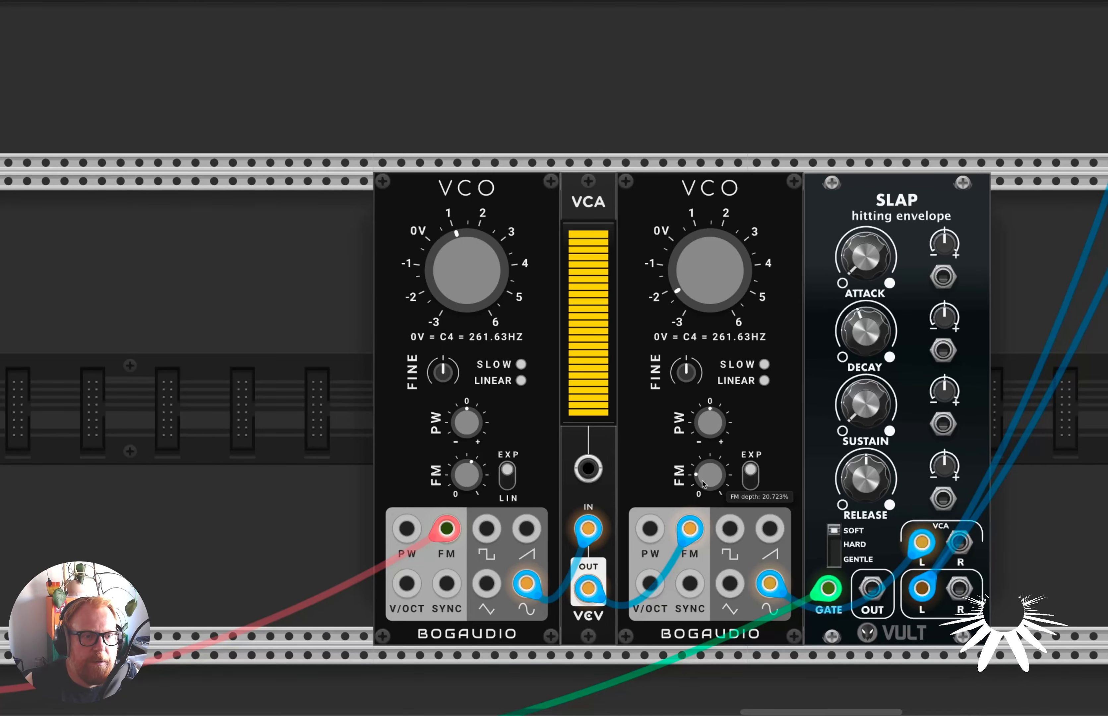
scroll(406, 573, "down", 5)
scroll(406, 571, "left", 6)
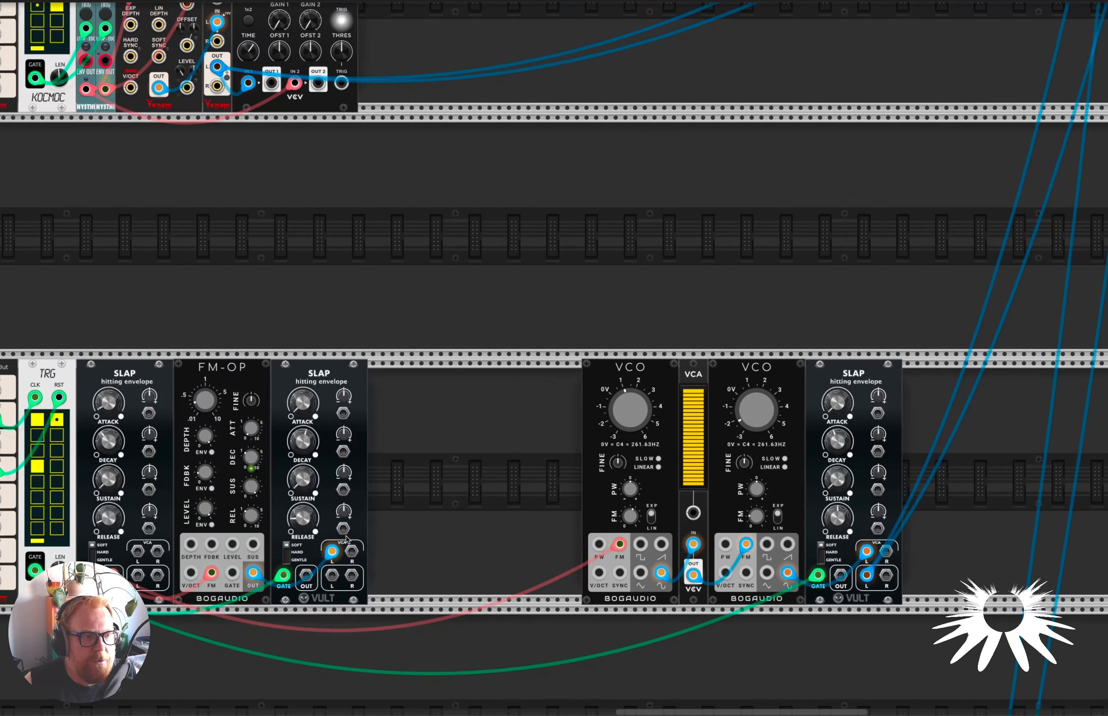
left_click_drag(205, 373, 616, 380)
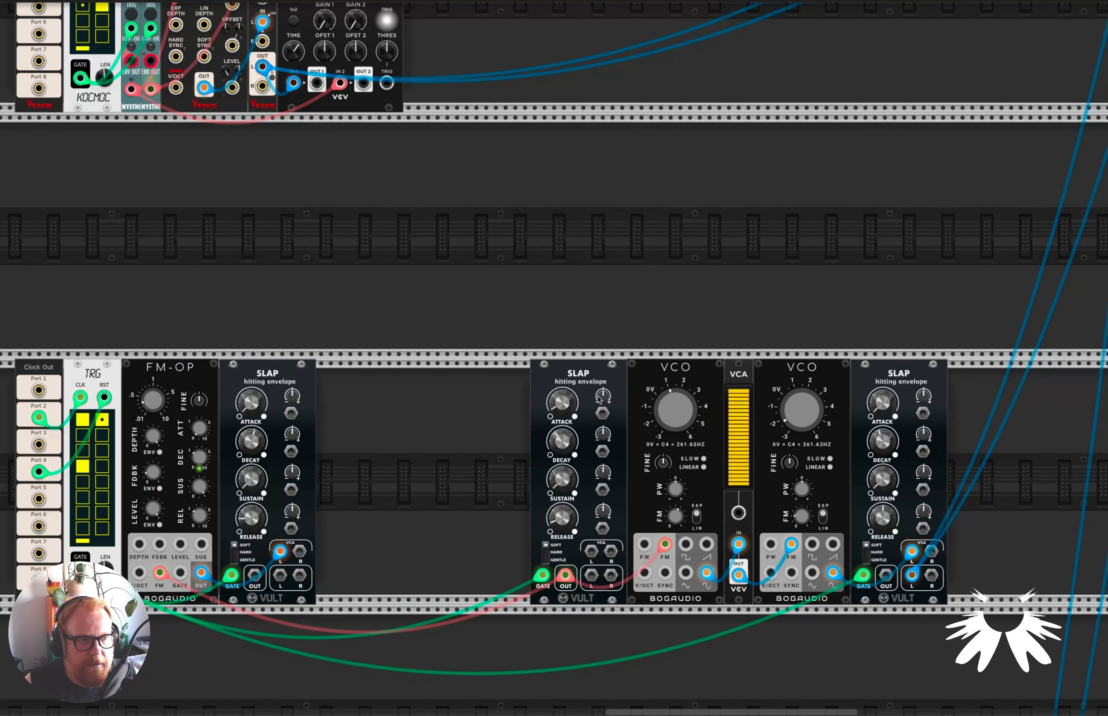
Examine the frequency and FM depth settings of the two VCOs and the VCA between them.
scroll(643, 515, "up", 4)
scroll(643, 515, "up", 6)
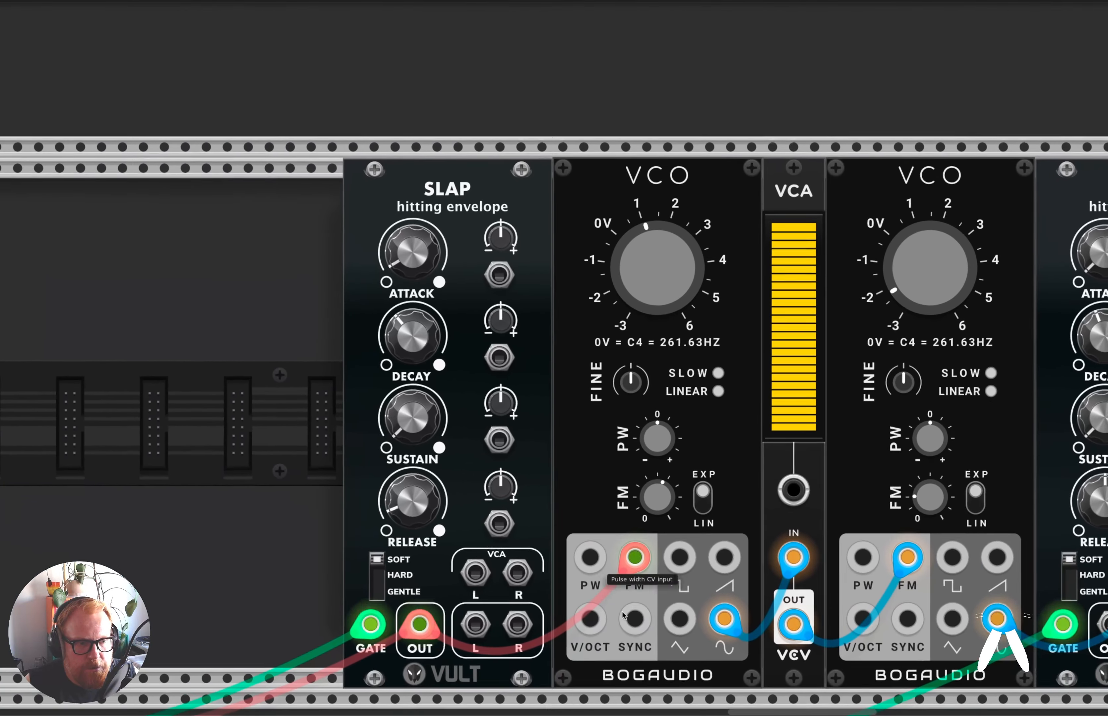
mouse_move(654, 259)
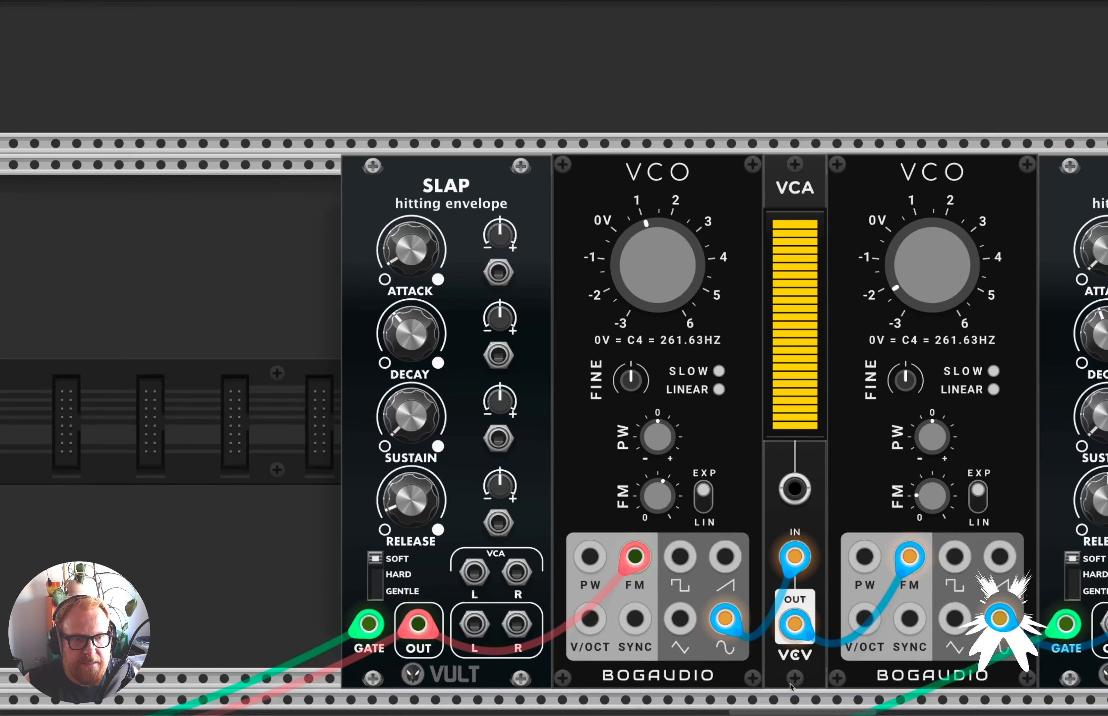
mouse_move(924, 506)
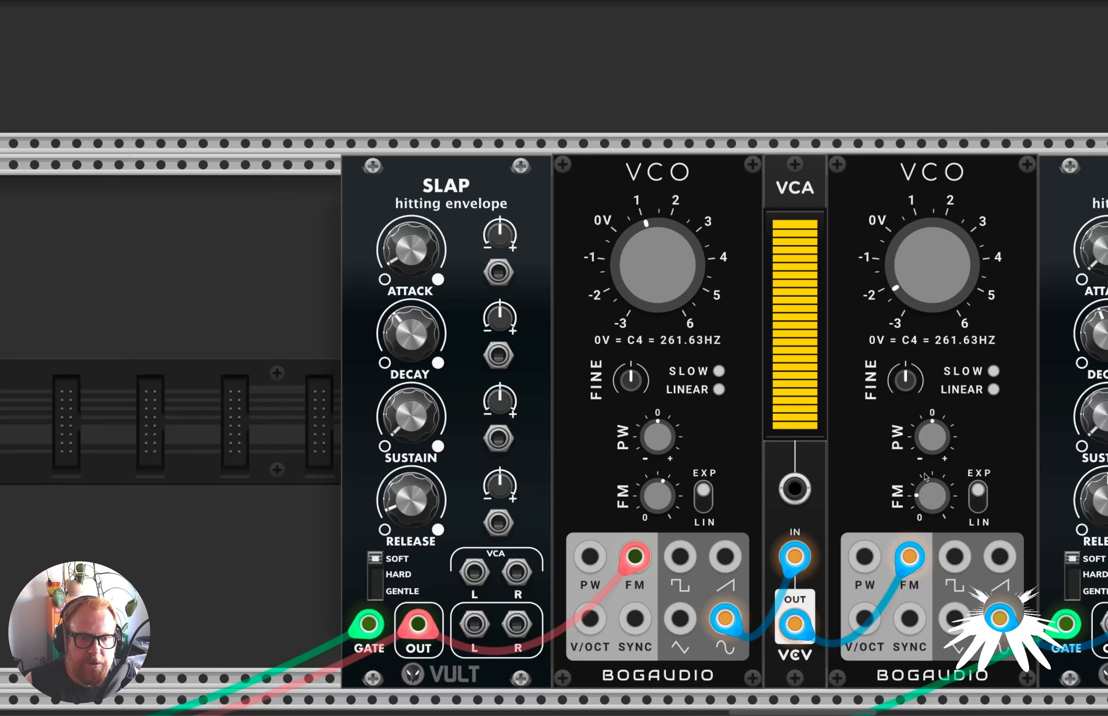
mouse_move(925, 289)
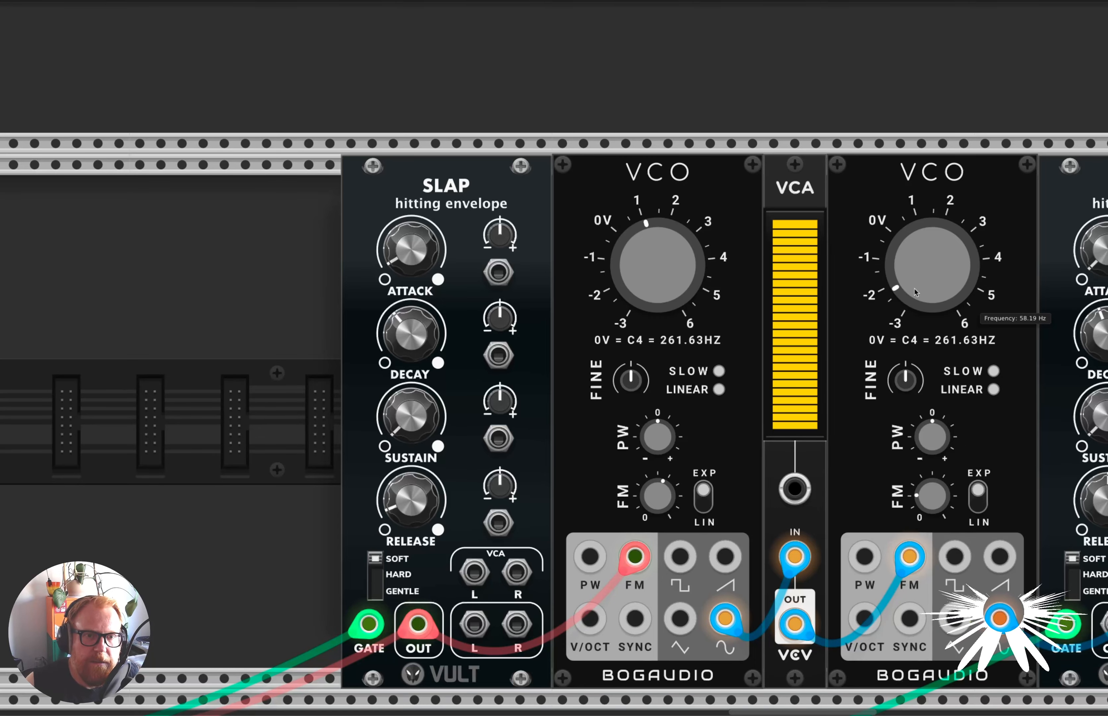
Raise the second VCO's frequency and shorten the decay of the pitch envelope SLAP to 0.116.
left_click_drag(924, 289, 924, 275)
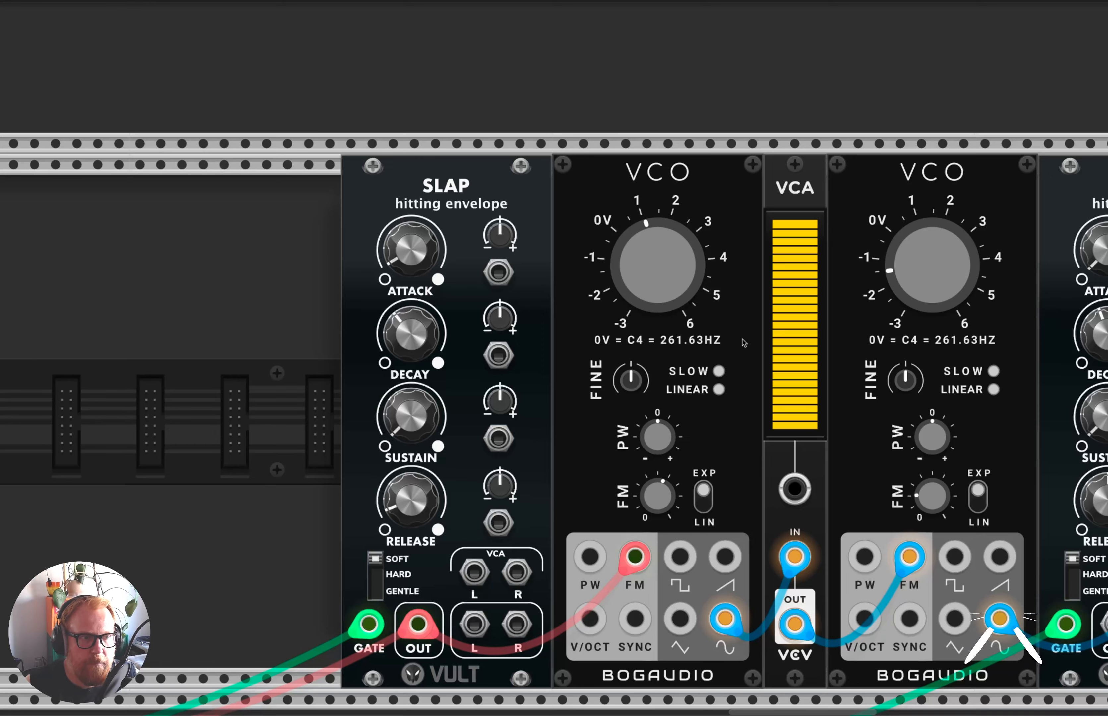
mouse_move(412, 340)
left_click_drag(412, 340, 412, 352)
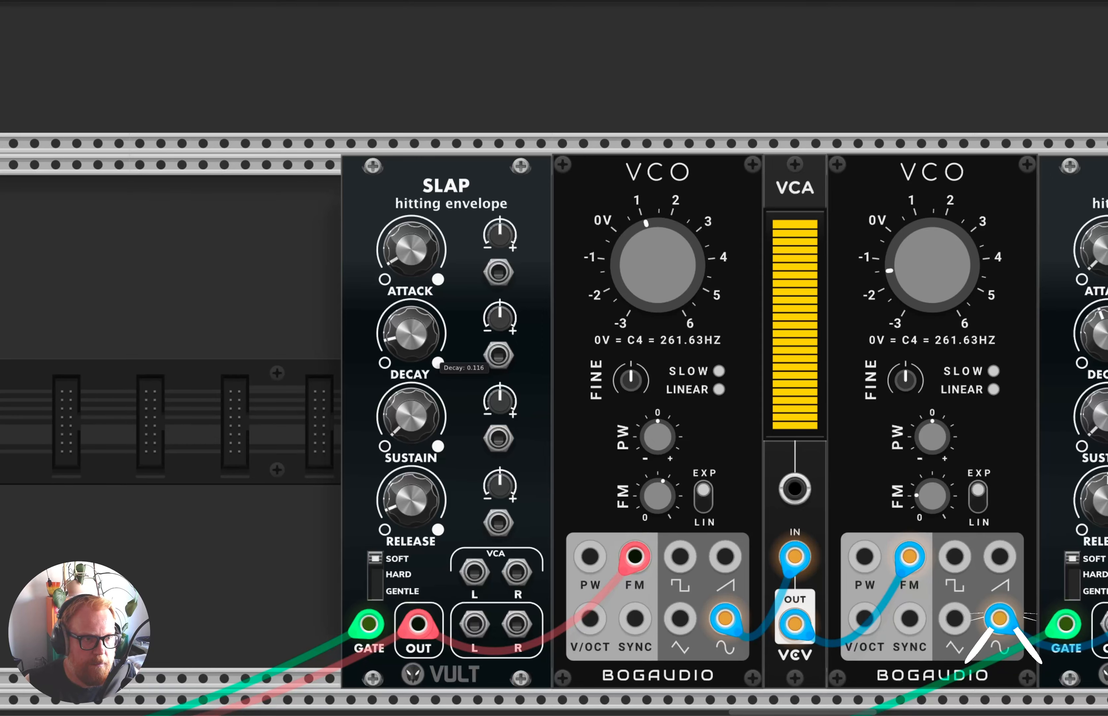
Vary the decay of the SLAP after the second VCO, ending on a longer one, and set its release to 0.125.
scroll(579, 400, "right", 3)
scroll(579, 400, "right", 3)
left_click_drag(891, 333, 891, 345)
left_click_drag(890, 499, 891, 512)
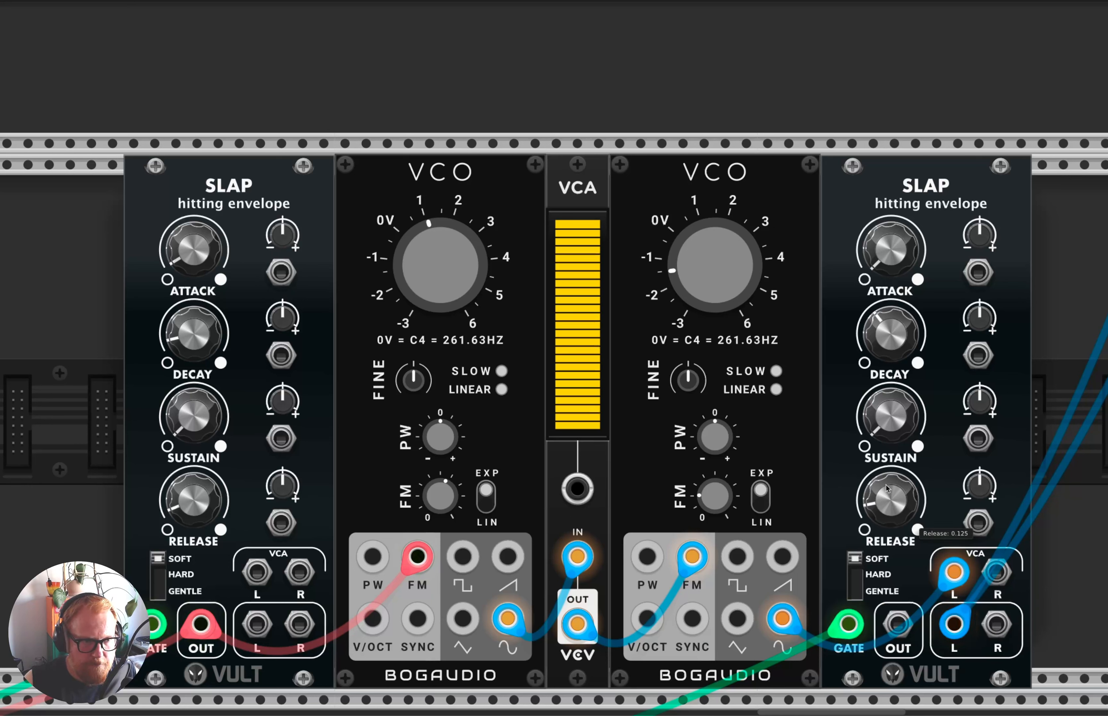
left_click_drag(890, 333, 889, 321)
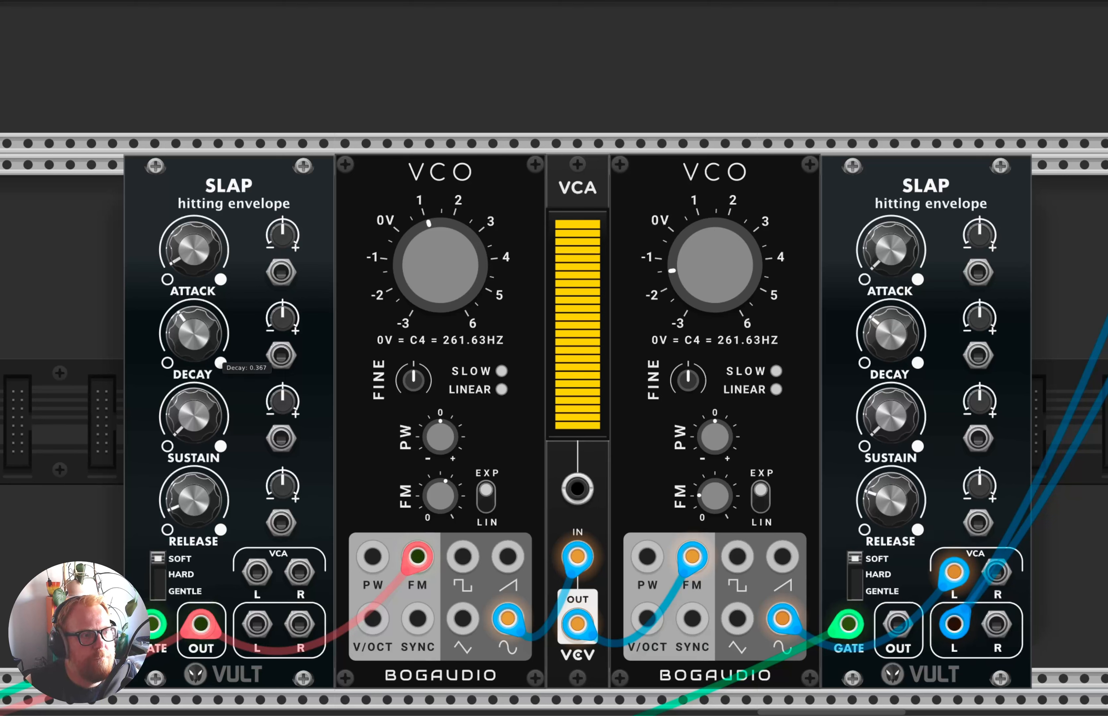
Adjust the first VCO's FM depth, trying 97.349%, together with the pitch SLAP's decay and the level of the VCA between the VCOs.
left_click_drag(439, 519, 439, 510)
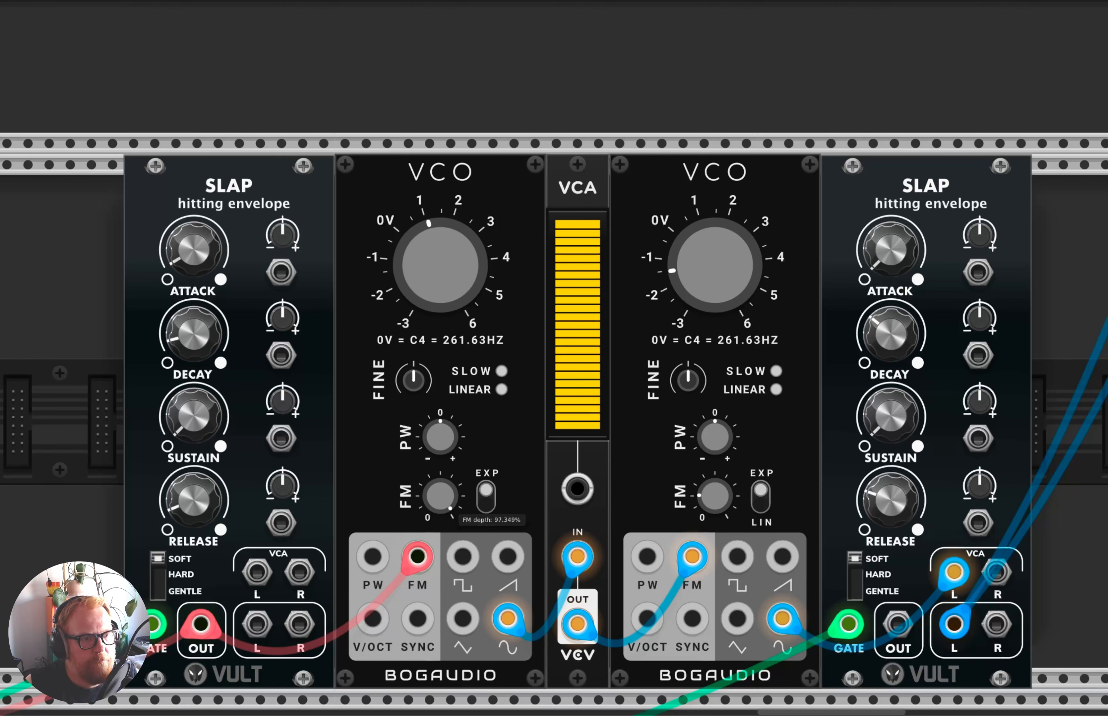
left_click_drag(193, 333, 194, 337)
left_click_drag(578, 326, 578, 221)
Raise the second VCO's FM depth and tune its frequency to 60.116 Hz.
mouse_move(715, 497)
left_mouse_down()
mouse_move(715, 461)
mouse_move(714, 509)
left_mouse_up()
left_click_drag(706, 283, 707, 311)
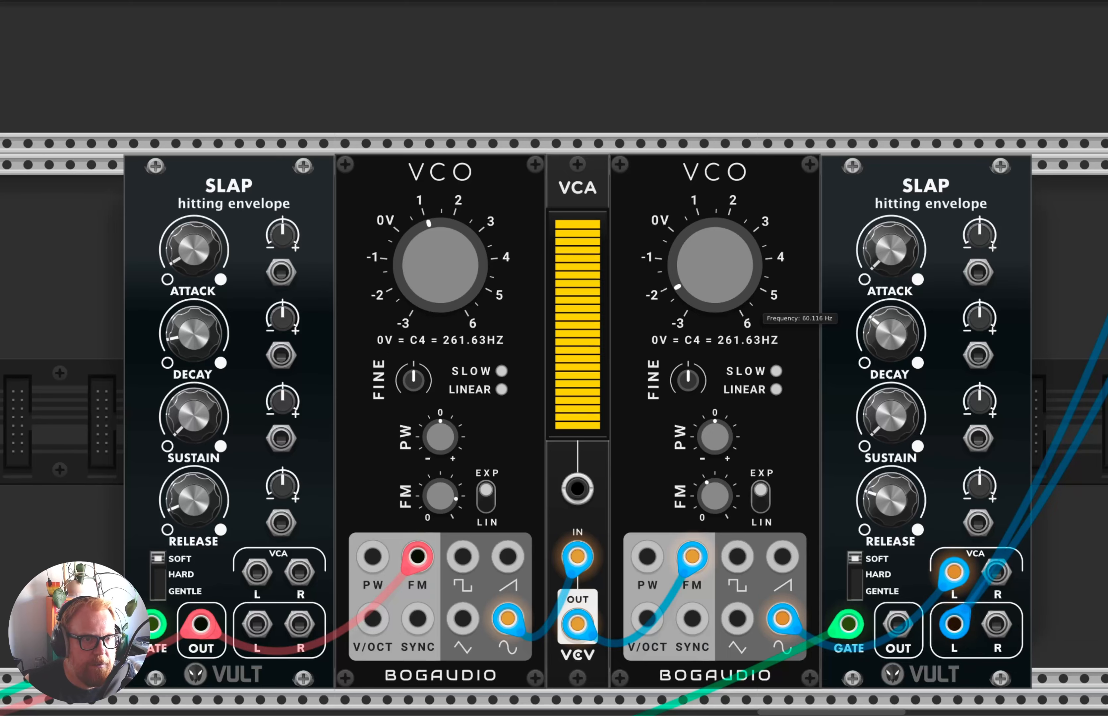
Duplicate the second VCO so that a third VCO sits directly before the output SLAP.
scroll(718, 278, "down", 2)
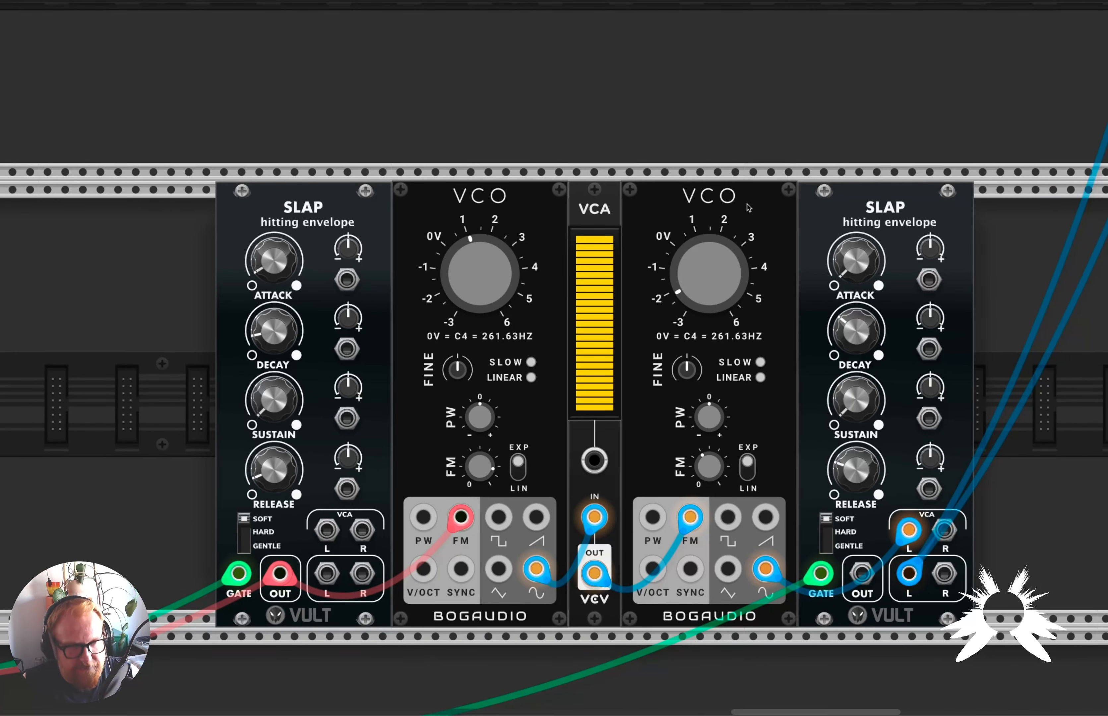
key("ctrl+d")
scroll(859, 485, "right", 4)
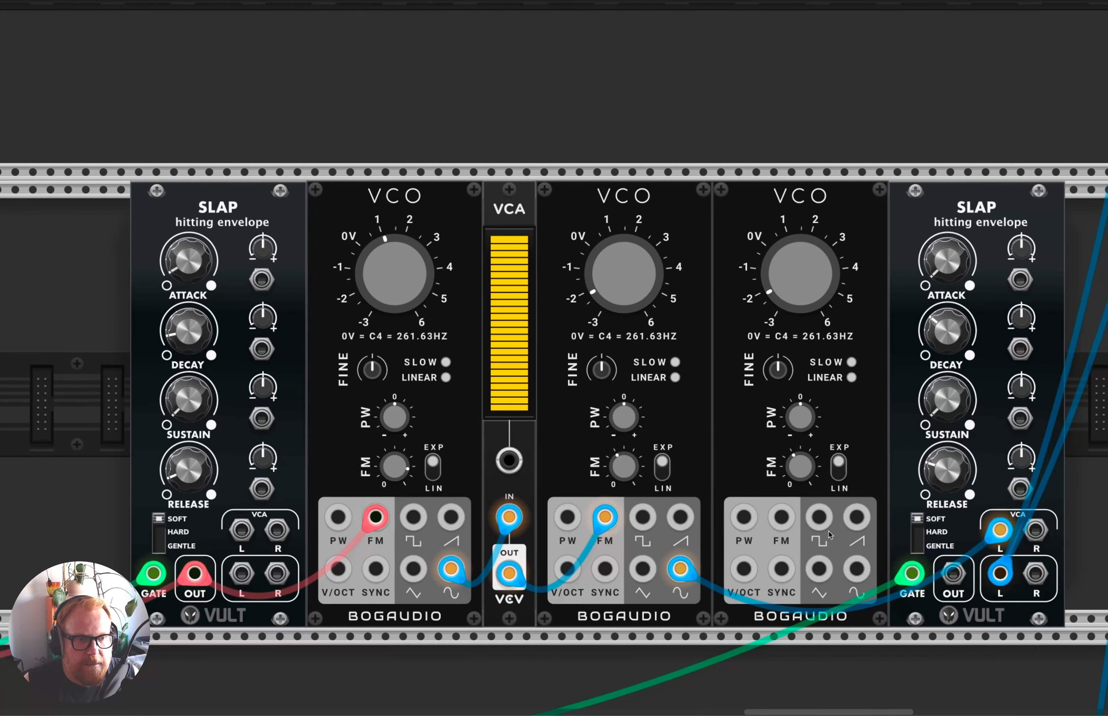
left_click_drag(359, 517, 763, 520)
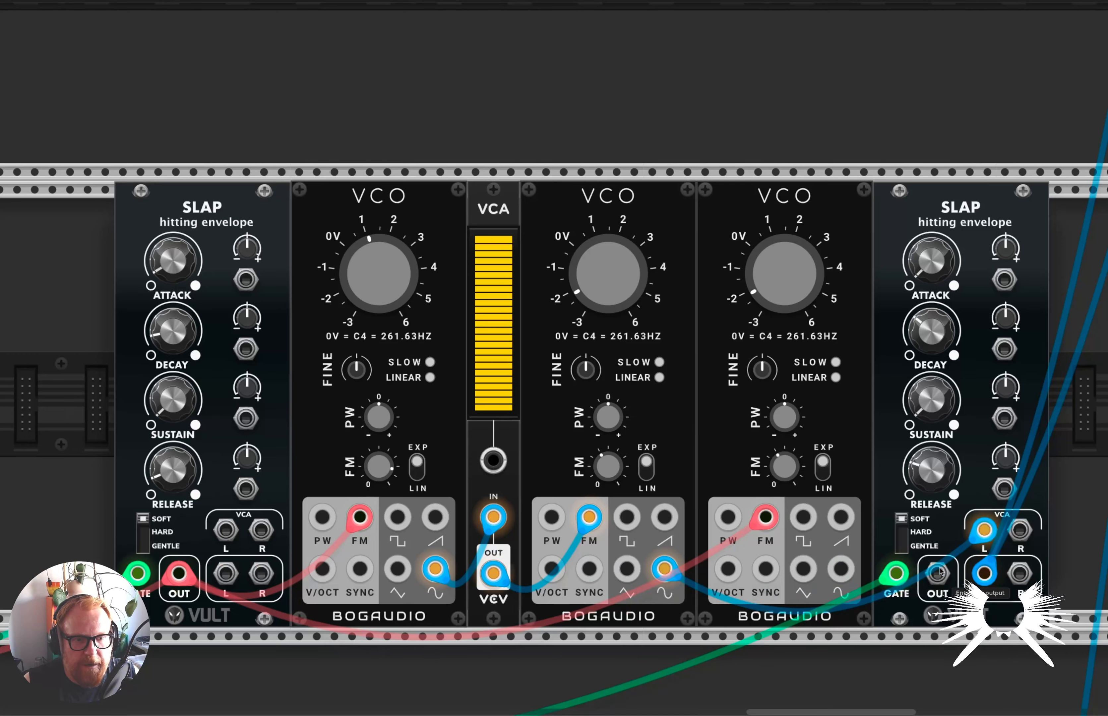
left_click_drag(984, 530, 729, 569)
key("ctrl+z")
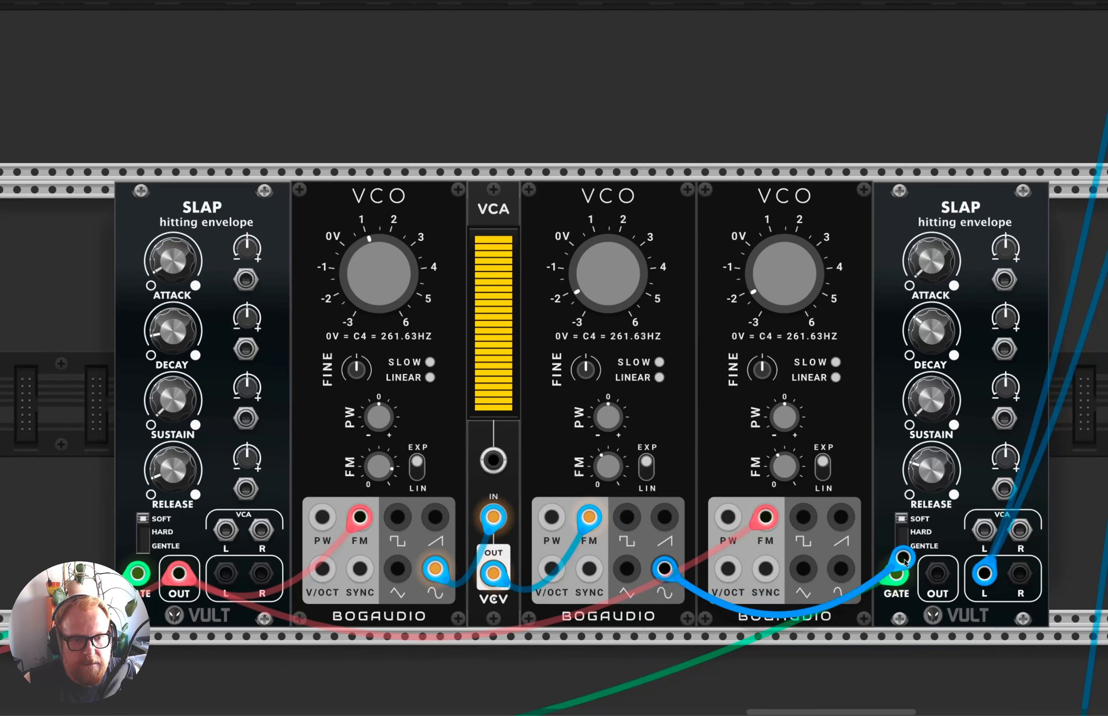
key("ctrl+z")
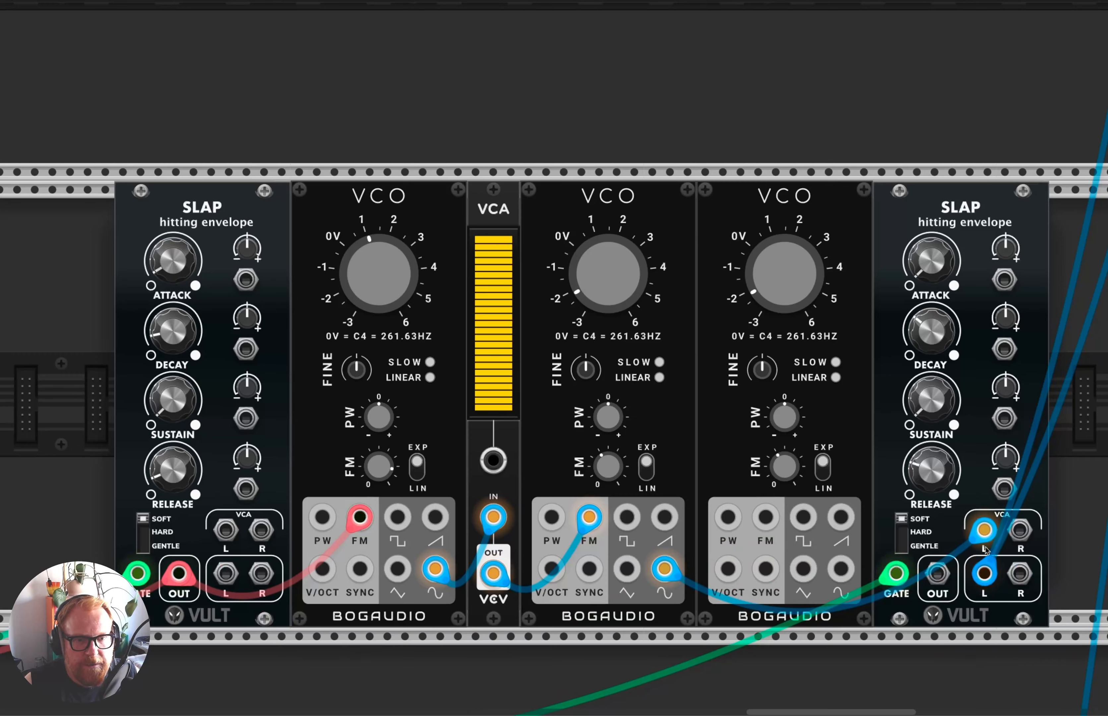
Patch the second VCO's sine output into the third VCO's FM input and the third's sine output into the SLAP's left VCA input.
left_click_drag(985, 530, 766, 517)
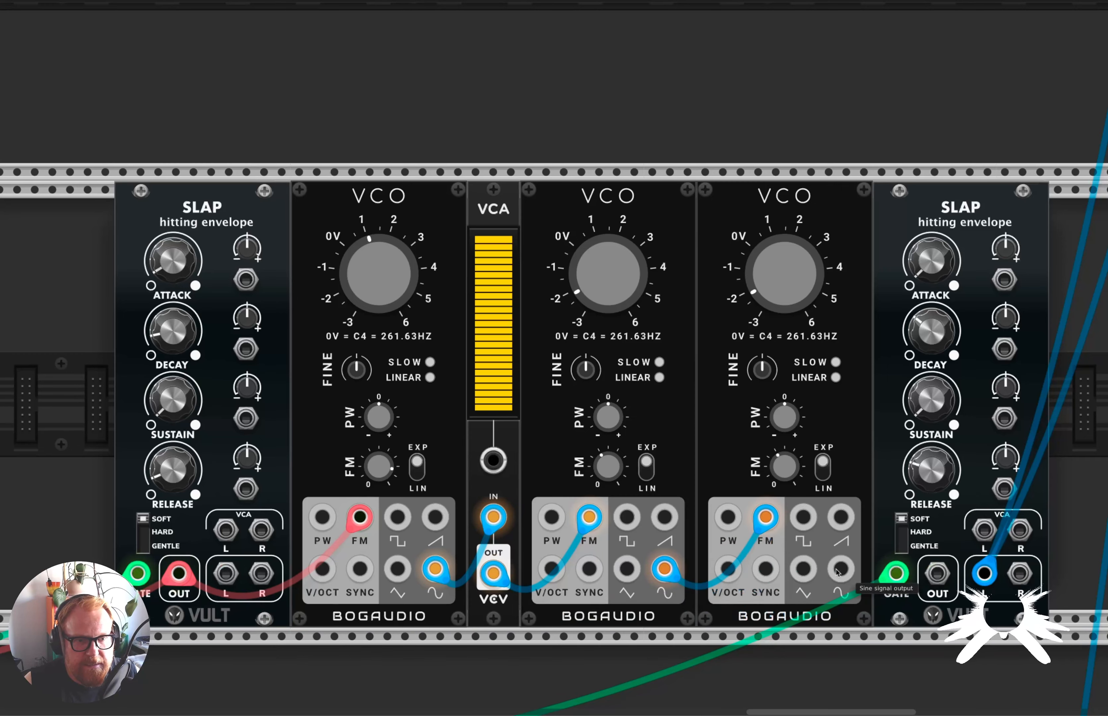
left_click_drag(847, 573, 983, 525)
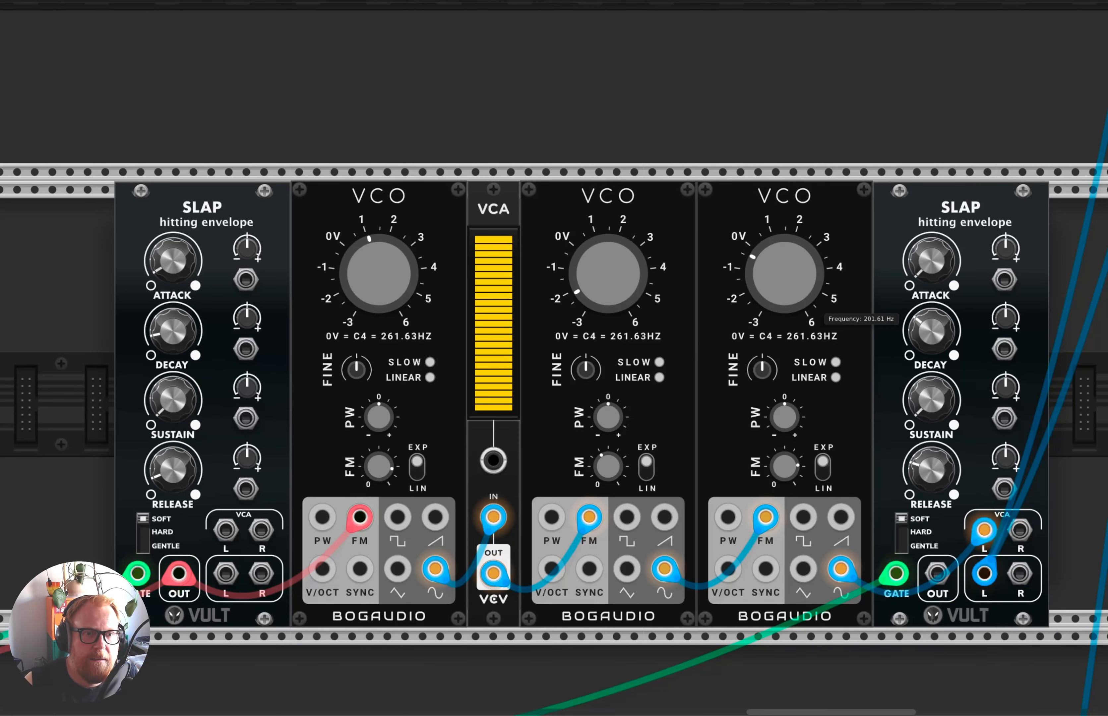
Search the module library for S&H and add the Bogaudio S&H in front of the pitch envelope SLAP.
scroll(744, 340, "down", 1)
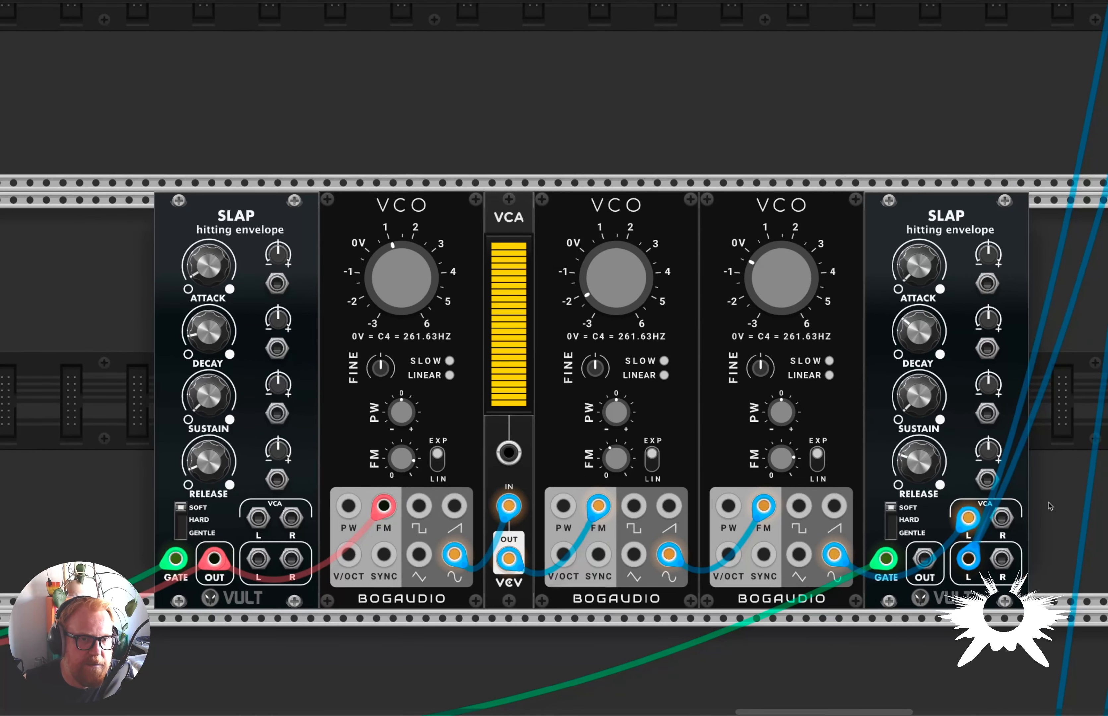
scroll(550, 384, "up", 2)
scroll(551, 385, "down", 2)
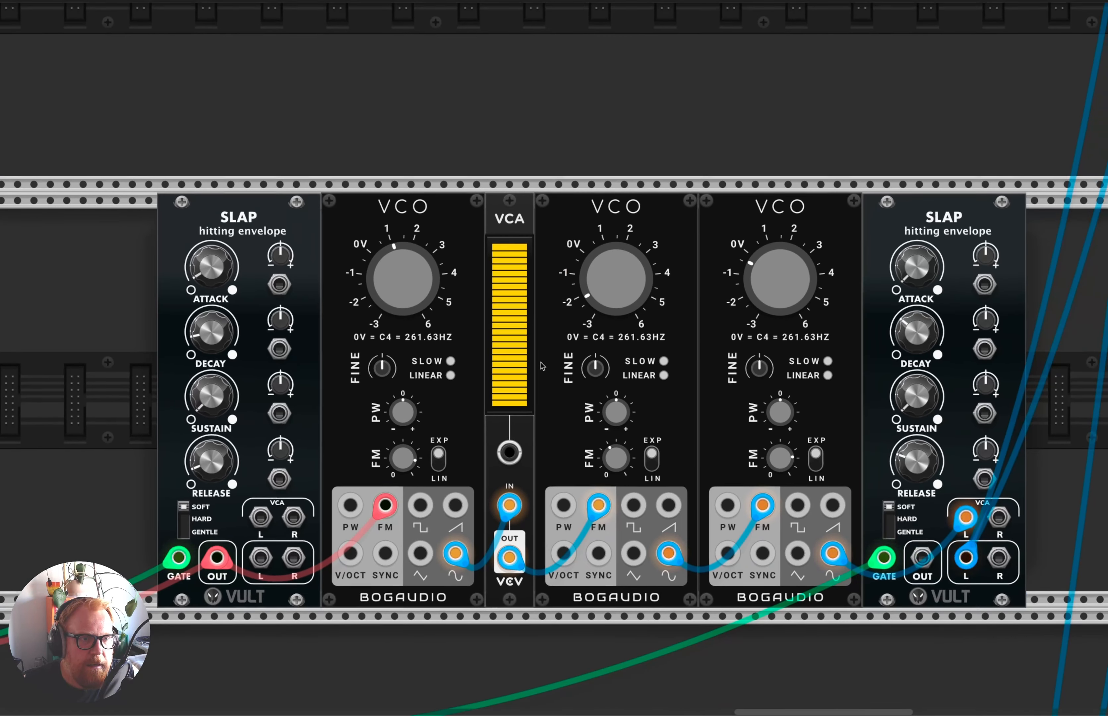
scroll(540, 363, "up", 1)
scroll(534, 298, "down", 1)
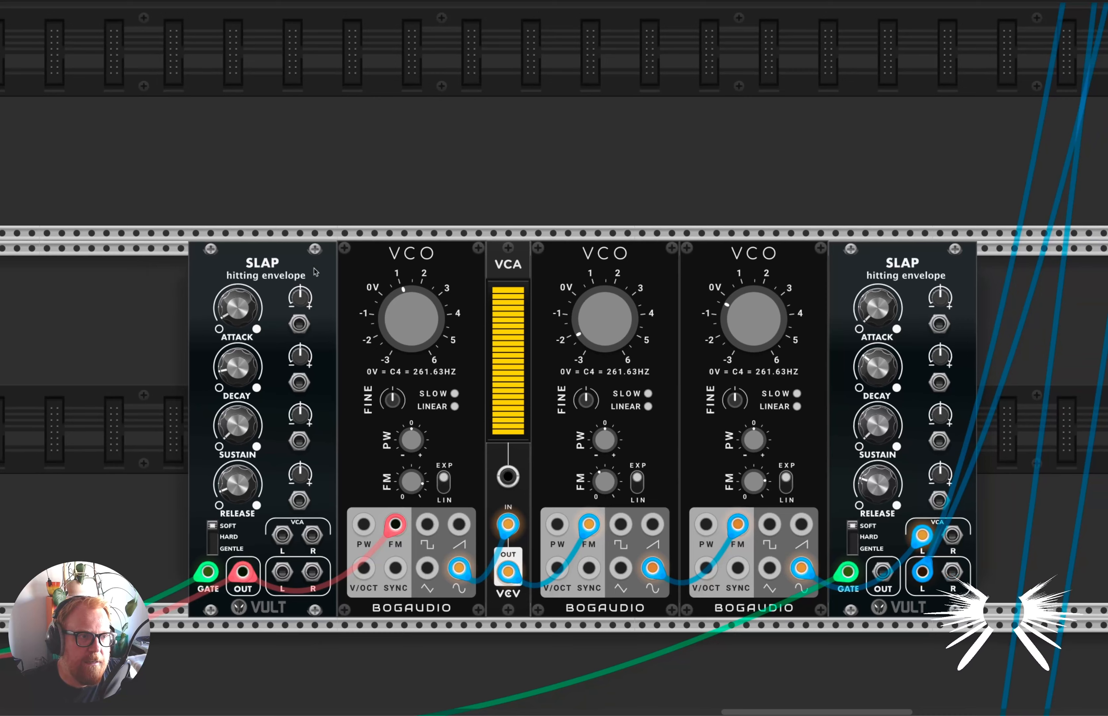
right_click(161, 387)
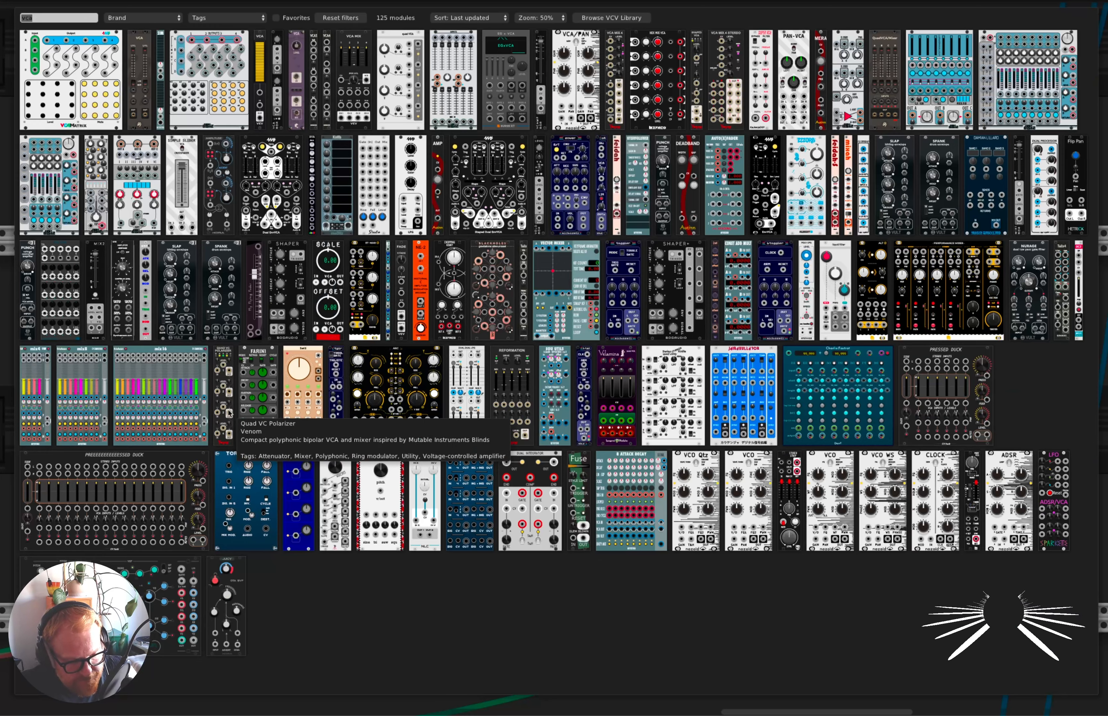
type("S&H")
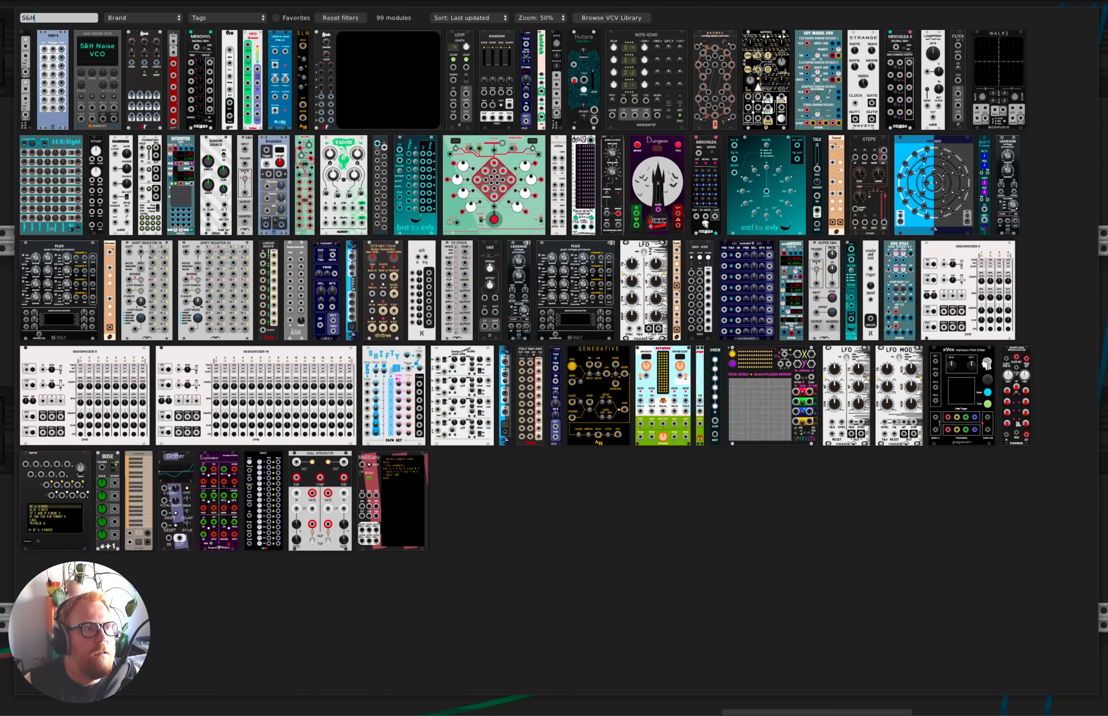
left_click(28, 85)
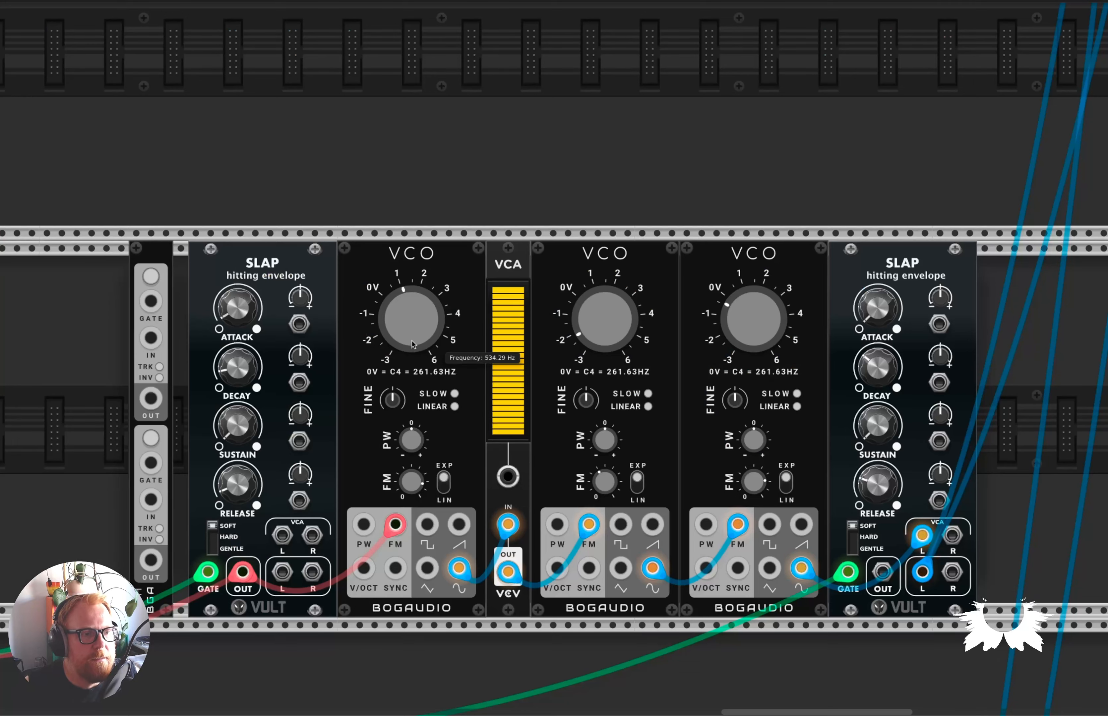
Patch the gate signal into the S&H and its output into the VCA's CV input, also trying that output on the third VCO's V/OCT.
left_click_drag(208, 572, 151, 301)
left_click_drag(151, 395, 510, 479)
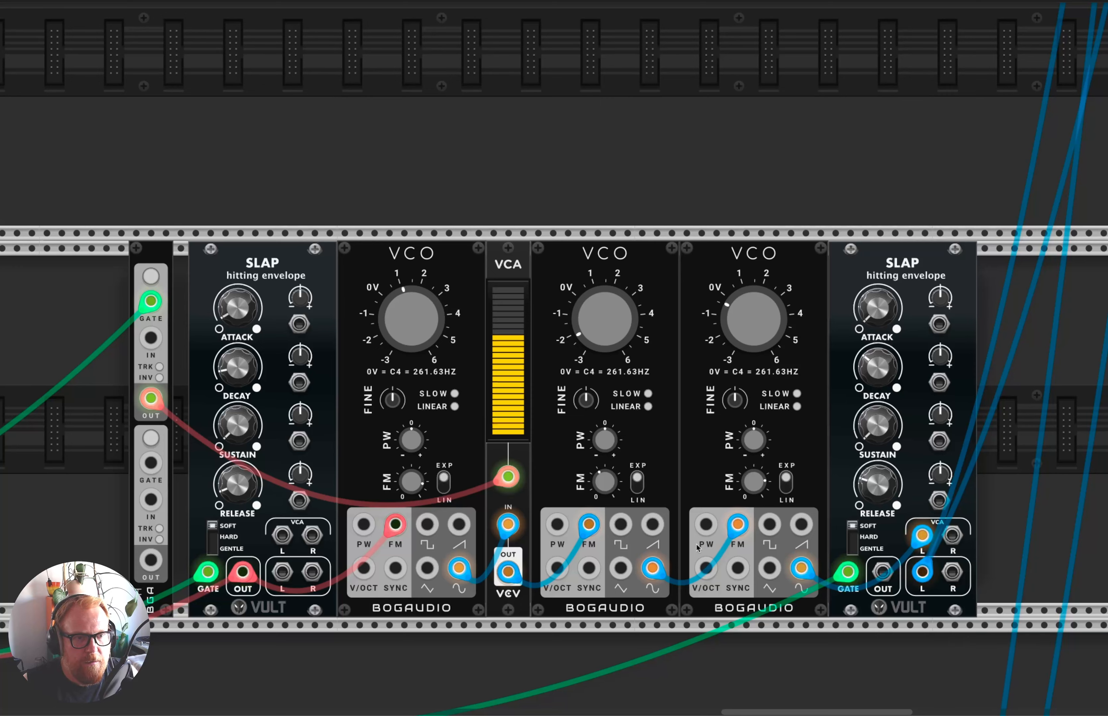
mouse_move(508, 476)
left_mouse_down()
mouse_move(605, 540)
mouse_move(707, 569)
left_mouse_up()
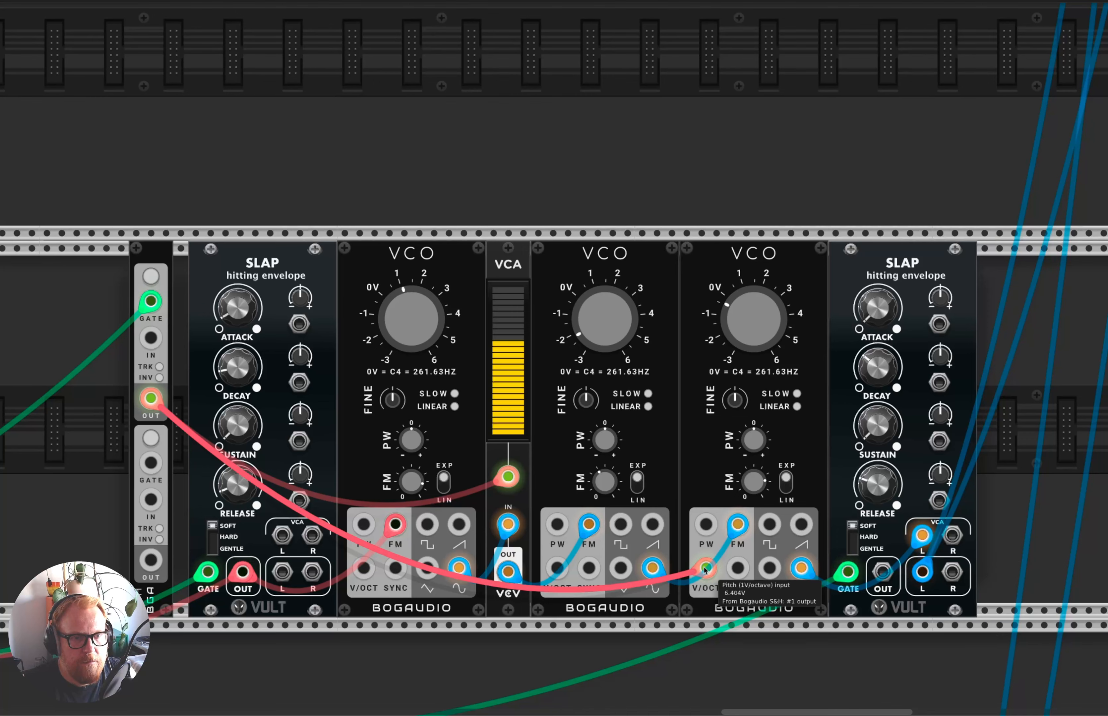
left_click_drag(706, 569, 721, 606)
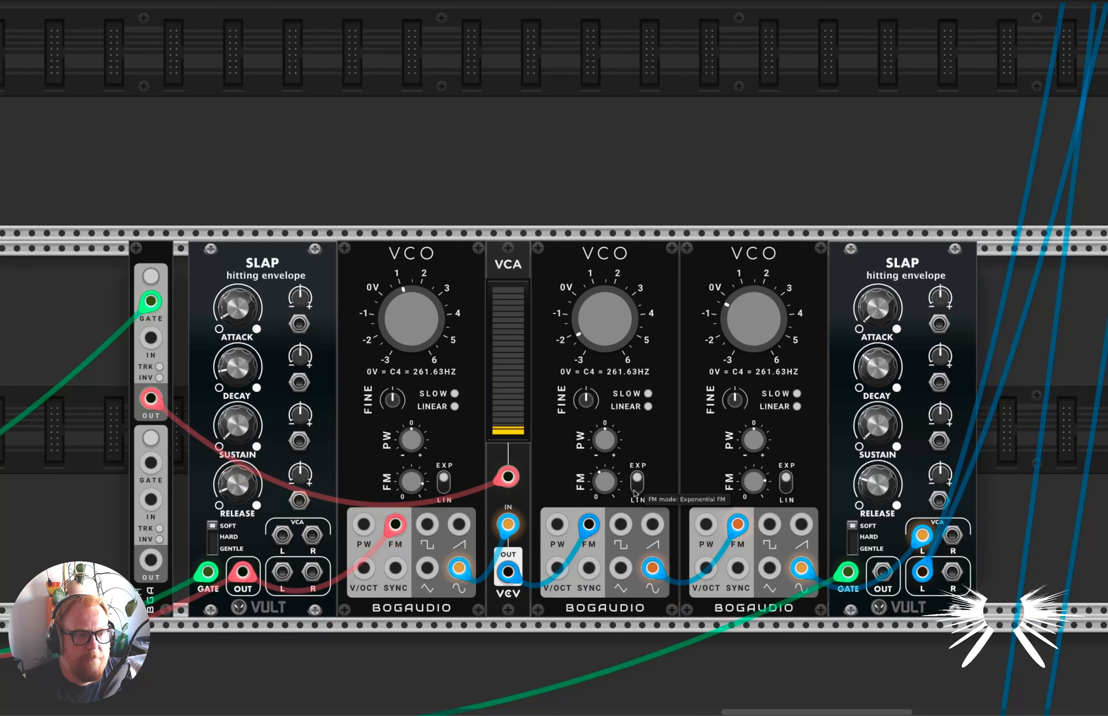
Insert a duplicate VCA between the second and third VCOs, feeding the third's FM input and controlled by the S&H output.
key("super+d")
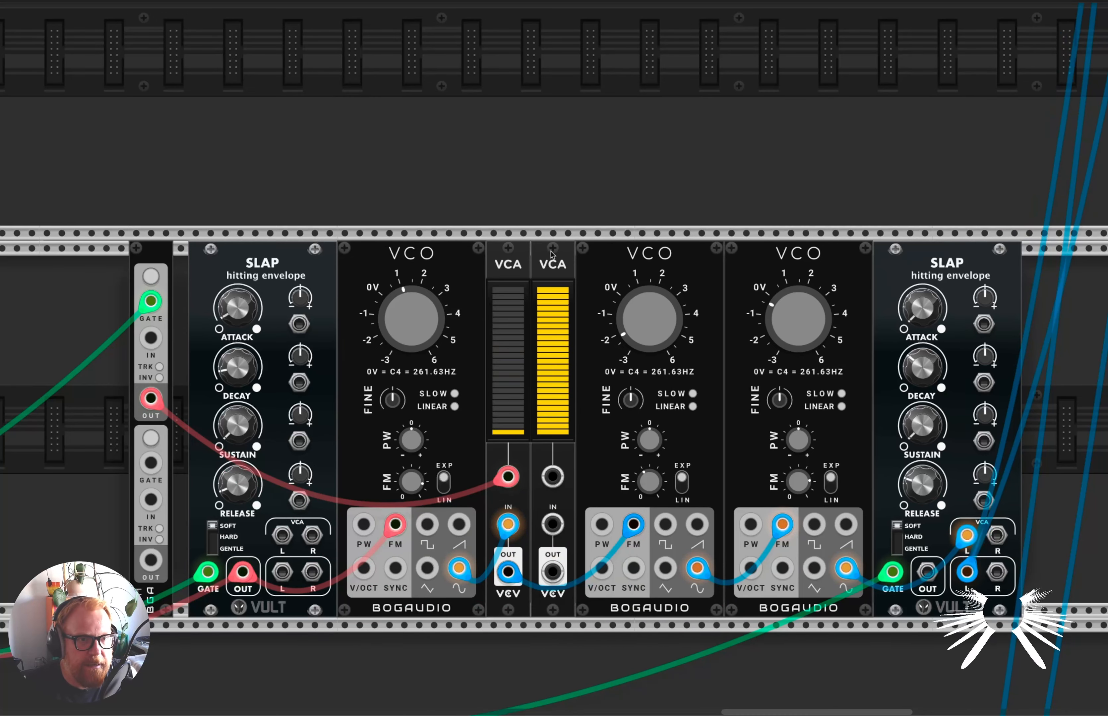
left_click_drag(554, 265, 671, 322)
left_click_drag(508, 477, 701, 476)
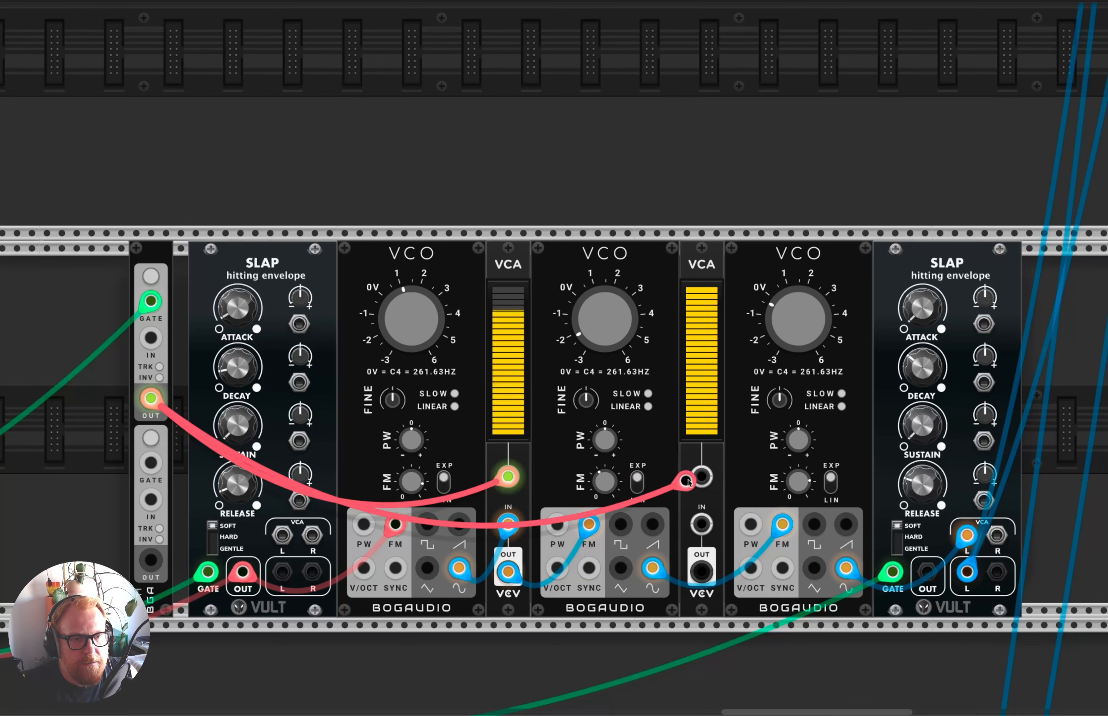
left_click_drag(782, 525, 701, 525)
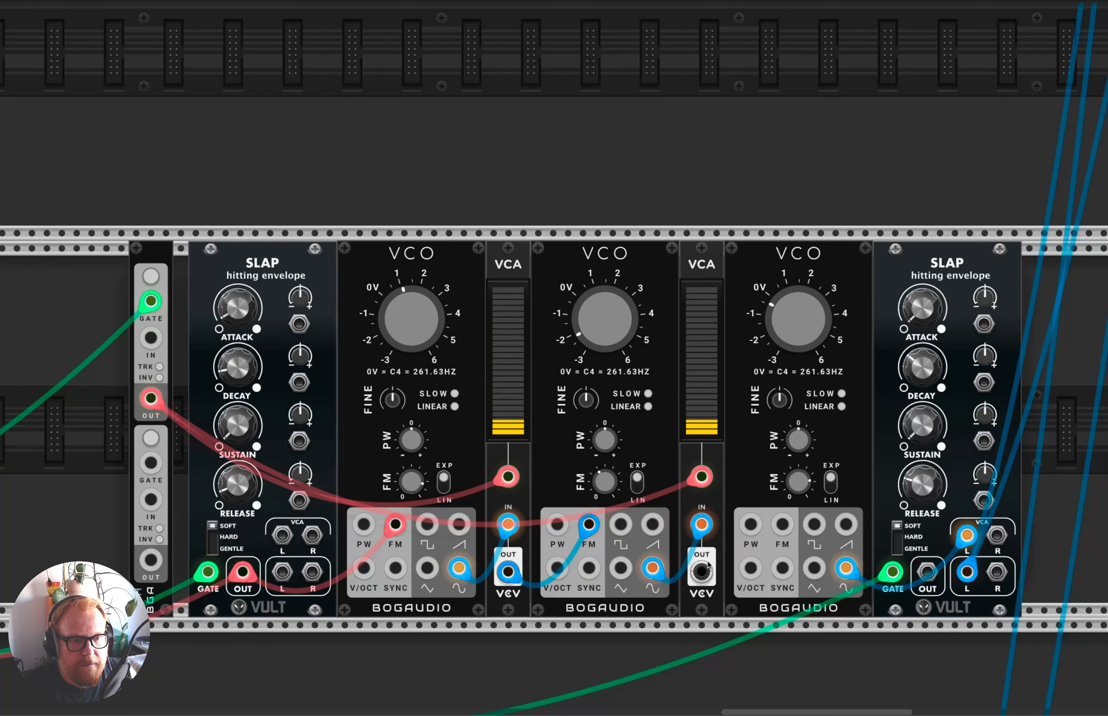
left_click_drag(702, 573, 783, 525)
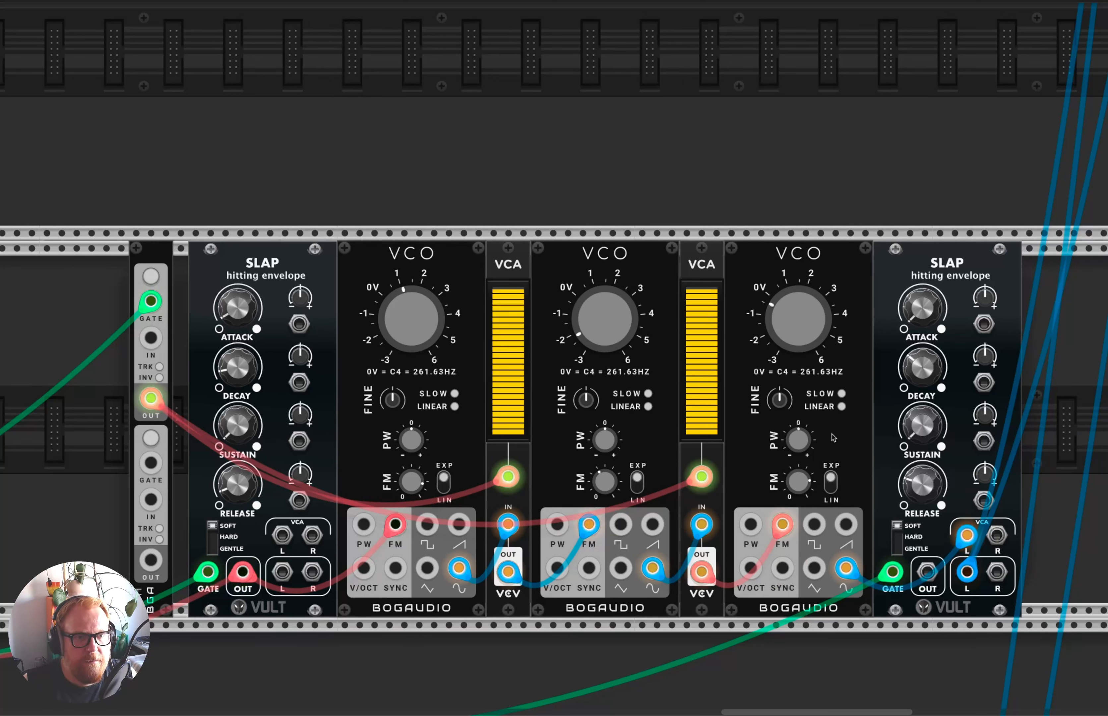
Retune the third VCO to about 1.5 on its dial after trying 63.363 Hz, and raise the second VCO to 129.4 Hz.
left_click_drag(775, 336, 774, 368)
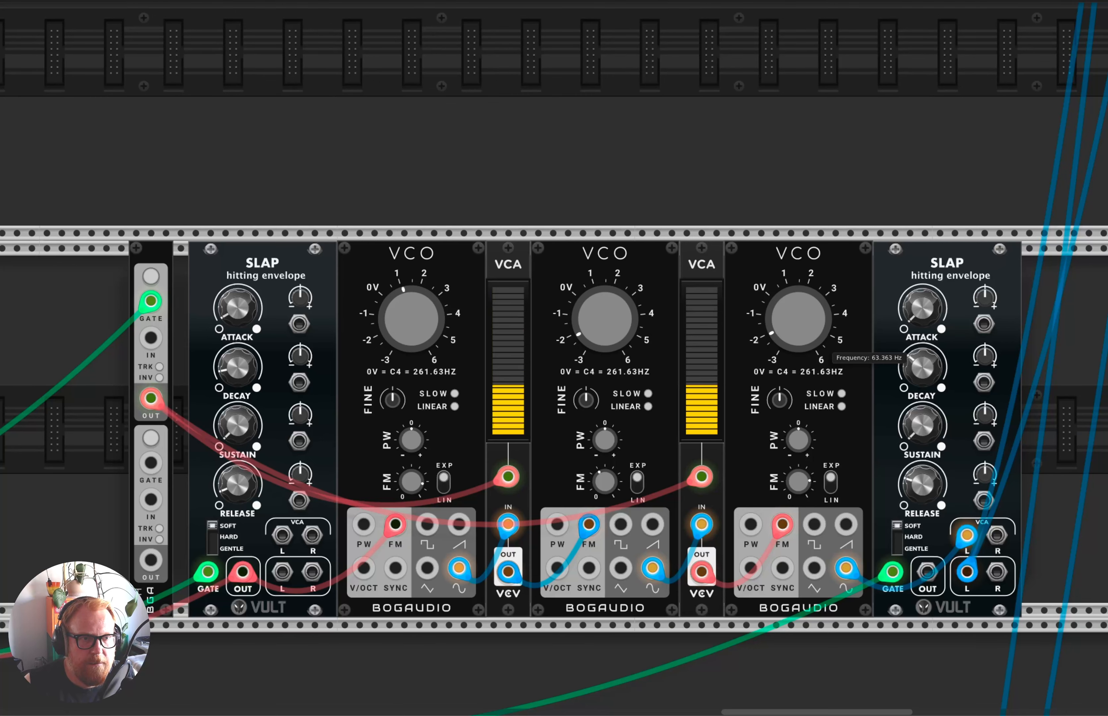
left_click_drag(850, 605, 837, 275)
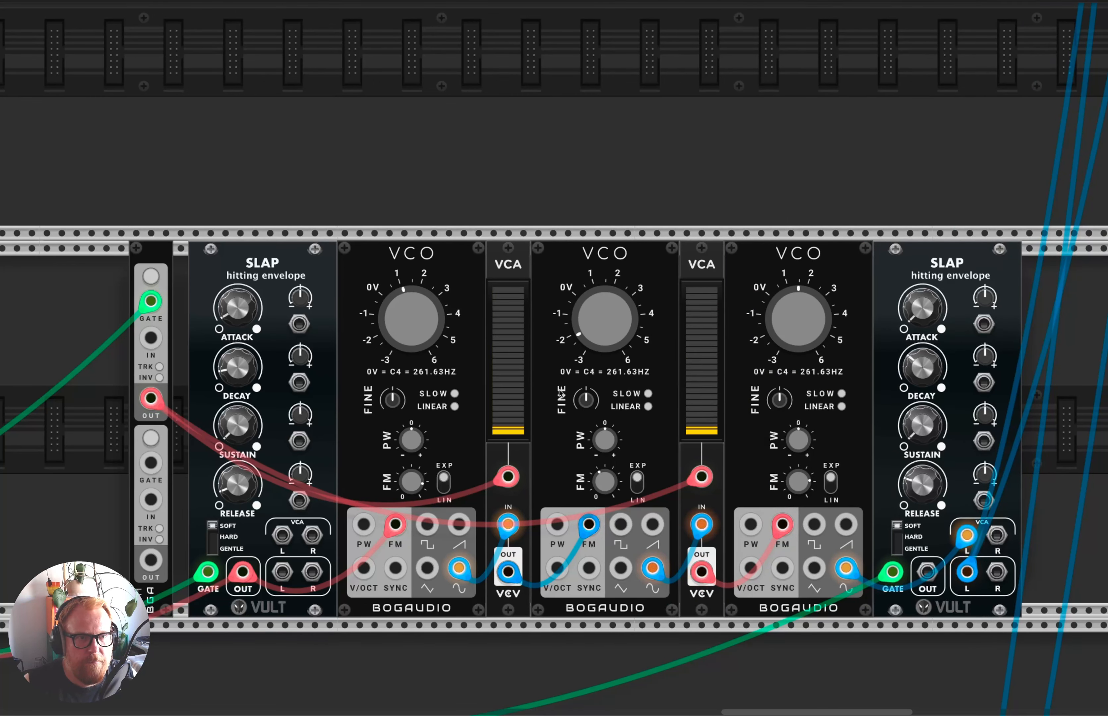
left_click_drag(590, 328, 590, 298)
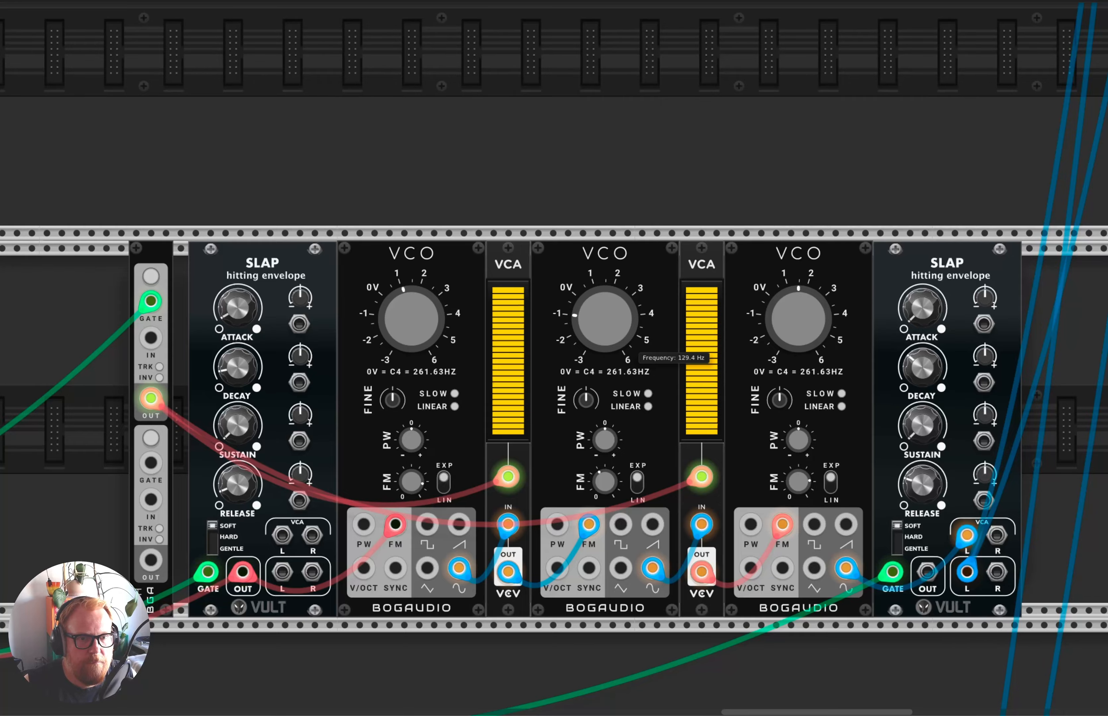
Lower the first VCO's frequency to about -2 on its dial.
scroll(662, 431, "down", 3)
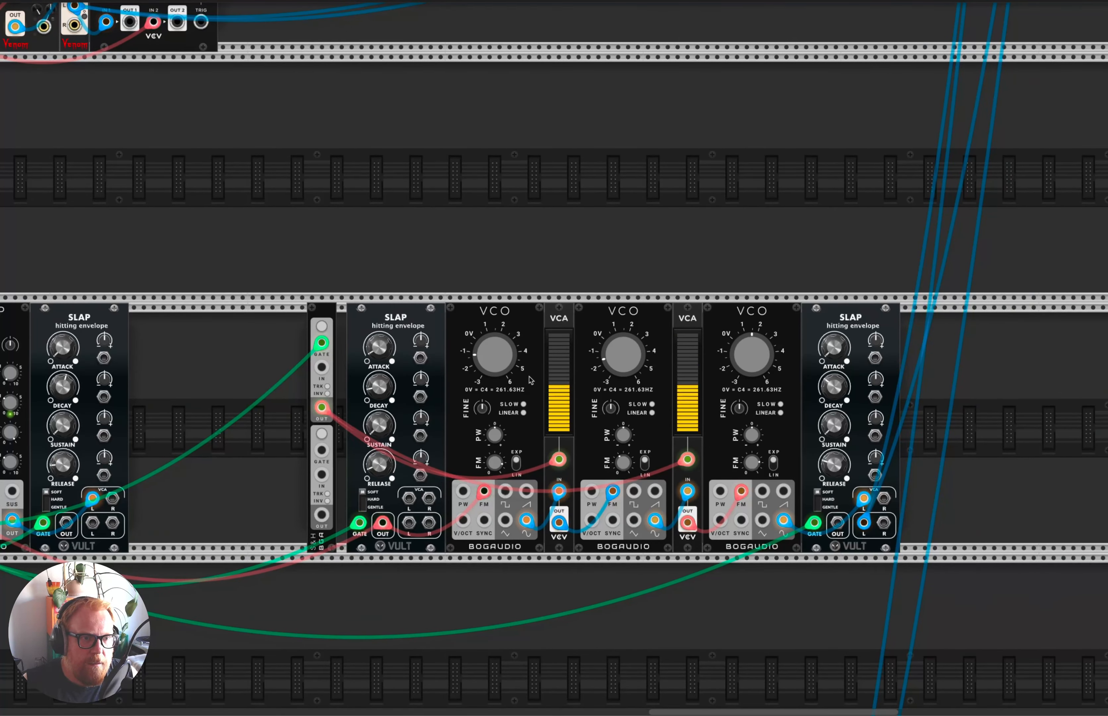
scroll(531, 380, "up", 3)
left_click_drag(482, 345, 482, 347)
scroll(478, 368, "down", 1)
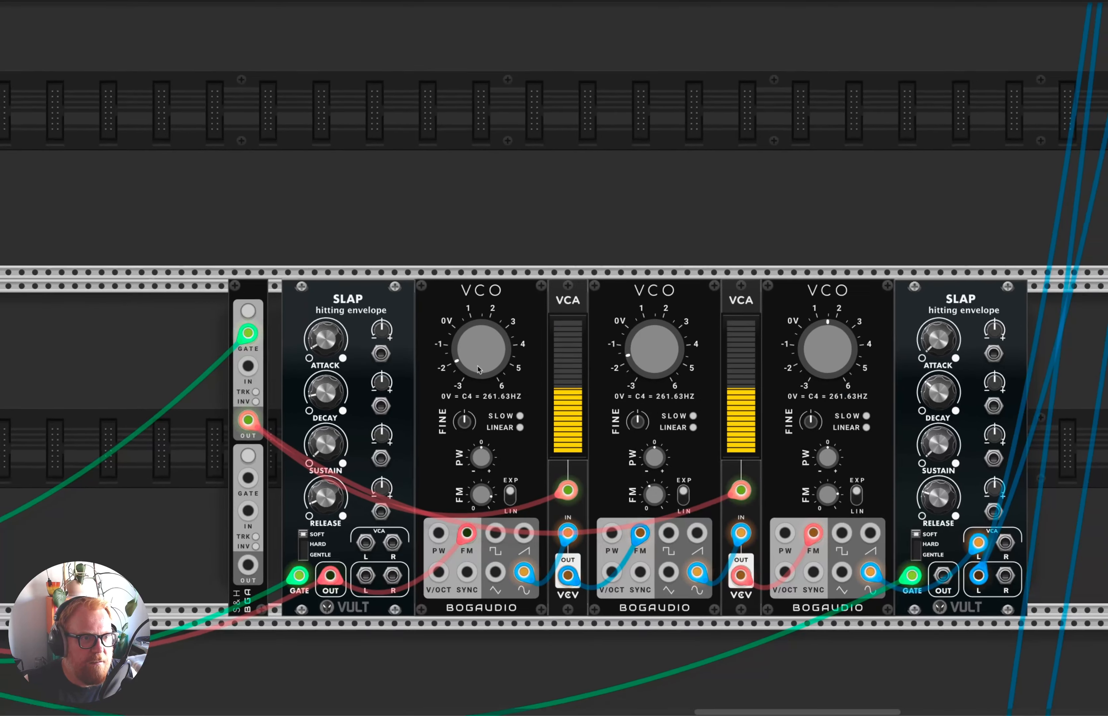
Review the three-VCO FM voice with its S&H-controlled VCAs and the TRG trigger sequencer that drives it.
scroll(478, 367, "up", 2)
scroll(478, 369, "up", 1)
scroll(480, 371, "right", 3)
scroll(479, 370, "up", 2)
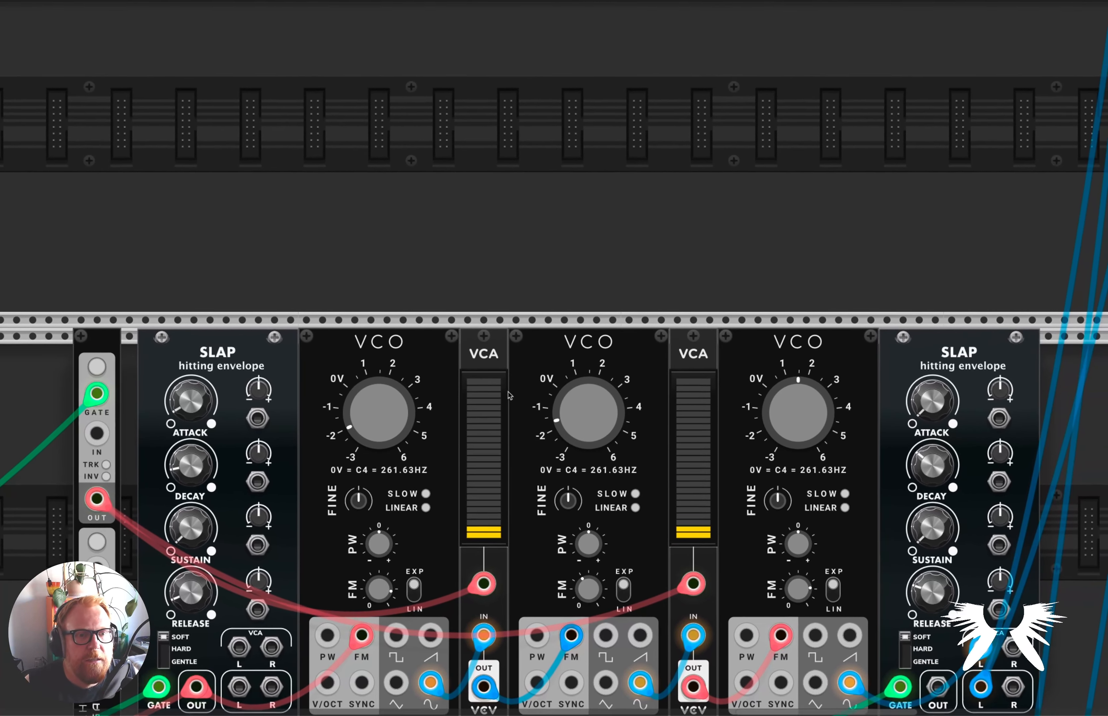
scroll(508, 395, "down", 2)
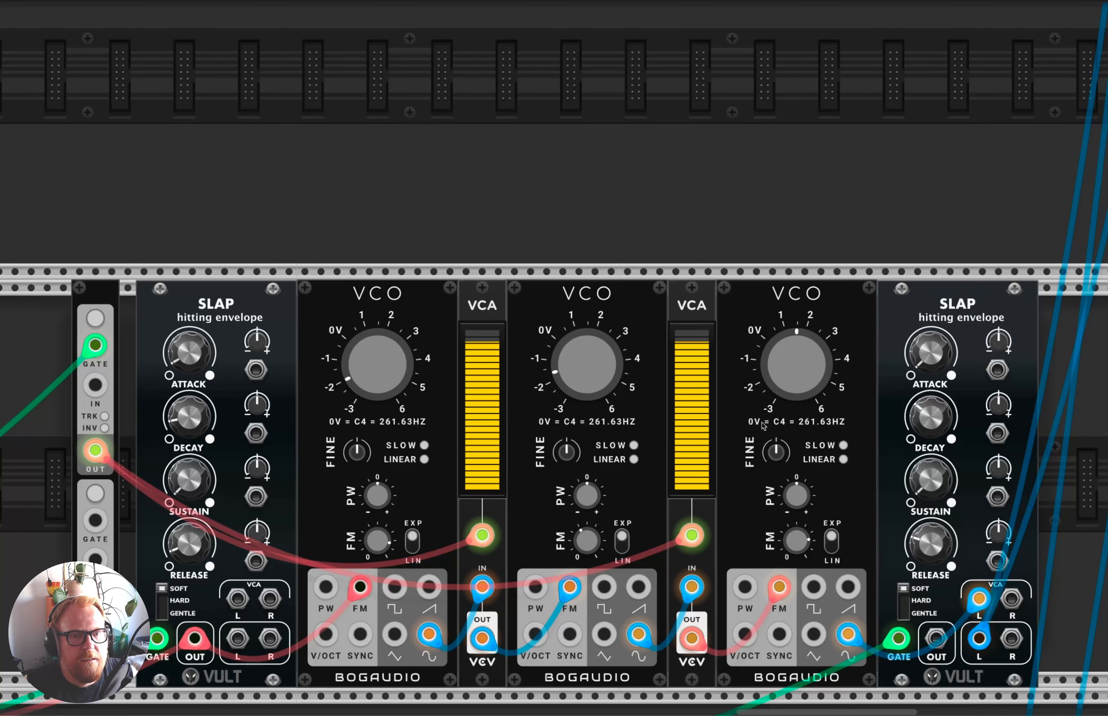
scroll(745, 436, "right", 2)
scroll(708, 461, "down", 1)
scroll(347, 464, "left", 7)
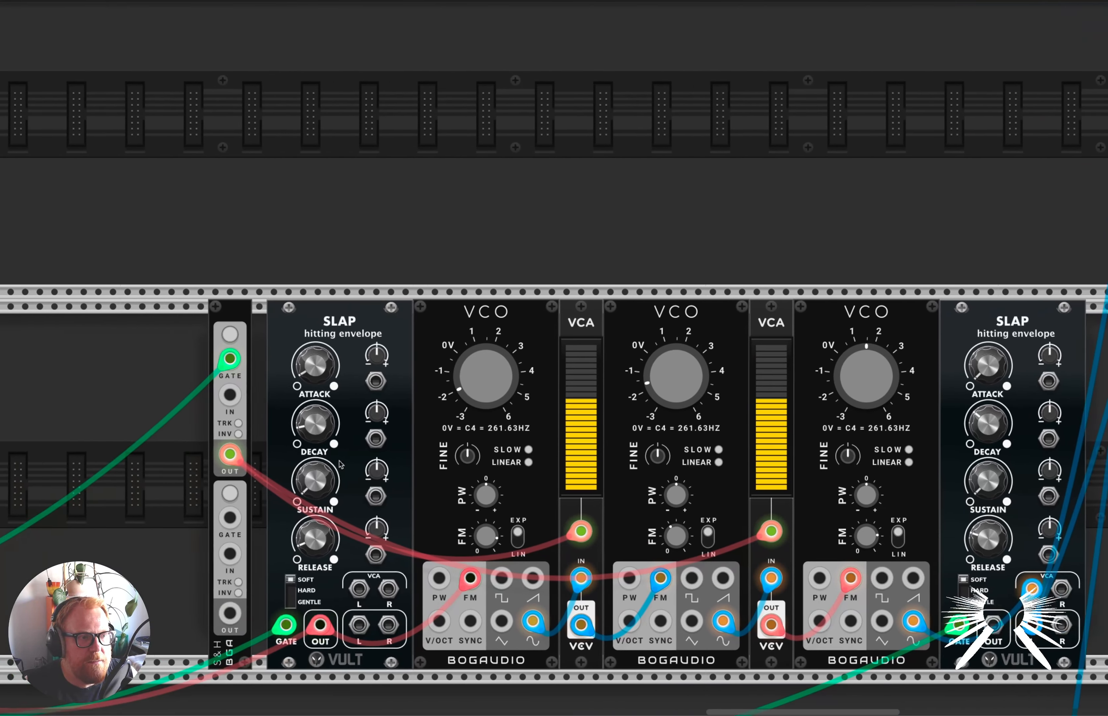
scroll(348, 463, "left", 6)
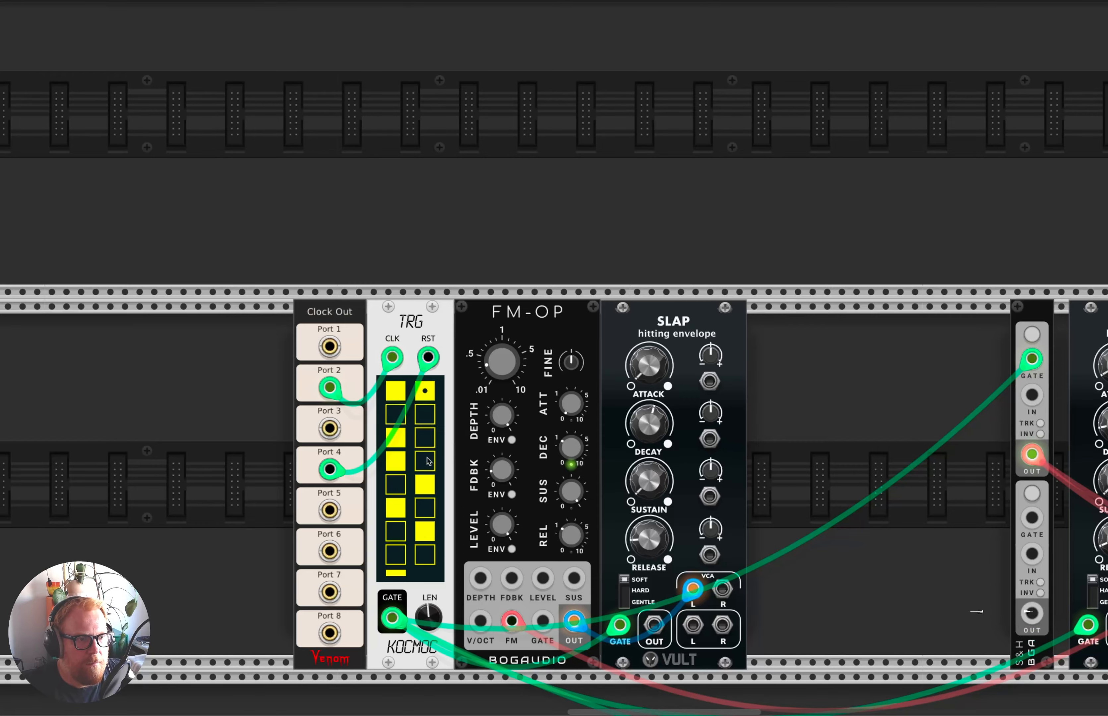
Add a Vult Debriatus after the three-VCO voice's final Slap and route the Slap's left VCA output through it to the existing output cables.
scroll(429, 463, "right", 10)
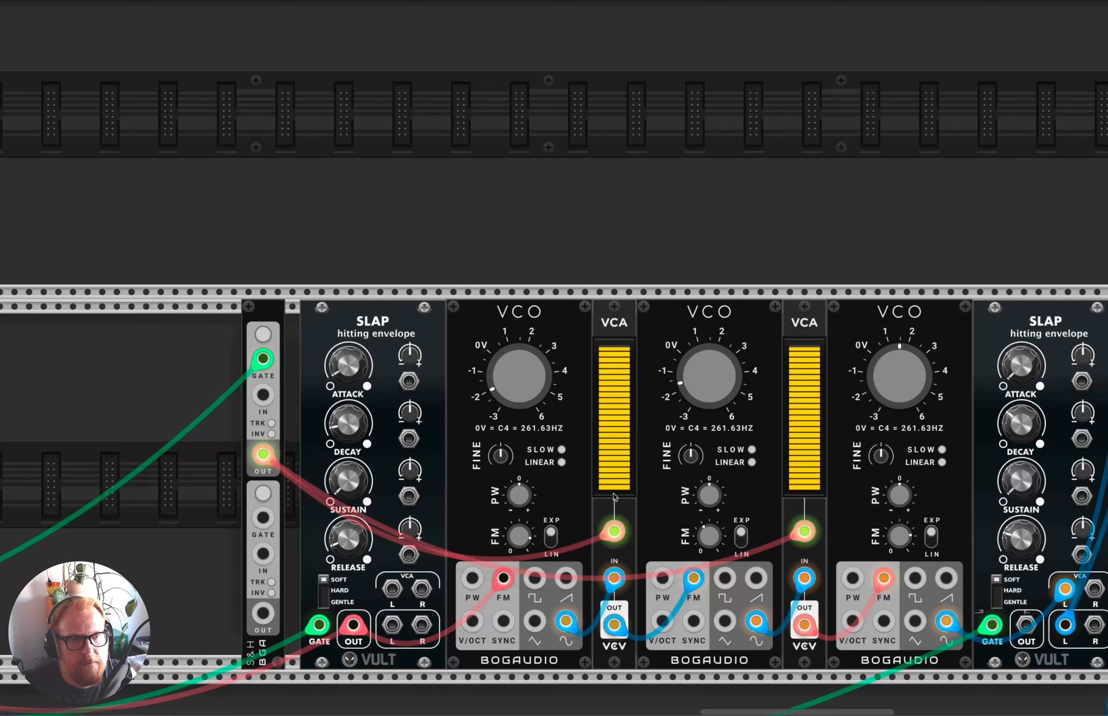
scroll(577, 504, "right", 3)
right_click(1004, 443)
type("debri")
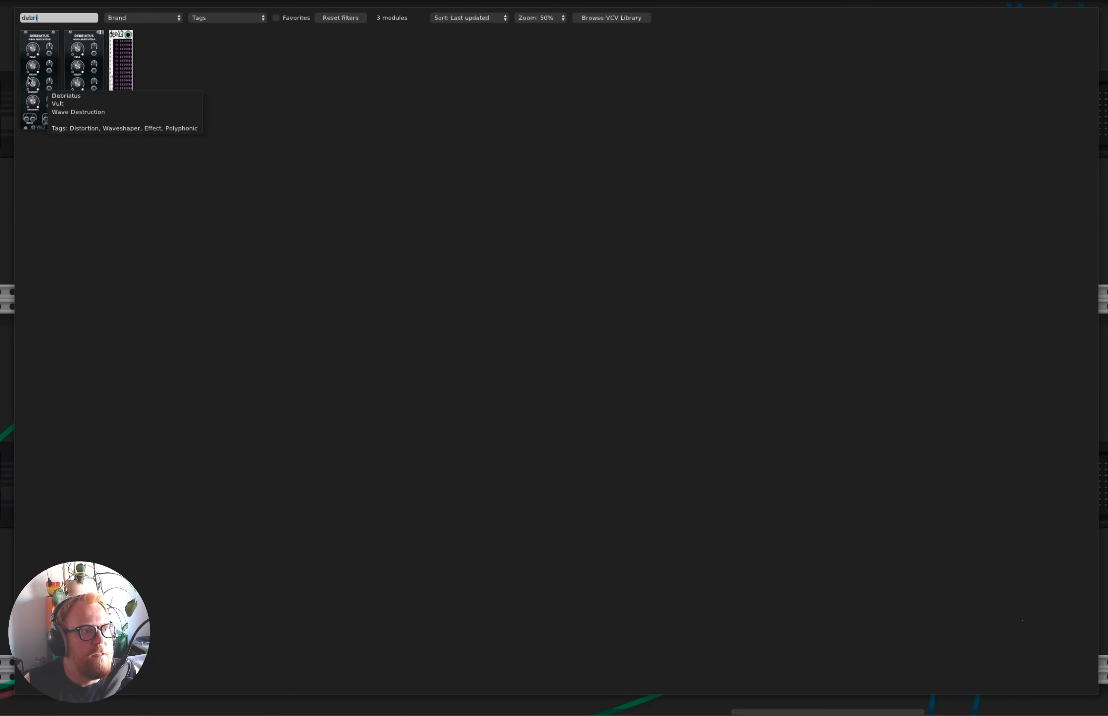
left_click(29, 81)
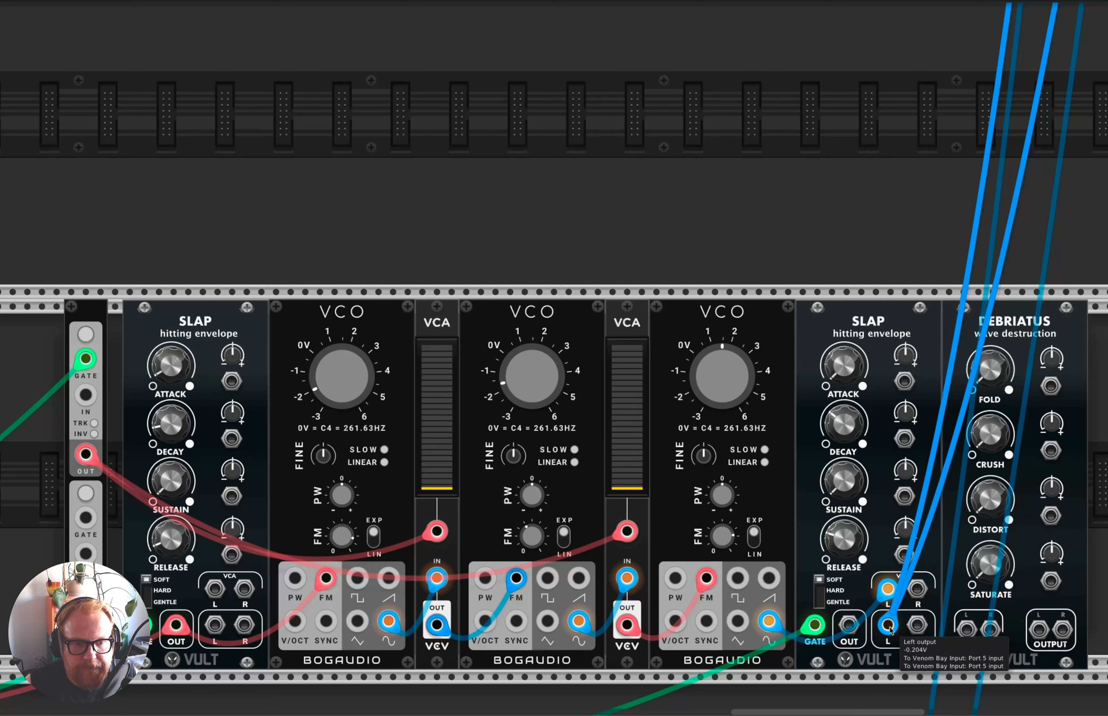
left_click_drag(888, 627, 1039, 628)
left_click_drag(967, 630, 955, 635)
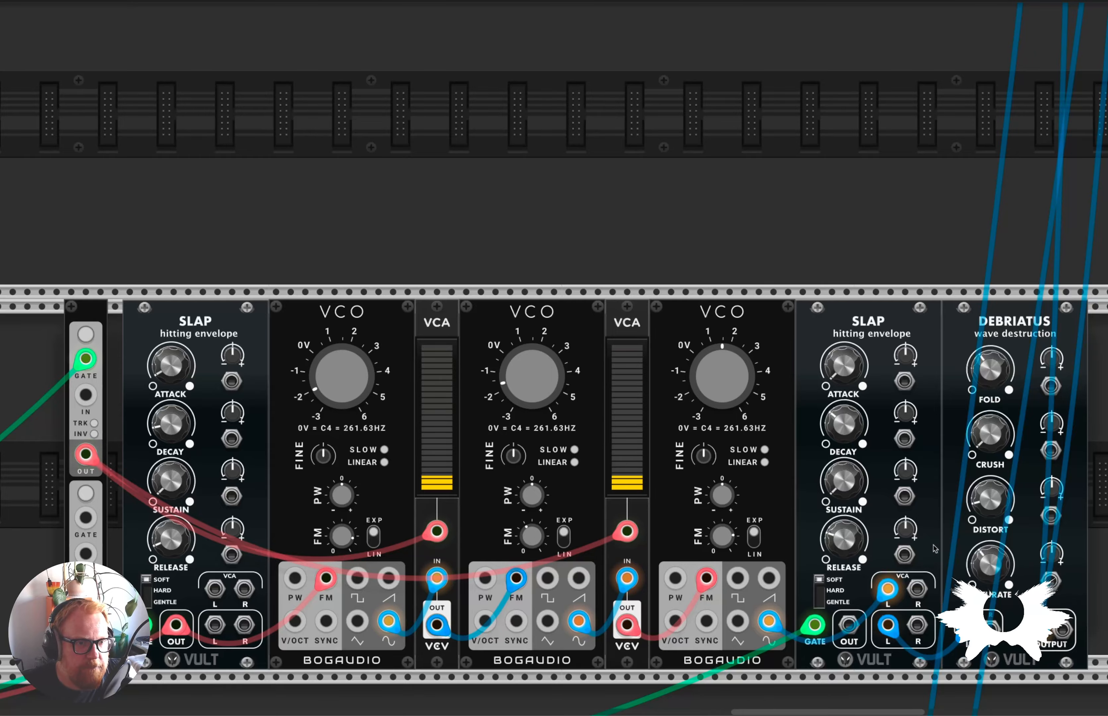
Mute channel 05 on the MixMaster mixer.
scroll(941, 558, "down", 3)
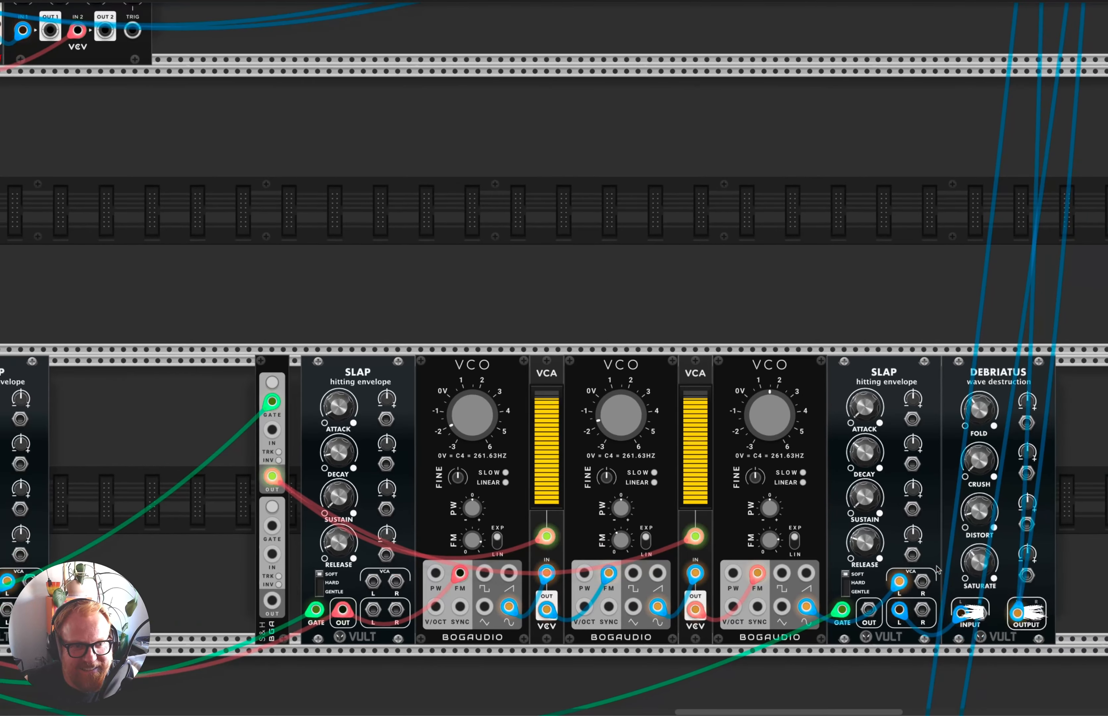
scroll(941, 557, "down", 5)
scroll(574, 447, "left", 5)
scroll(574, 448, "up", 15)
scroll(574, 447, "left", 10)
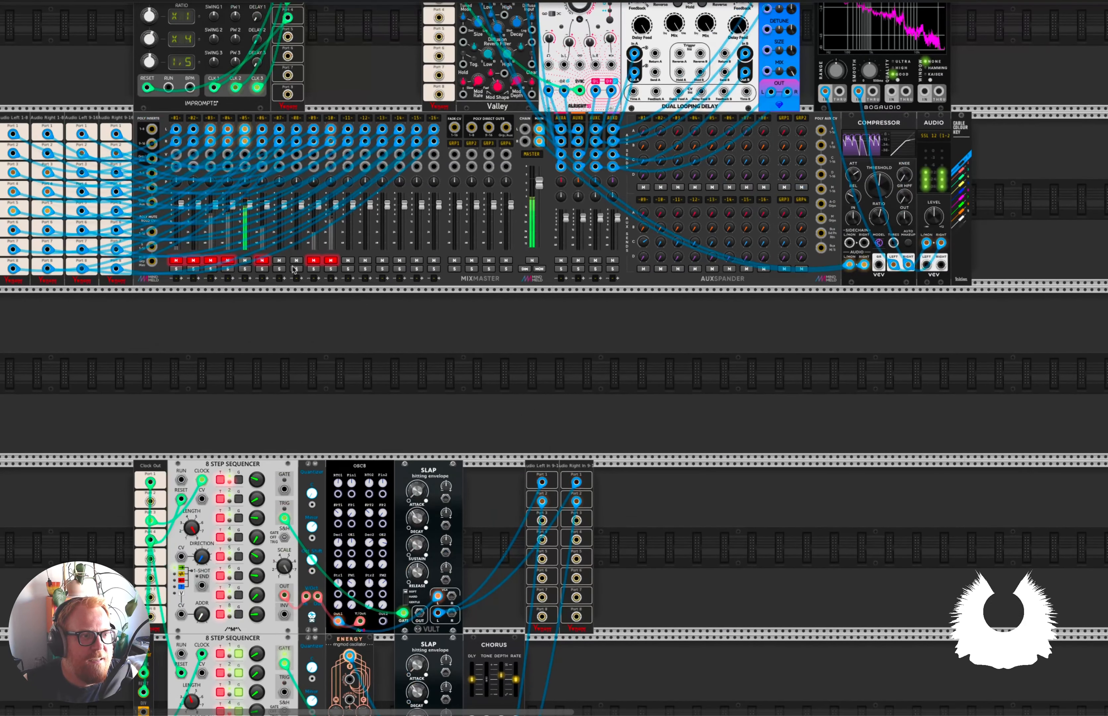
left_click(245, 261)
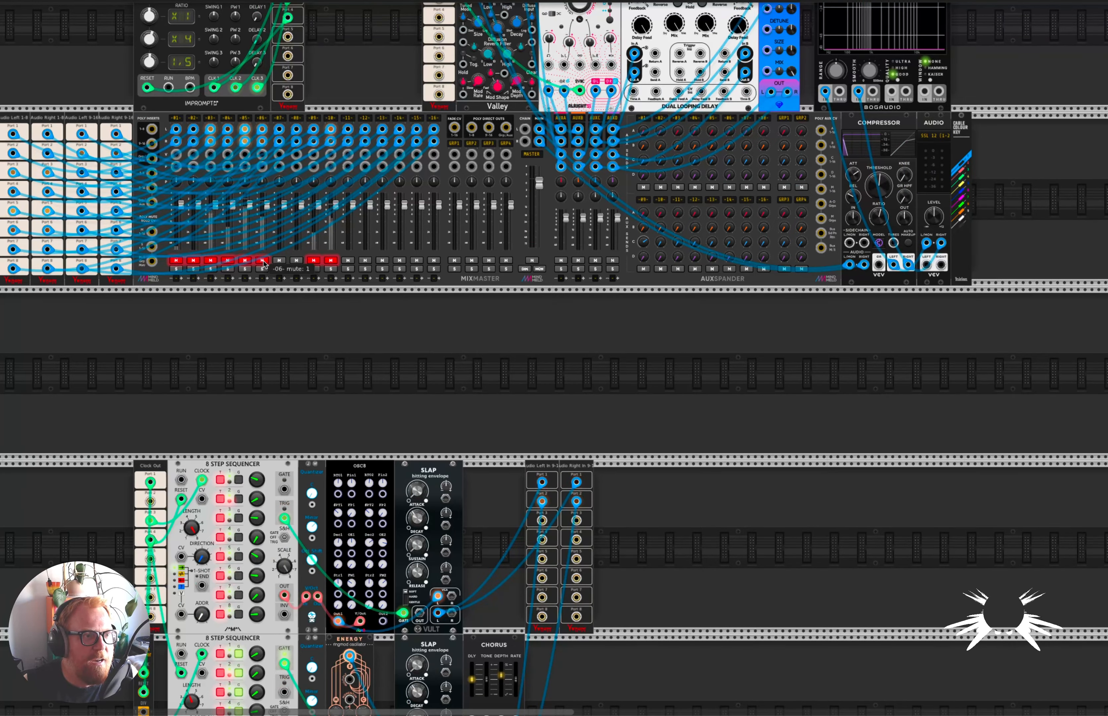
Examine the percussion rack below the kick voices and how GATE-SEQ-64 is clocked, reset and patched to its voices.
scroll(819, 515, "down", 15)
scroll(819, 515, "right", 10)
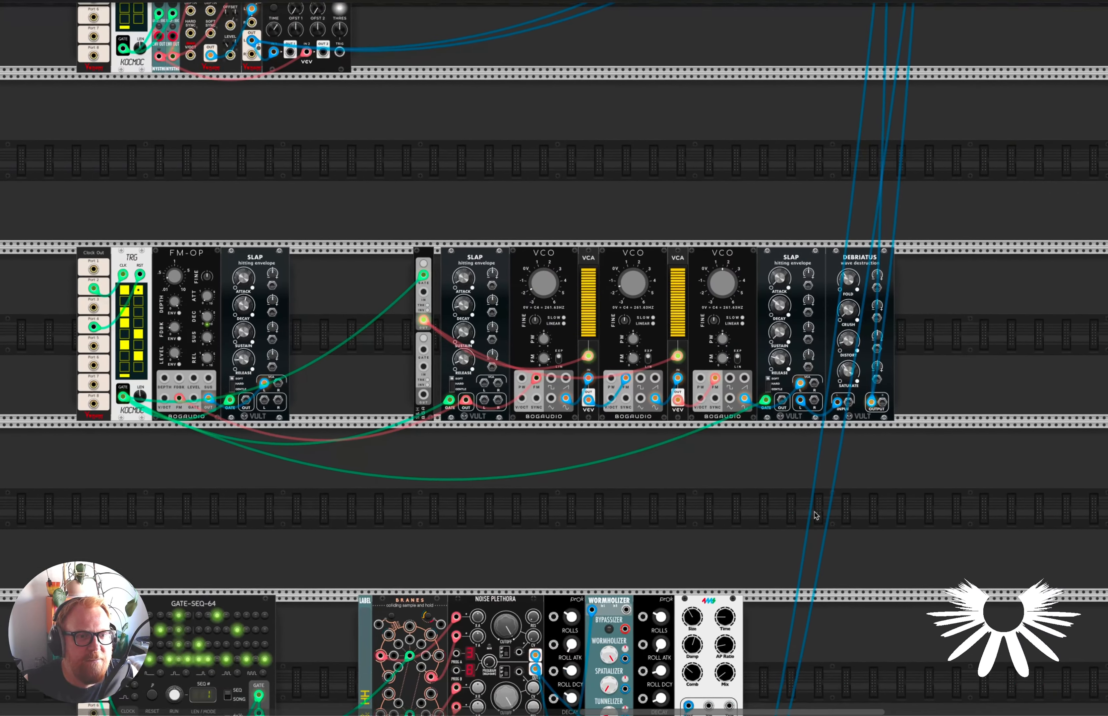
scroll(818, 514, "down", 10)
scroll(819, 514, "left", 7)
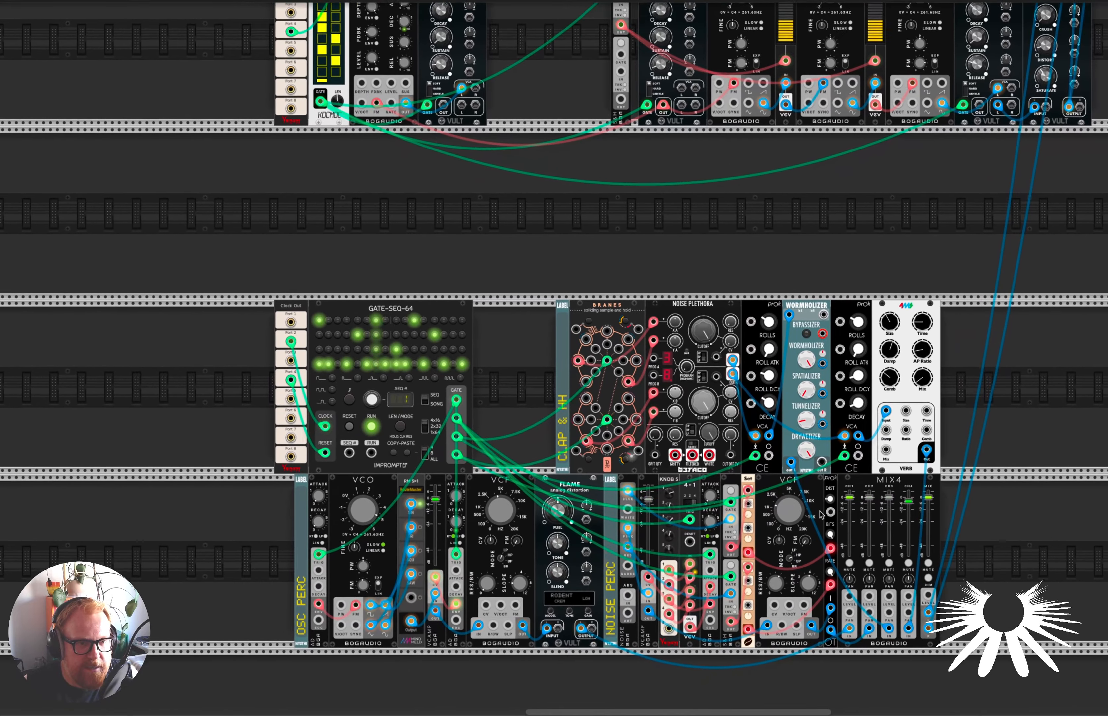
scroll(821, 515, "down", 1)
scroll(668, 431, "up", 3)
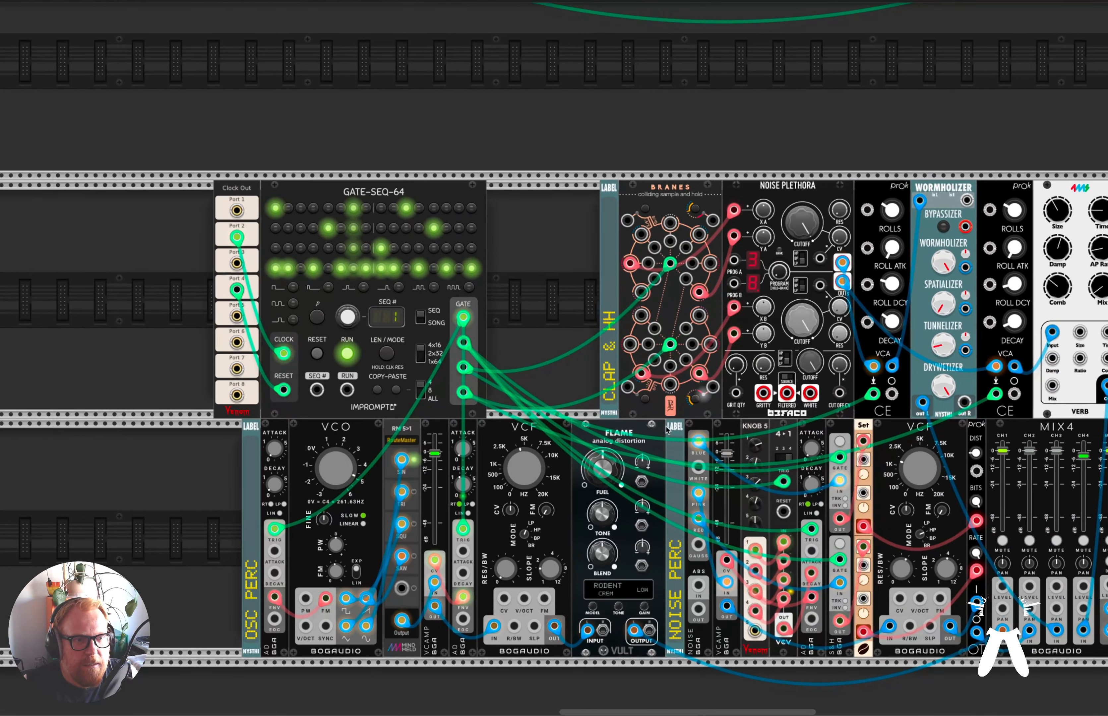
scroll(668, 430, "right", 4)
scroll(669, 431, "right", 1)
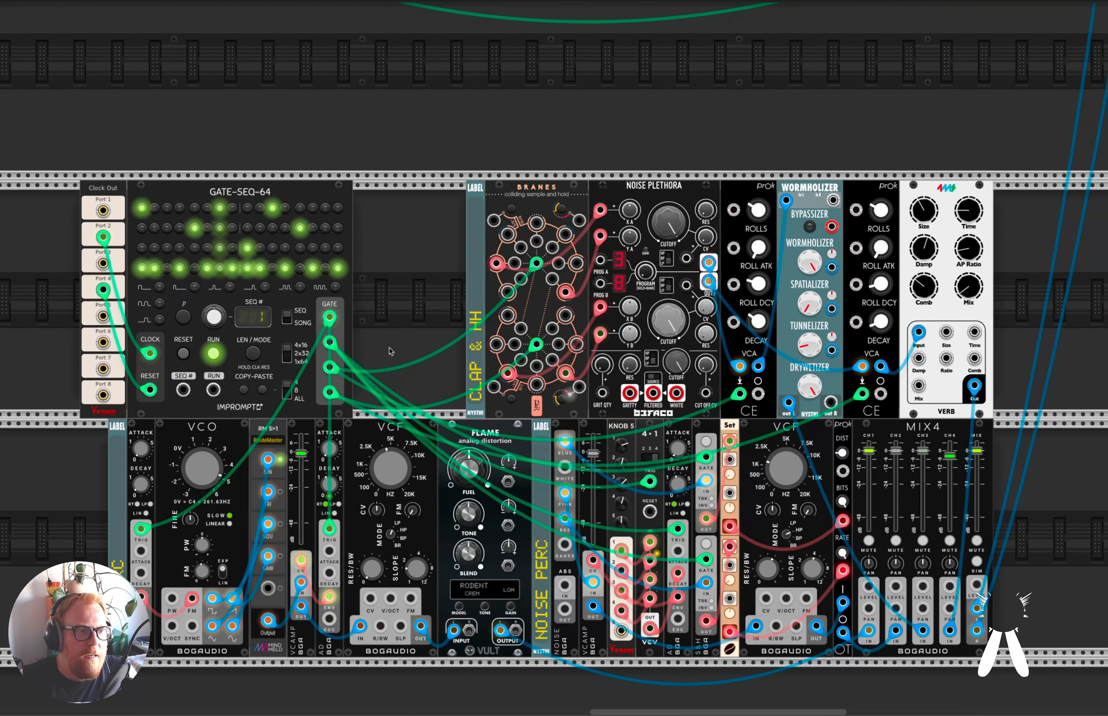
left_click_drag(105, 236, 284, 325)
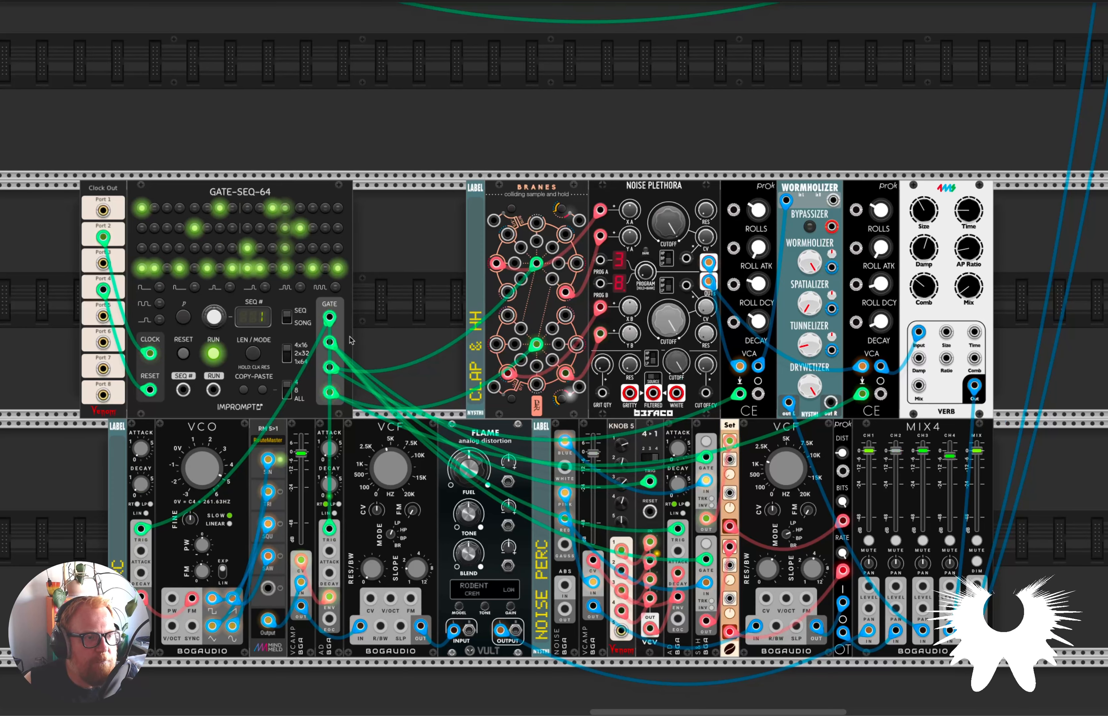
Mute channels 2, 3 and 4 on MIX4 to isolate the oscillator percussion voice.
scroll(311, 359, "left", 5)
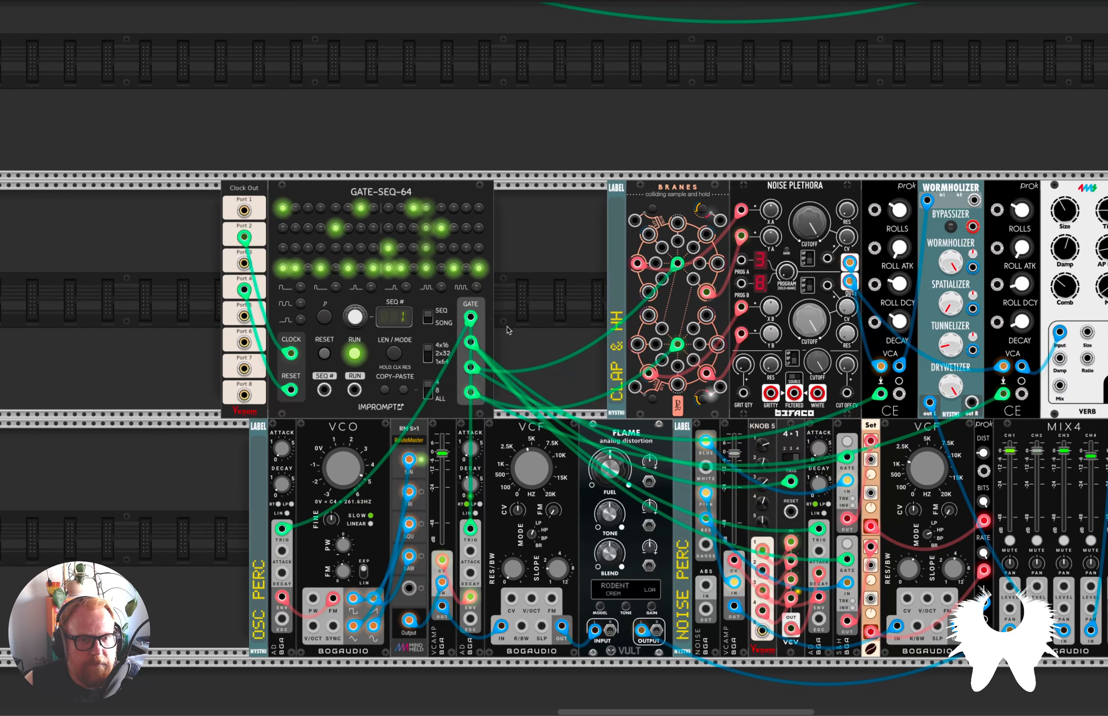
scroll(510, 331, "right", 5)
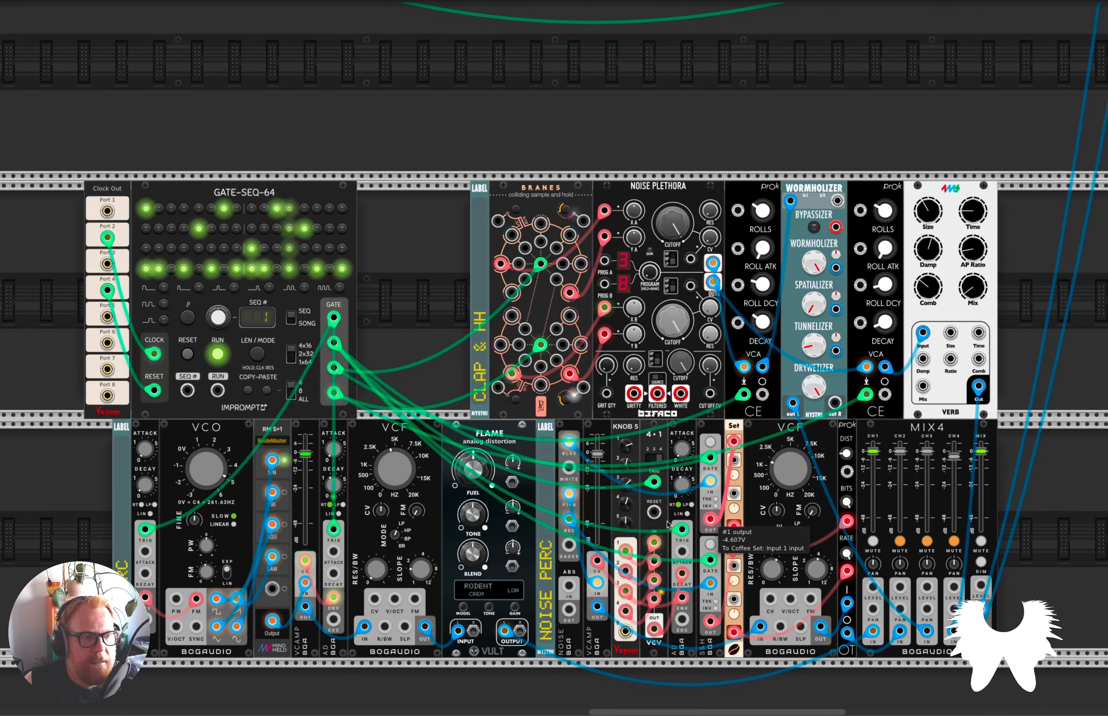
scroll(217, 554, "up", 3)
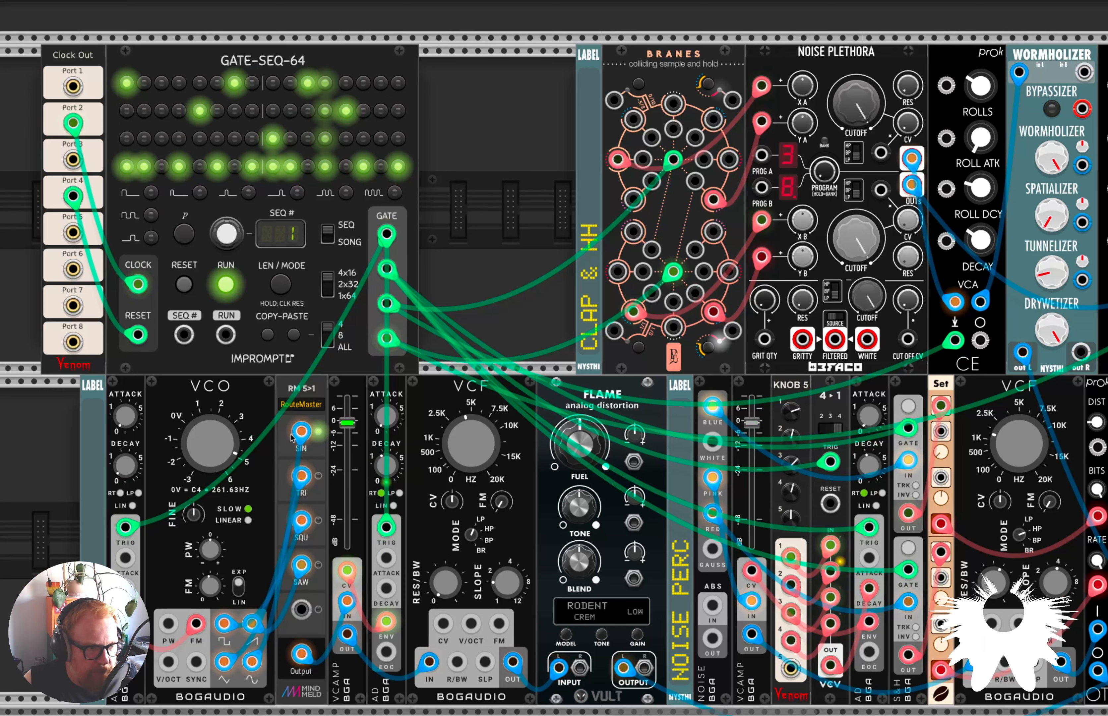
Audition the VCO's triangle, square and saw waves through RouteMaster, and return the selection to sine.
left_click(318, 480)
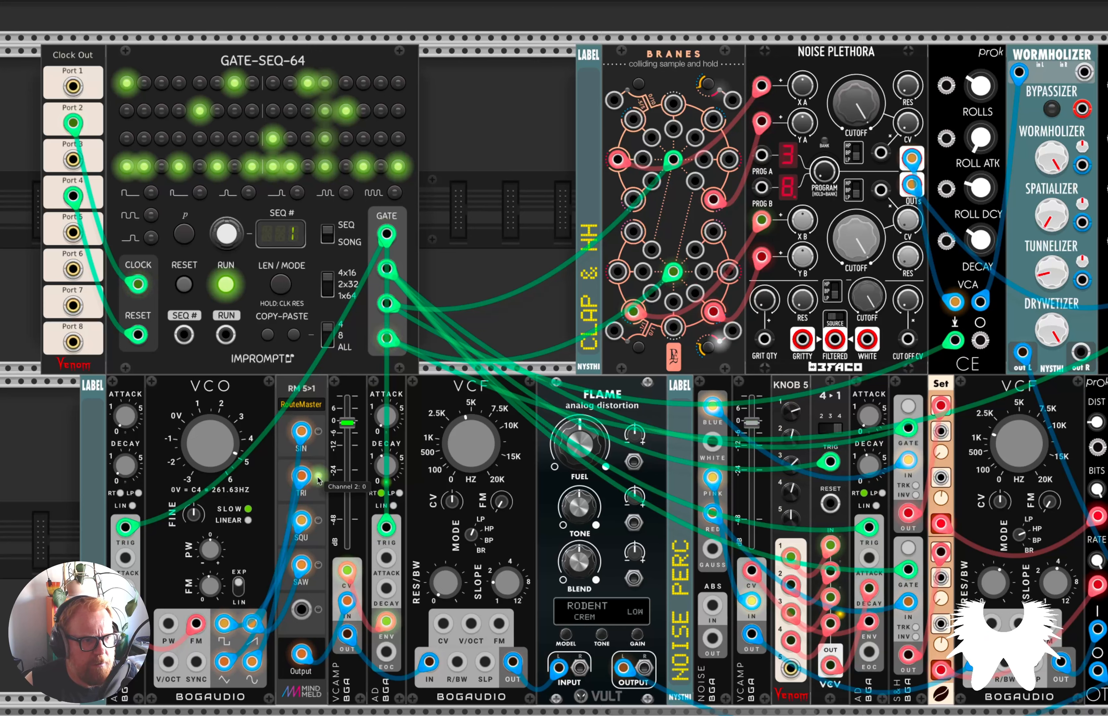
left_click(318, 522)
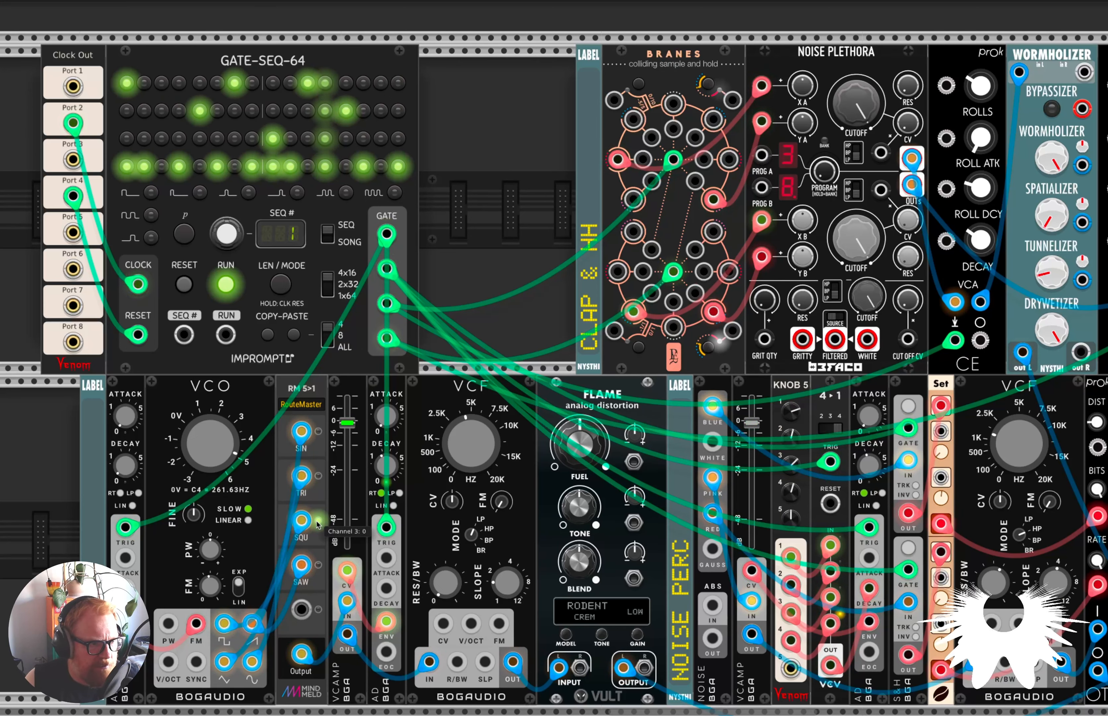
left_click(318, 566)
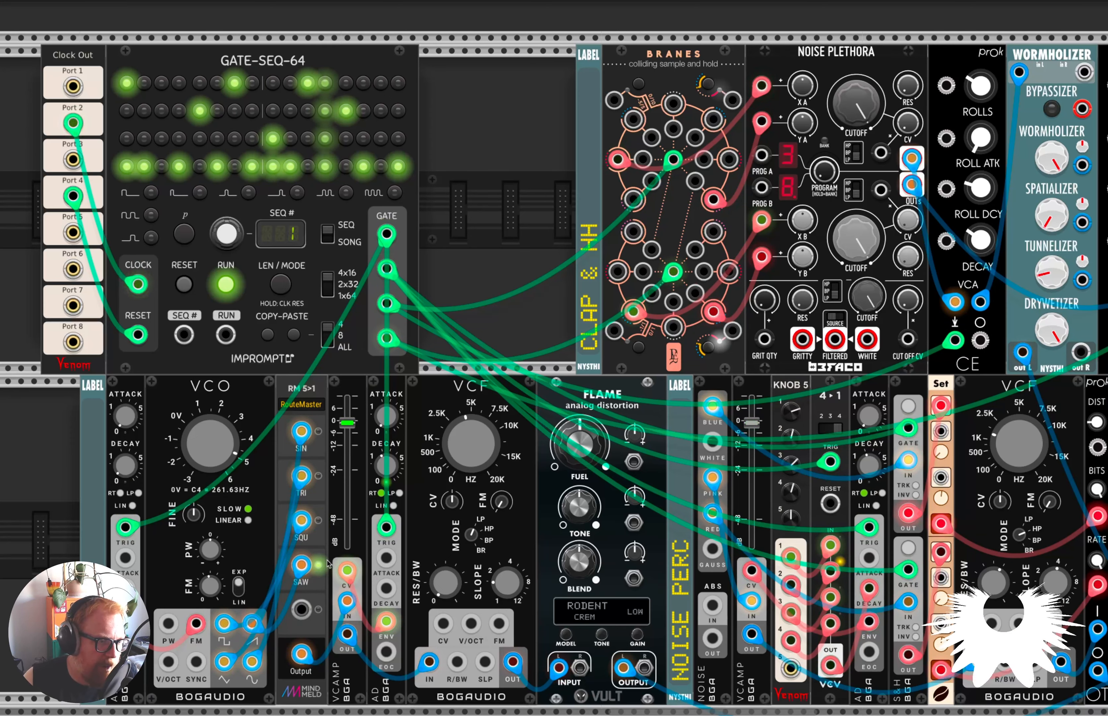
left_click(319, 521)
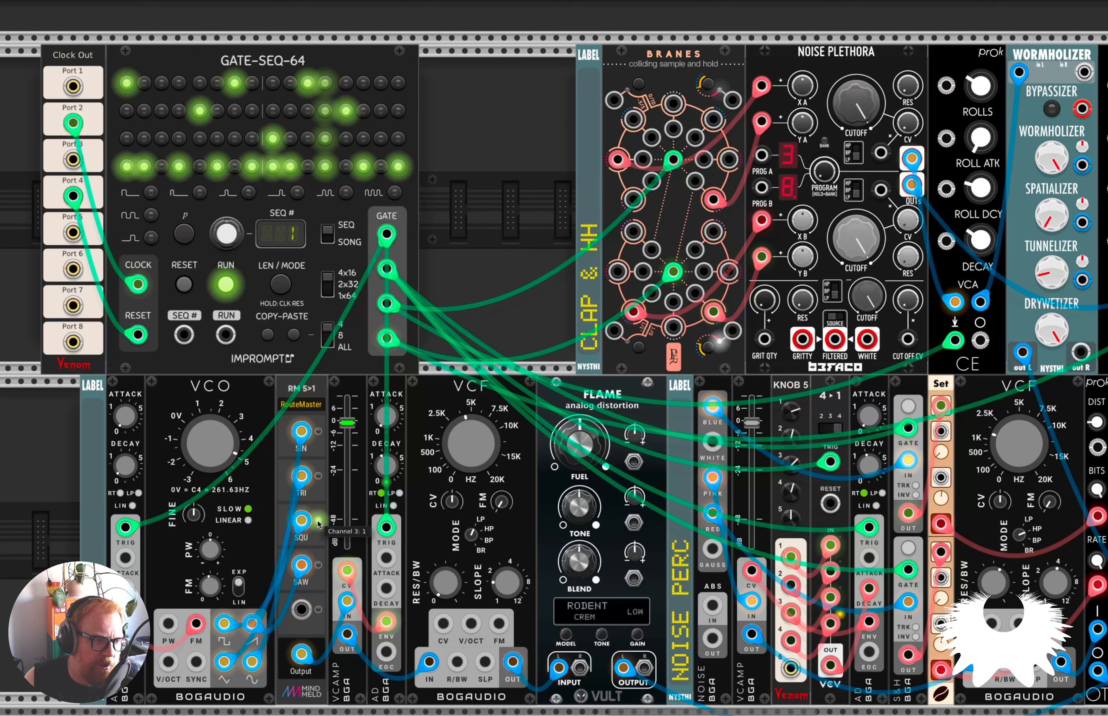
left_click(319, 433)
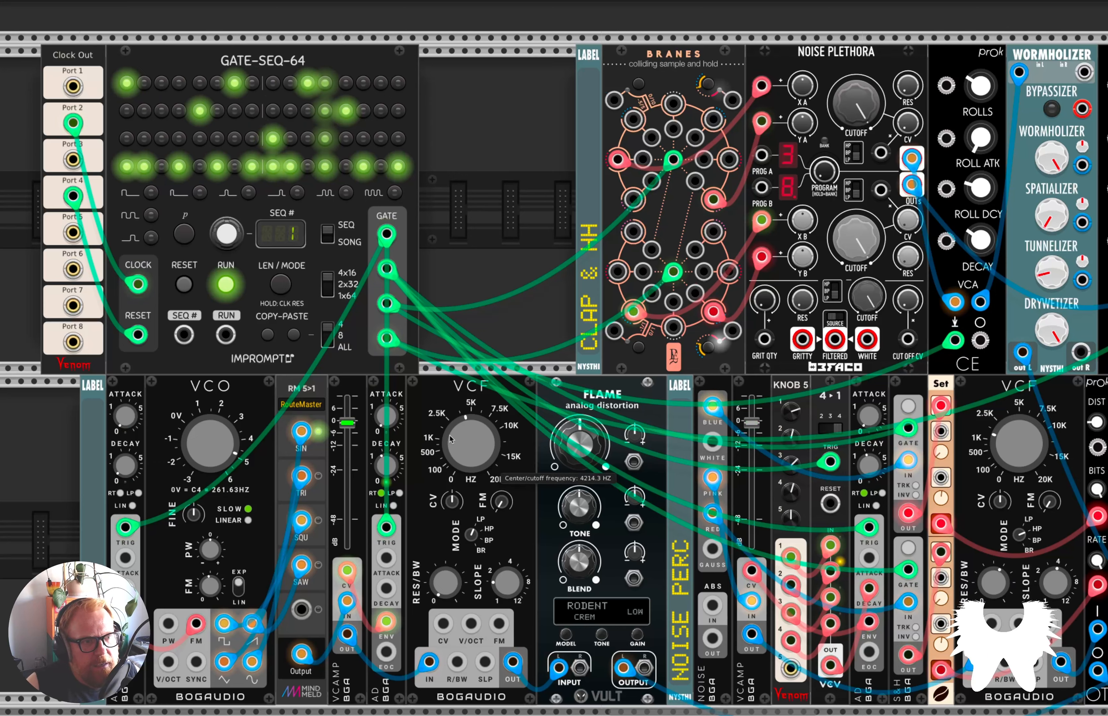
Raise the oscillator percussion VCF's cutoff to about 15 kHz, comparing the sound with Flame's Blend at 0 before bringing the Blend back up.
left_click_drag(468, 449, 468, 279)
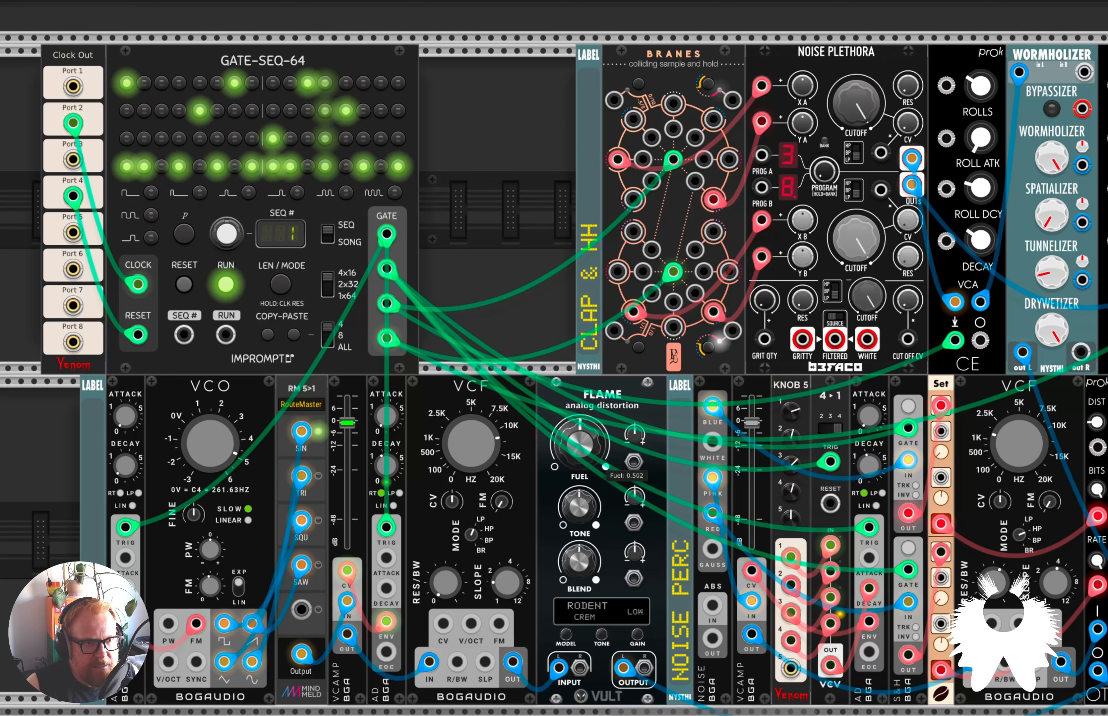
left_click_drag(580, 445, 579, 443)
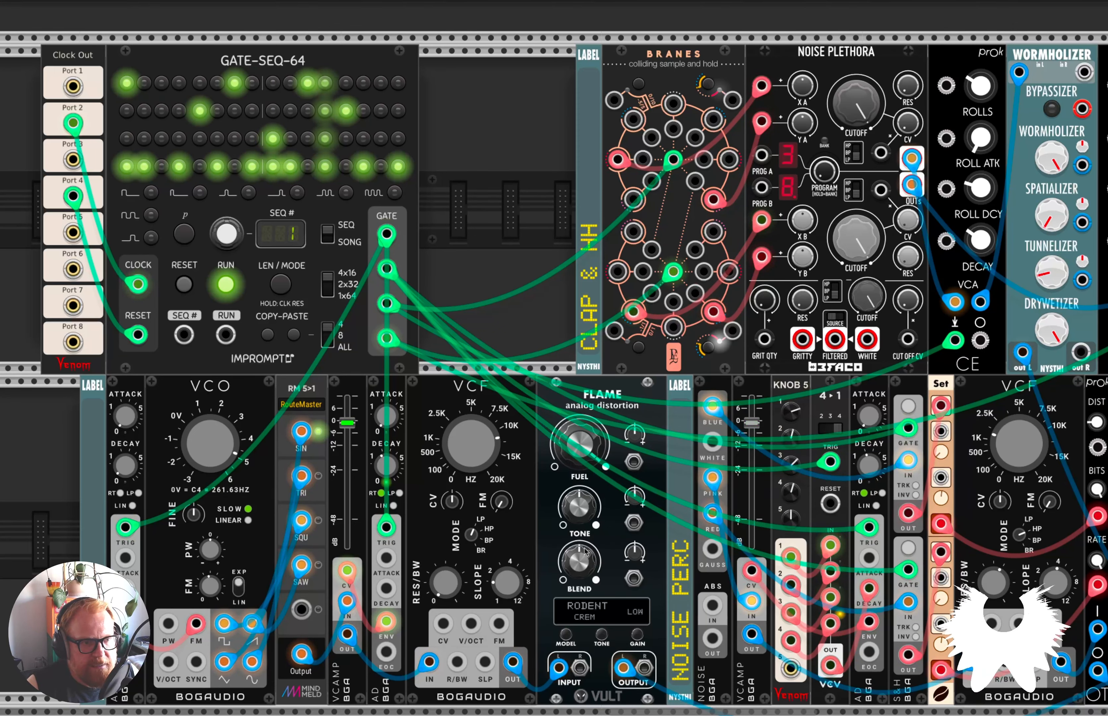
left_click_drag(579, 562, 580, 698)
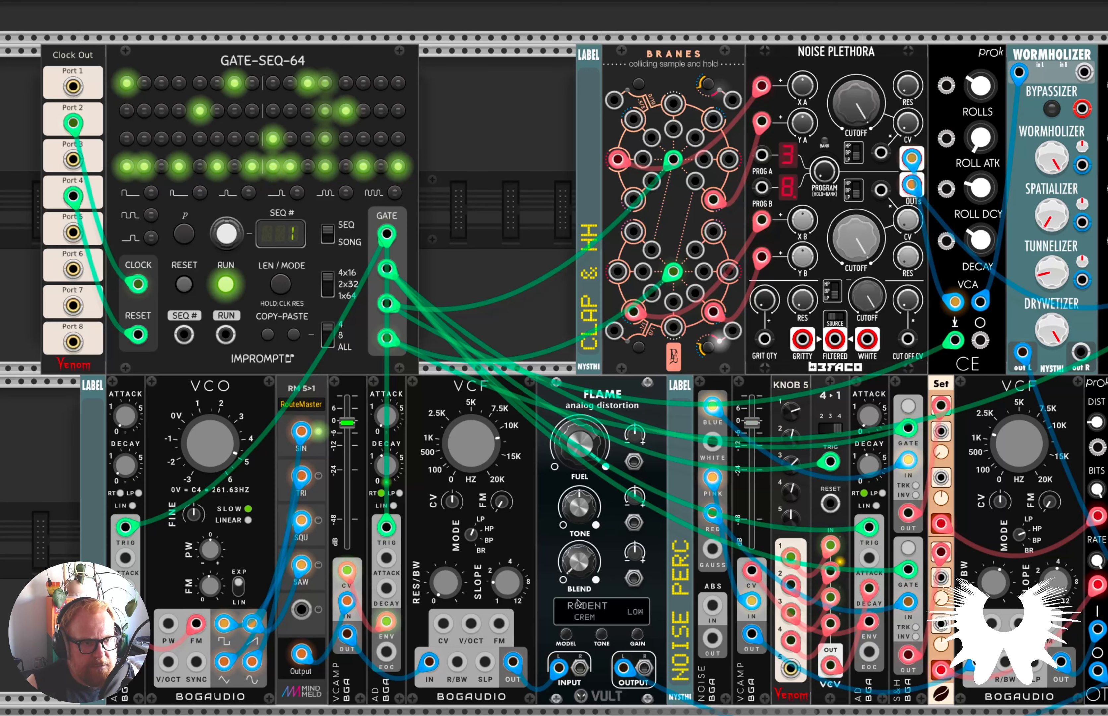
left_click_drag(471, 460, 471, 363)
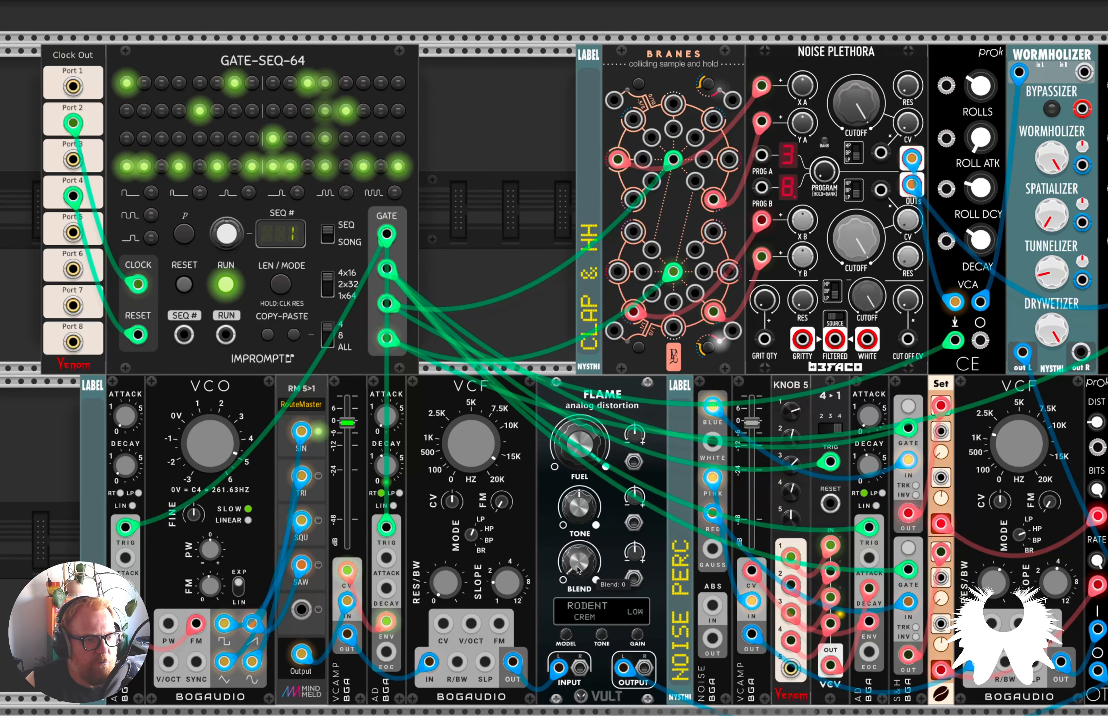
left_click_drag(576, 565, 578, 505)
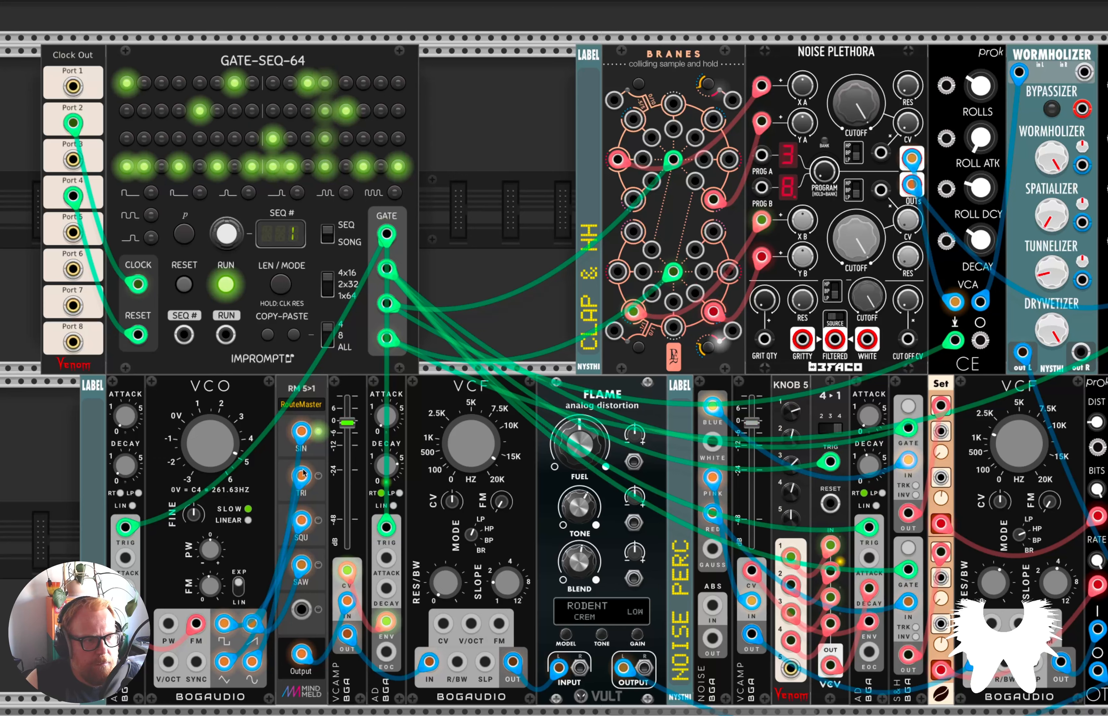
Nudge the oscillator percussion's first AD decay and lower Flame's Fuel, trying 0.445 and 0.393.
left_click_drag(125, 466, 125, 468)
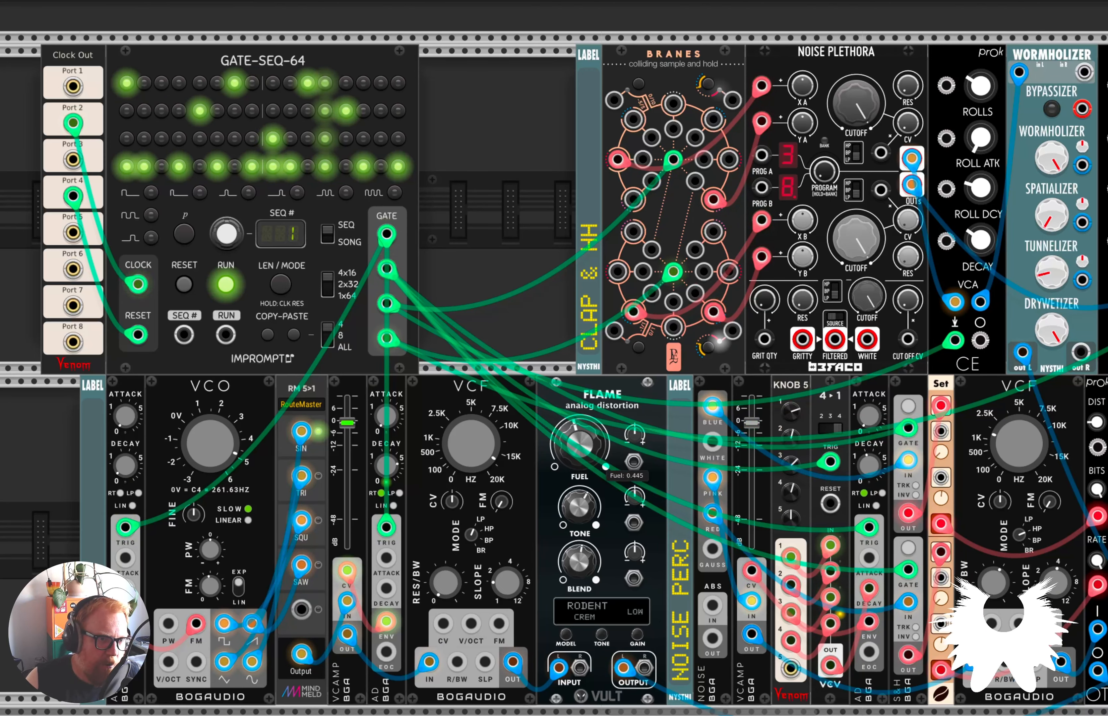
left_click_drag(580, 445, 580, 489)
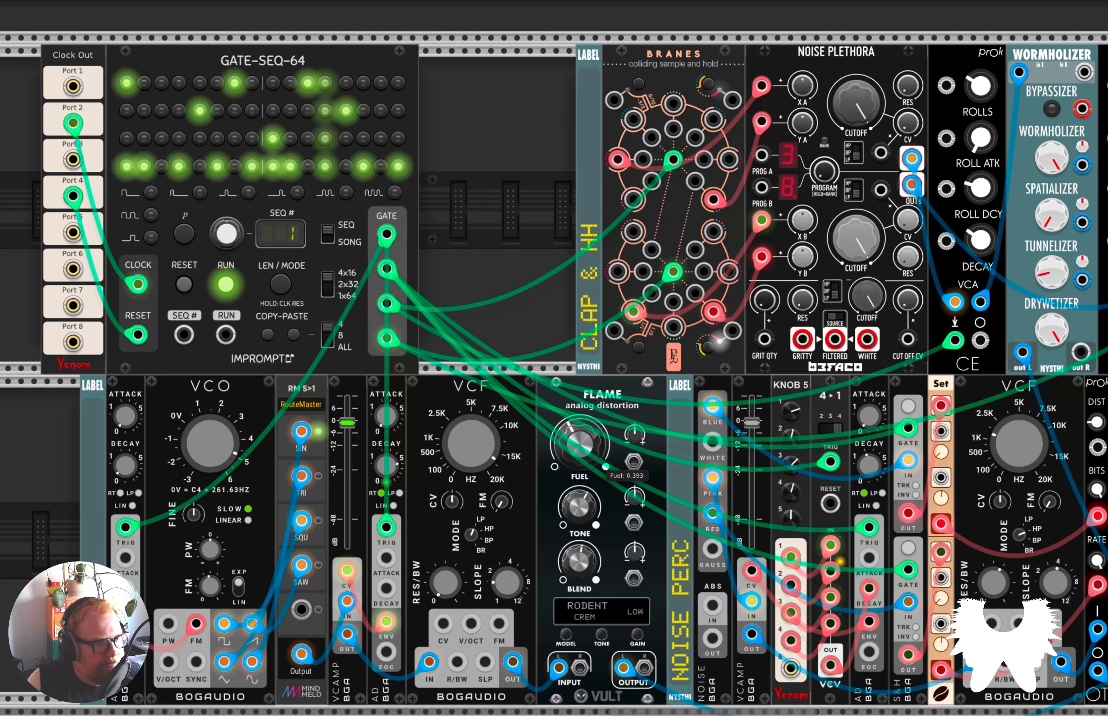
left_click_drag(565, 445, 566, 500)
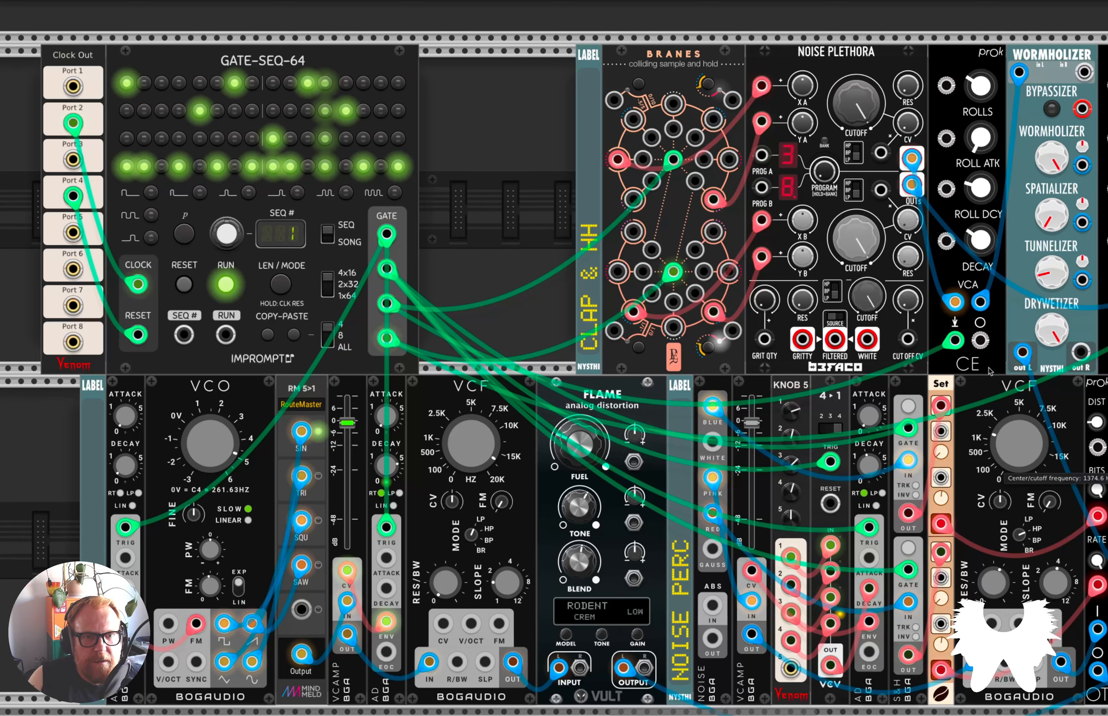
Switch MIX4 from the oscillator percussion to the noise percussion by muting channel 1 and unmuting channel 2.
scroll(976, 603, "down", 3)
scroll(976, 603, "right", 1)
scroll(976, 603, "right", 5)
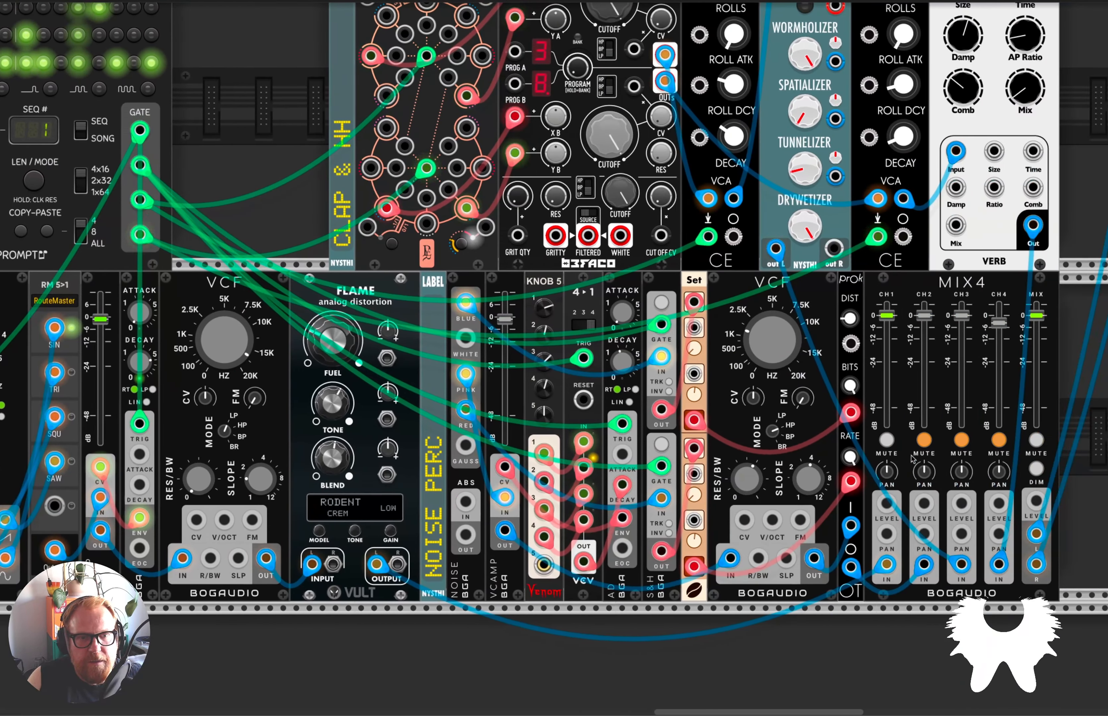
scroll(782, 455, "up", 5)
scroll(783, 456, "left", 6)
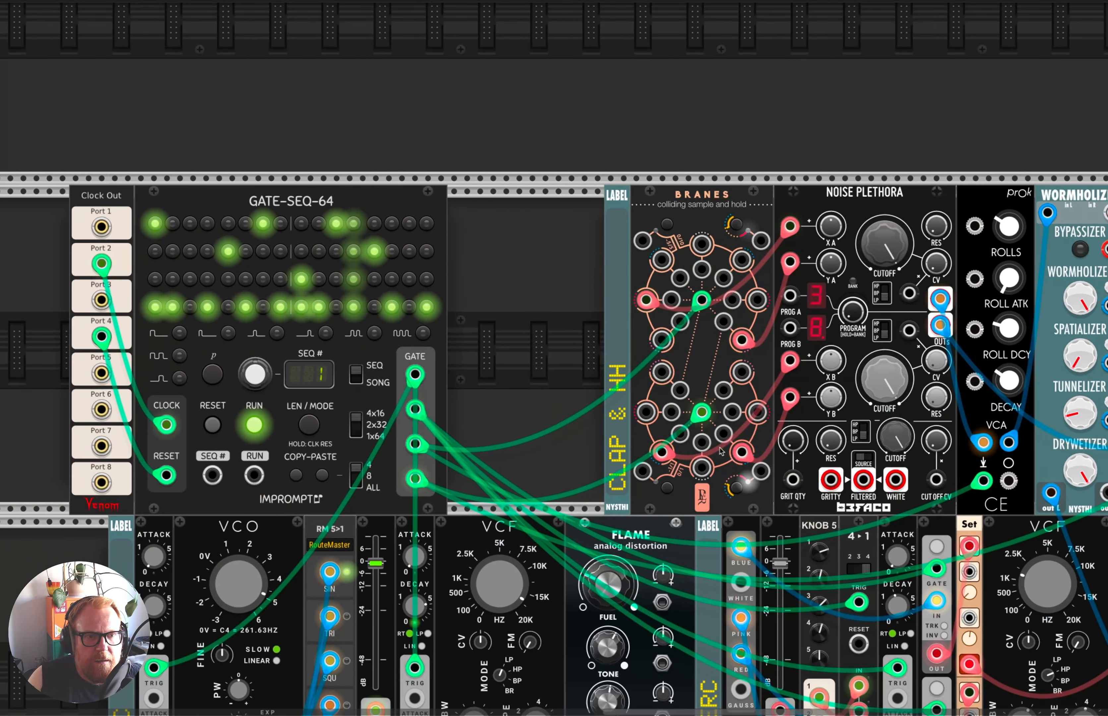
scroll(721, 452, "right", 3)
scroll(720, 451, "down", 5)
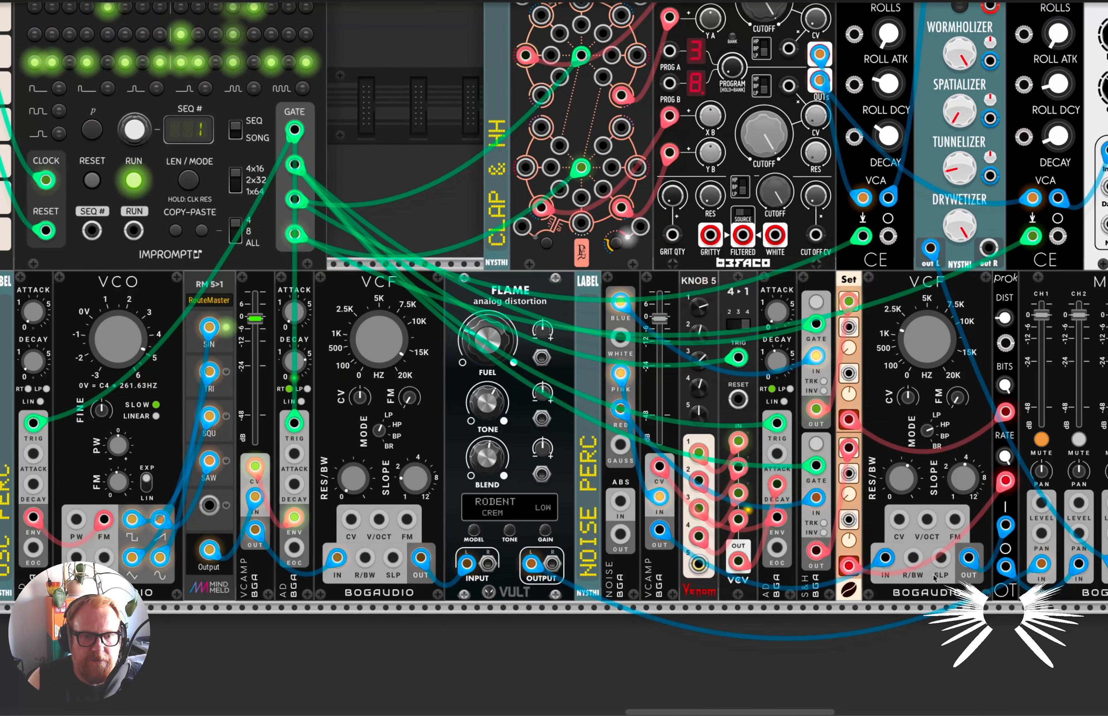
scroll(927, 495, "right", 3)
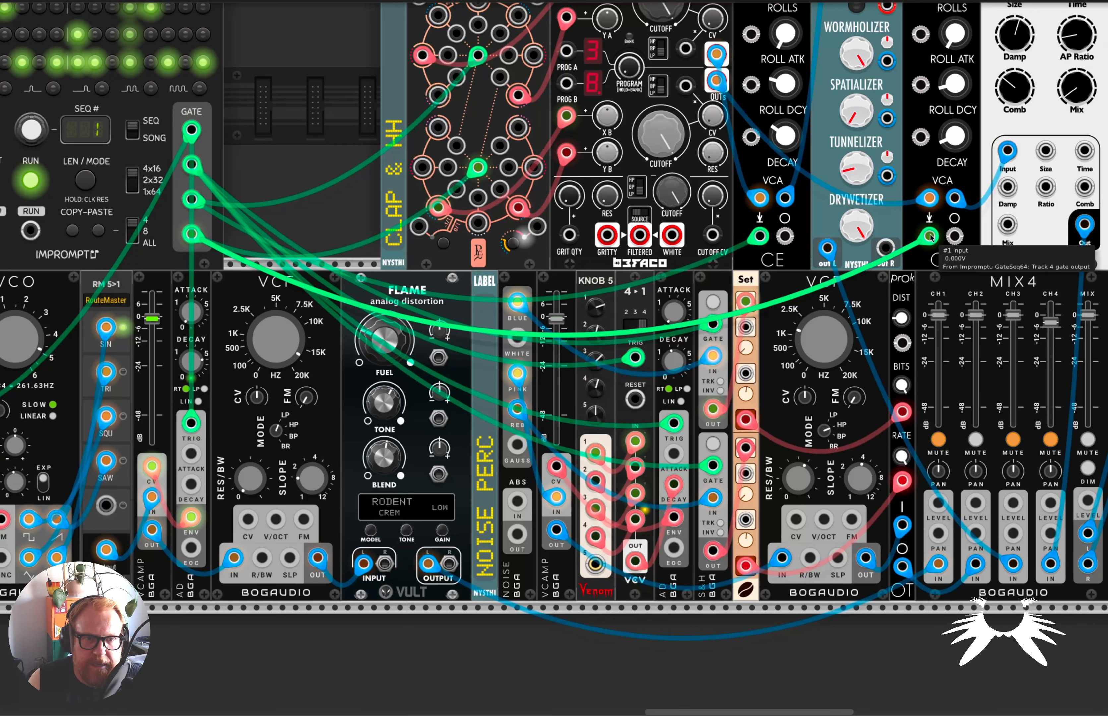
Check the name of the Prok Modular unit between the noise percussion's VCF and MIX4, and inspect its Rate control.
right_click(901, 285)
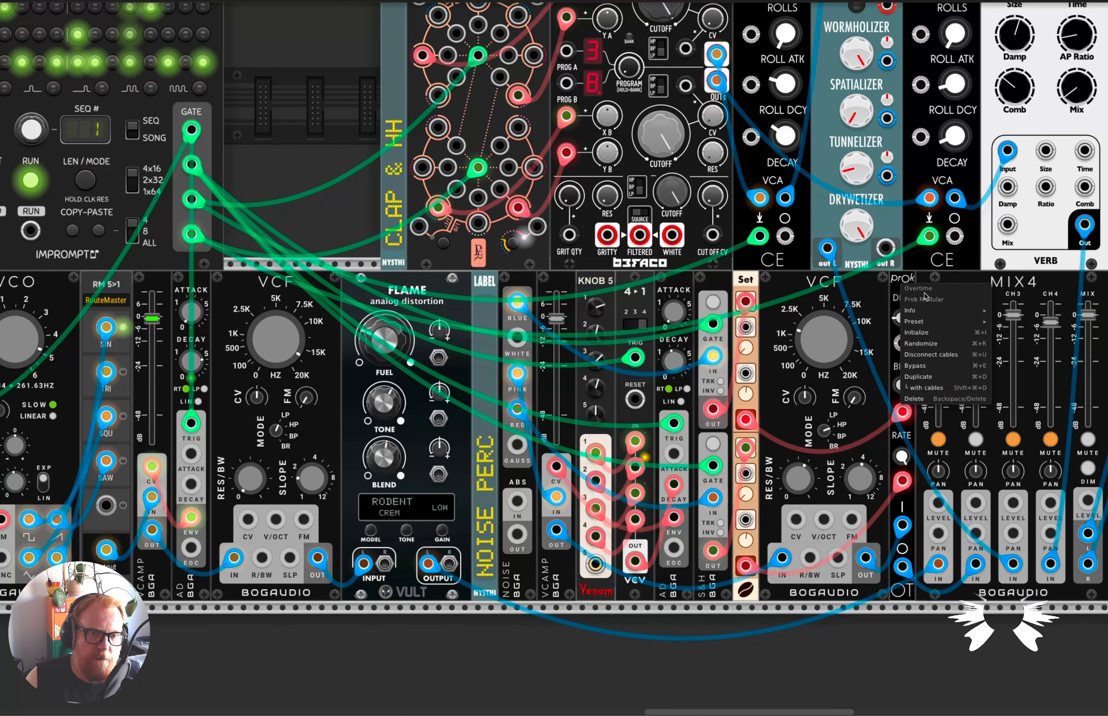
left_click(893, 293)
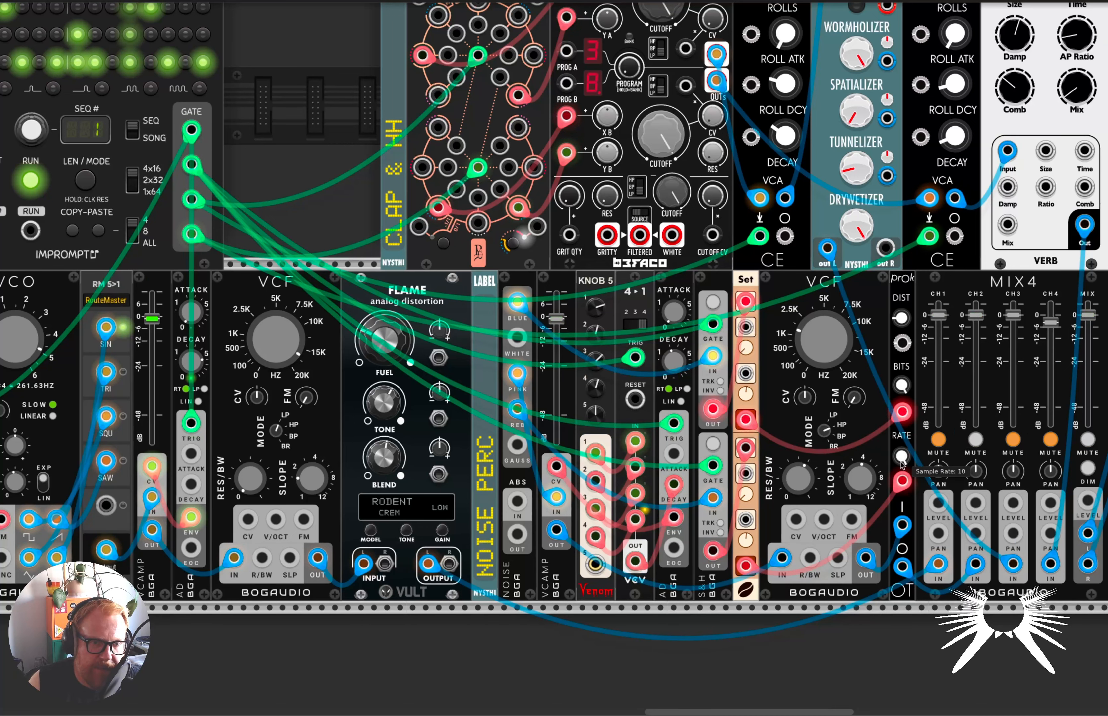
mouse_move(901, 461)
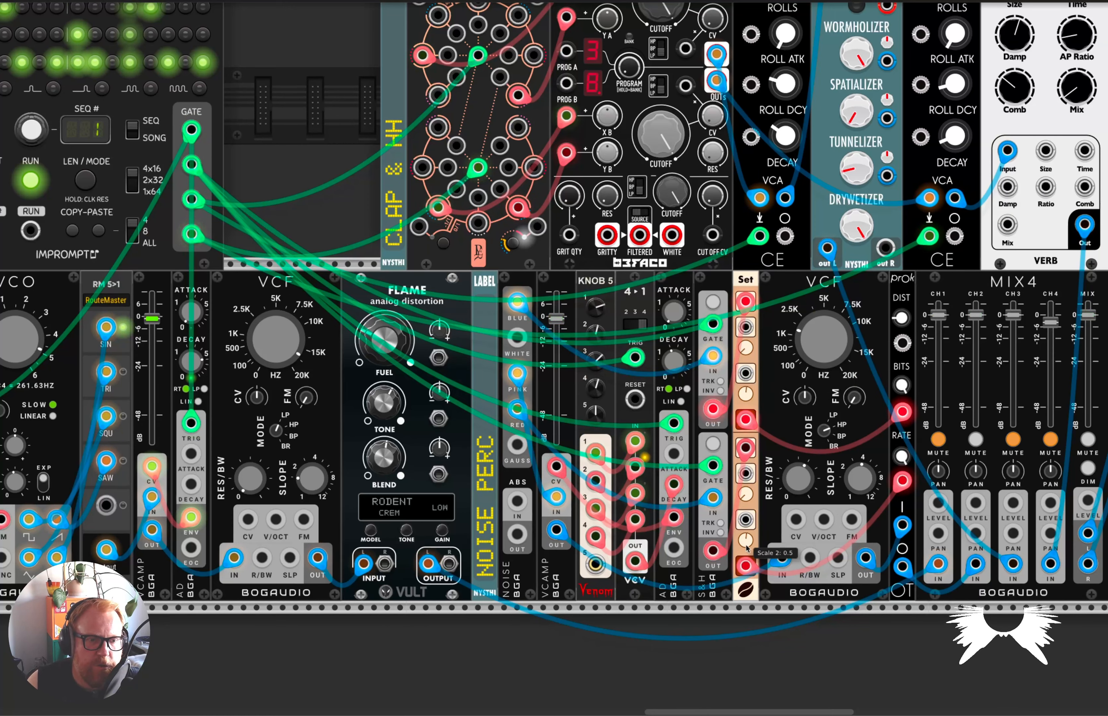
Check the name of the narrow Set module beside the noise percussion's VCF.
right_click(752, 553)
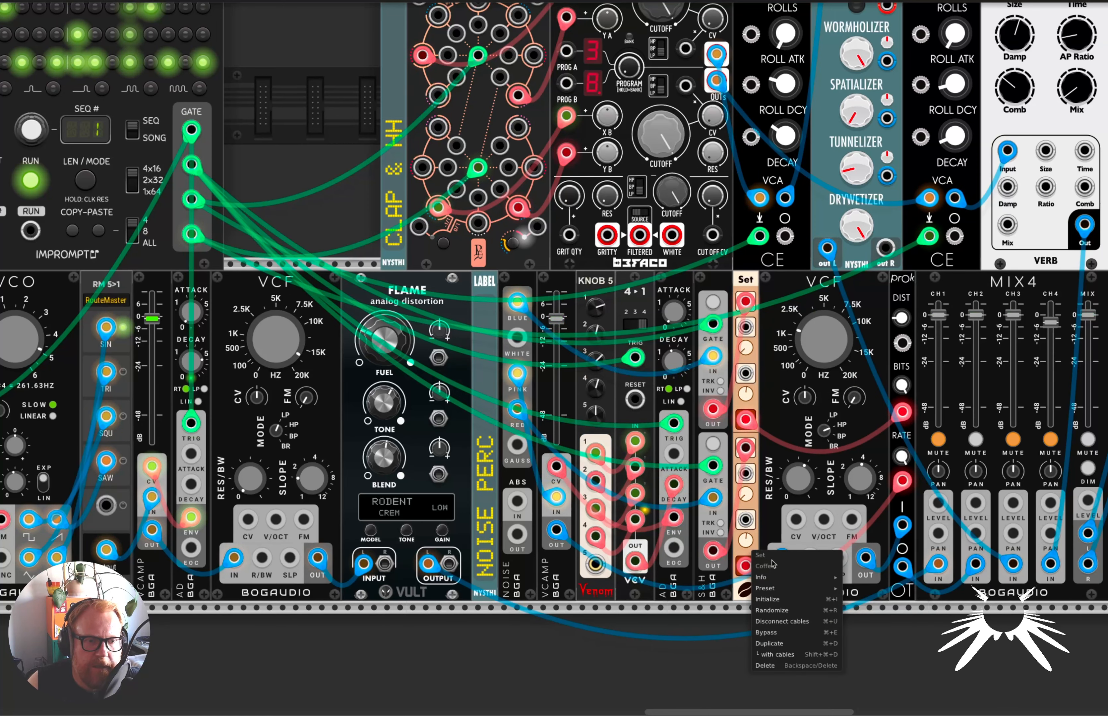
left_click(745, 553)
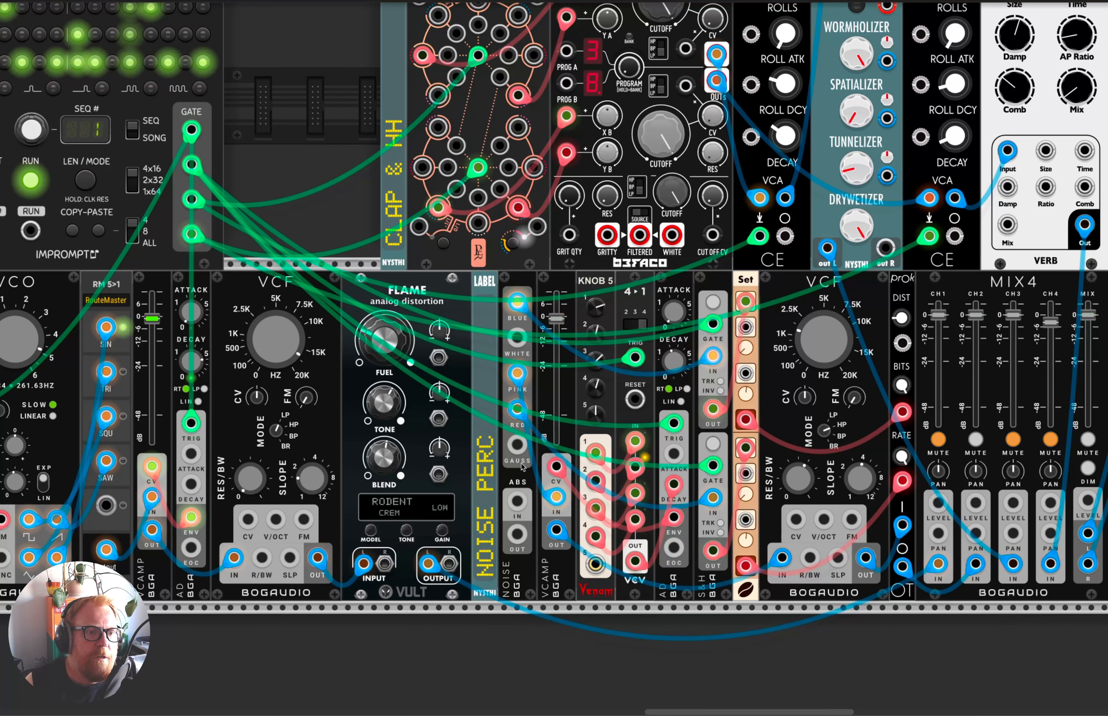
Mute MIX4's channel 2, unmute channel 3, and check the name of the first Prok Modular unit after Noise Plethora.
scroll(569, 454, "up", 2)
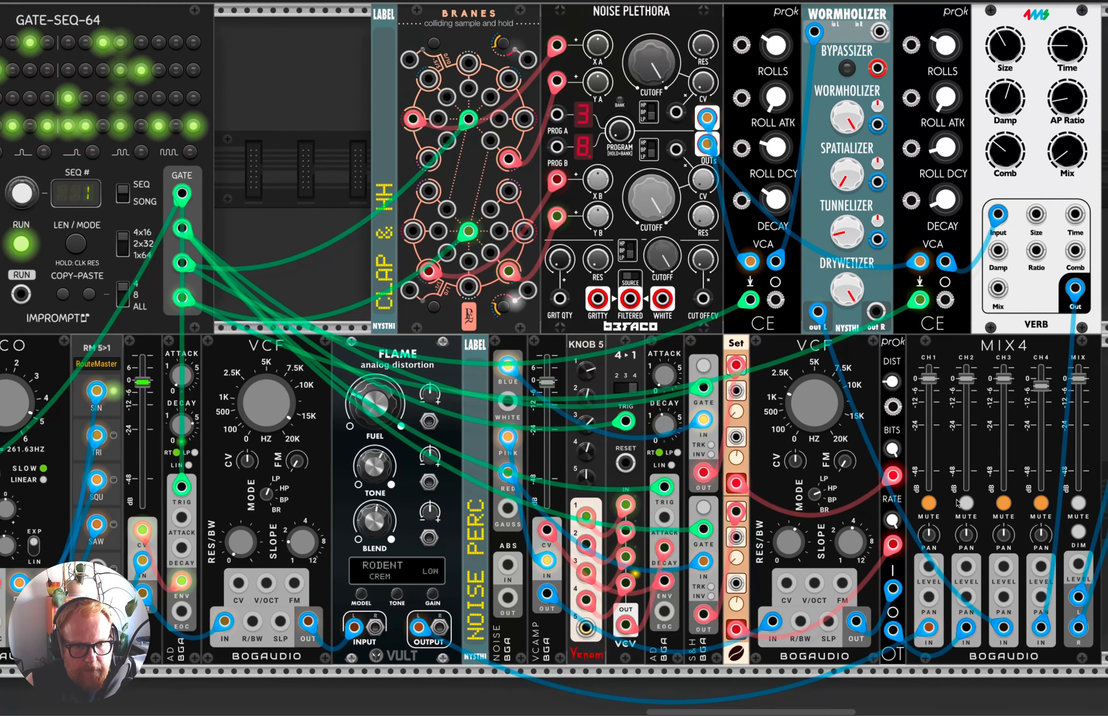
left_click(966, 504)
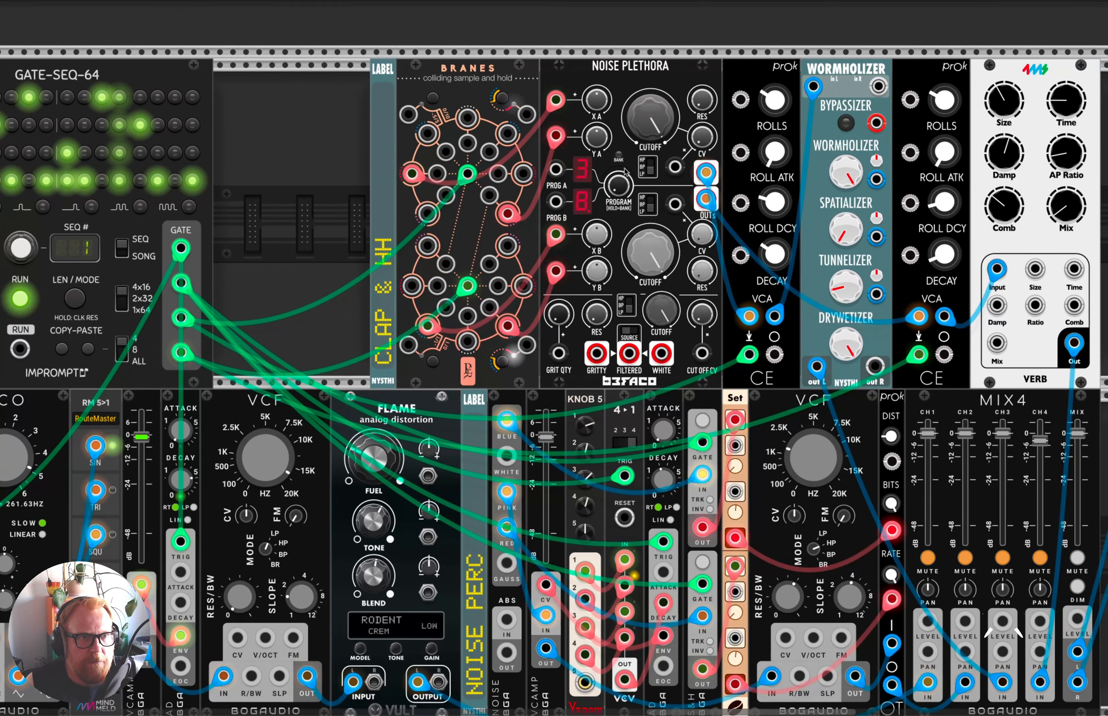
left_click(1004, 559)
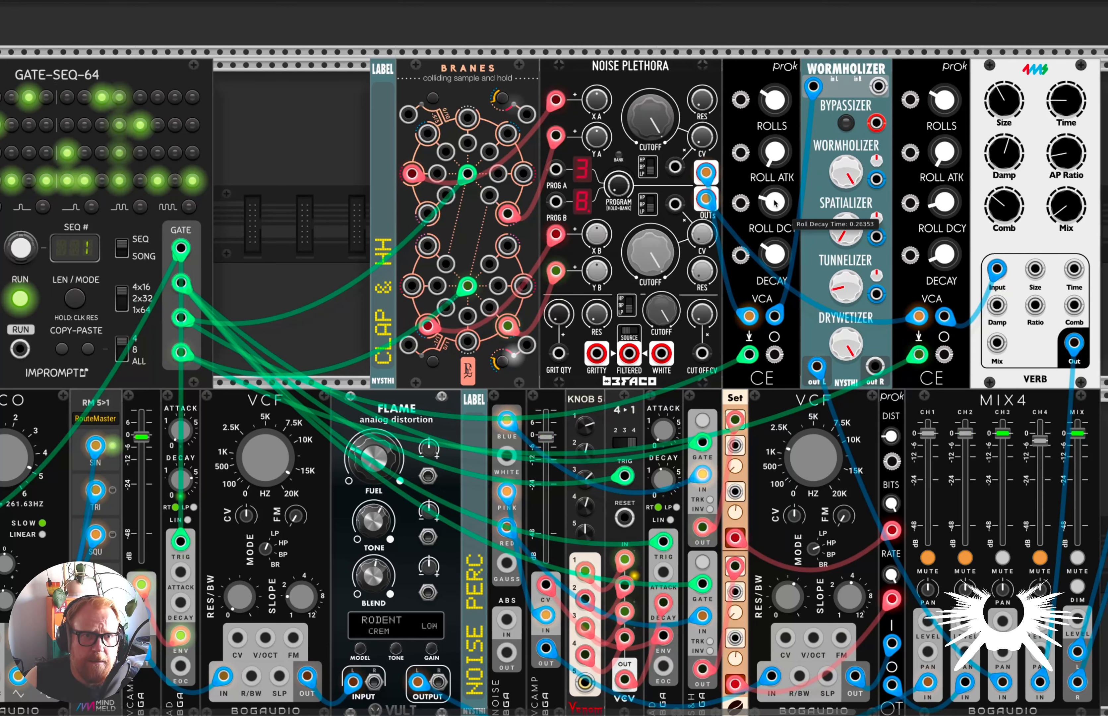
right_click(761, 76)
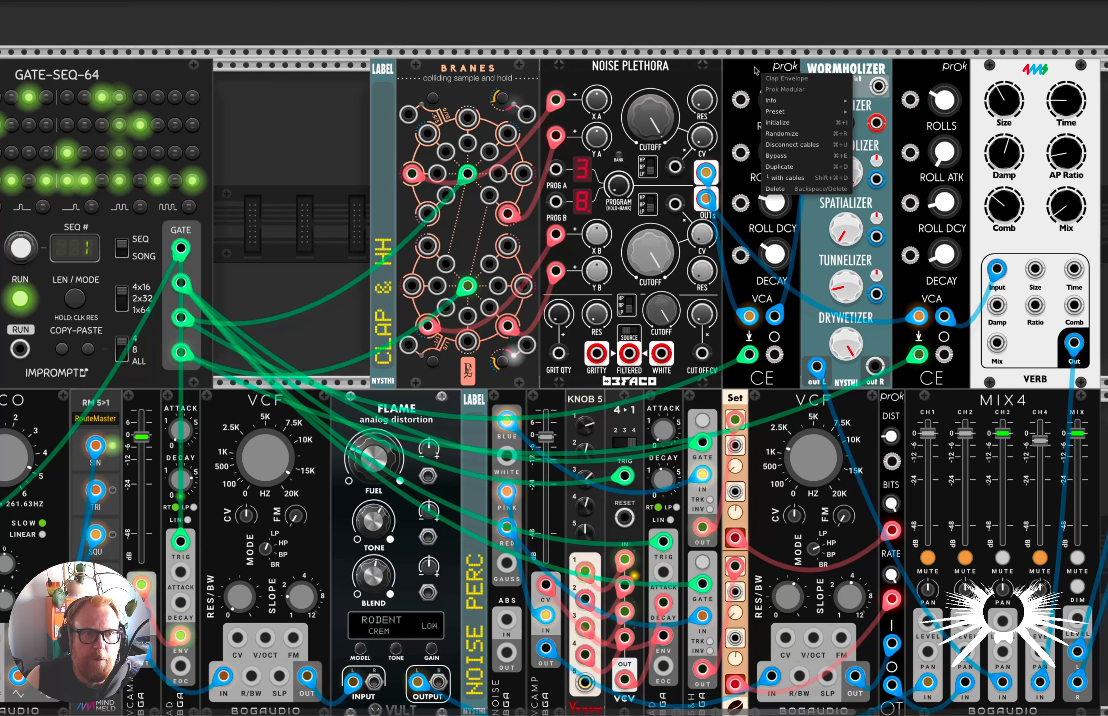
left_click(748, 72)
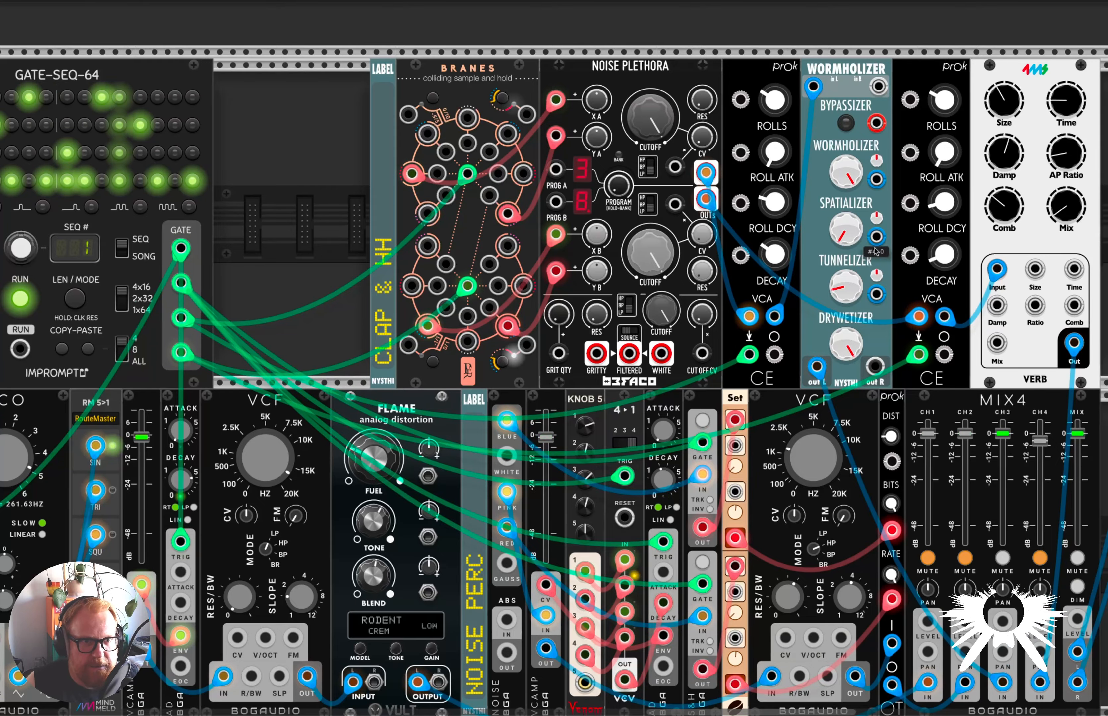
Search the module browser for scope and add the VCV Scope in the empty space beside the Verb.
scroll(992, 154, "right", 8)
right_click(835, 219)
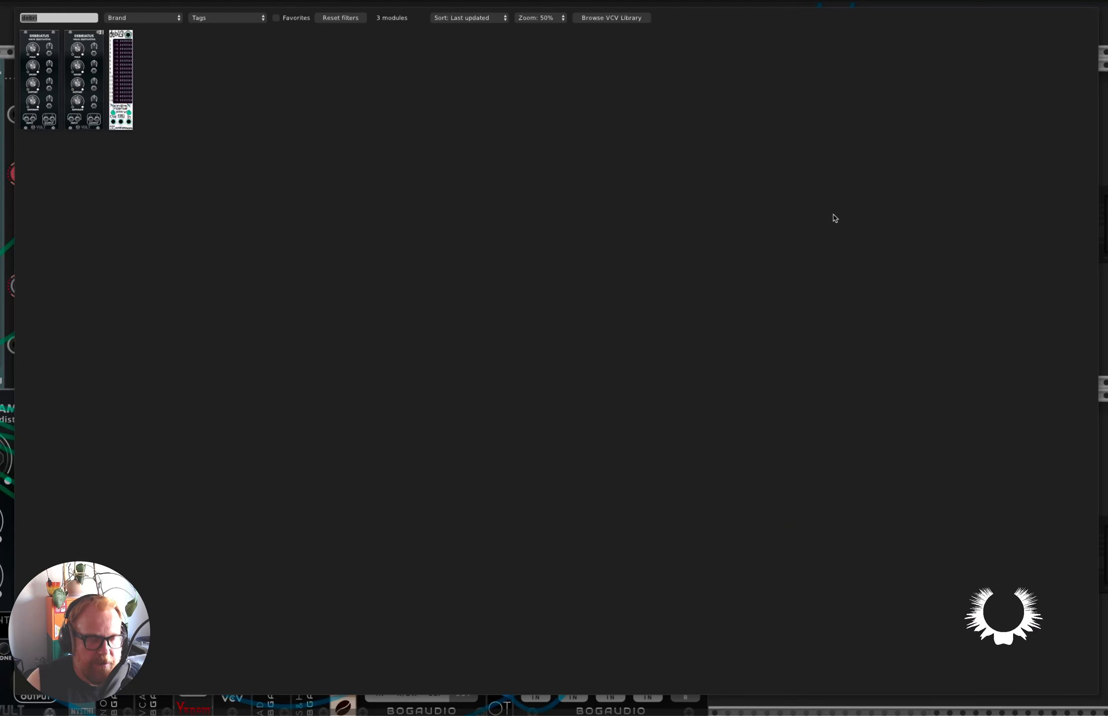
key("BackSpace")
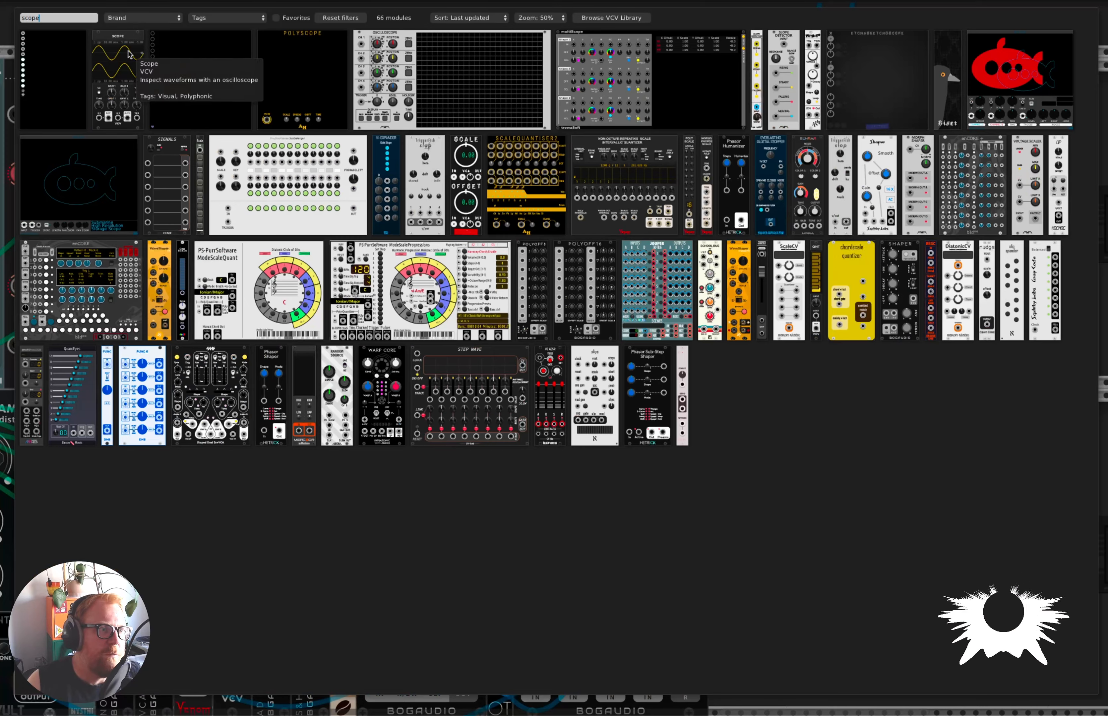
left_click(835, 219)
scroll(949, 238, "left", 2)
scroll(948, 238, "up", 2)
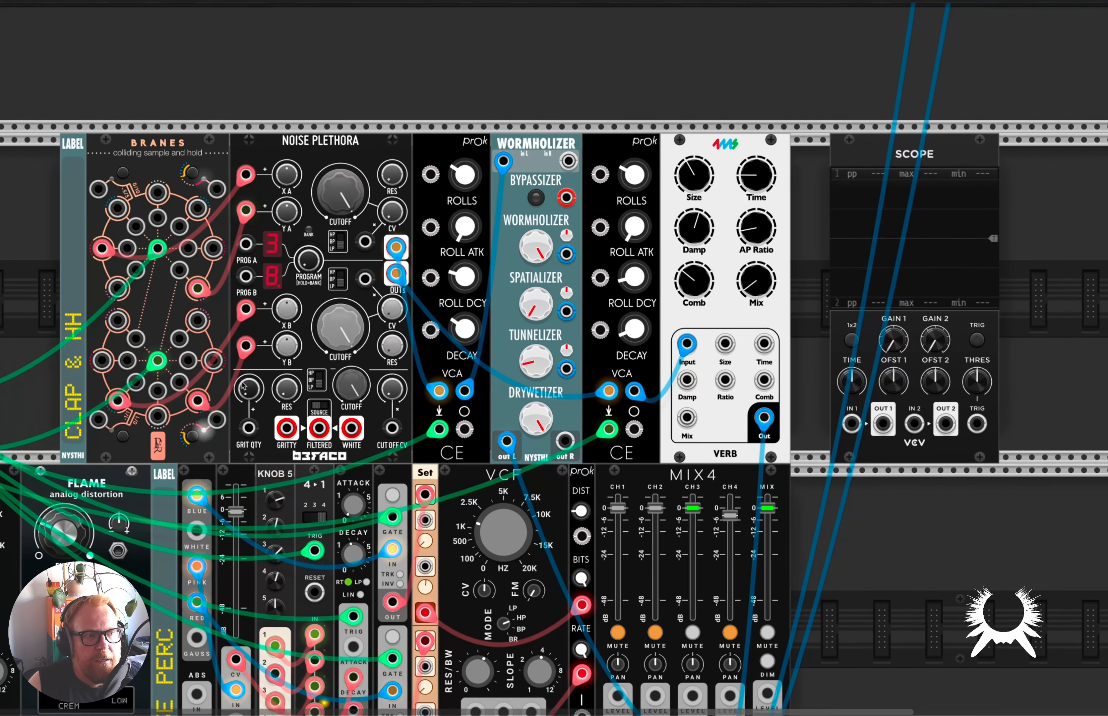
mouse_move(464, 428)
left_mouse_down()
mouse_move(559, 447)
mouse_move(851, 425)
left_mouse_up()
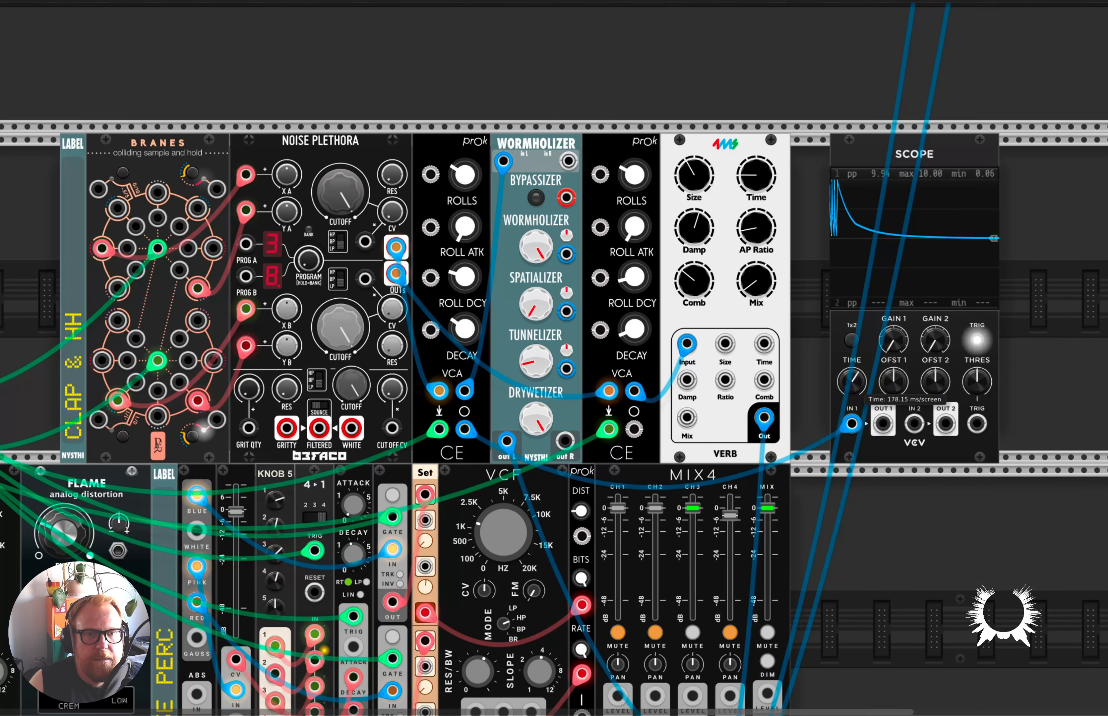
left_click_drag(852, 381, 852, 387)
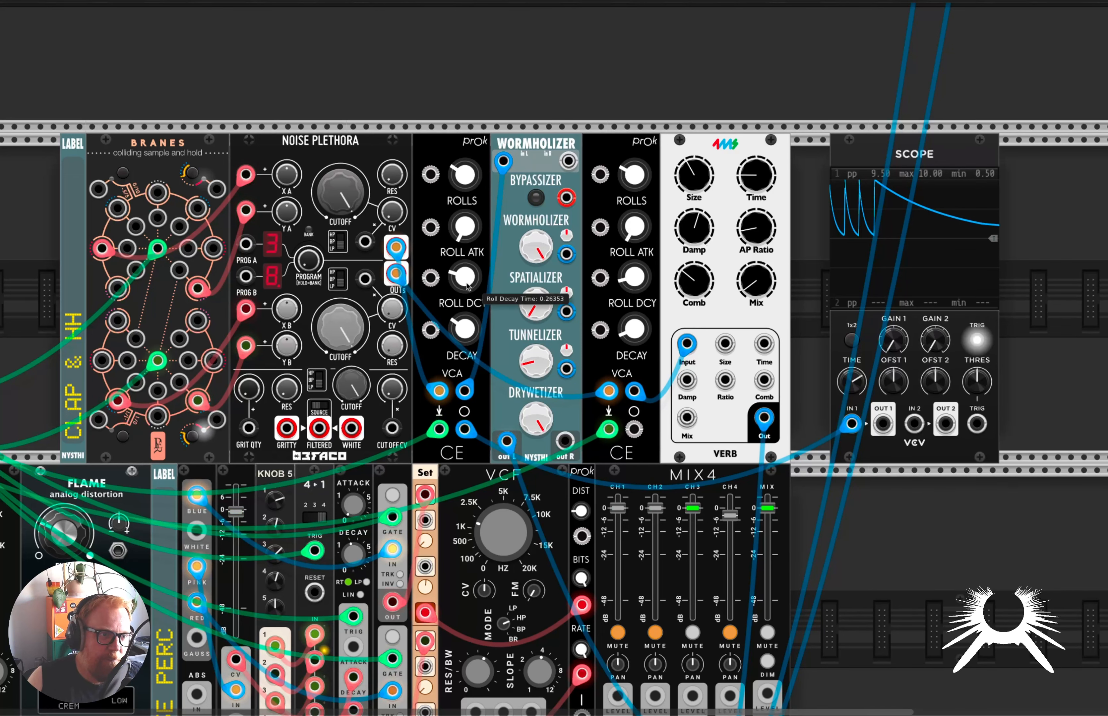
Try Roll Decay Times of about 0.49 and 0.074 on the first Clap Envelope, and adjust its Main Decay.
mouse_move(468, 181)
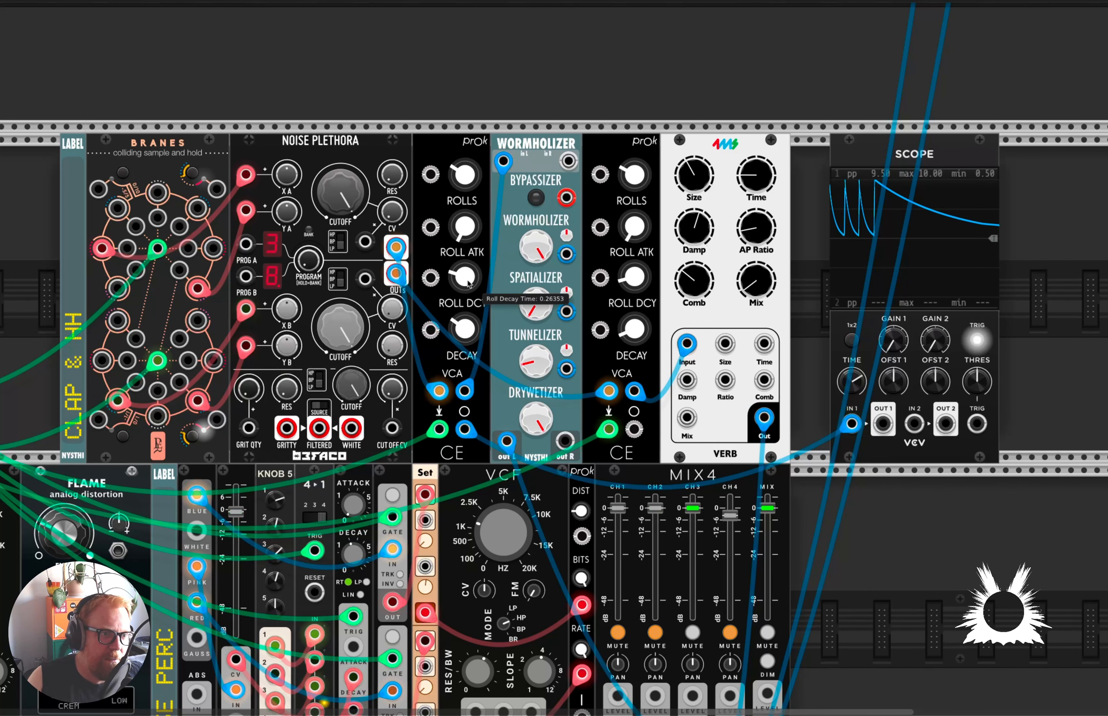
left_click_drag(465, 278, 464, 275)
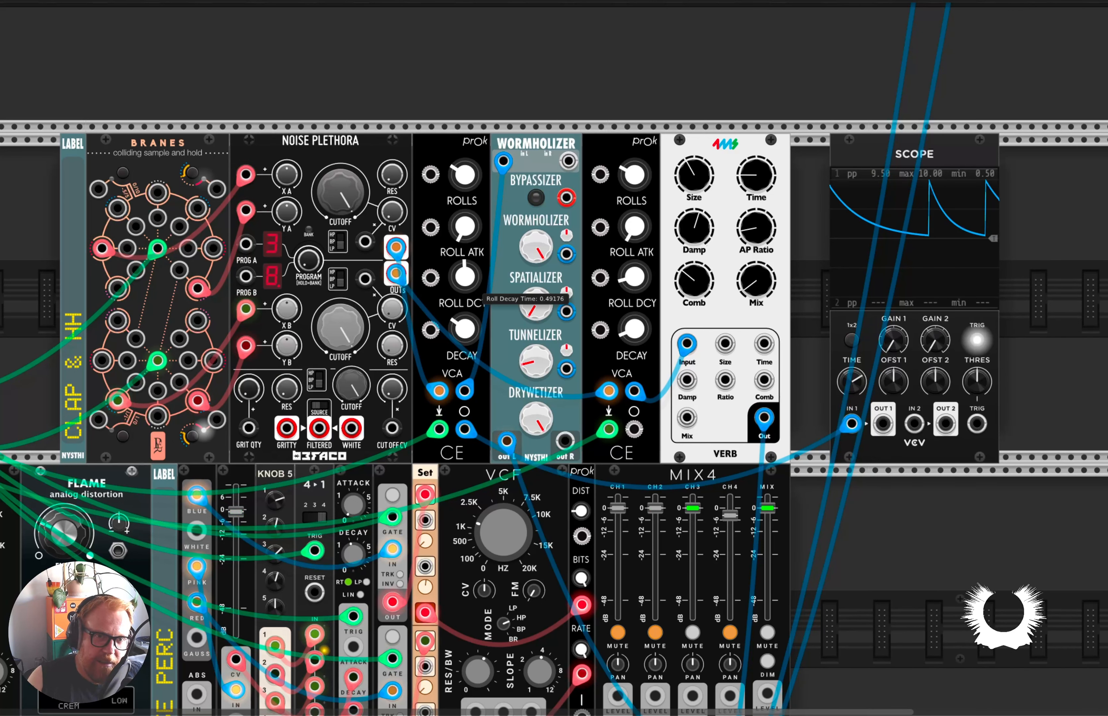
left_click_drag(464, 278, 464, 282)
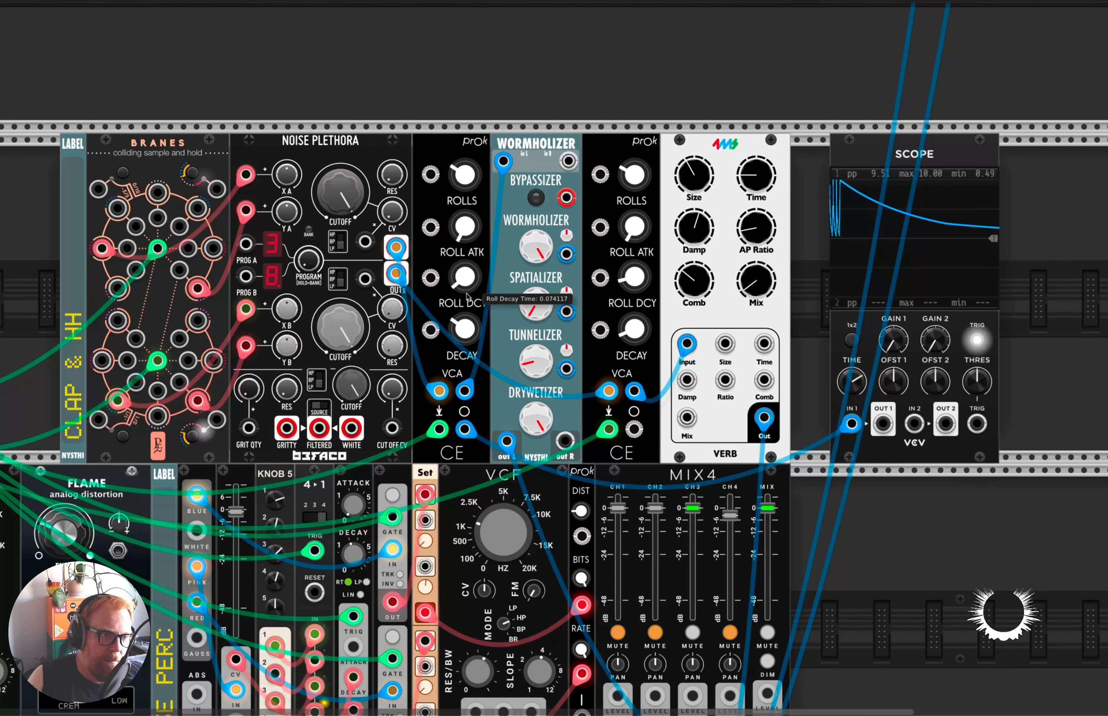
left_click_drag(465, 330, 466, 330)
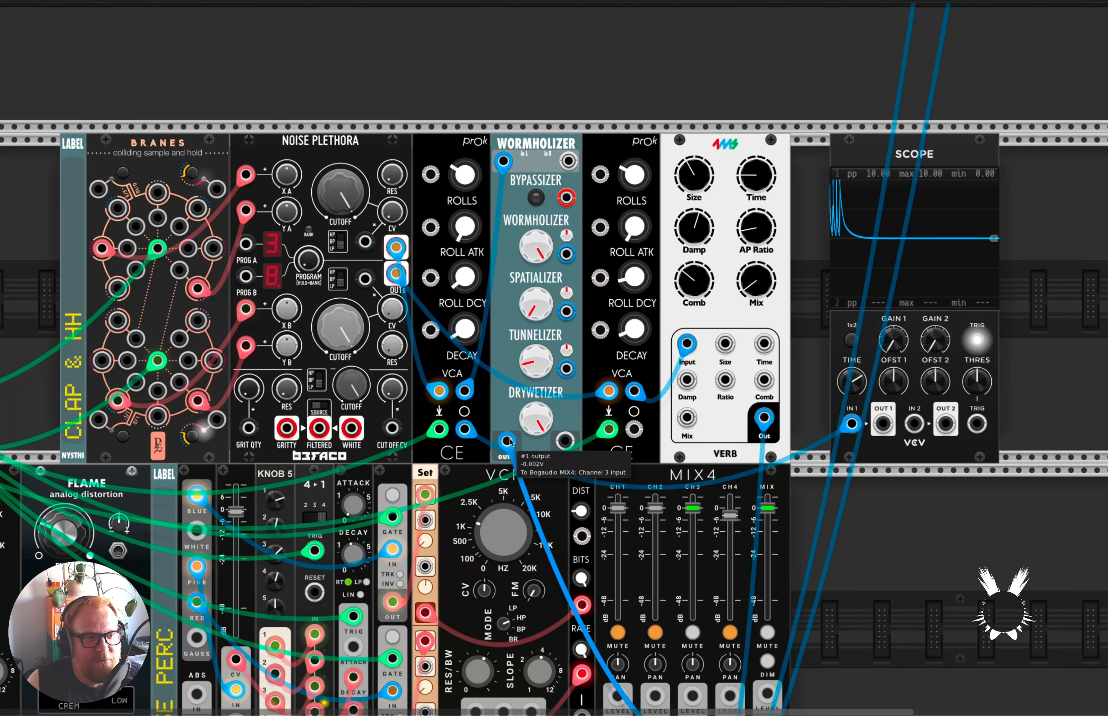
Turn the Wormholizer's Drywetizer down toward dry for the clap.
scroll(510, 442, "down", 5)
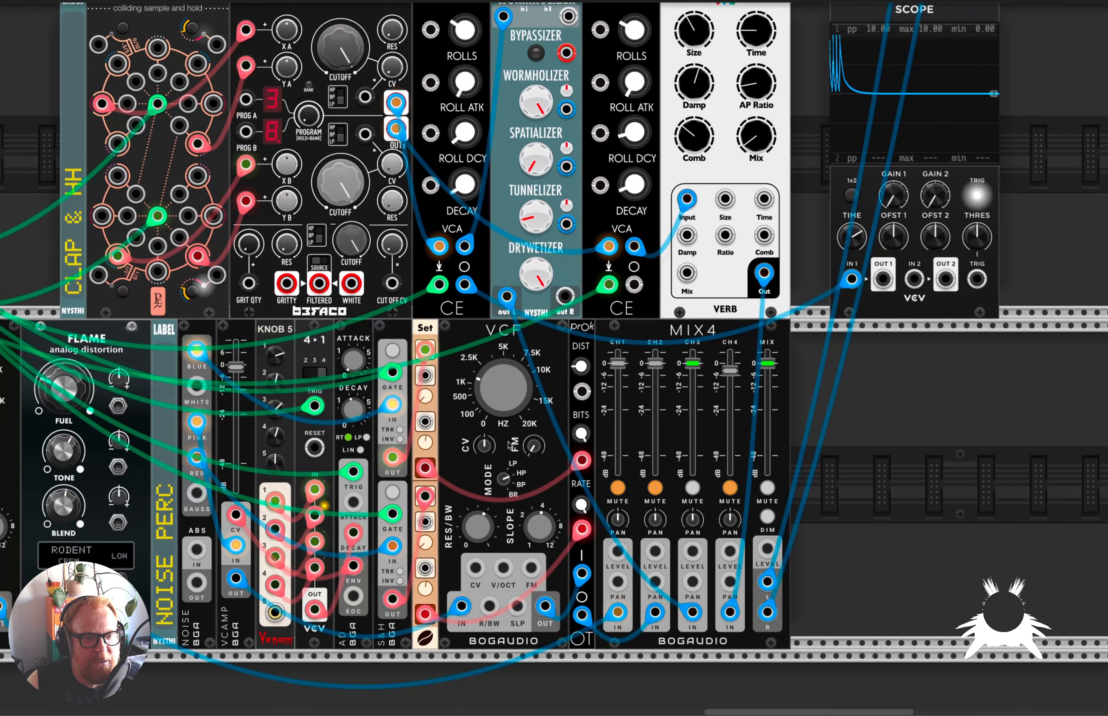
scroll(511, 445, "up", 2)
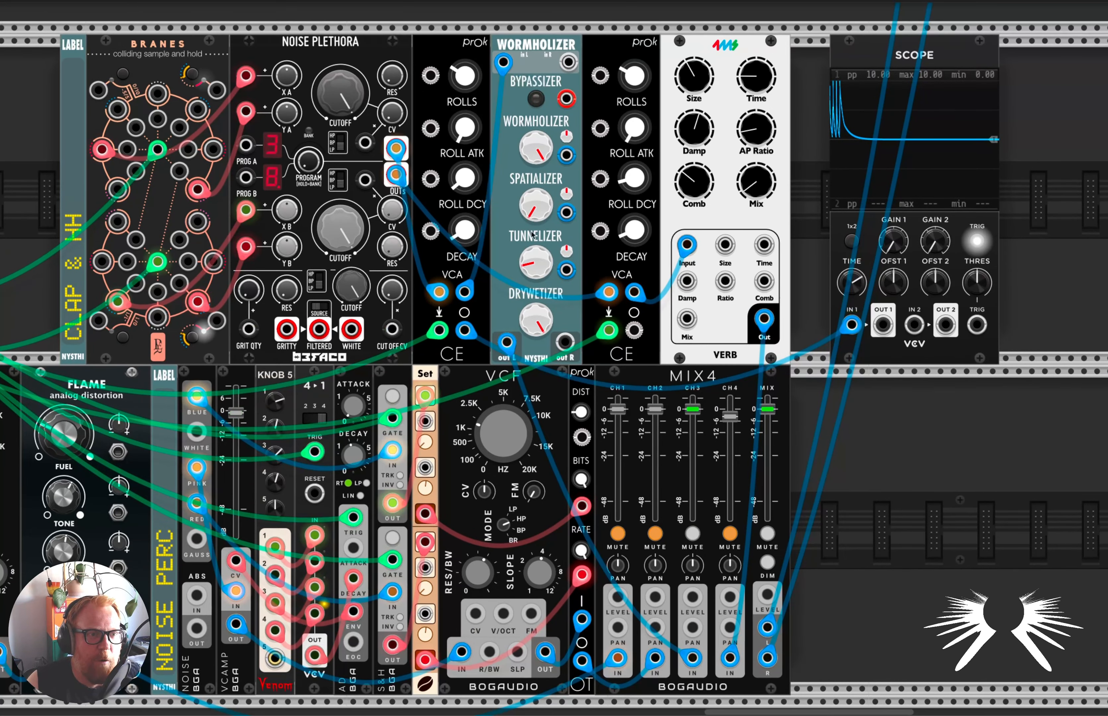
left_click_drag(536, 320, 536, 419)
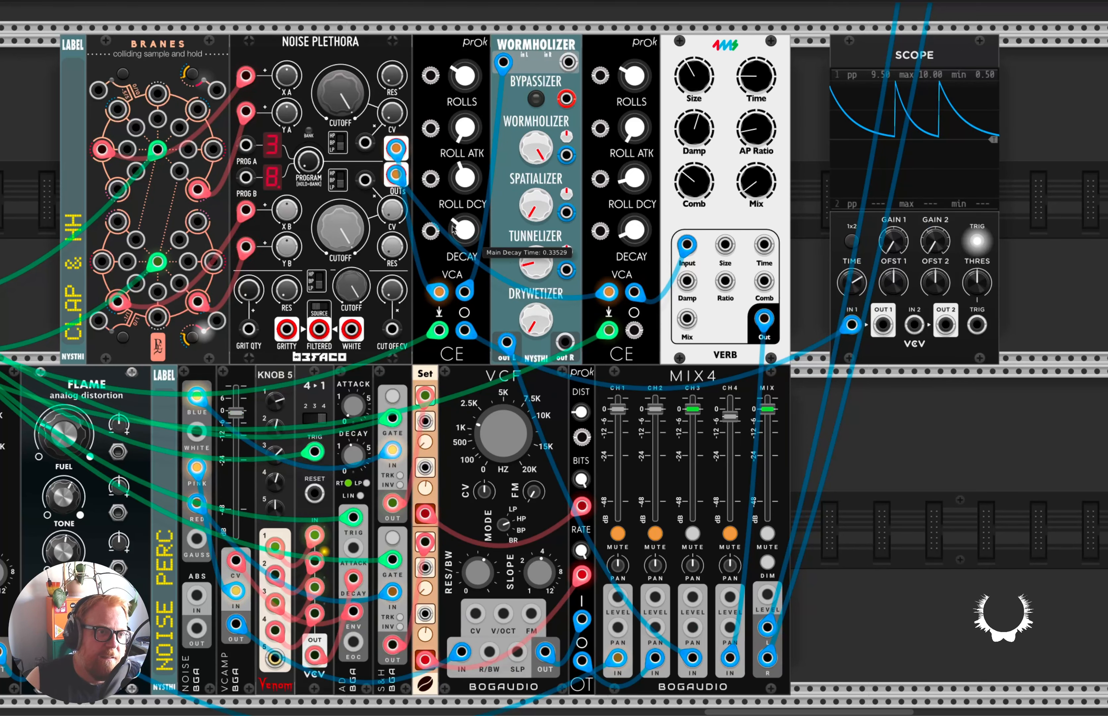
scroll(439, 216, "up", 1)
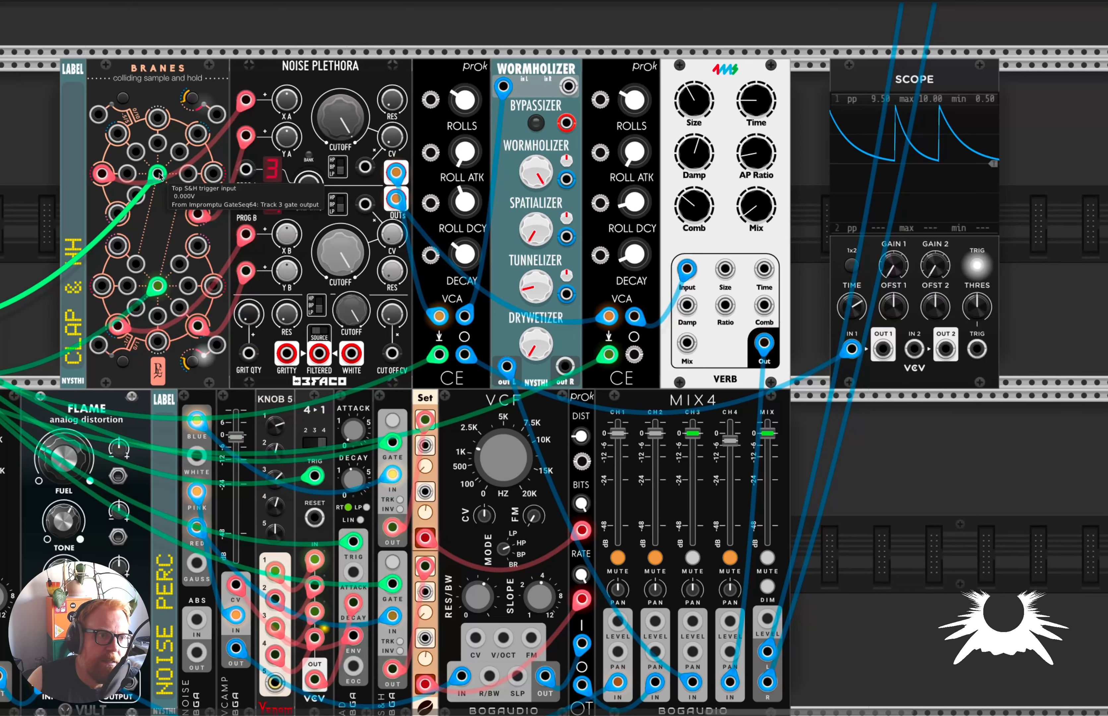
scroll(160, 177, "right", 1)
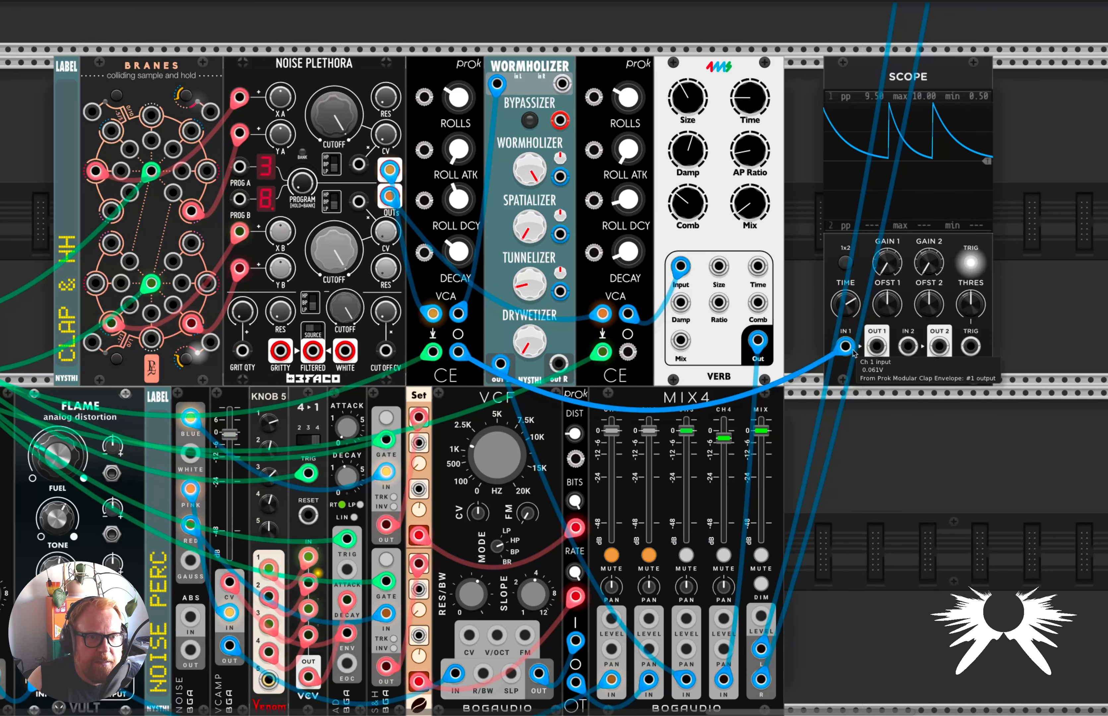
left_click_drag(848, 348, 906, 437)
left_click_drag(847, 347, 636, 354)
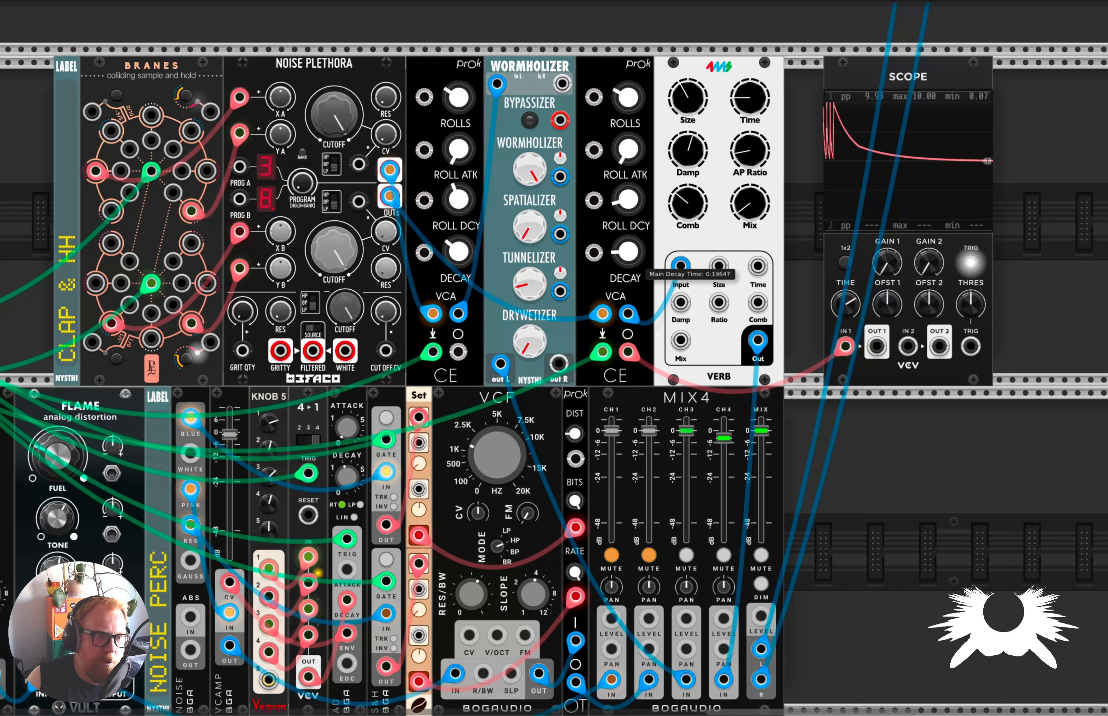
left_click_drag(632, 255, 632, 253)
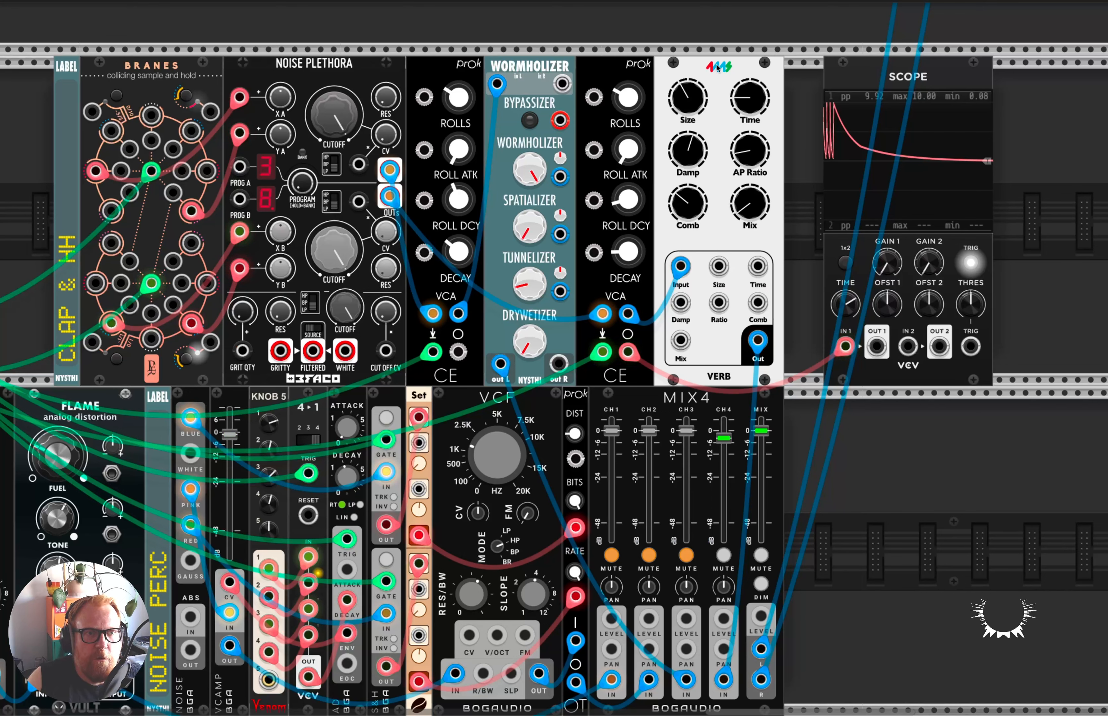
Raise the Verb's Time, Comb and Mix, and try a different Size on the hi-hat.
mouse_move(742, 149)
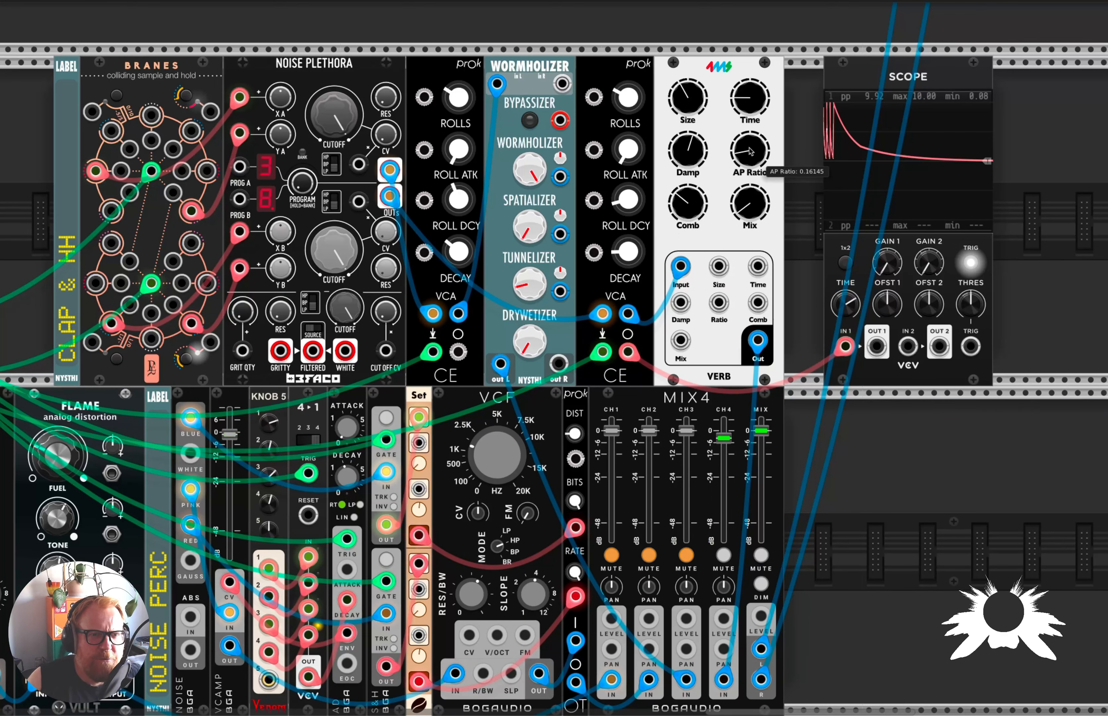
mouse_move(750, 99)
left_click_drag(750, 99, 750, 46)
left_click_drag(688, 204, 688, 189)
left_click_drag(687, 98, 750, 211)
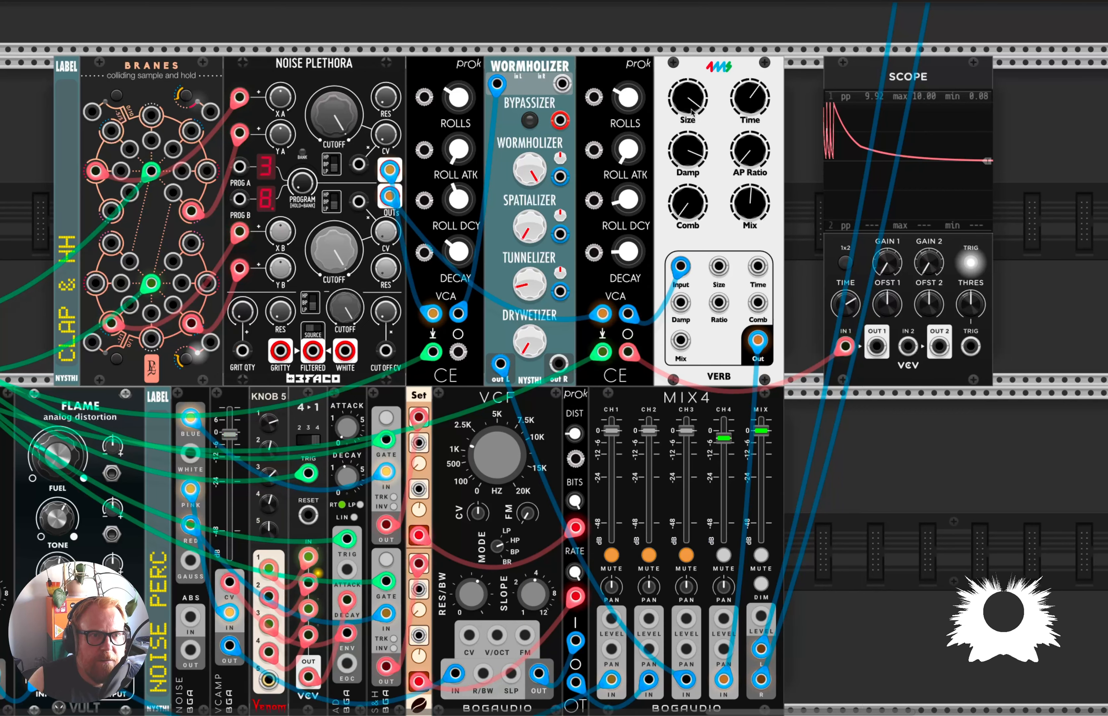
Readjust the Verb's Size and Time, trying a Mix of about 0.74 and higher before lowering it again.
left_click_drag(688, 97, 688, 124)
left_click_drag(761, 100, 710, 230)
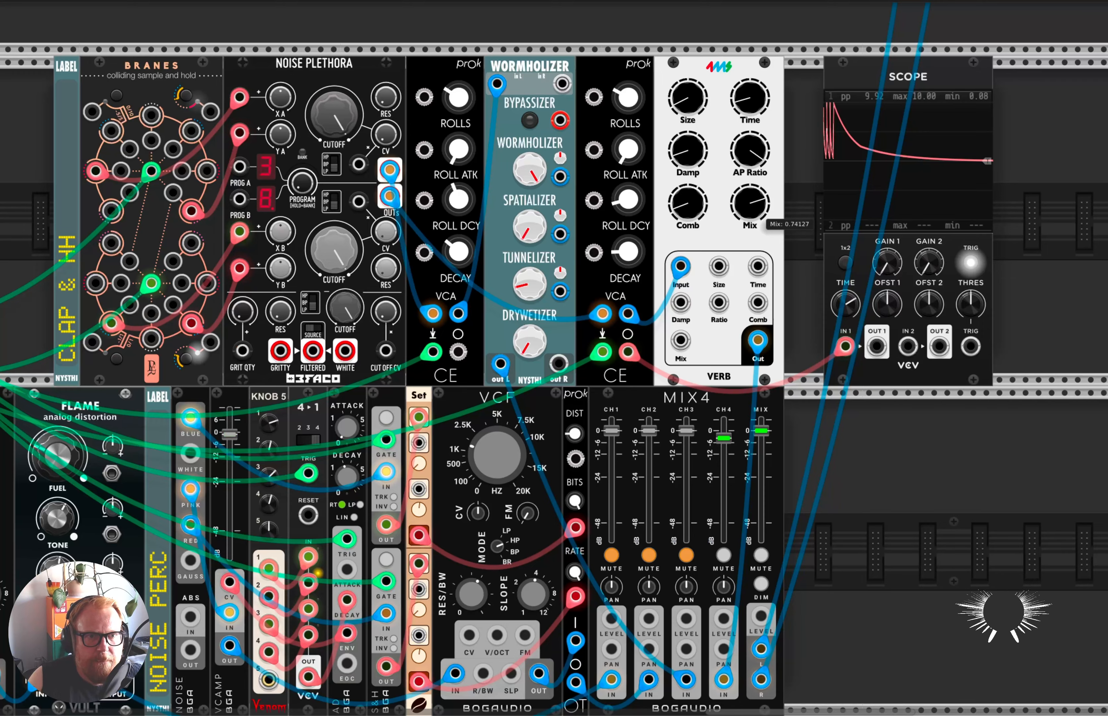
left_click_drag(750, 202, 750, 197)
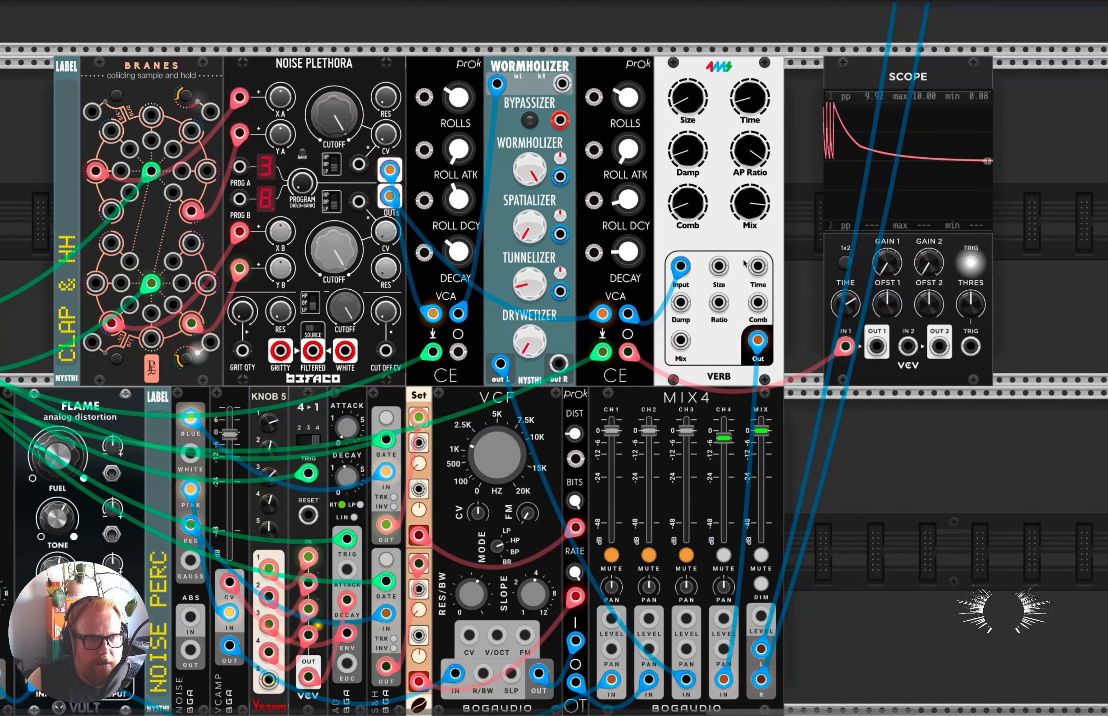
left_click_drag(748, 211, 747, 237)
left_click_drag(683, 94, 683, 92)
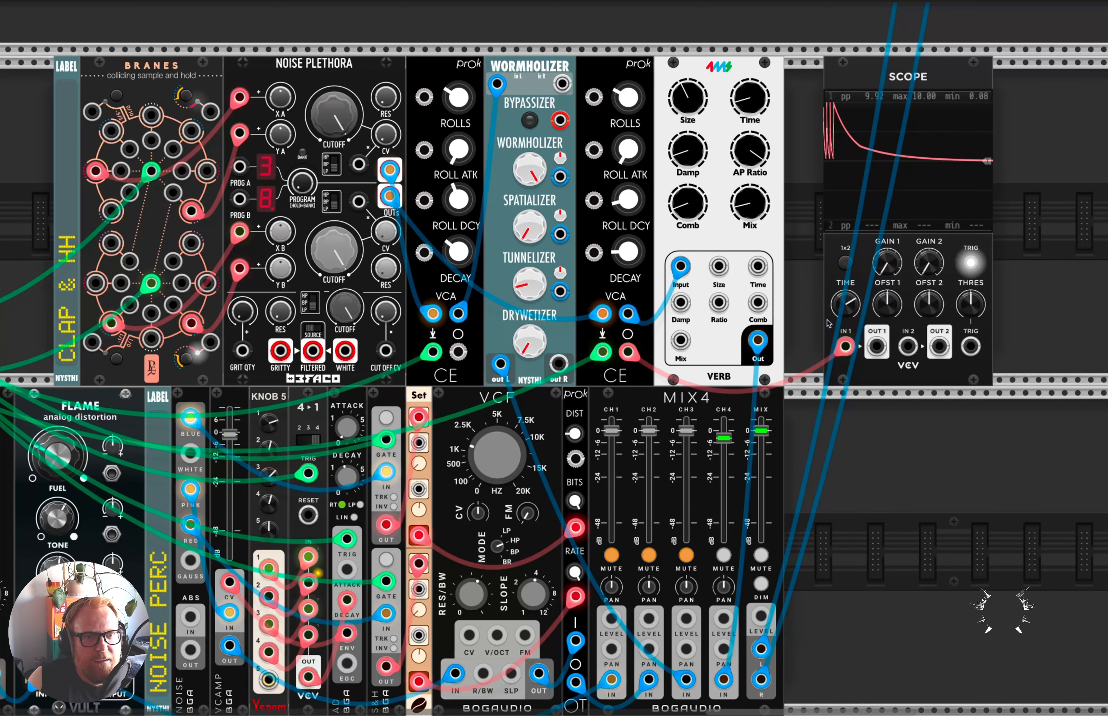
Unmute the remaining voices on MIX4 and lower the channel 4 level to about -10.6 dB.
scroll(684, 304, "down", 5)
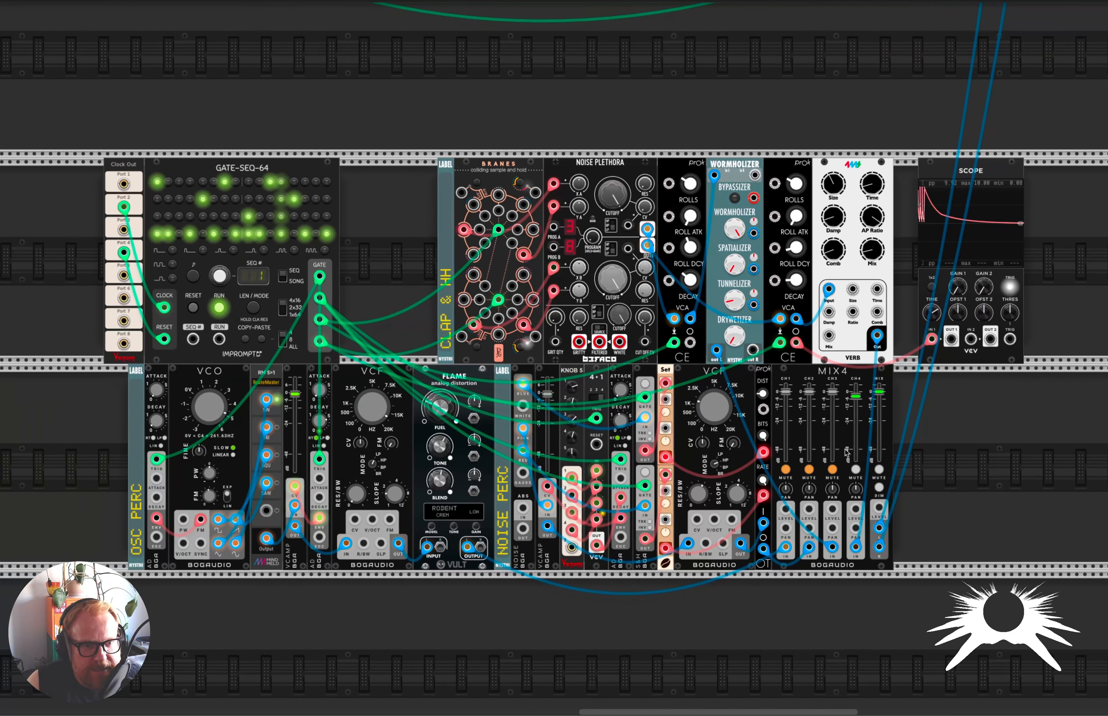
left_click(813, 470)
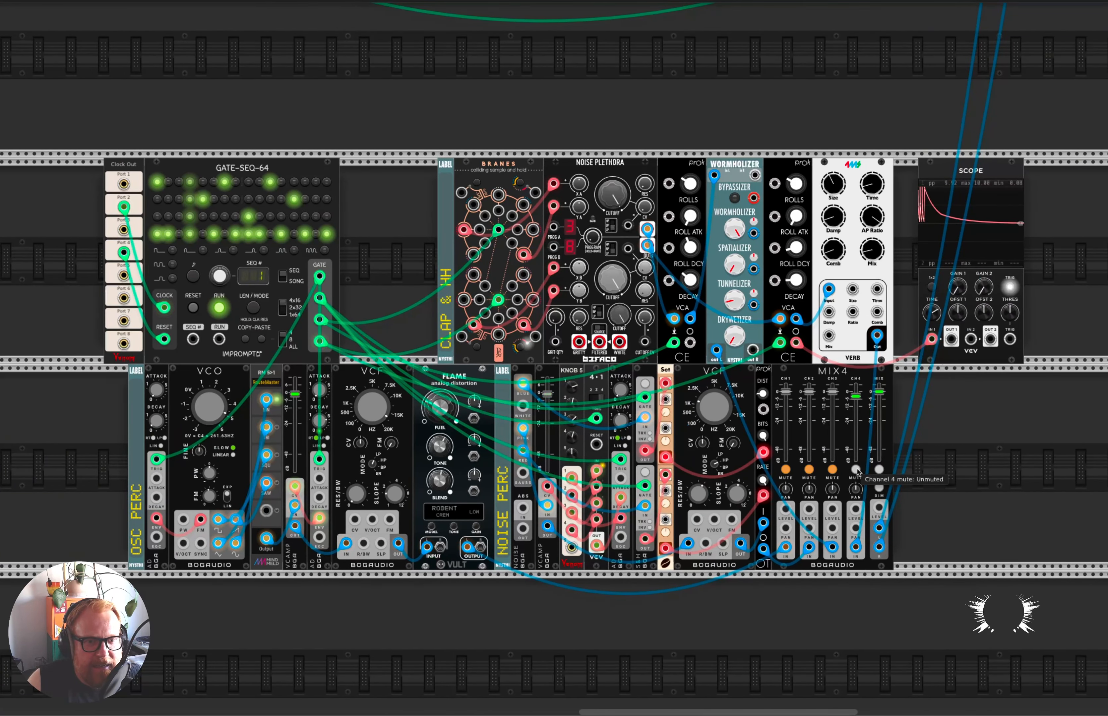
left_click(810, 470)
left_click(786, 470)
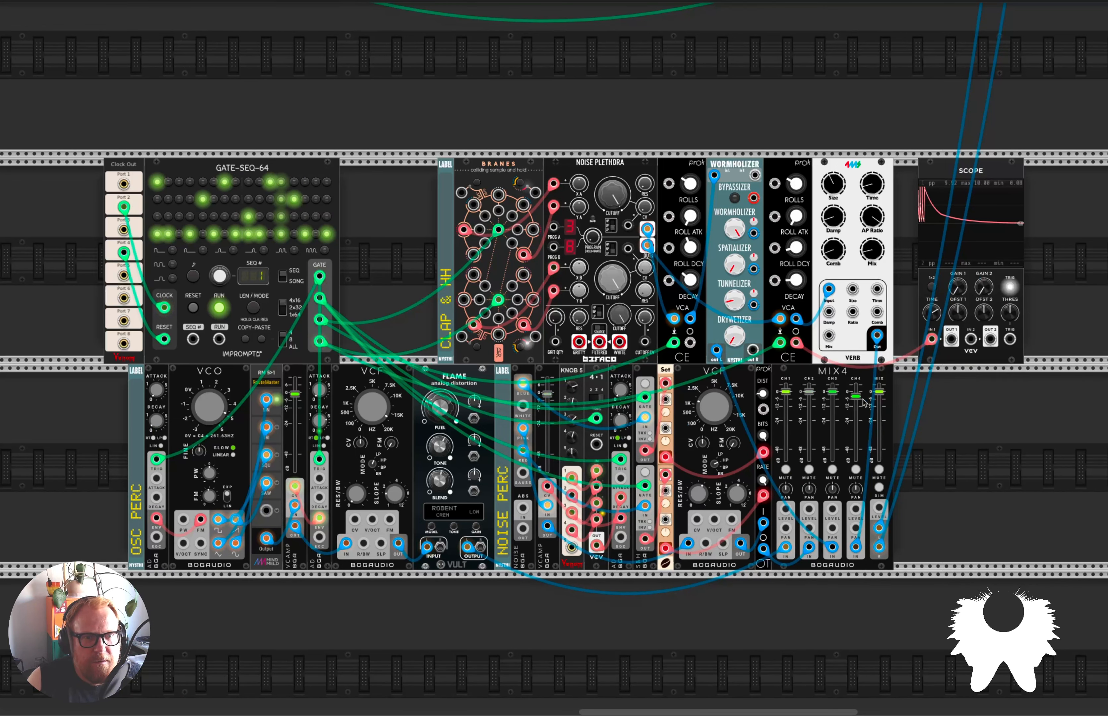
left_click_drag(856, 396, 856, 404)
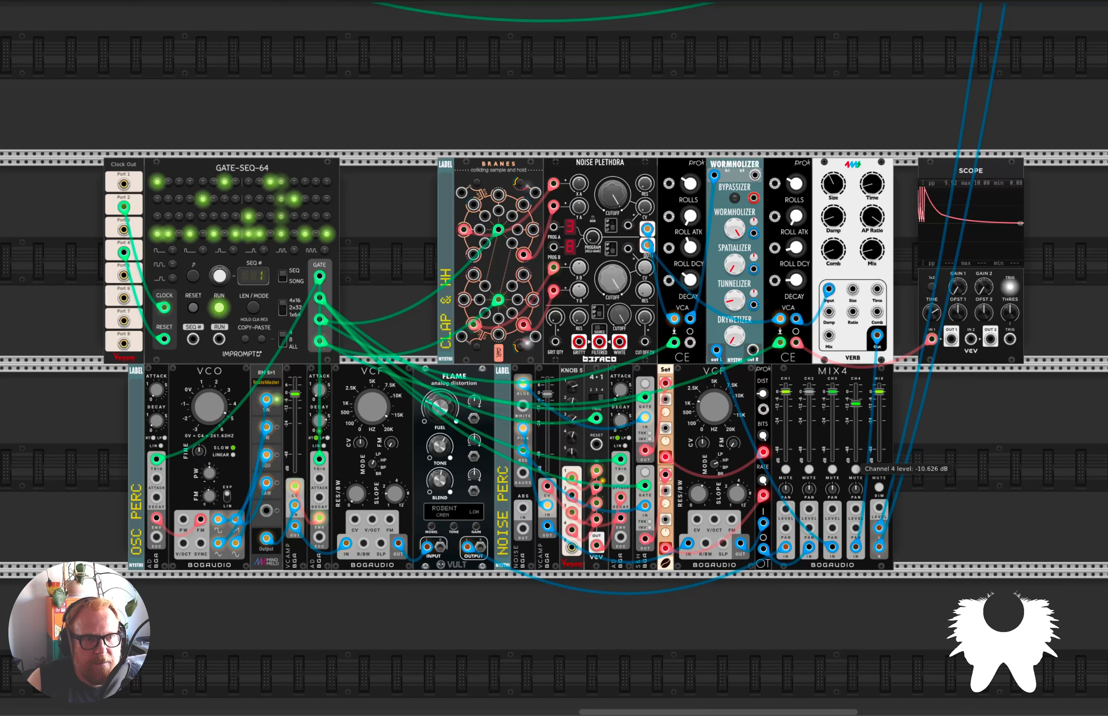
Search the module browser for debria and add Vult's Debriatus beside MIX4.
right_click(936, 437)
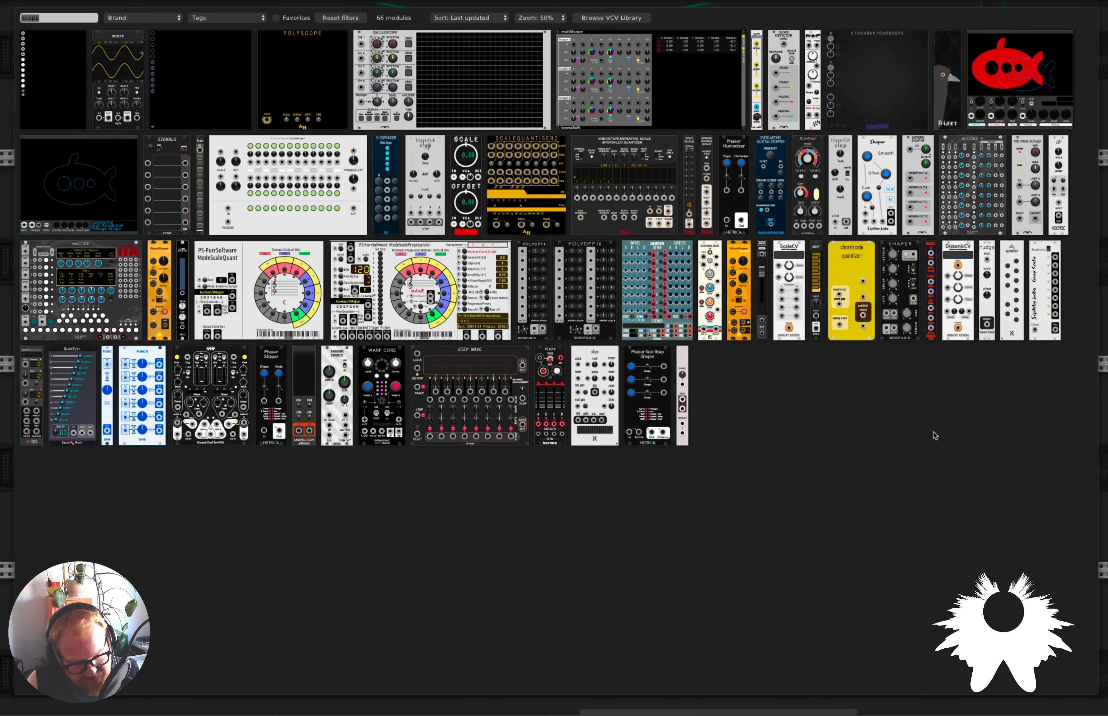
type("debria")
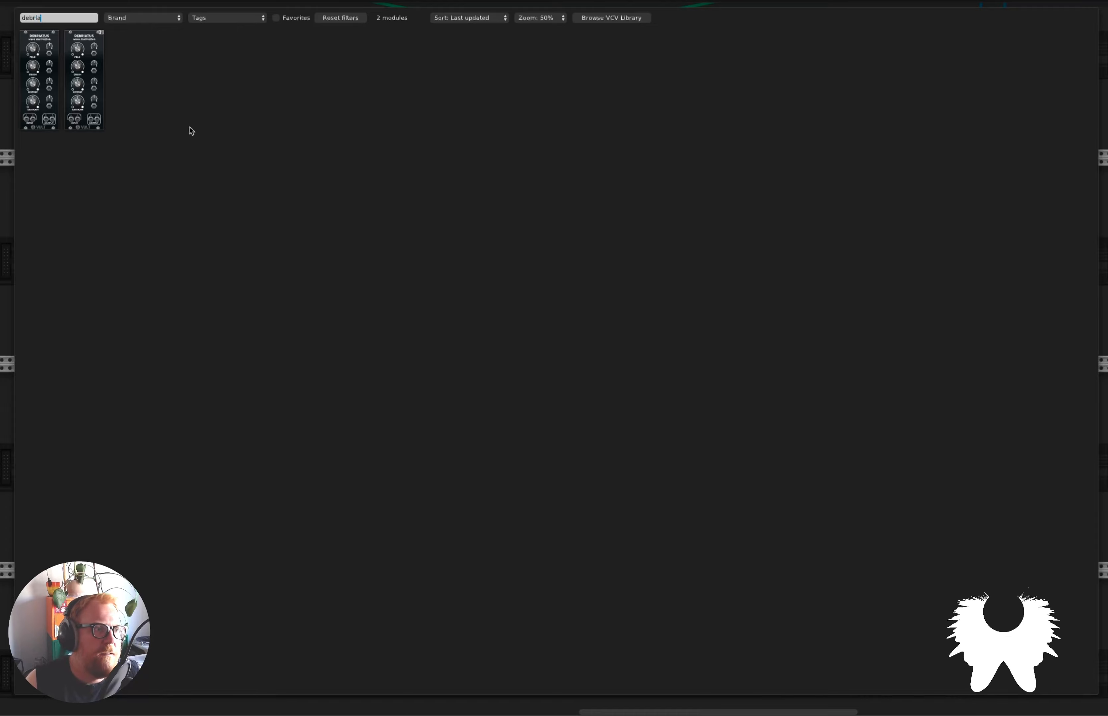
left_click(34, 79)
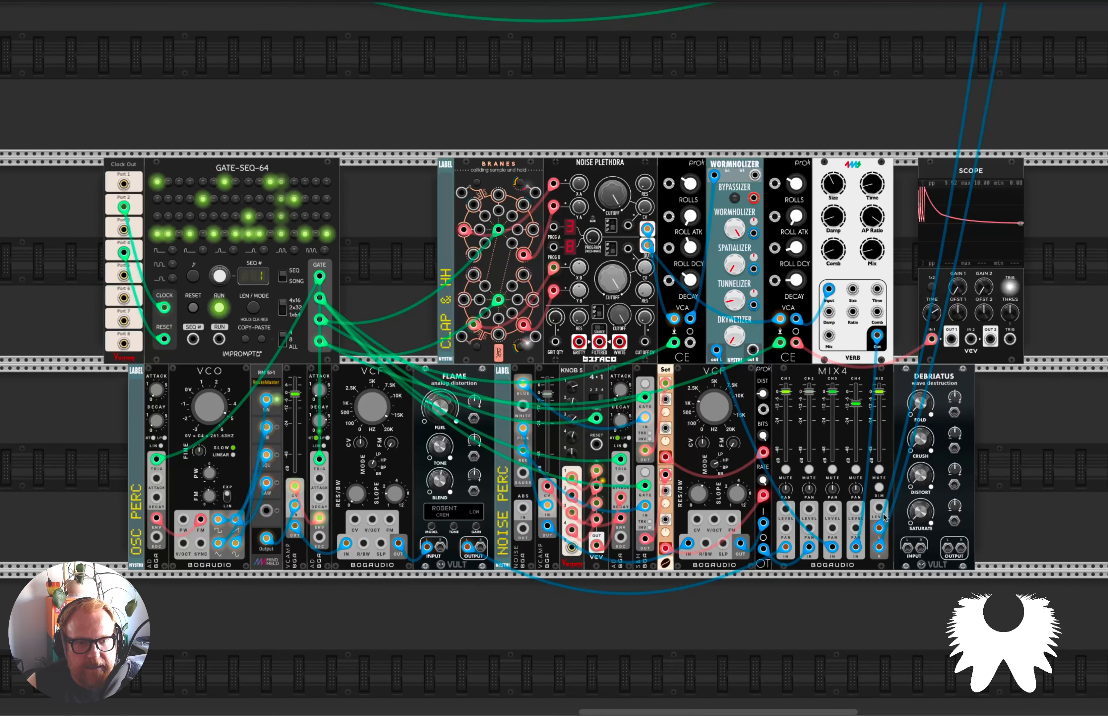
Route MIX4's stereo output through Debriatus, feed the existing output cables from Debriatus, and adjust its Fold and Saturate.
left_click_drag(879, 528, 948, 548)
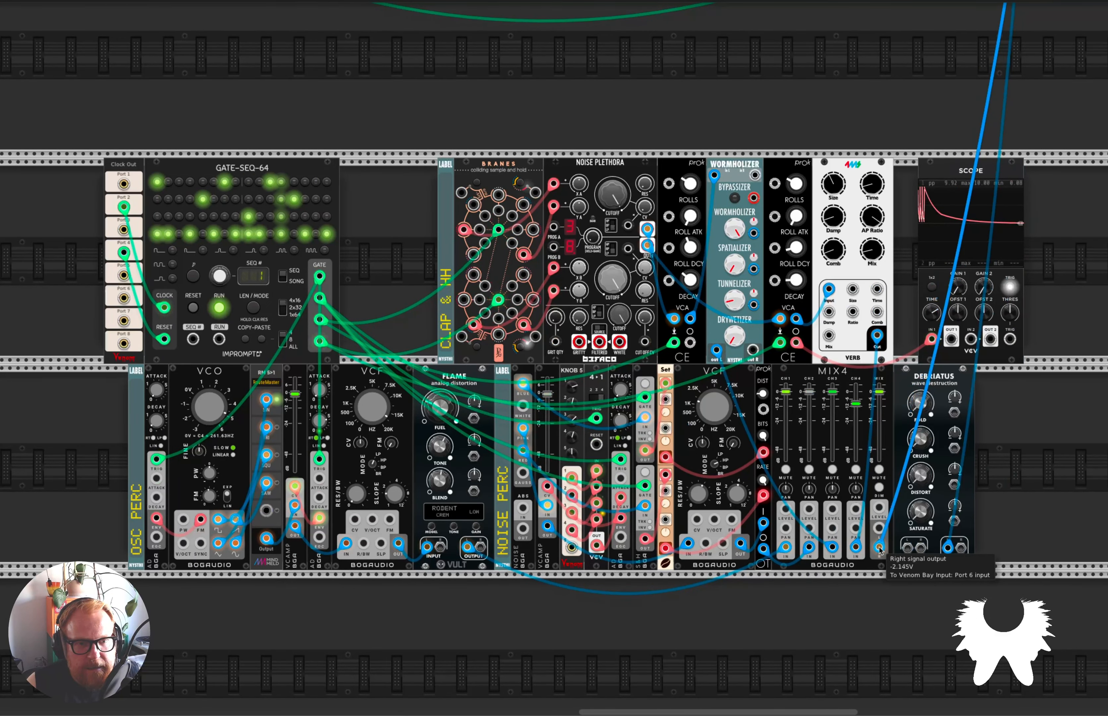
left_click_drag(880, 548, 926, 546)
key("4")
left_click_drag(930, 404, 922, 412)
left_click_drag(921, 512, 921, 499)
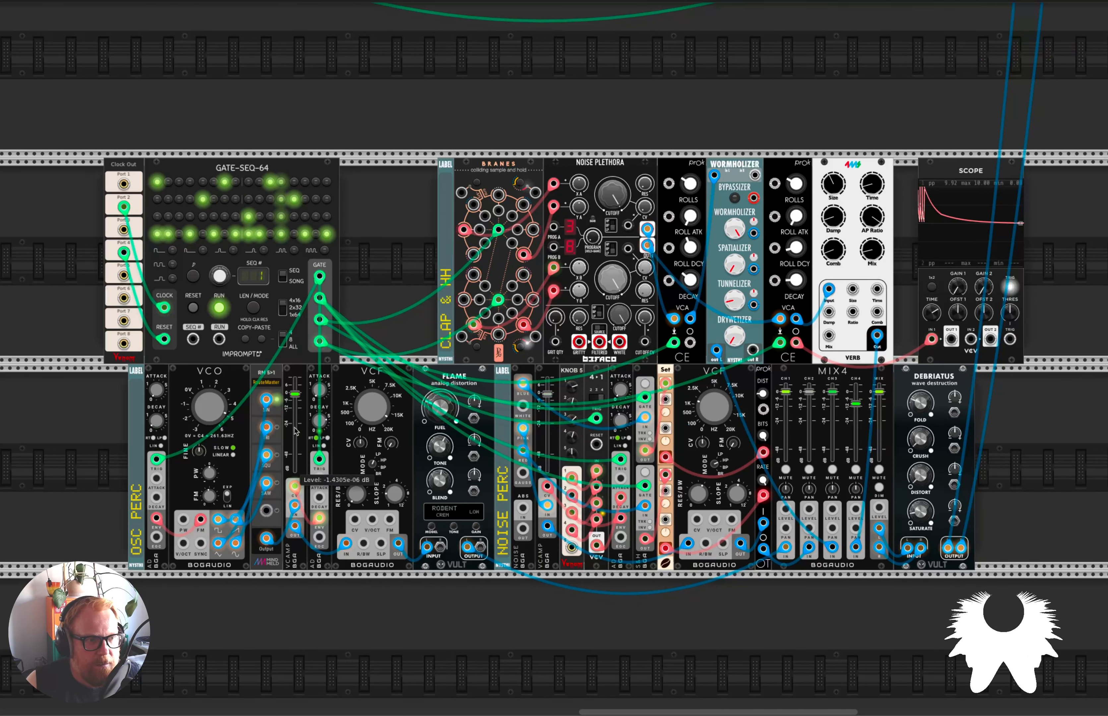
Adjust the decay of the oscillator percussion's second envelope and try the noise percussion's VCF frequency.
left_click_drag(319, 420, 319, 424)
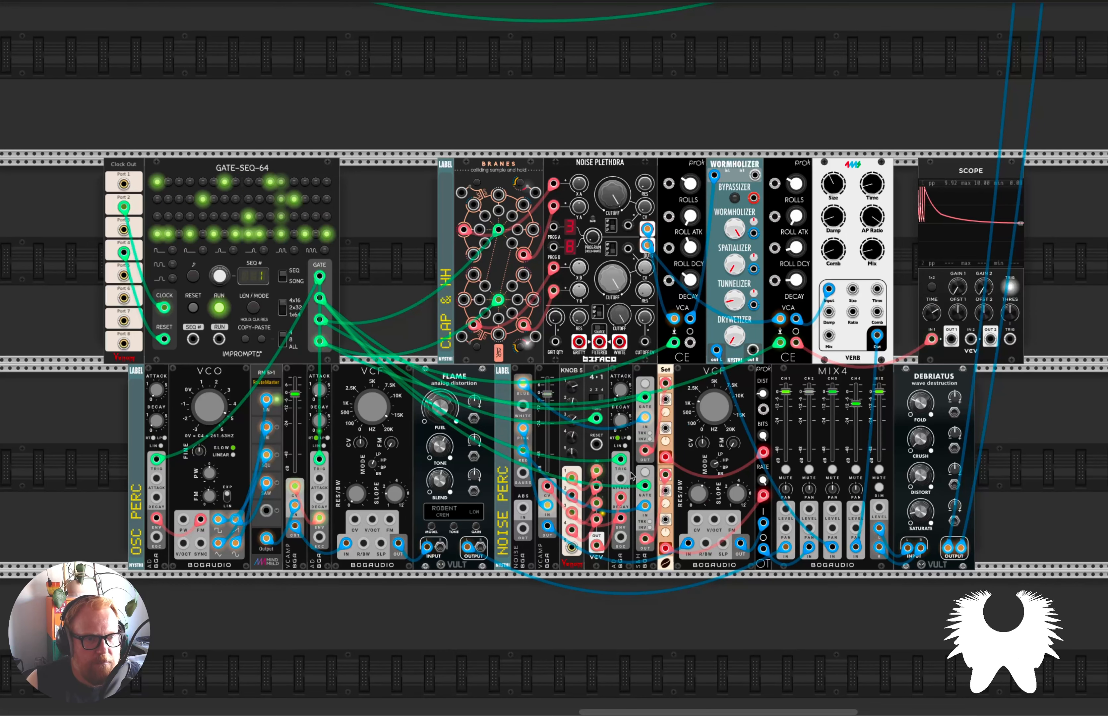
left_click_drag(714, 407, 715, 478)
scroll(681, 494, "up", 2)
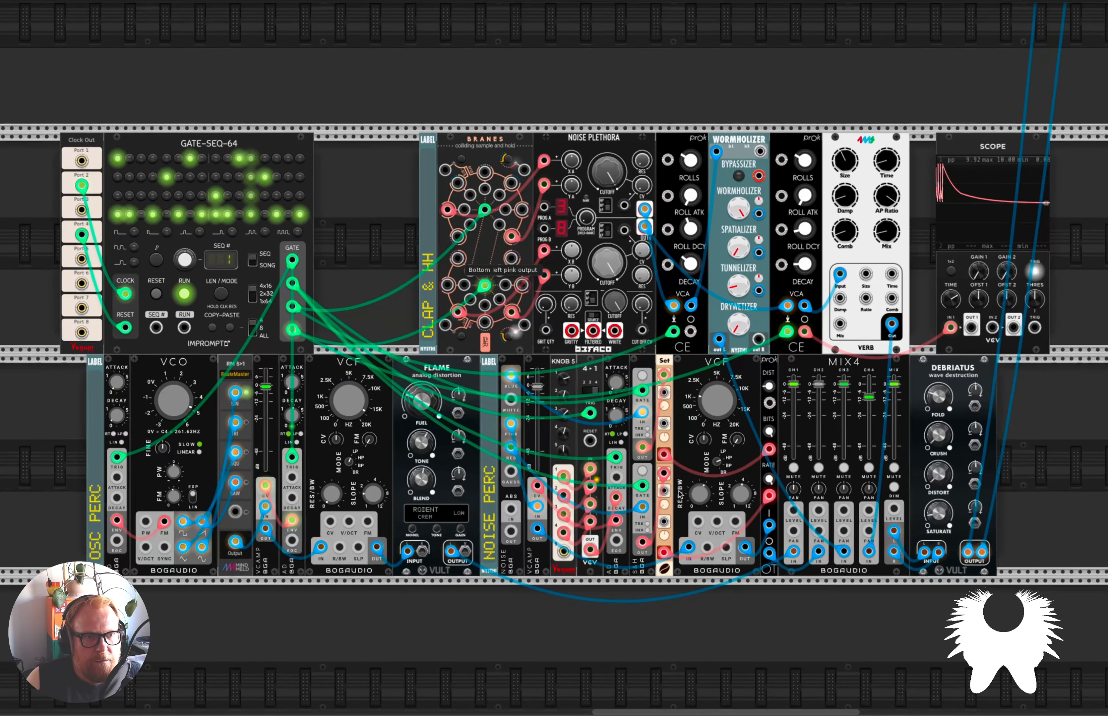
scroll(681, 494, "down", 1)
scroll(681, 494, "down", 1)
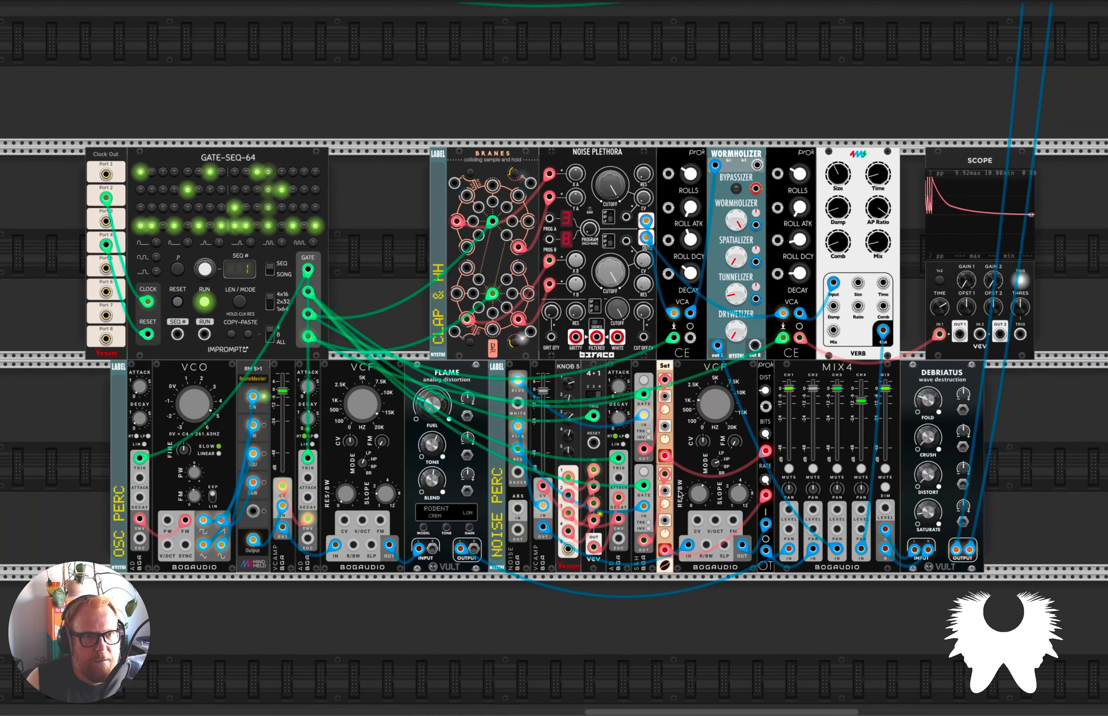
scroll(539, 430, "down", 1)
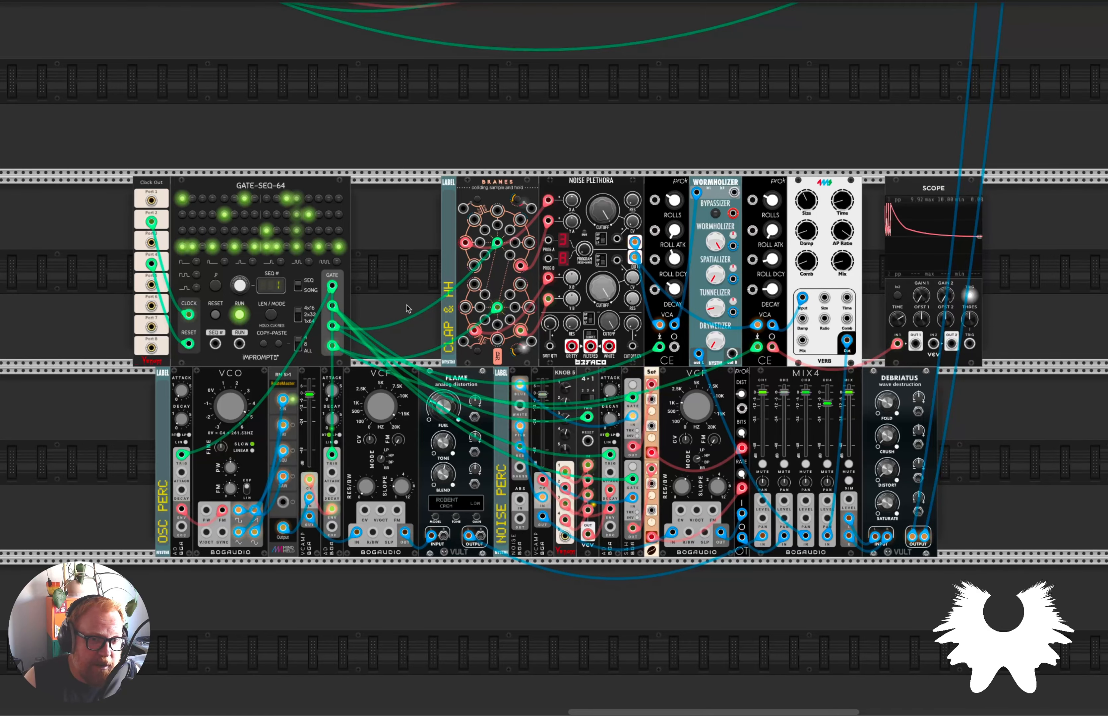
Survey the rack from the percussion voices back to the MixMaster and the two sequenced melodic voices below it.
scroll(408, 308, "down", 2)
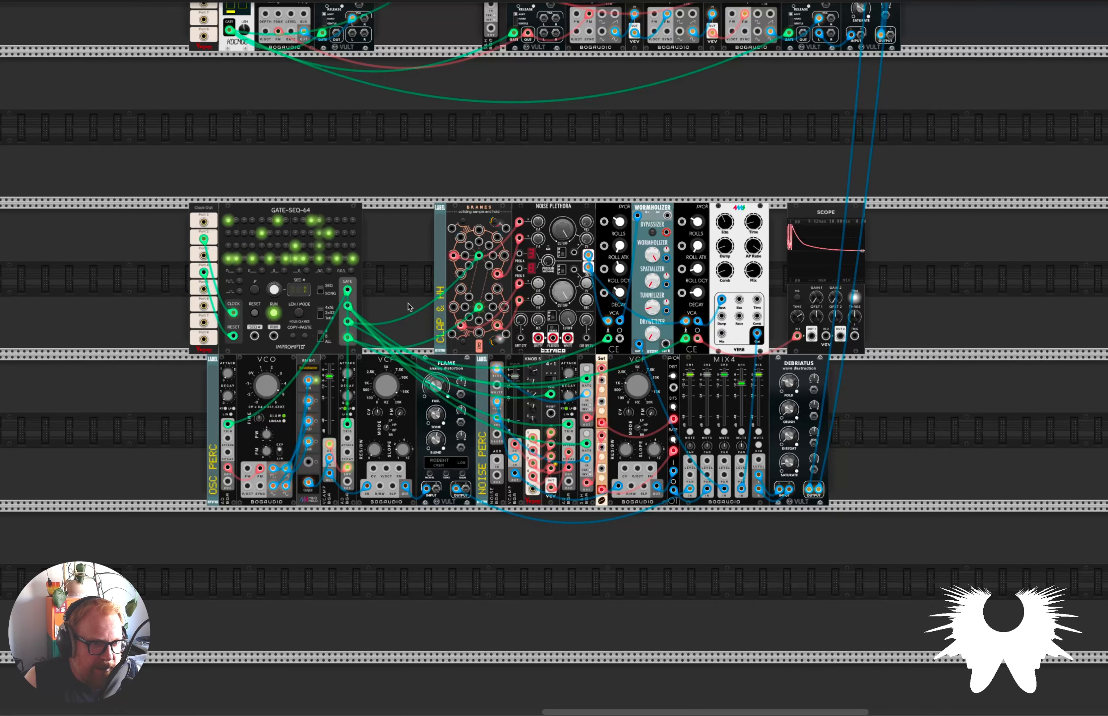
scroll(409, 308, "left", 1)
scroll(409, 307, "right", 1)
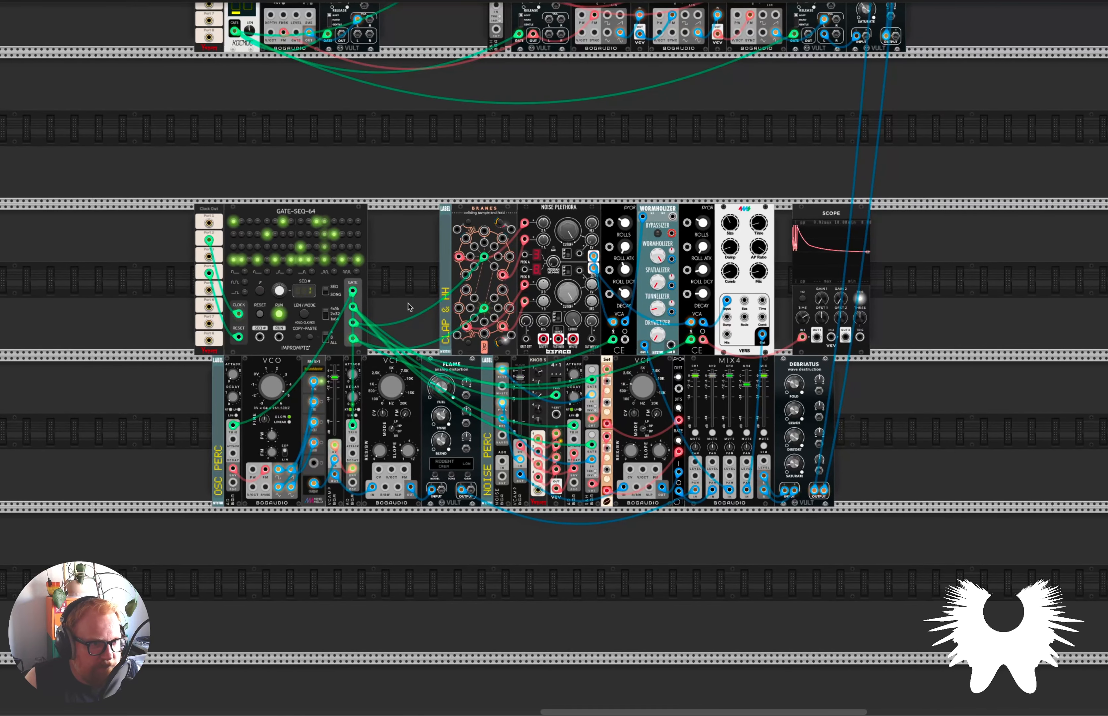
scroll(409, 308, "down", 2)
scroll(410, 307, "left", 8)
scroll(410, 307, "up", 6)
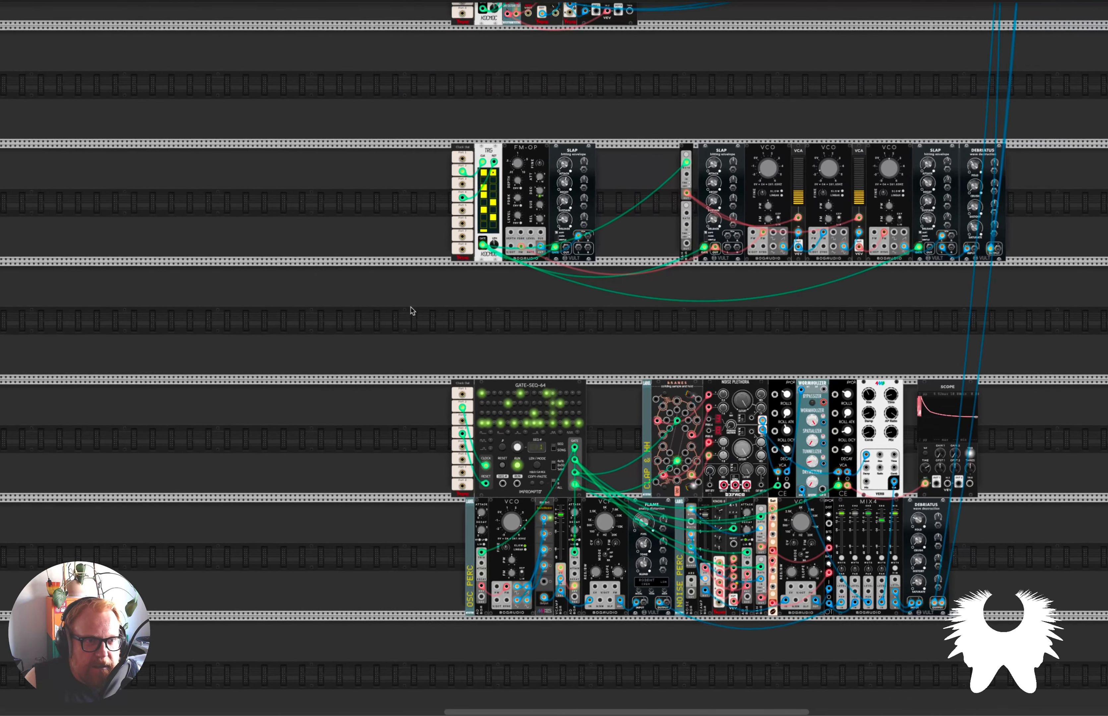
scroll(414, 309, "down", 2)
scroll(307, 291, "left", 10)
scroll(307, 292, "up", 8)
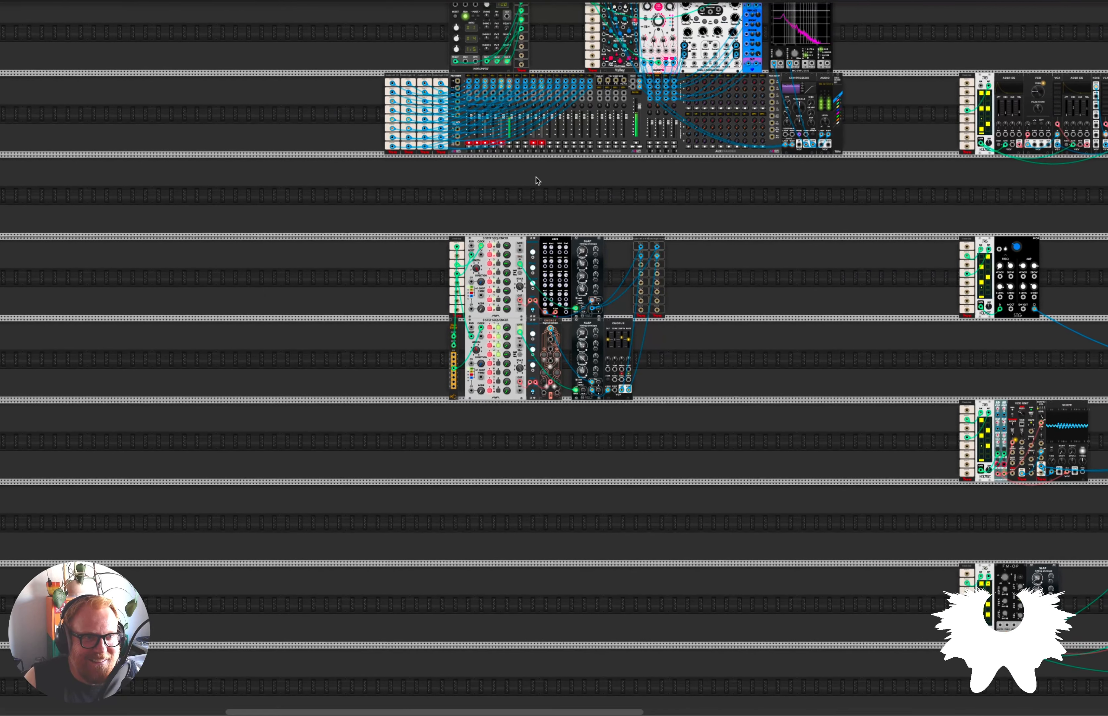
scroll(514, 173, "up", 4)
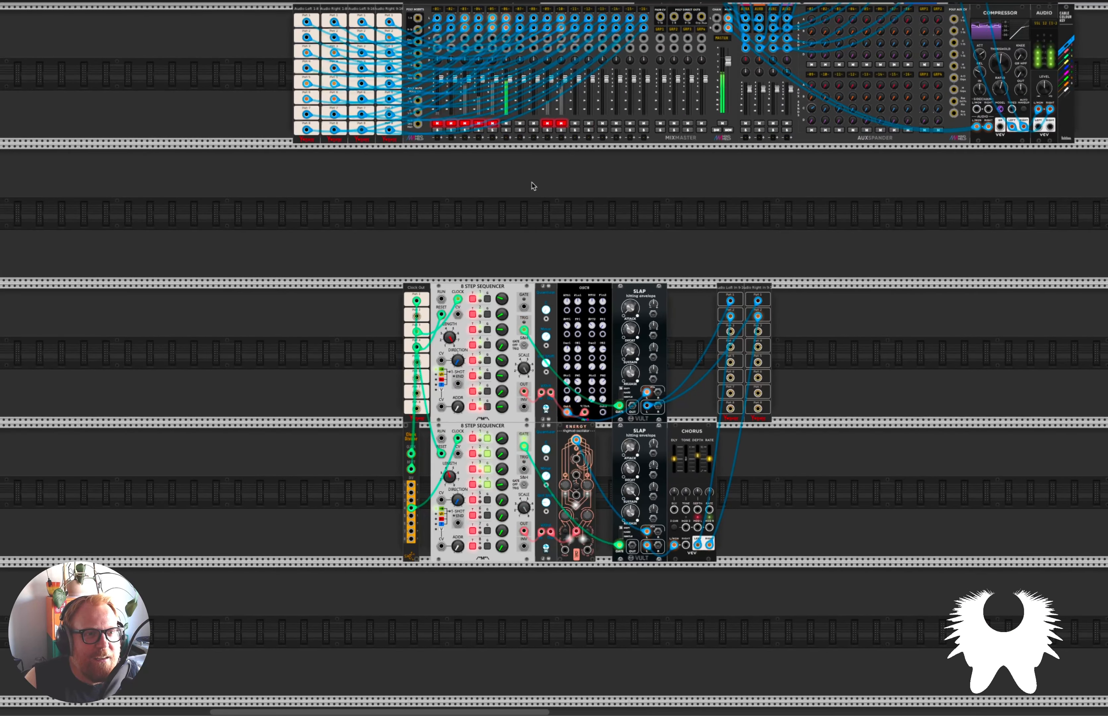
scroll(424, 79, "up", 5)
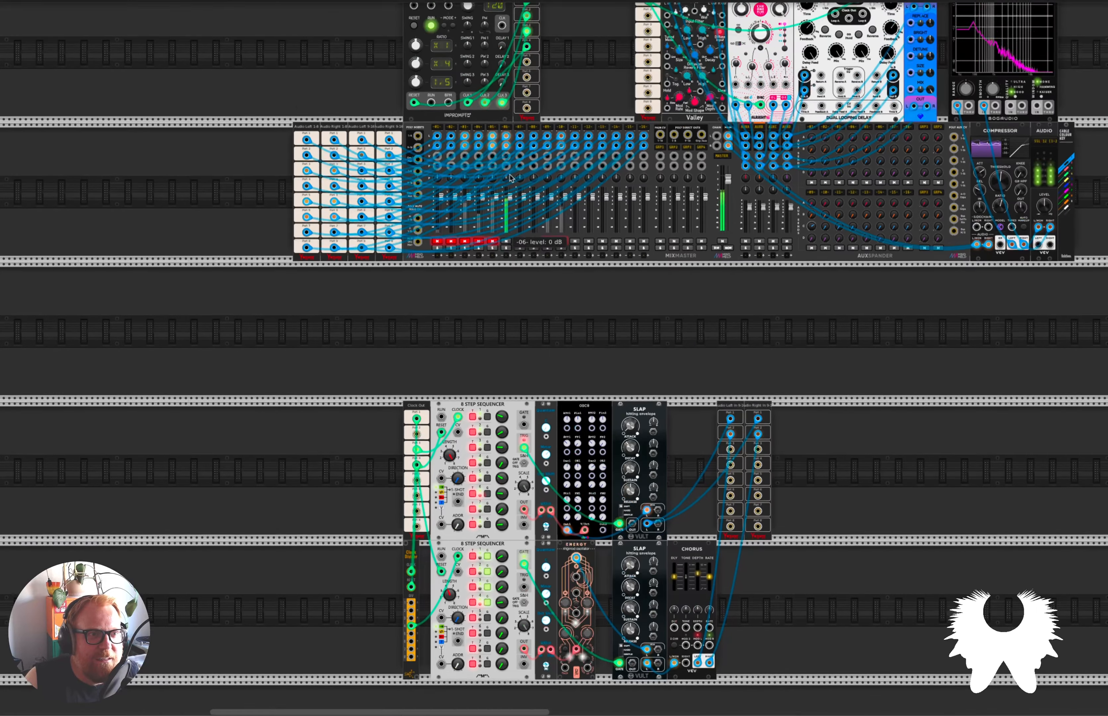
scroll(569, 375, "down", 3)
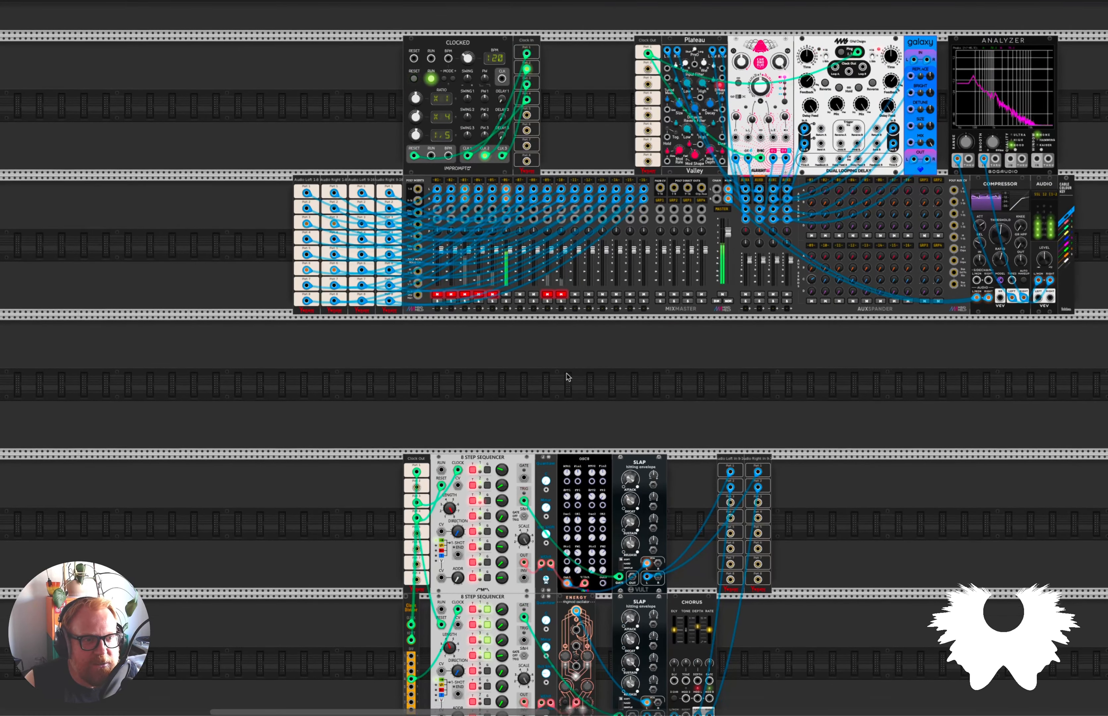
Examine the OSC8 and Energy sequencer voices up close and view the Energy module's plugin information.
scroll(559, 372, "up", 3)
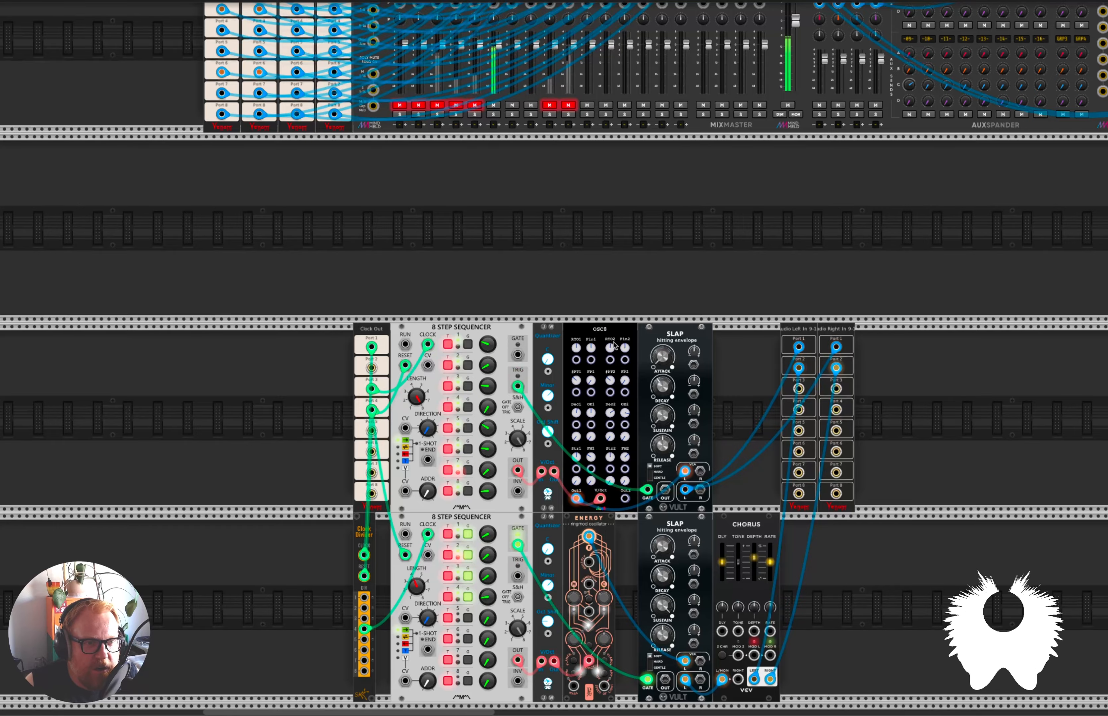
scroll(610, 349, "up", 3)
scroll(610, 349, "up", 2)
scroll(610, 349, "down", 5)
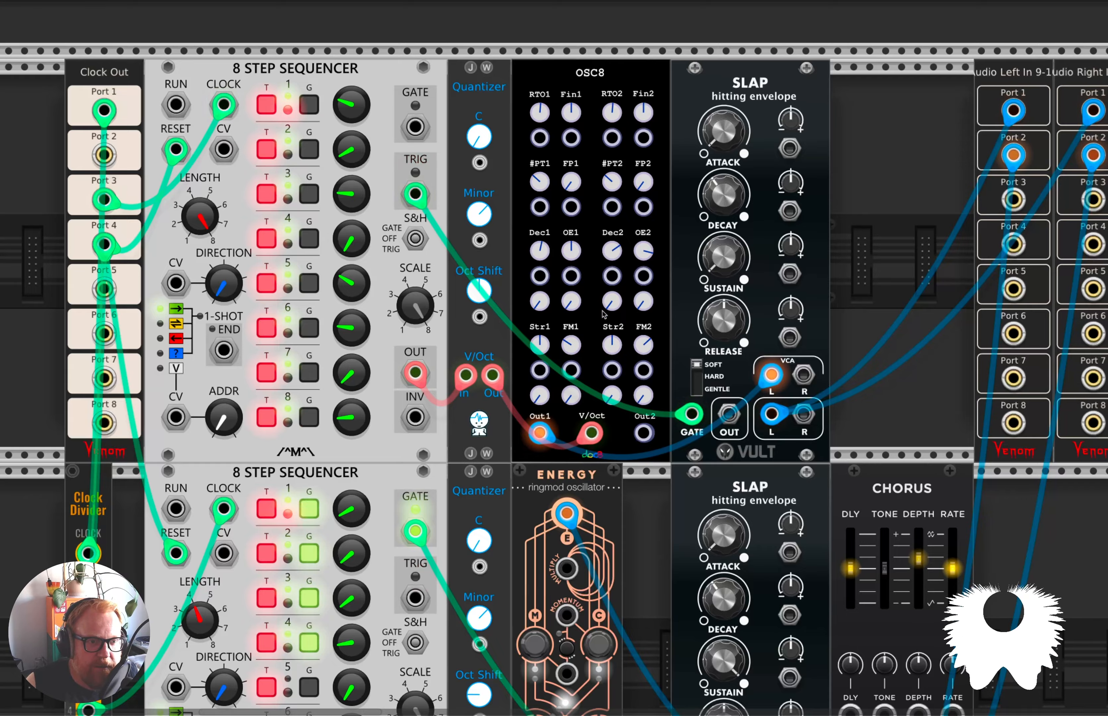
scroll(604, 319, "down", 1)
scroll(602, 319, "down", 4)
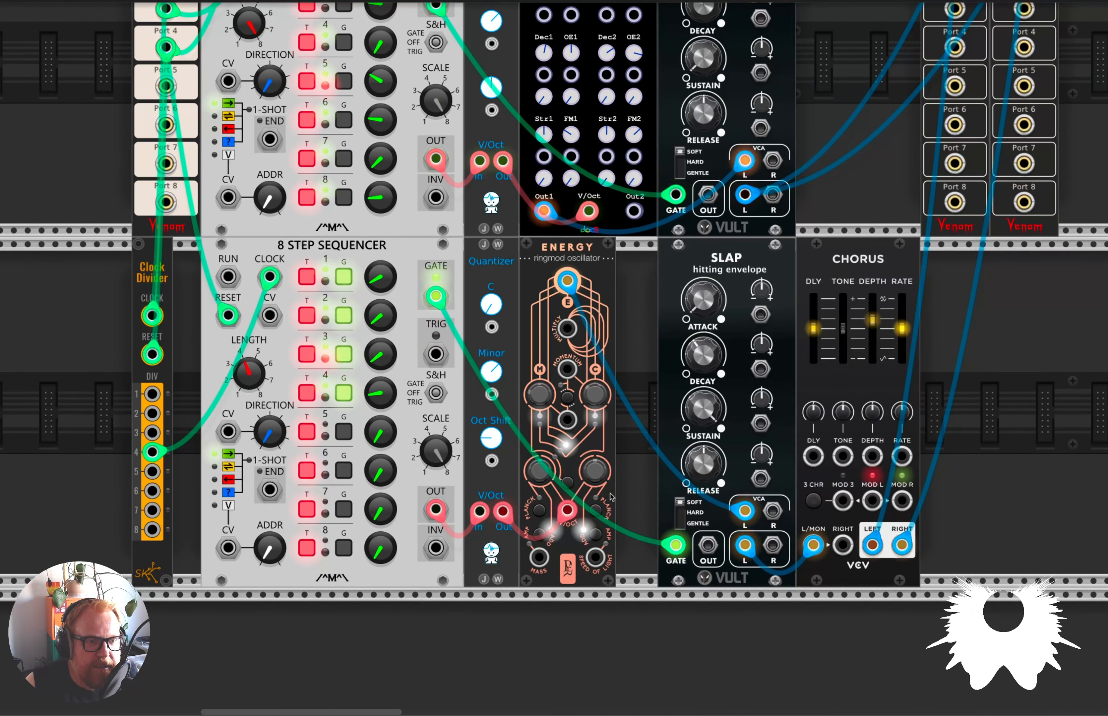
right_click(572, 566)
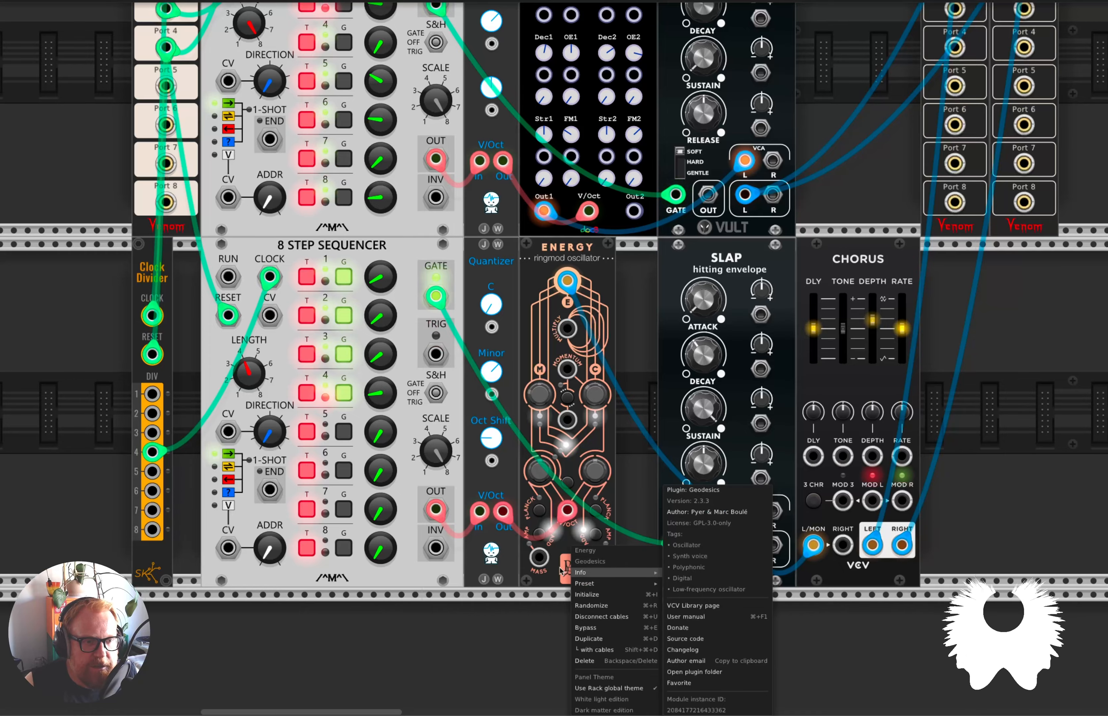
left_click(558, 573)
scroll(639, 468, "down", 3)
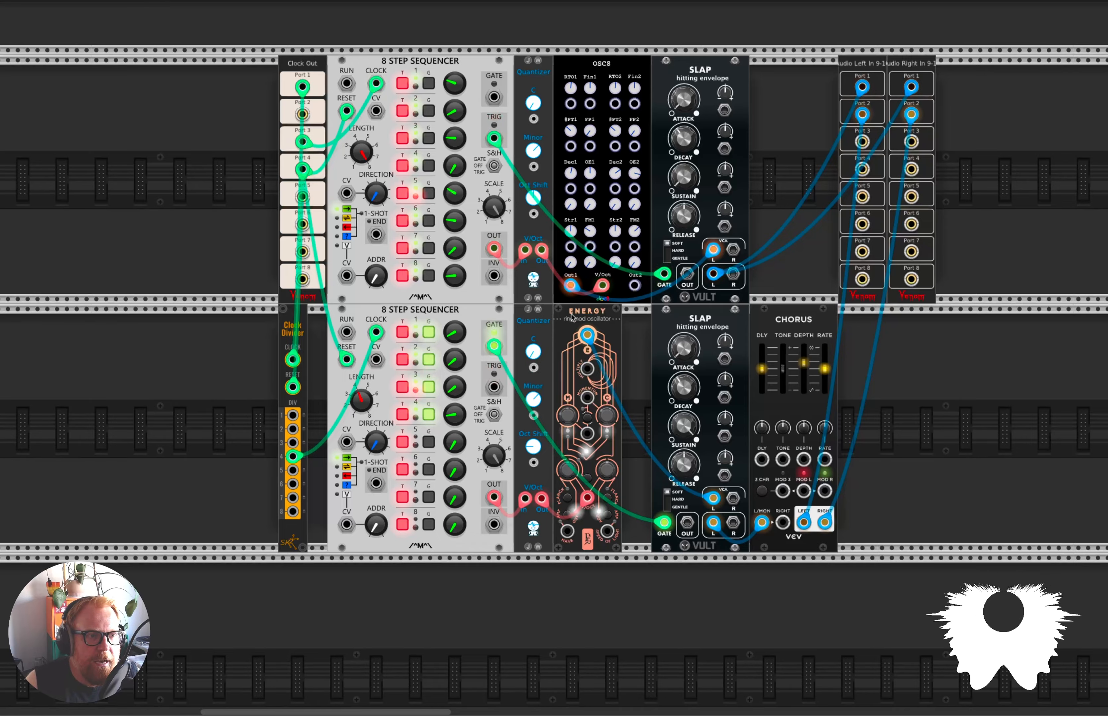
Unmute channels 9 and 10 on the MixMaster to bring in the two melodic voices.
scroll(573, 319, "up", 3)
scroll(572, 319, "up", 6)
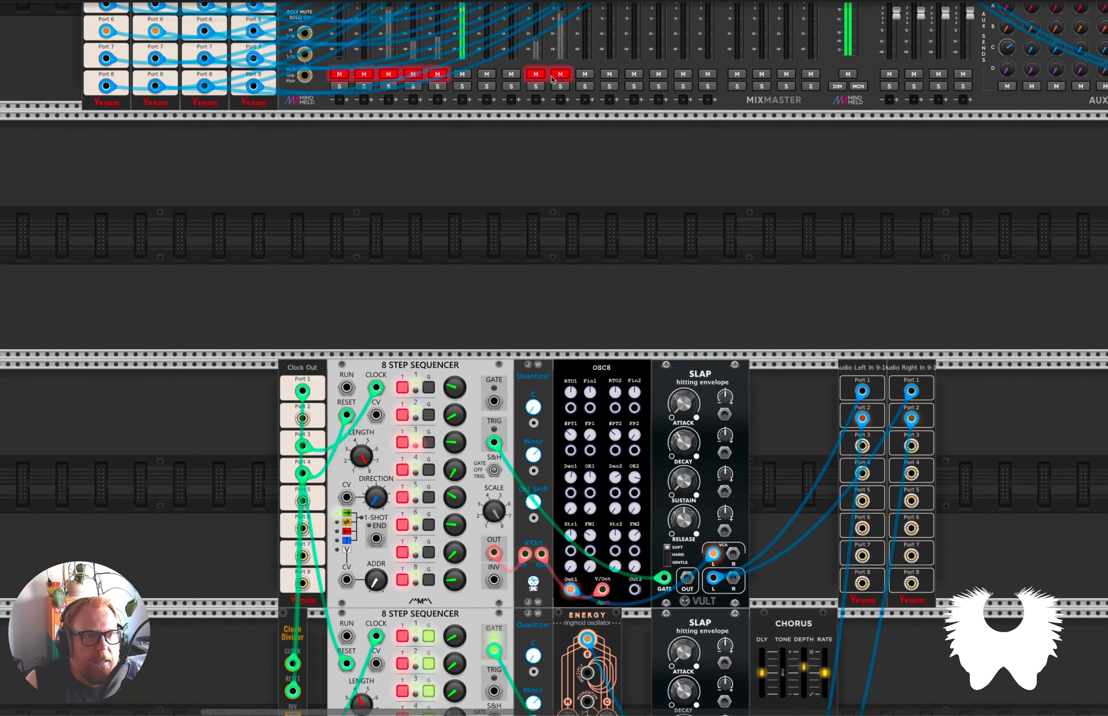
left_click(541, 75)
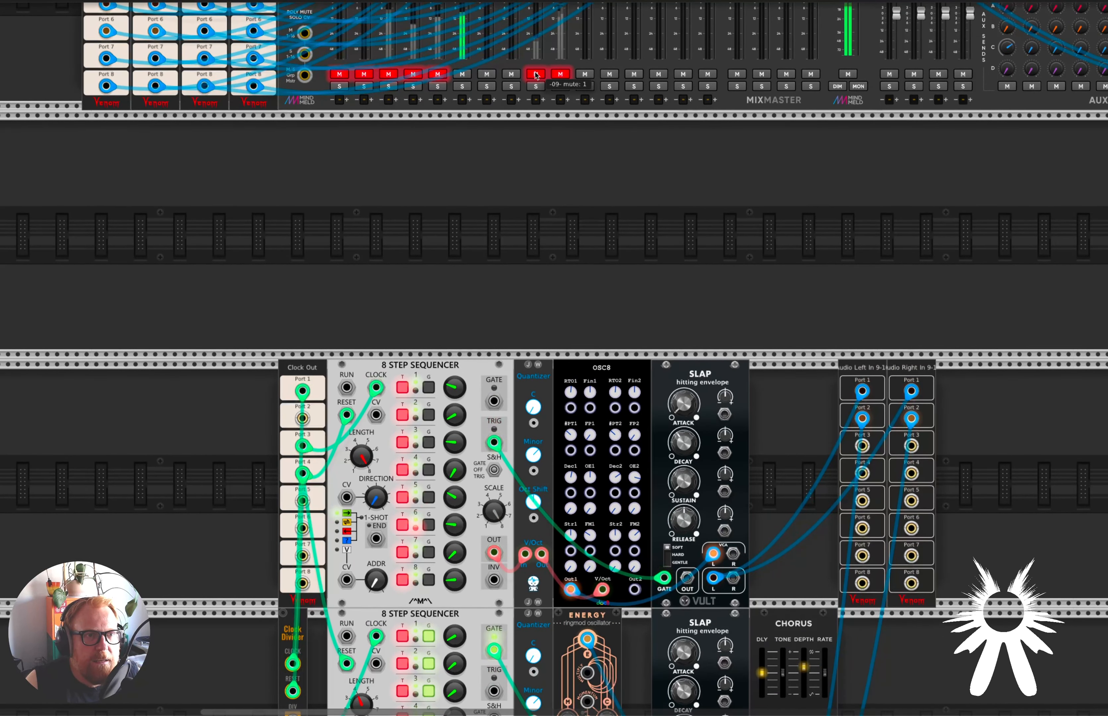
left_click(560, 74)
Set the master Compressor's threshold to about -11.3 dB.
scroll(562, 147, "up", 5)
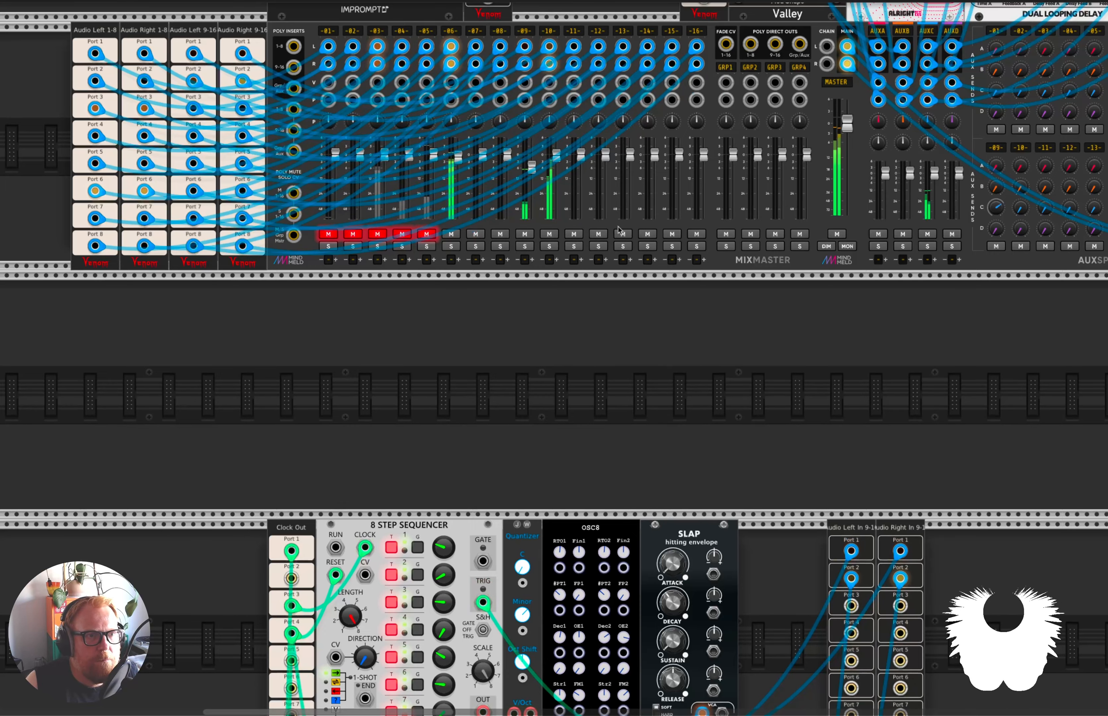
scroll(620, 230, "right", 8)
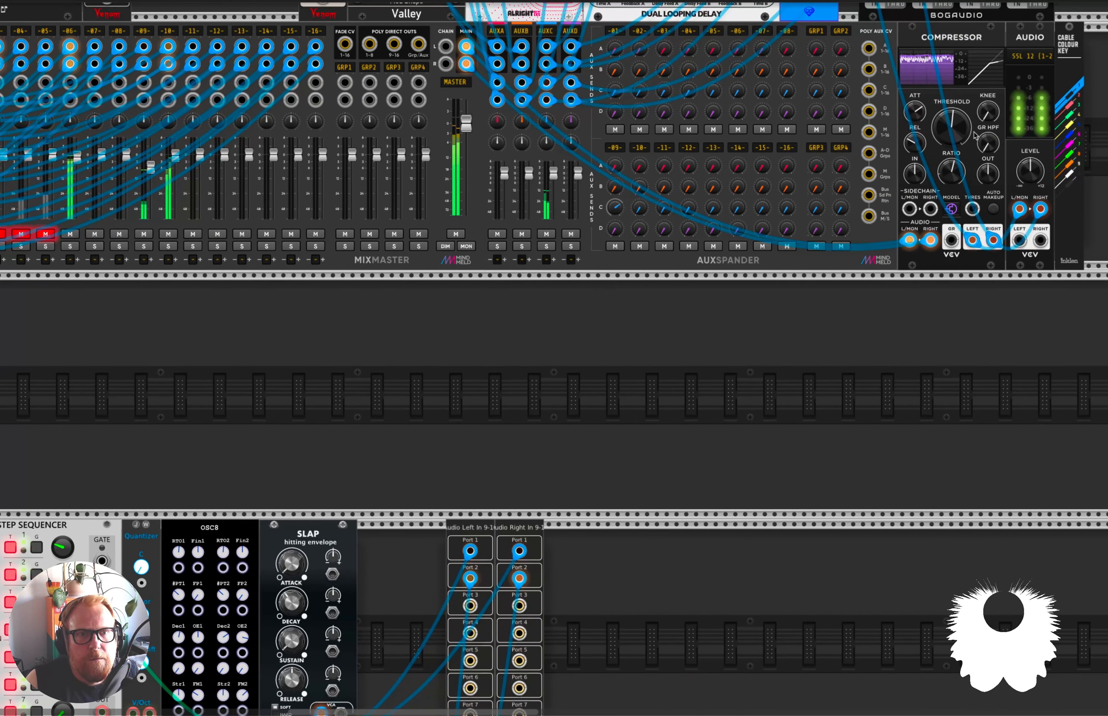
left_click_drag(973, 134, 972, 120)
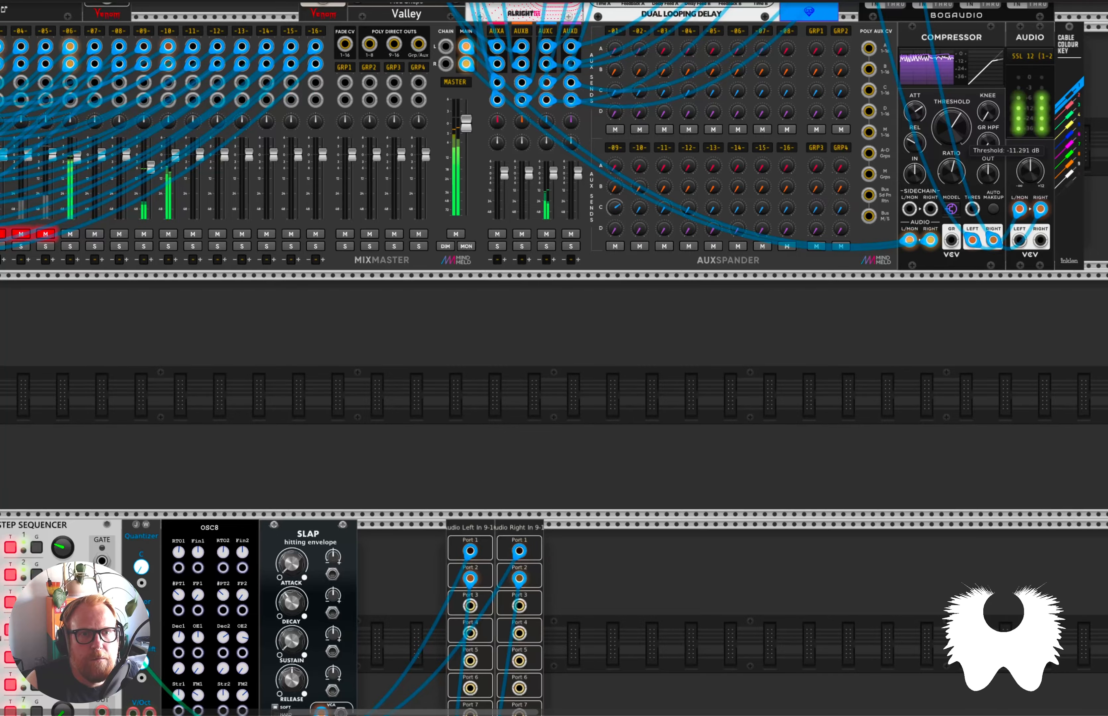
scroll(749, 289, "left", 3)
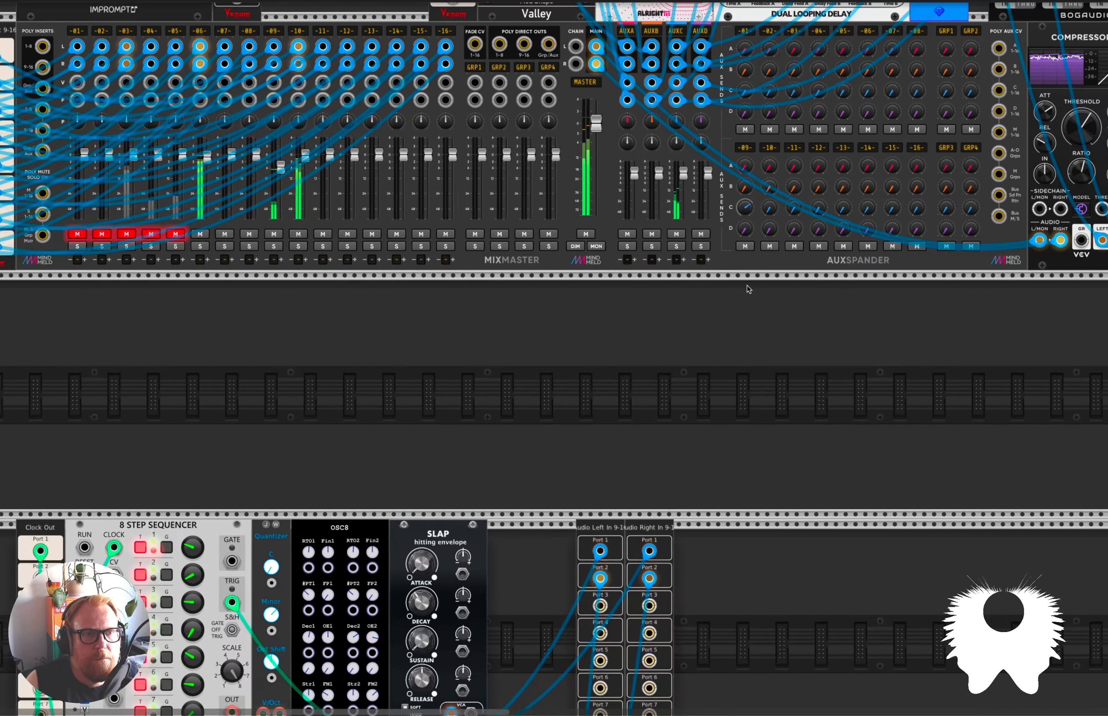
Unmute channel 5 on the MixMaster and lower its level to about -9.1 dB.
scroll(748, 289, "down", 8)
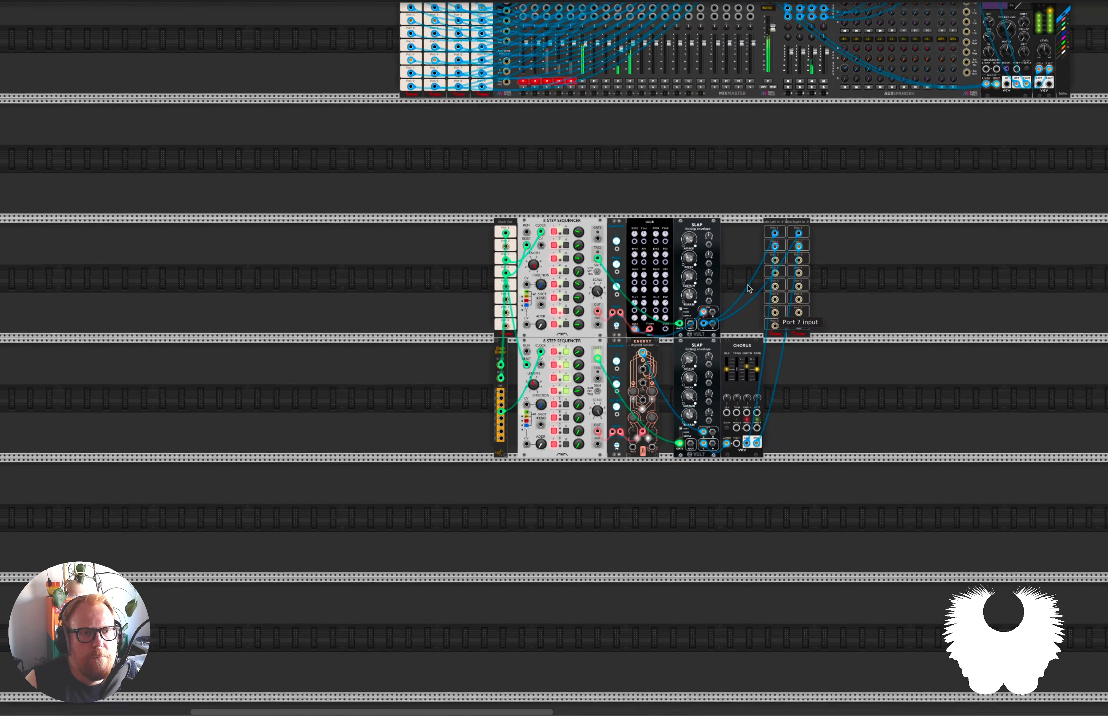
scroll(749, 289, "down", 1)
scroll(826, 268, "right", 9)
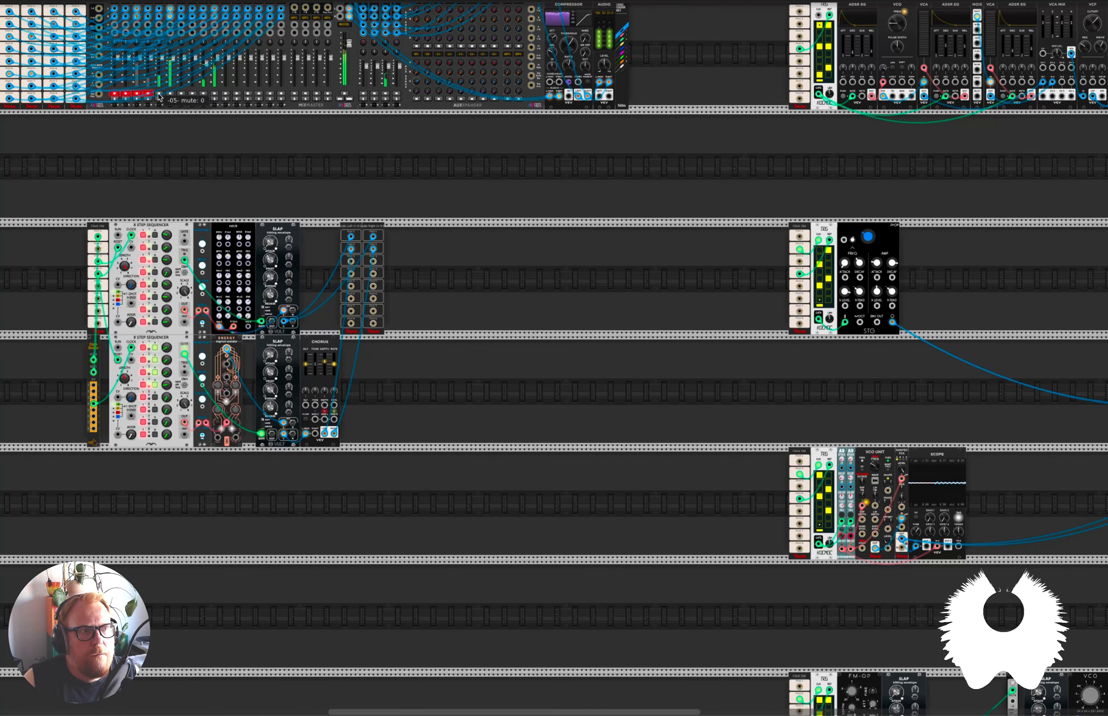
scroll(710, 377, "right", 12)
scroll(470, 367, "left", 17)
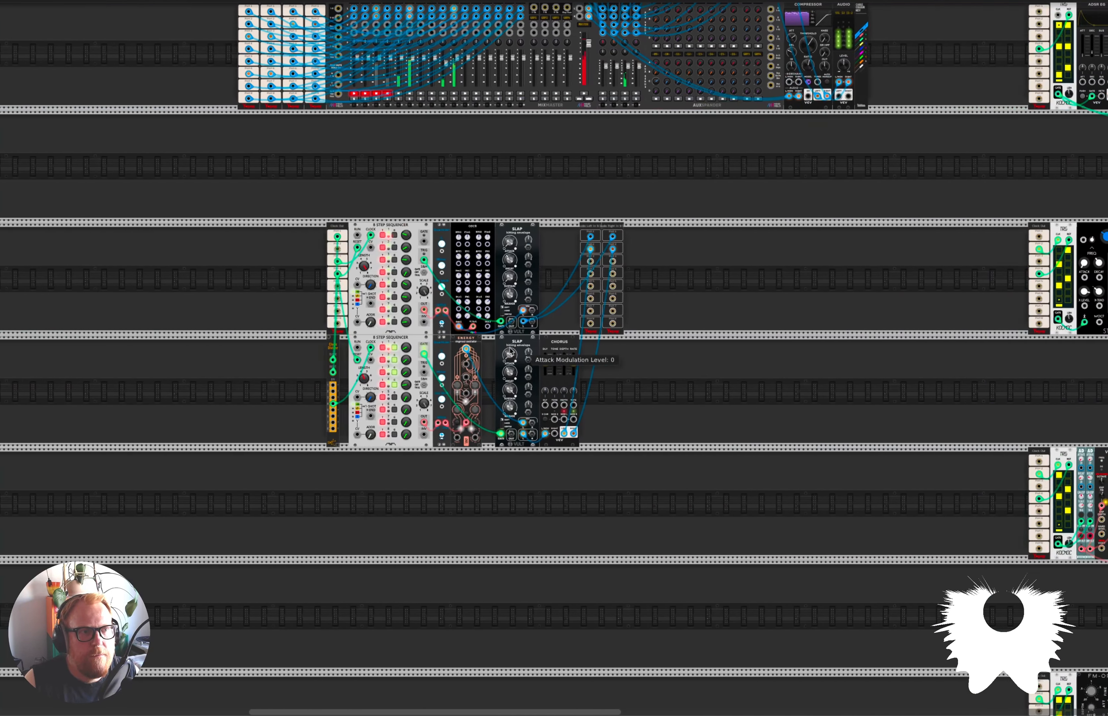
scroll(457, 202, "left", 2)
scroll(489, 301, "up", 5)
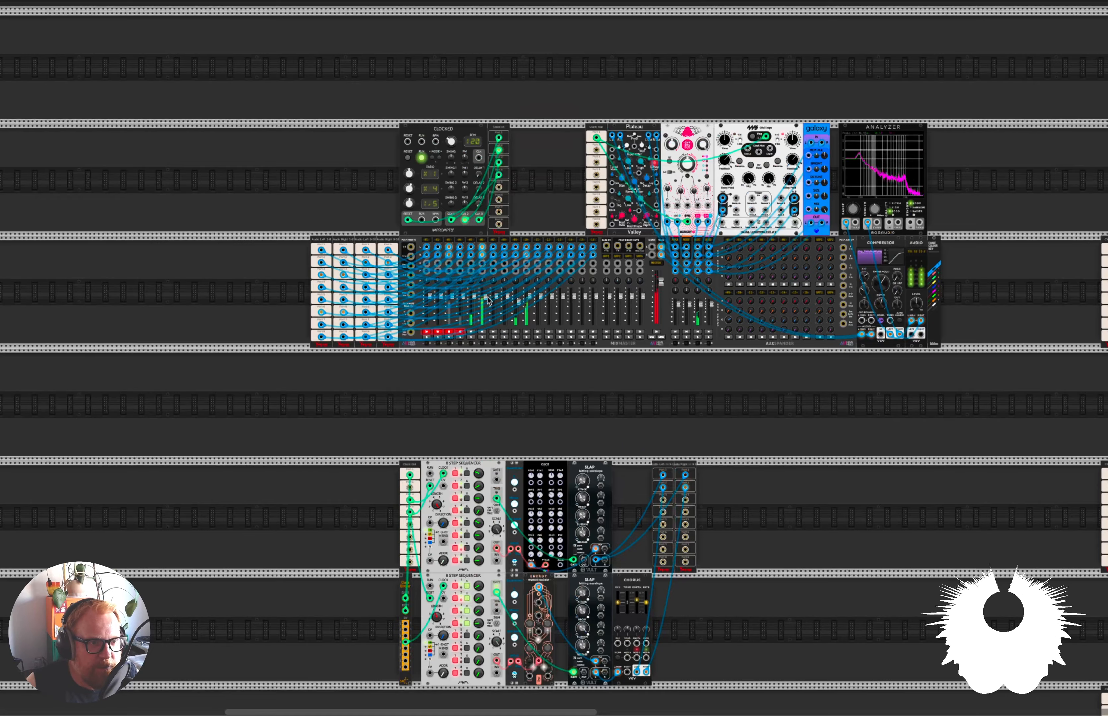
left_click_drag(474, 296, 474, 306)
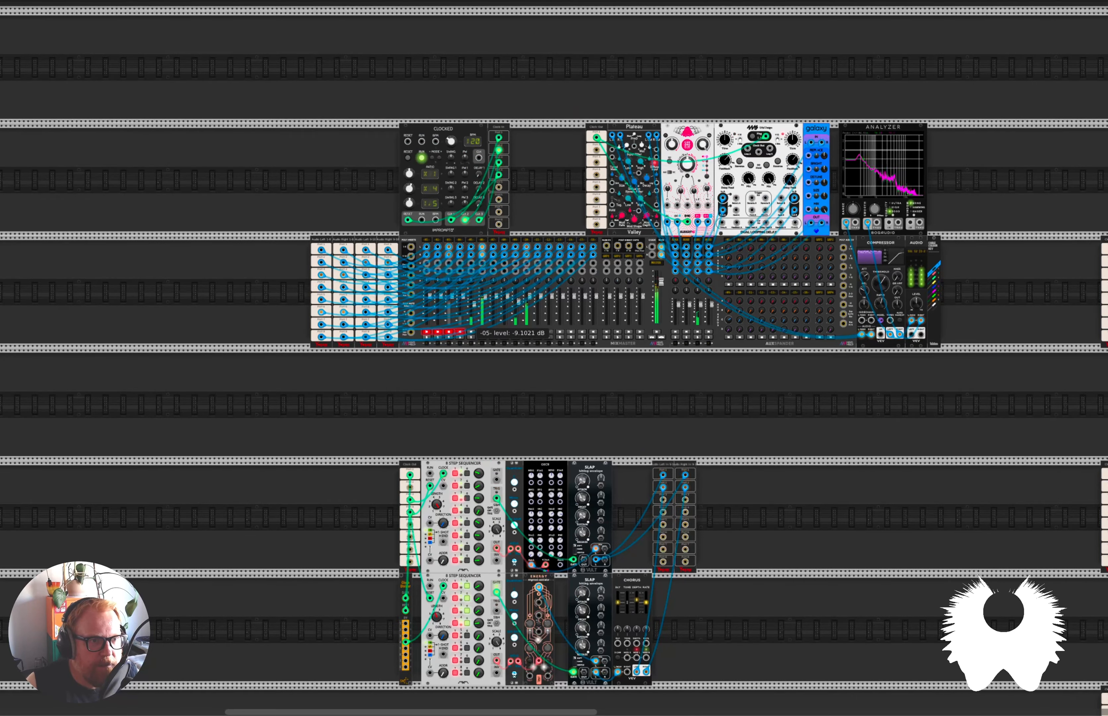
scroll(642, 287, "up", 5)
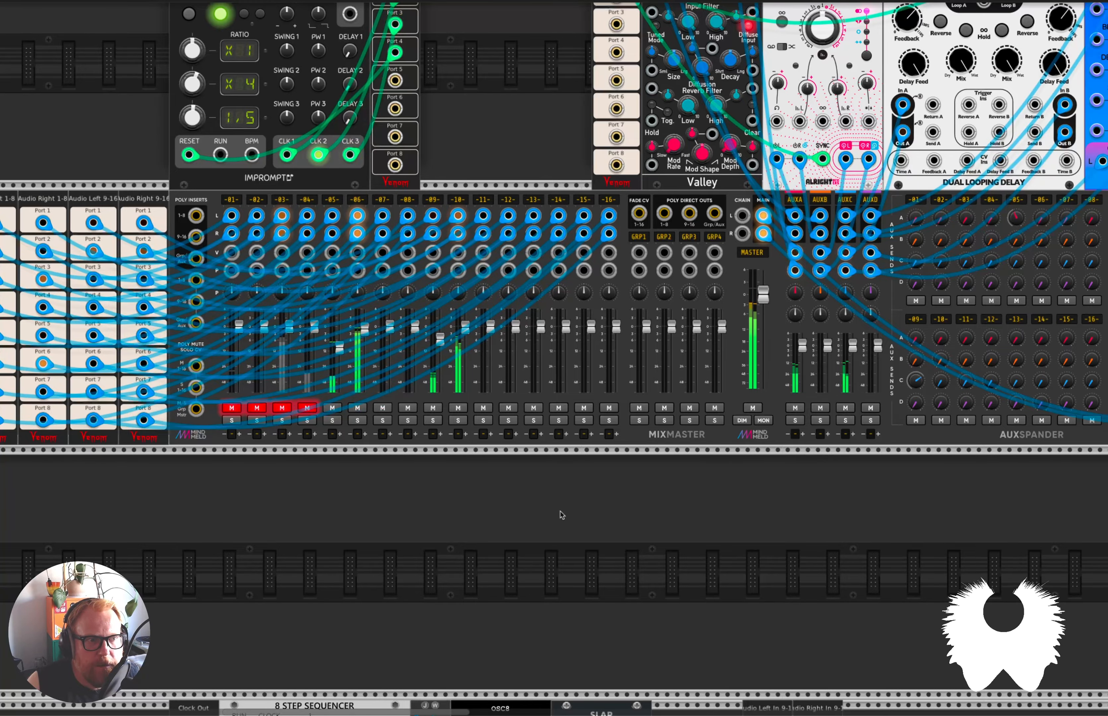
Return to the percussion rack's MIX4 and lower its channel 3 level slightly.
scroll(563, 516, "down", 10)
scroll(605, 524, "right", 6)
scroll(671, 537, "down", 10)
scroll(684, 538, "right", 6)
scroll(737, 556, "down", 2)
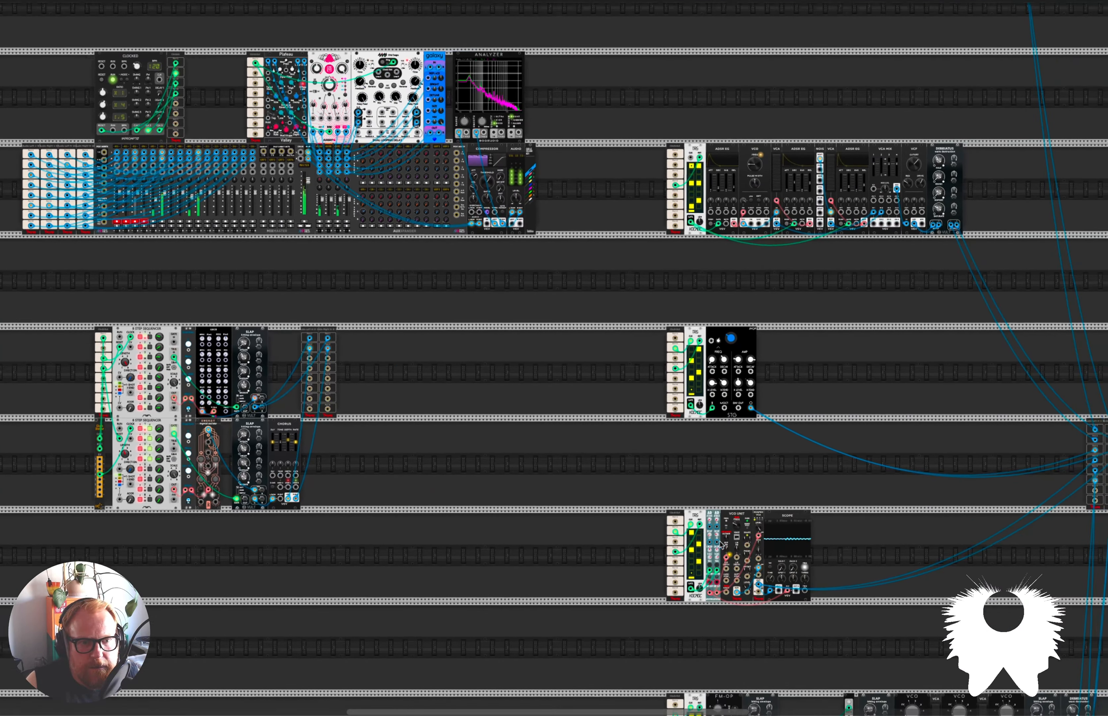
scroll(722, 545, "down", 6)
scroll(722, 545, "right", 6)
scroll(729, 548, "down", 4)
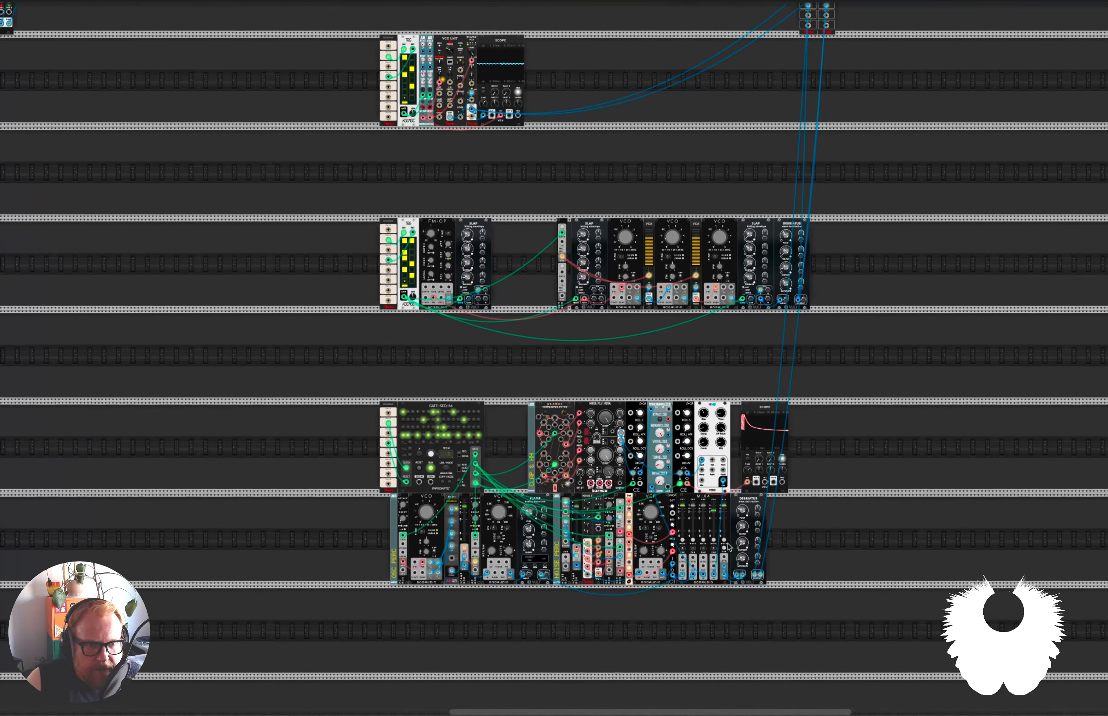
scroll(727, 545, "down", 2)
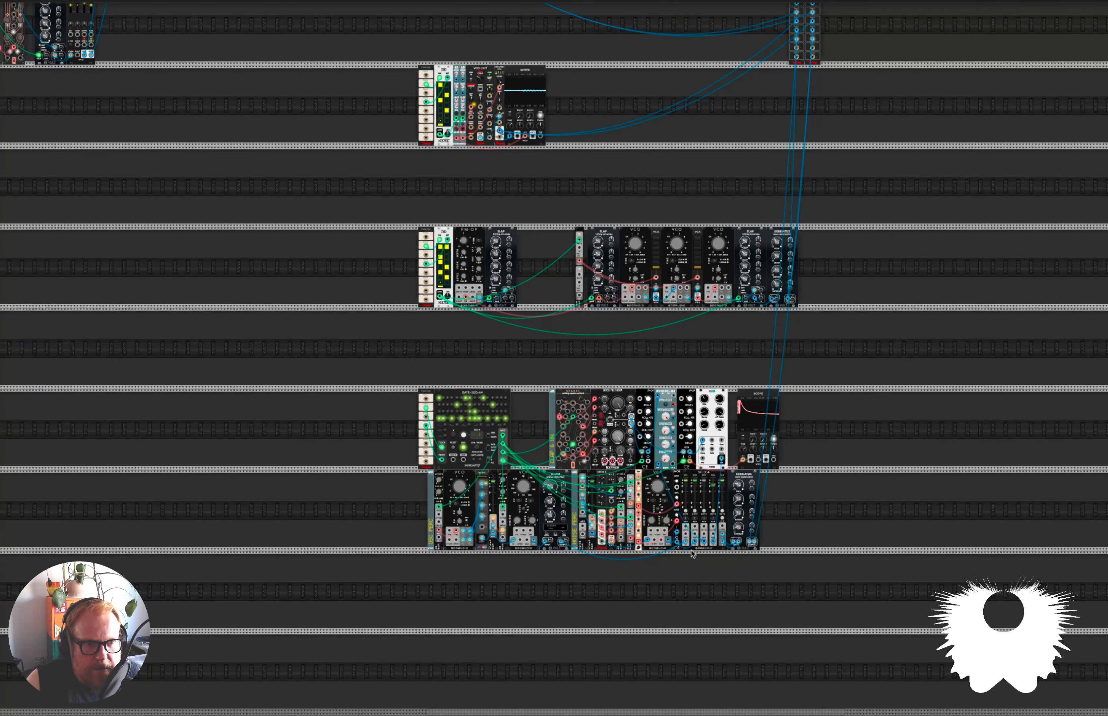
scroll(705, 512, "up", 8)
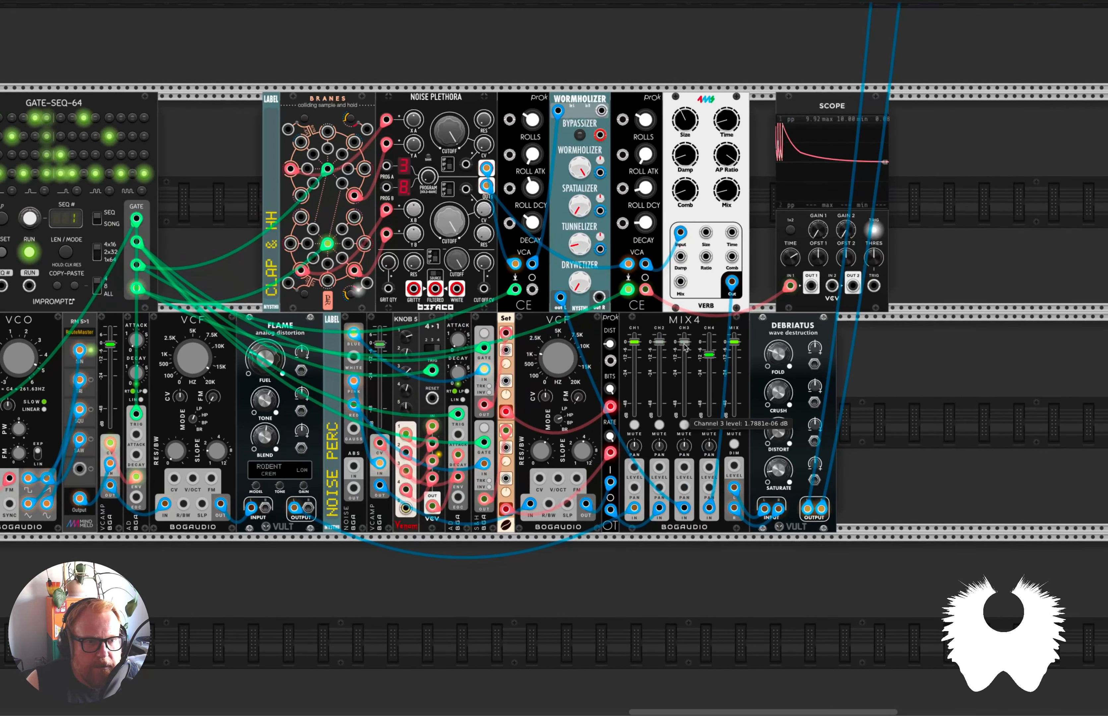
left_click_drag(684, 342, 684, 346)
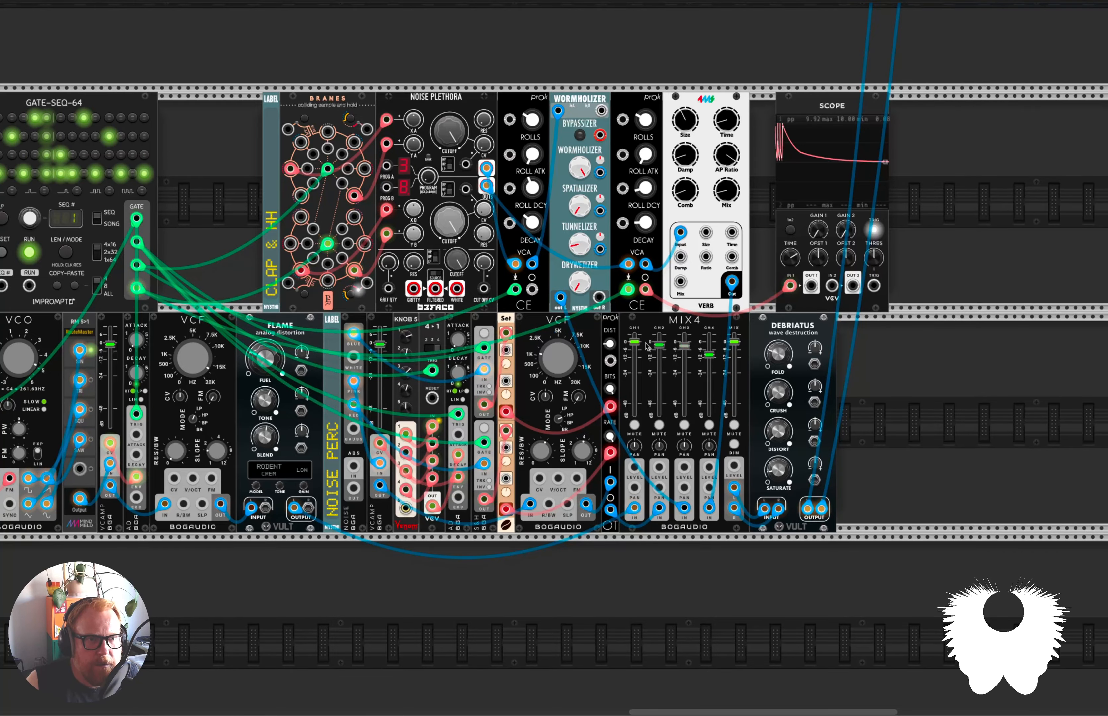
Return to the MixMaster and mute channel 1.
scroll(658, 343, "down", 3)
scroll(448, 308, "up", 10)
scroll(452, 306, "left", 10)
scroll(448, 306, "left", 10)
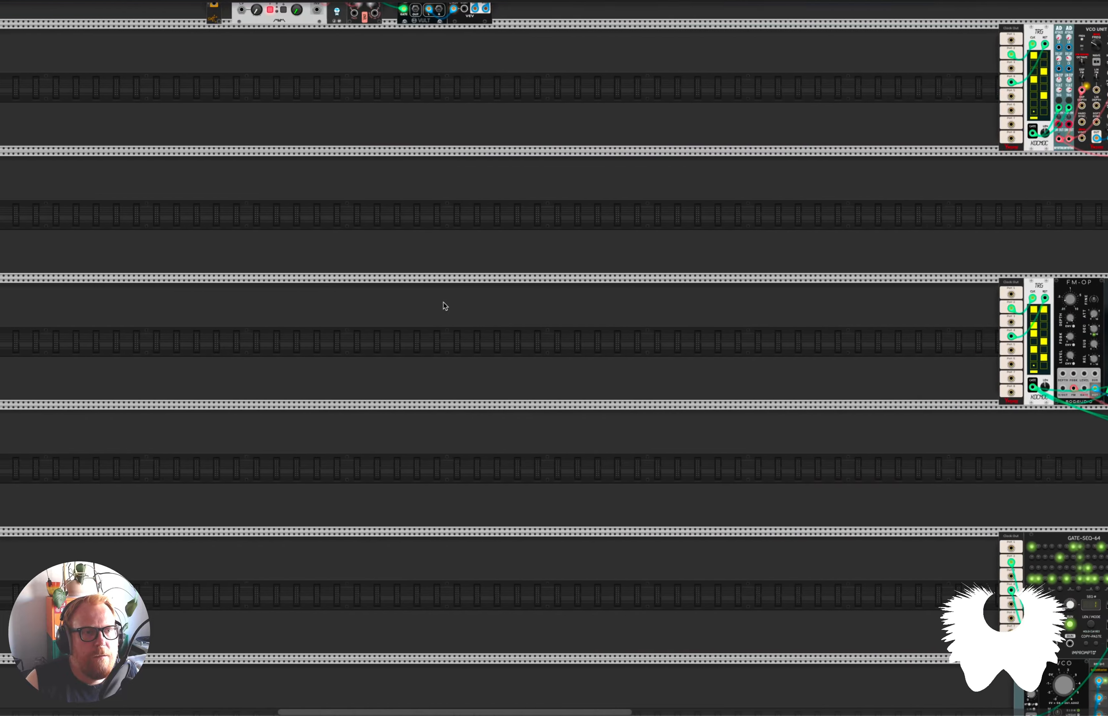
scroll(448, 307, "up", 8)
scroll(401, 275, "up", 2)
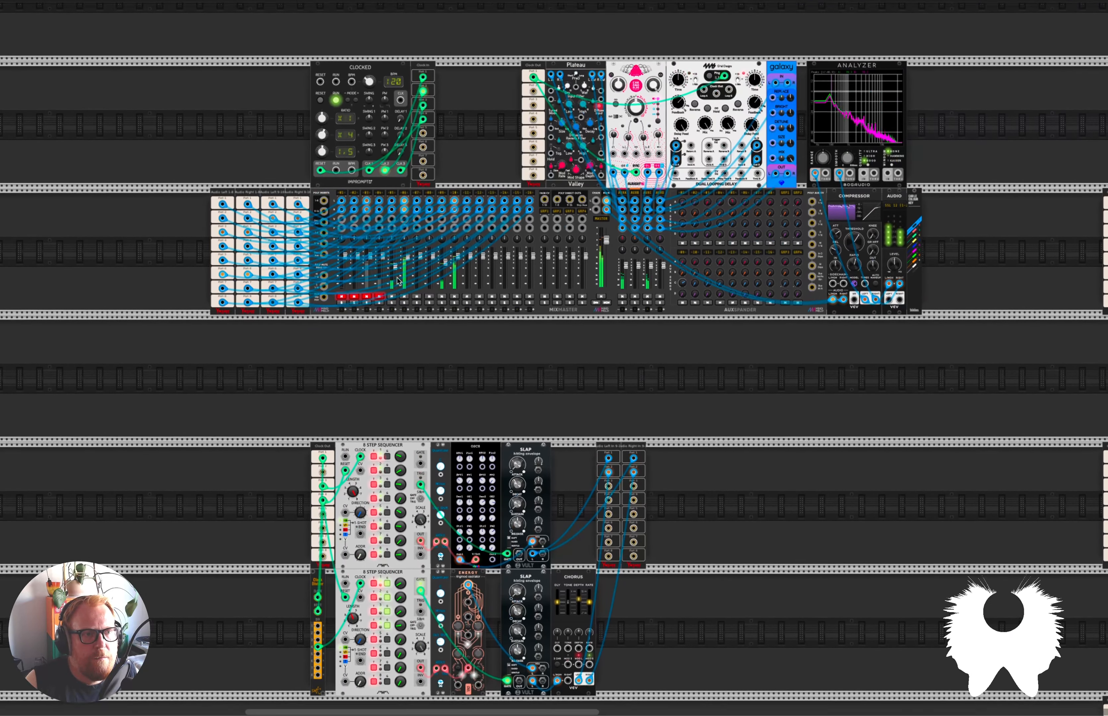
scroll(402, 298, "up", 5)
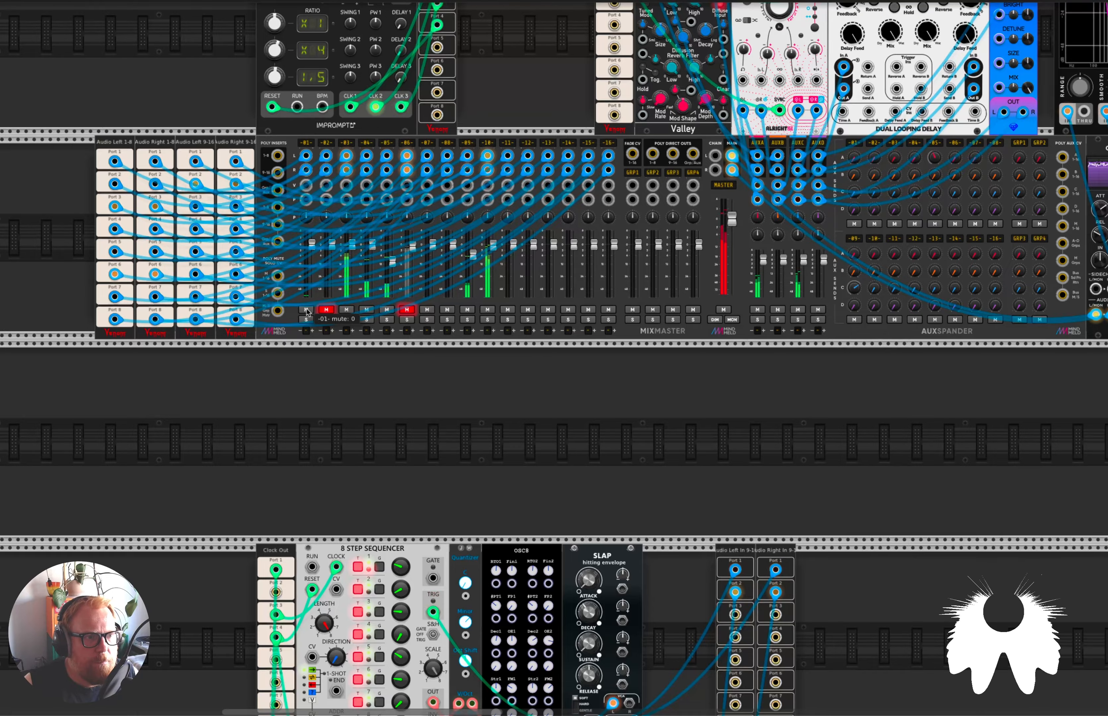
left_click(306, 310)
Check the STG drum's frequency envelope decay and lower MixMaster channel 5's level to about -12.7 dB.
scroll(510, 446, "down", 5)
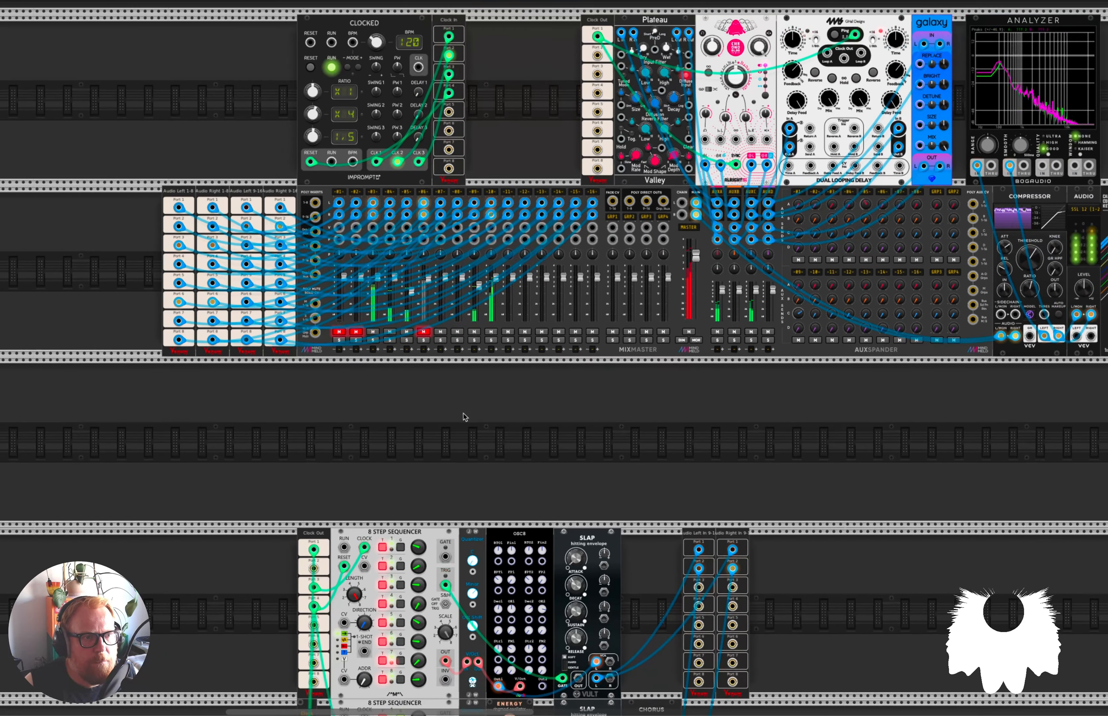
scroll(459, 415, "down", 3)
scroll(716, 478, "right", 12)
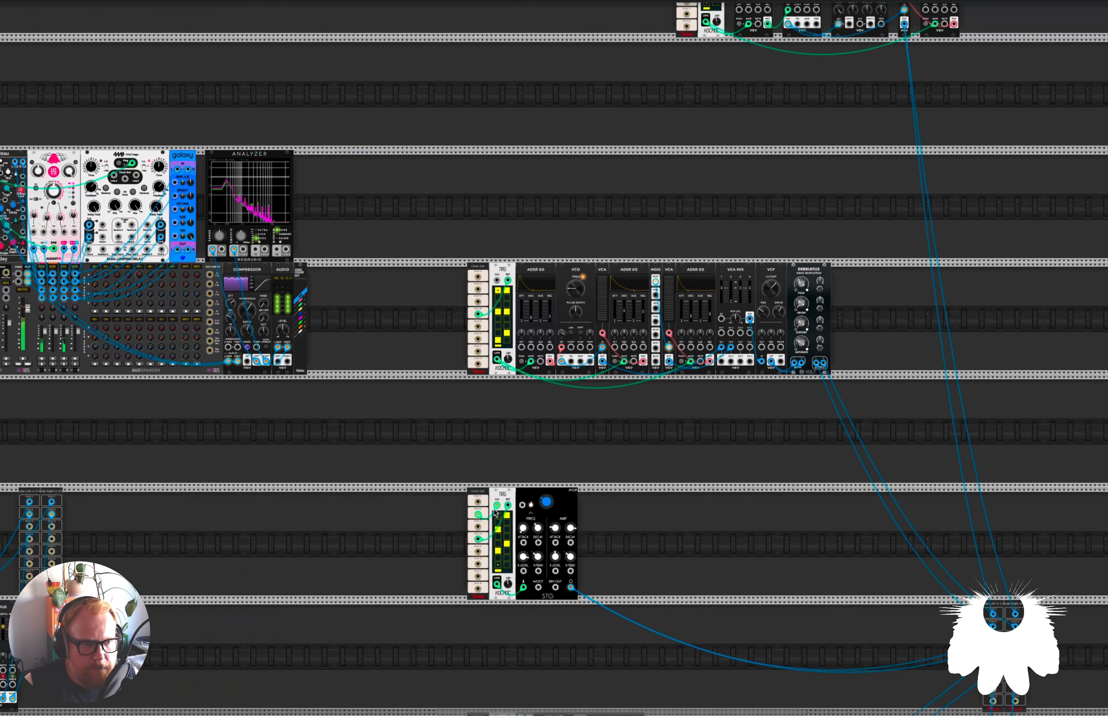
scroll(498, 511, "up", 5)
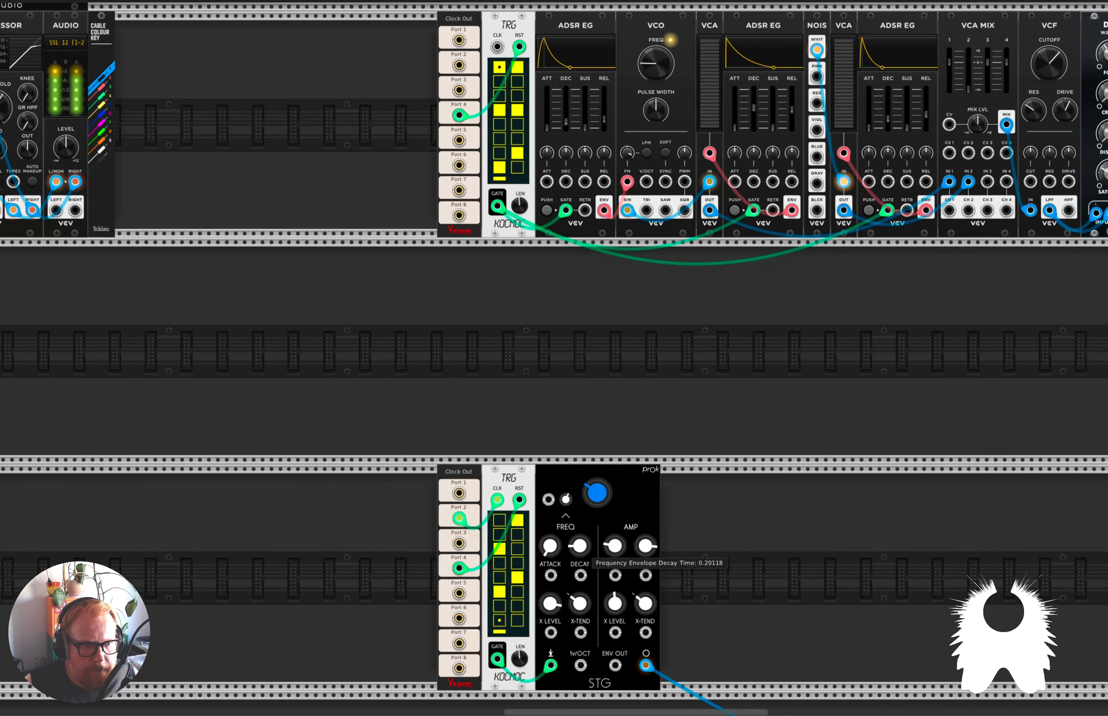
scroll(580, 552, "down", 1)
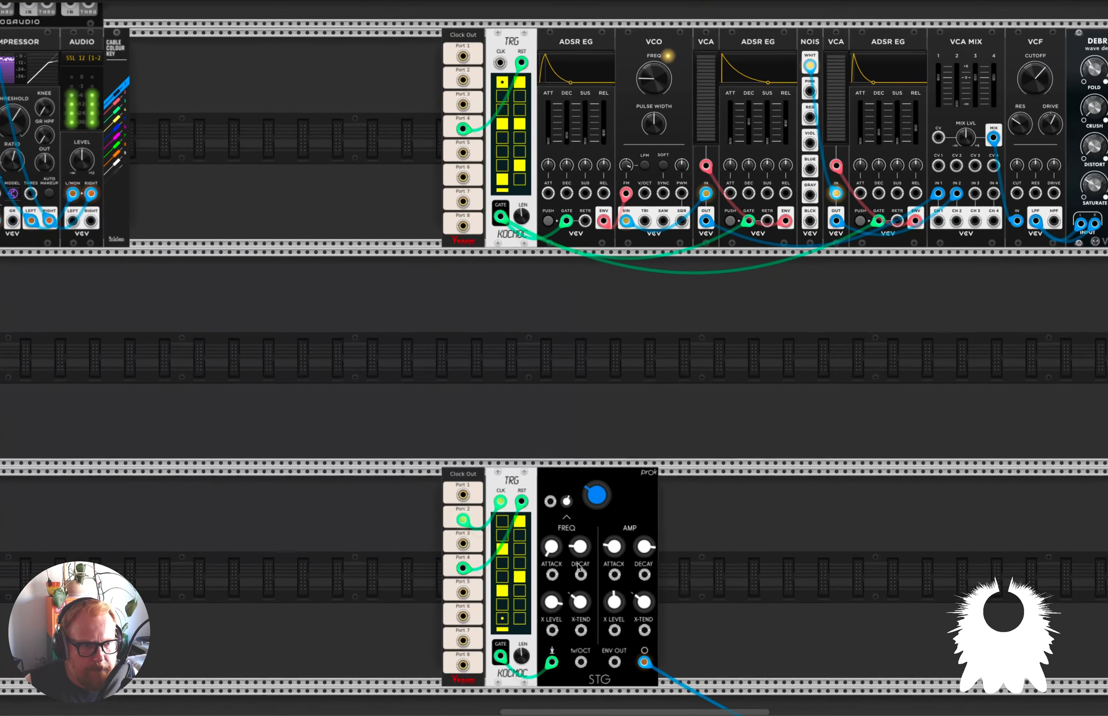
scroll(580, 552, "up", 2)
scroll(459, 329, "up", 1)
scroll(459, 332, "down", 5)
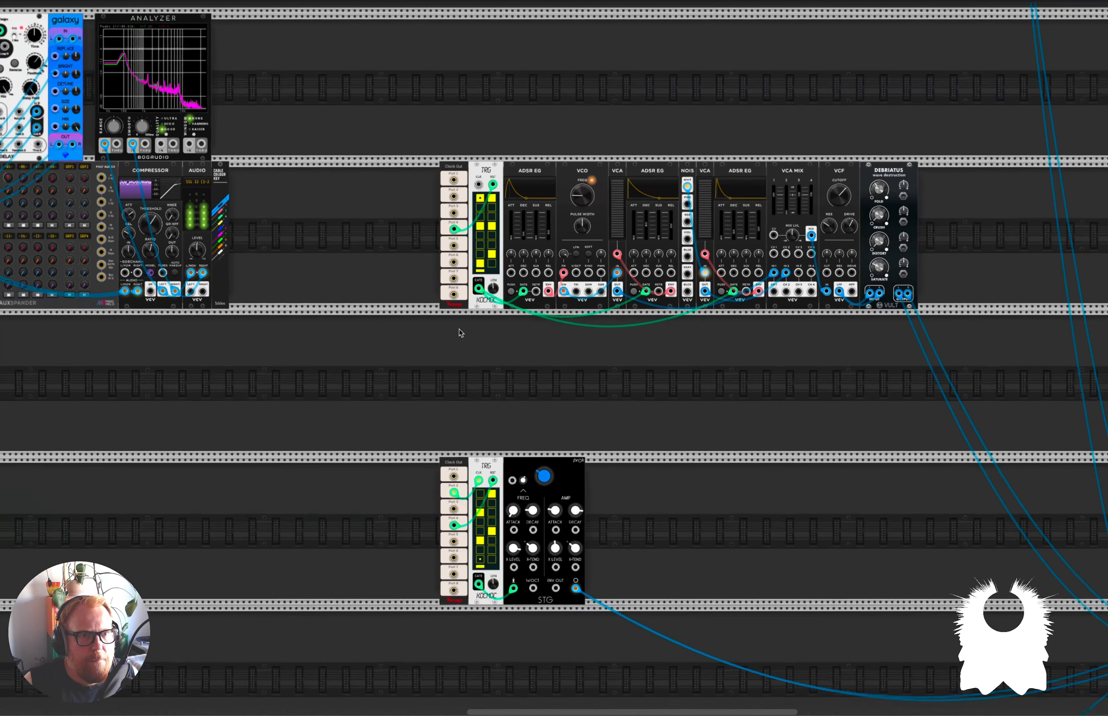
scroll(458, 332, "left", 5)
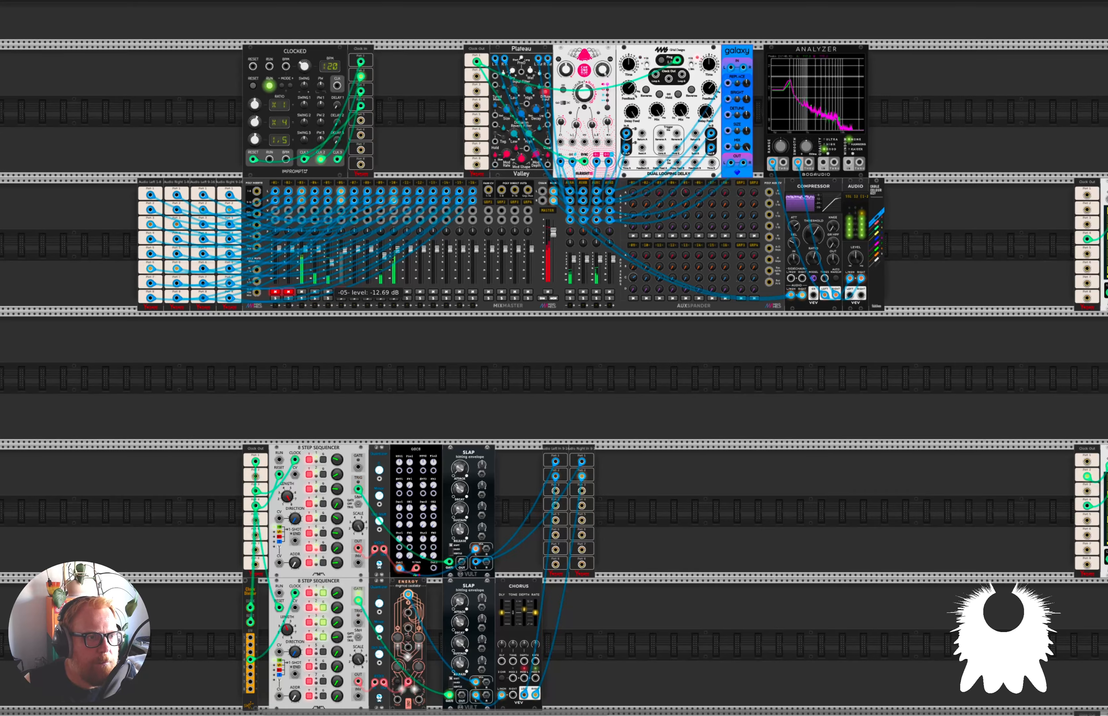
Slightly adjust the decay of the final SLAP envelope in the three-VCO drum voice.
scroll(552, 391, "down", 8)
scroll(552, 391, "right", 8)
scroll(552, 391, "down", 3)
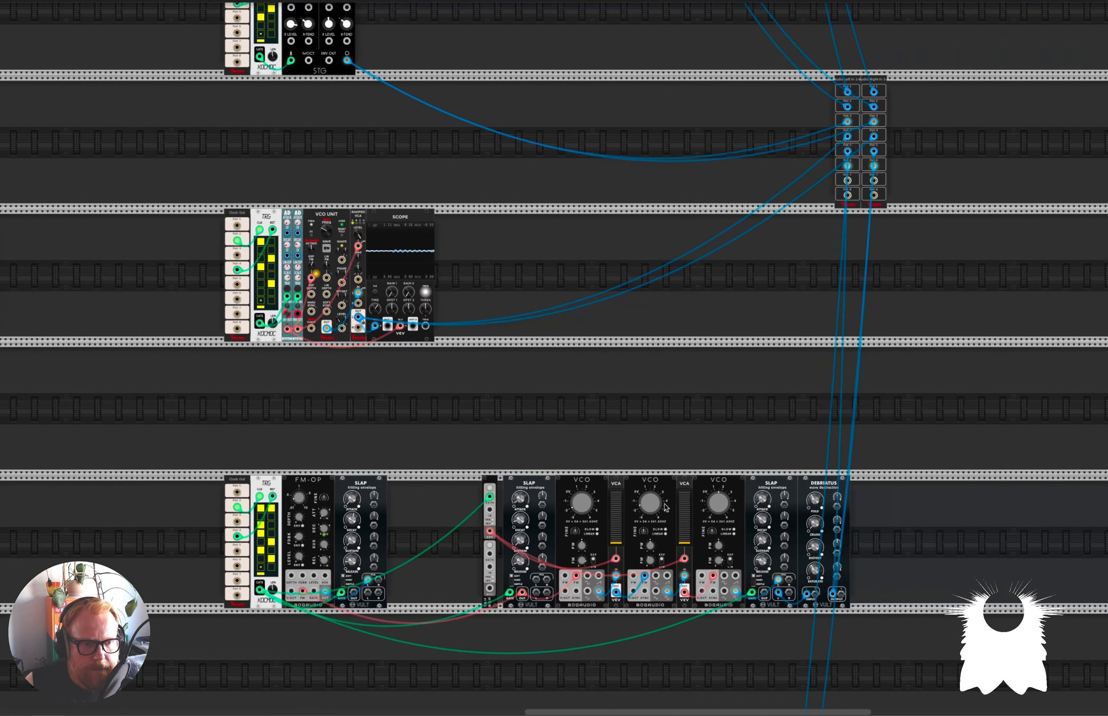
scroll(715, 451, "up", 6)
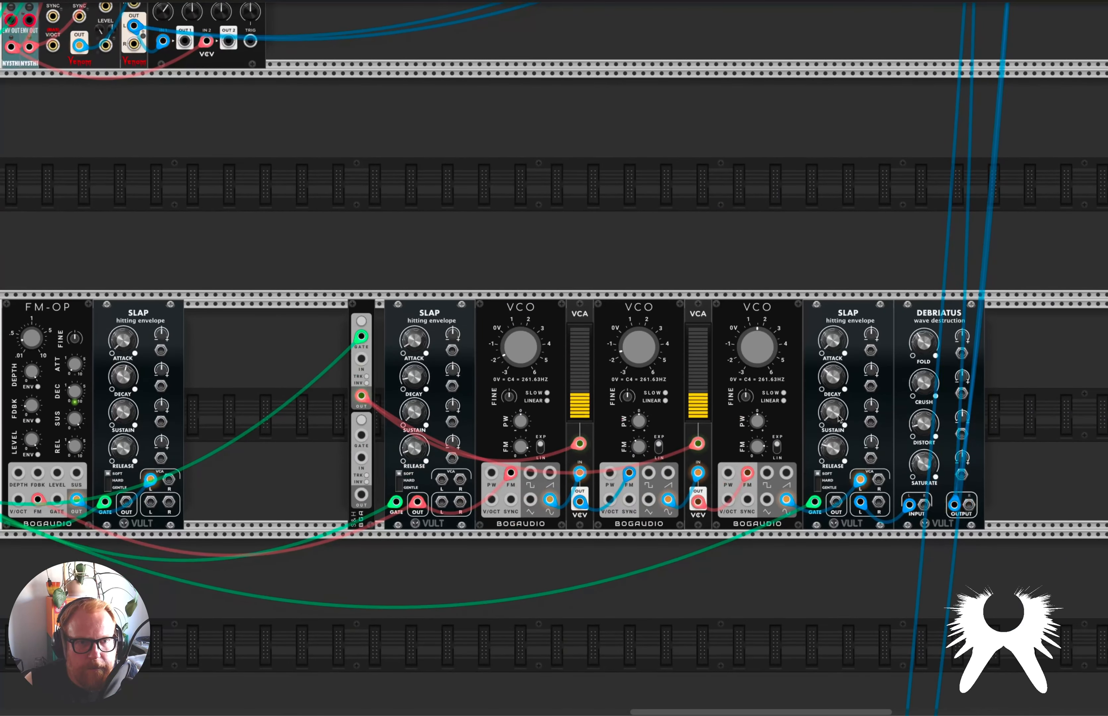
mouse_move(837, 380)
left_mouse_down()
mouse_move(837, 414)
mouse_move(833, 371)
left_mouse_up()
scroll(367, 357, "down", 5)
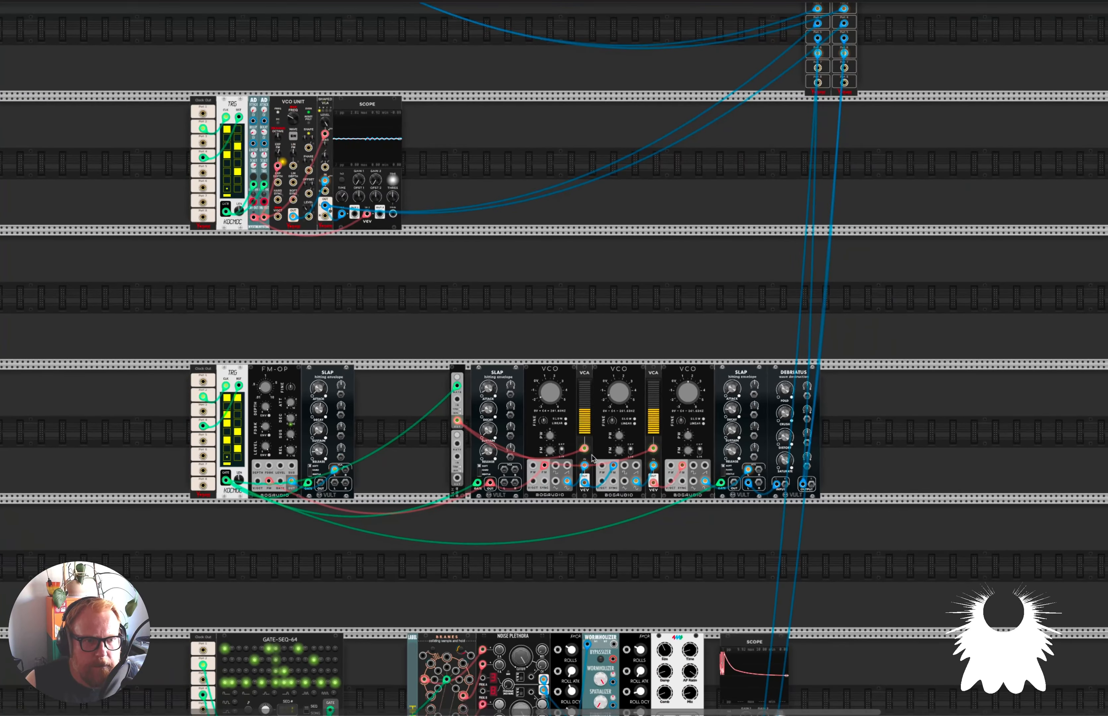
Lower the MASTER level on the MixMaster to about -2 dB.
scroll(367, 357, "up", 3)
scroll(372, 357, "up", 13)
scroll(374, 356, "left", 12)
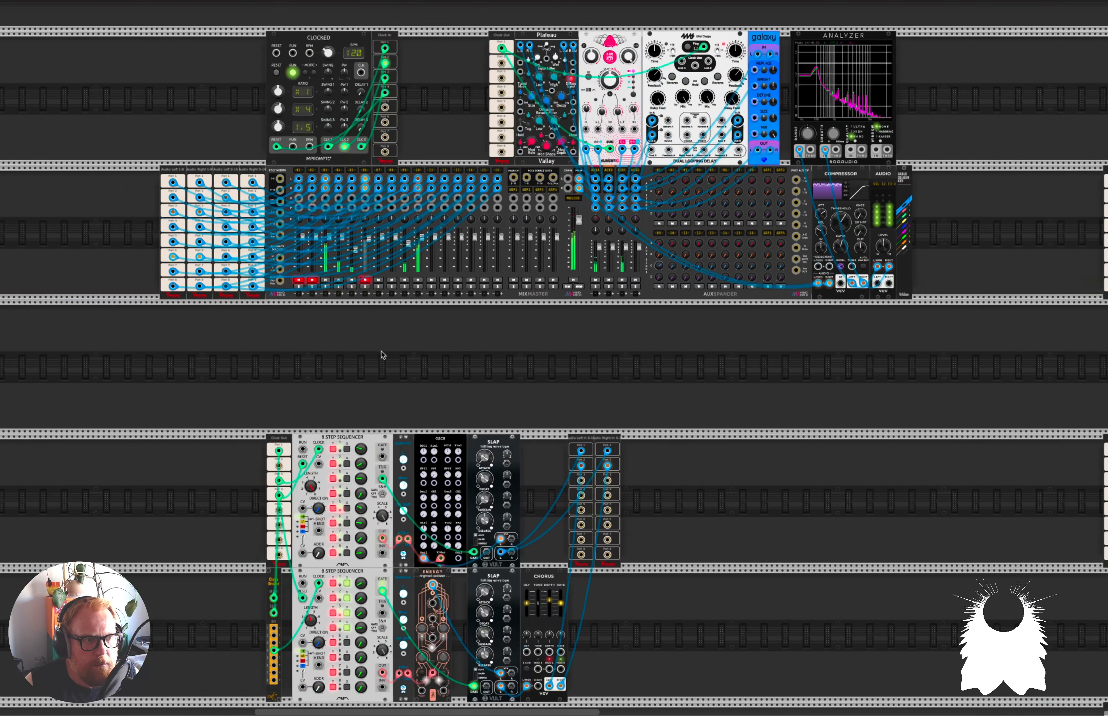
scroll(692, 333, "up", 1)
scroll(692, 333, "up", 1)
scroll(692, 333, "right", 1)
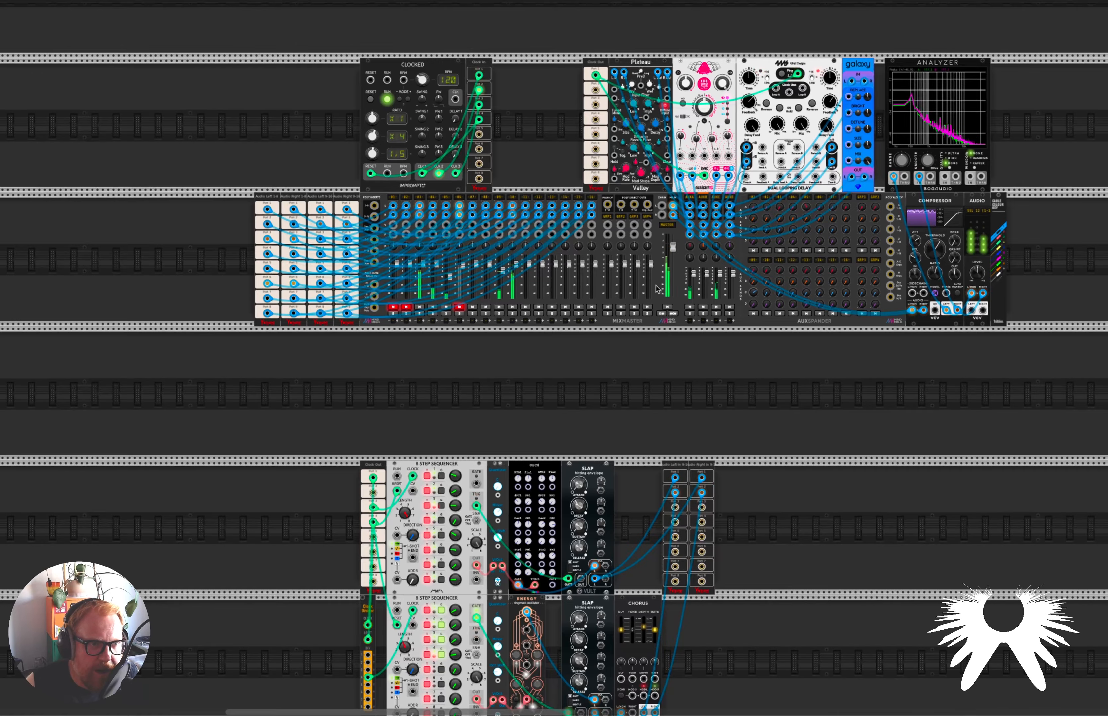
scroll(776, 250, "up", 5)
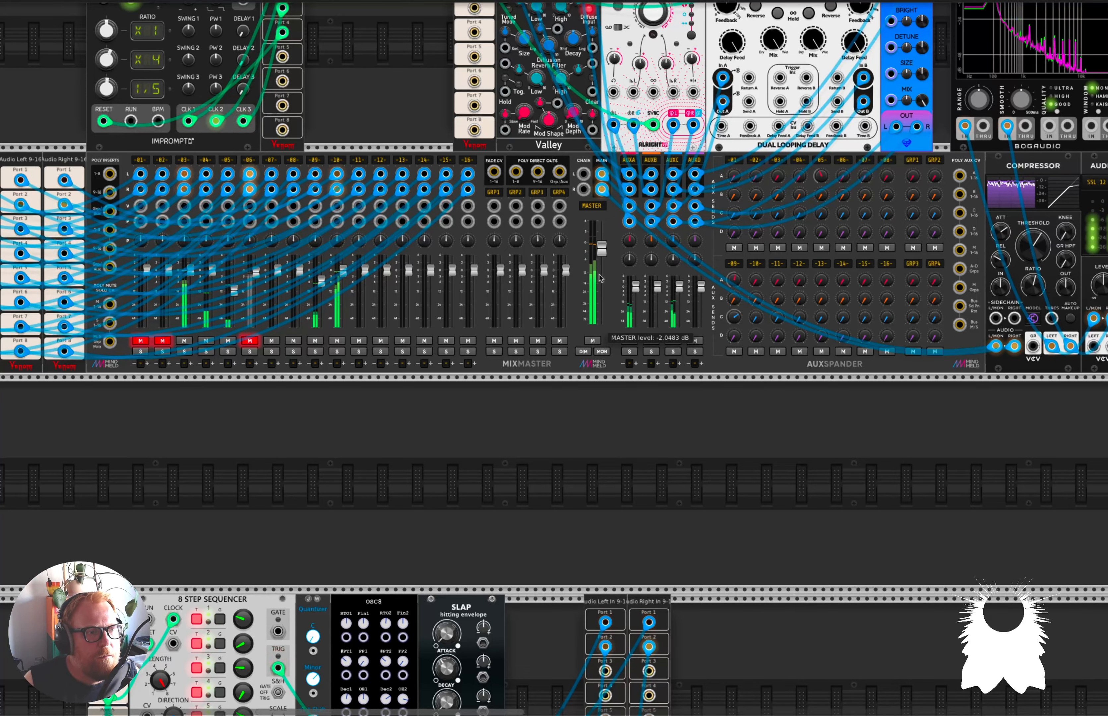
Unmute channel 6 on the MixMaster and set its level to about -2.3 dB.
scroll(577, 399, "down", 4)
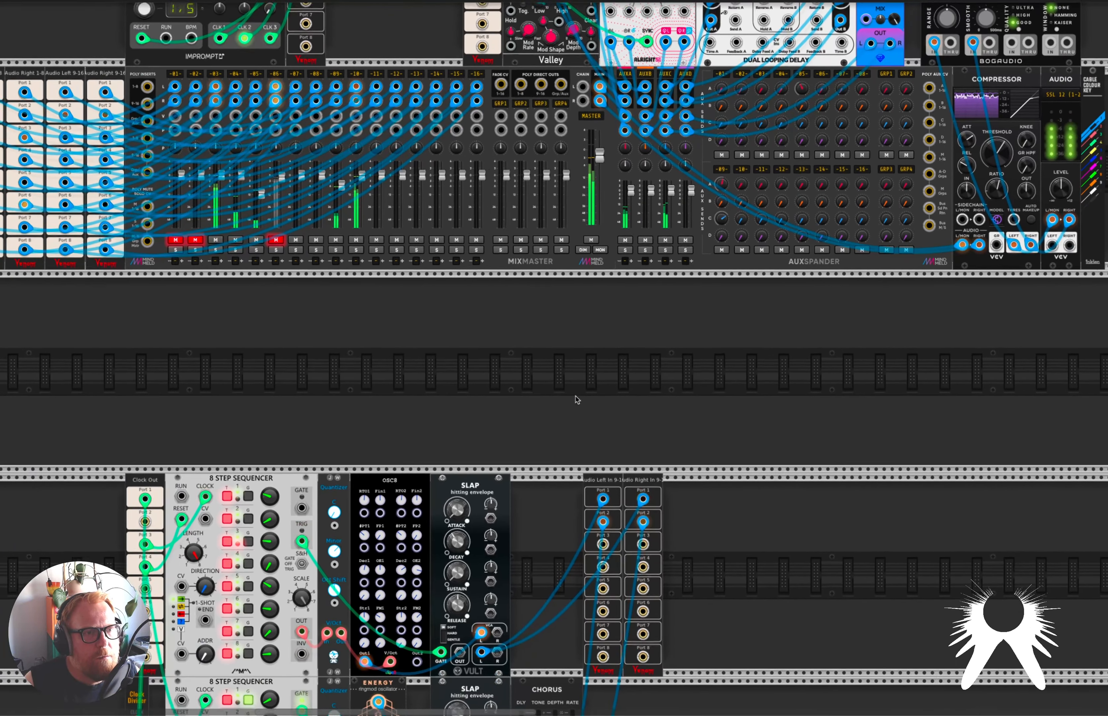
scroll(577, 400, "down", 1)
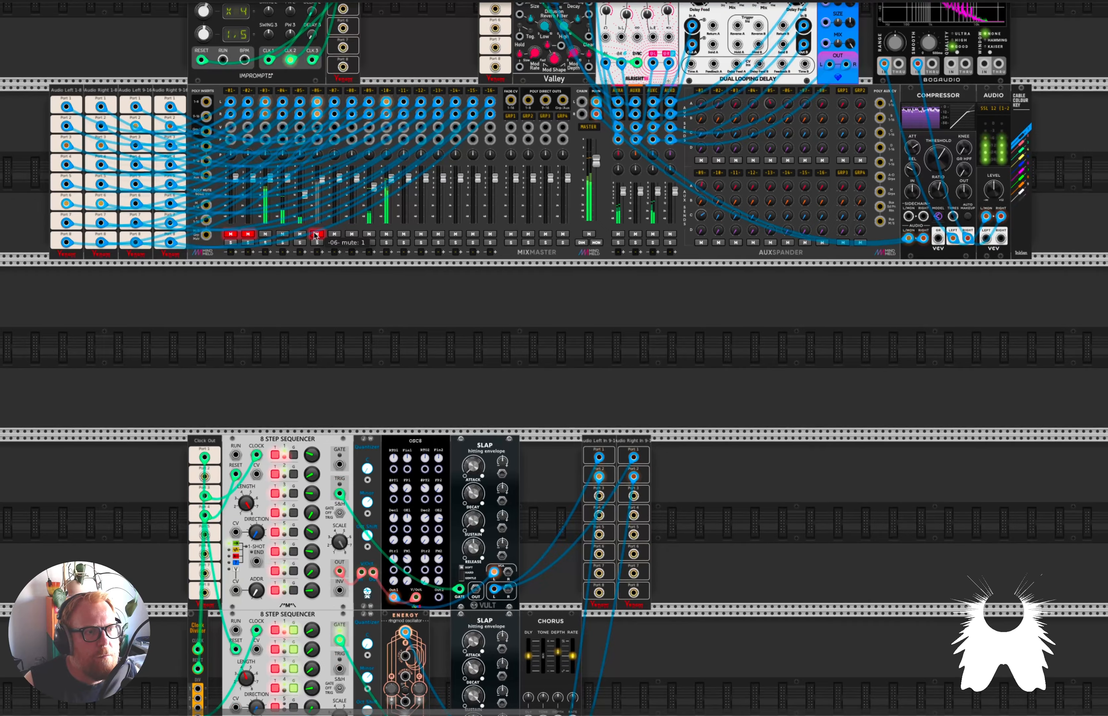
left_click(315, 234)
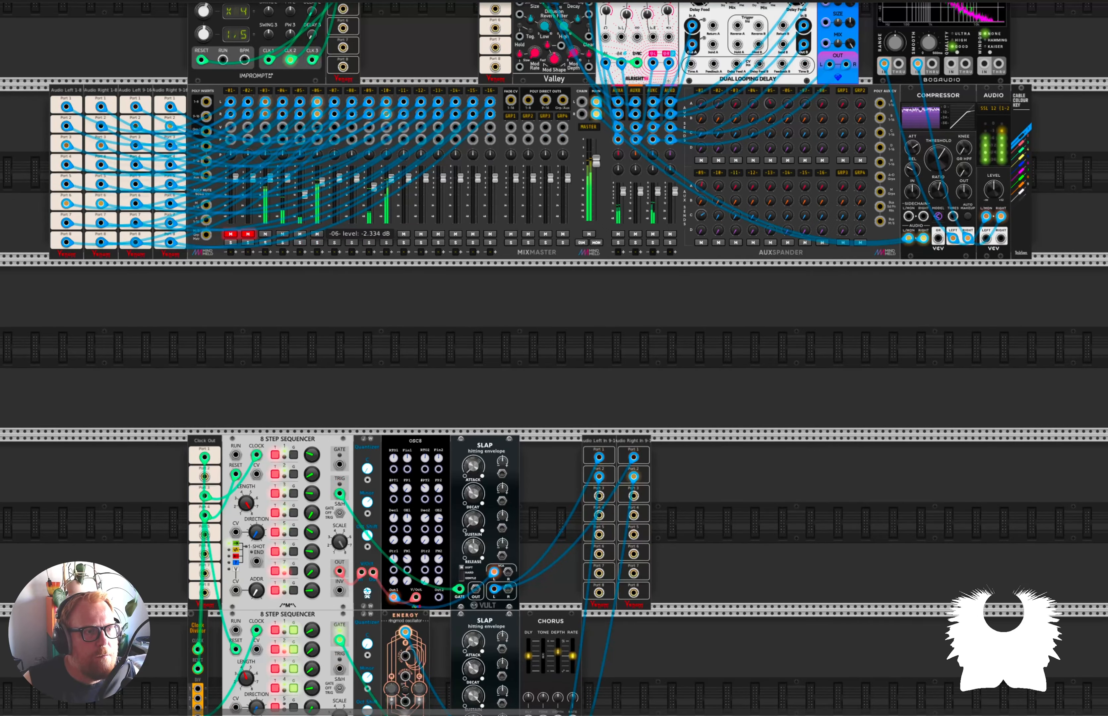
Solo channels 10 and 6 on the MixMaster to hear the percussion with one melodic voice.
scroll(599, 423, "right", 17)
scroll(599, 423, "down", 18)
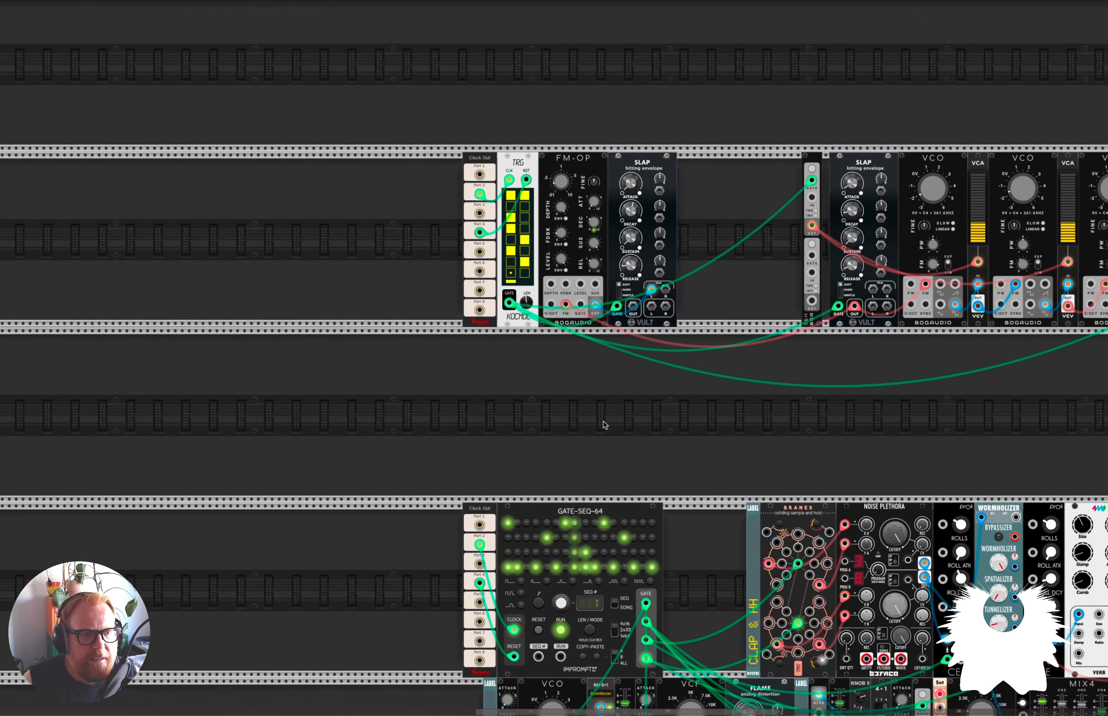
scroll(603, 408, "down", 10)
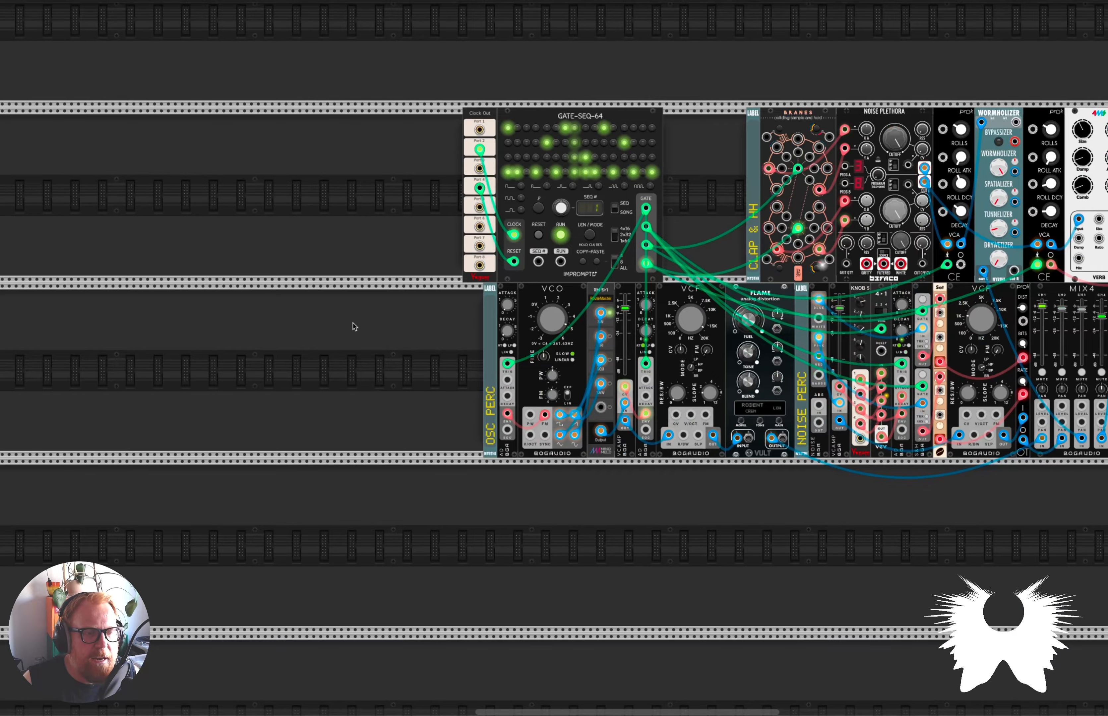
scroll(356, 325, "down", 3)
scroll(274, 304, "up", 12)
scroll(292, 302, "left", 20)
scroll(305, 301, "down", 3)
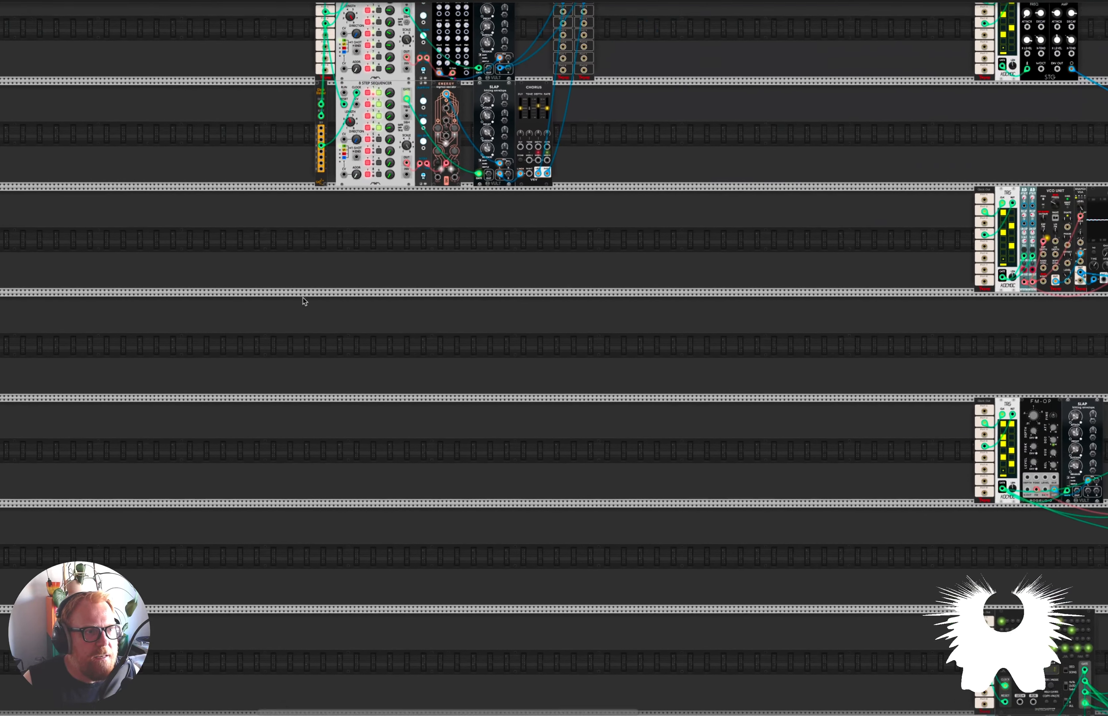
scroll(303, 301, "up", 3)
left_click(514, 142)
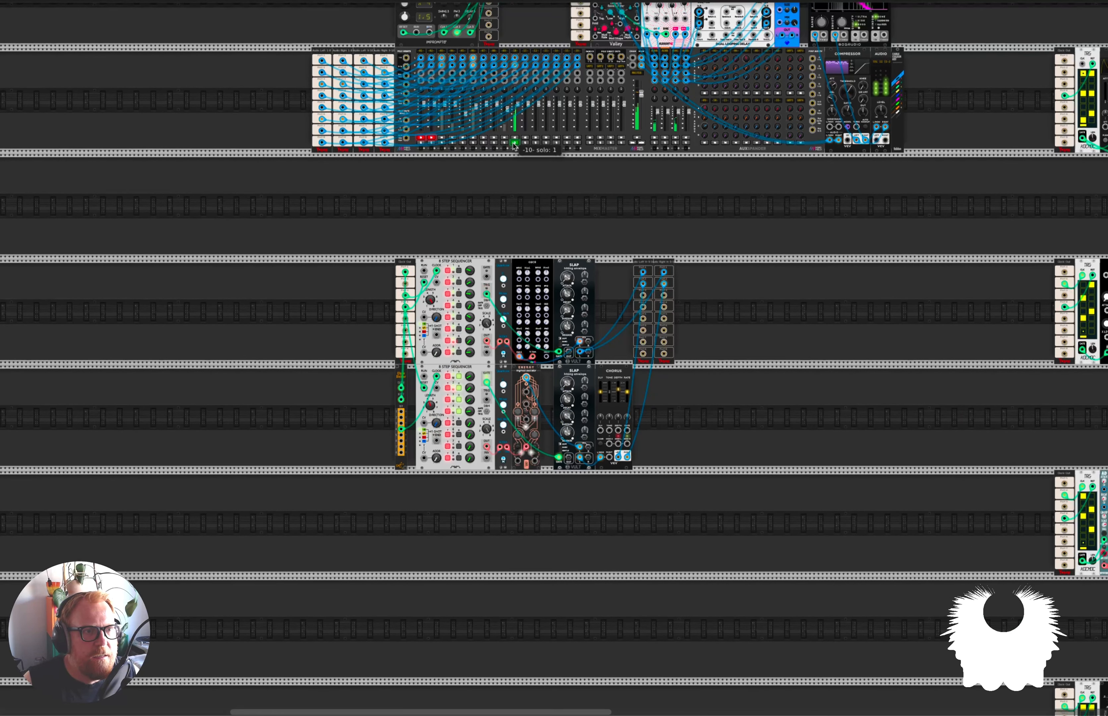
left_click(474, 142, "ctrl")
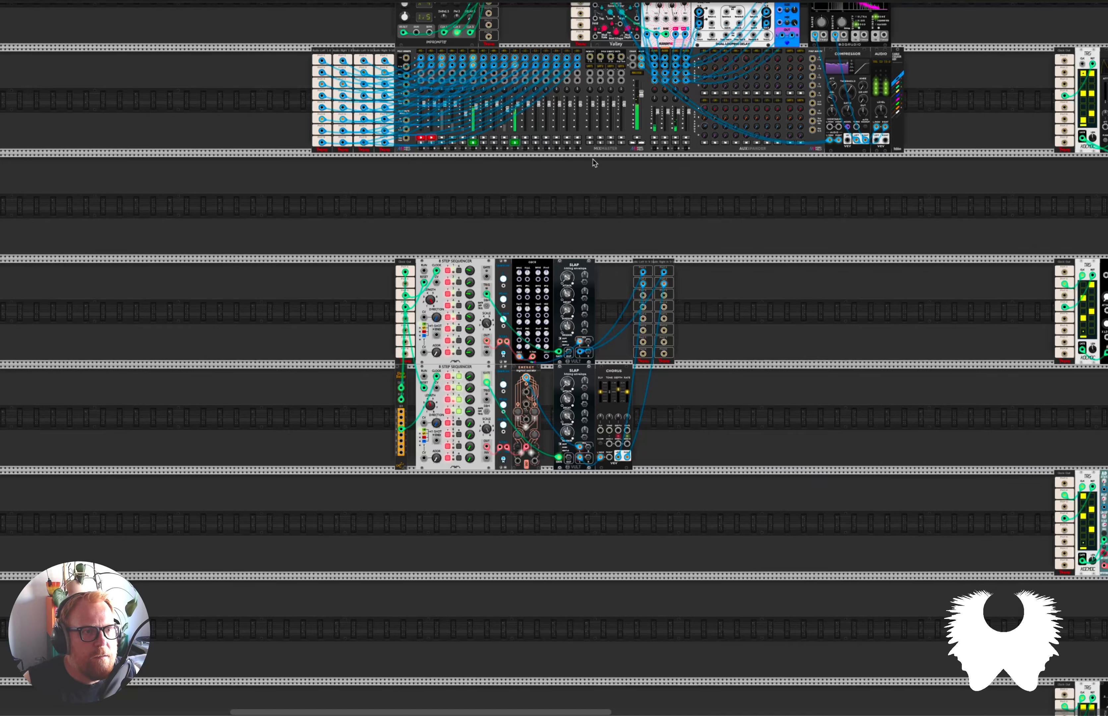
Lower the frequency of the OSC PERC voice's VCO slightly.
scroll(594, 163, "down", 20)
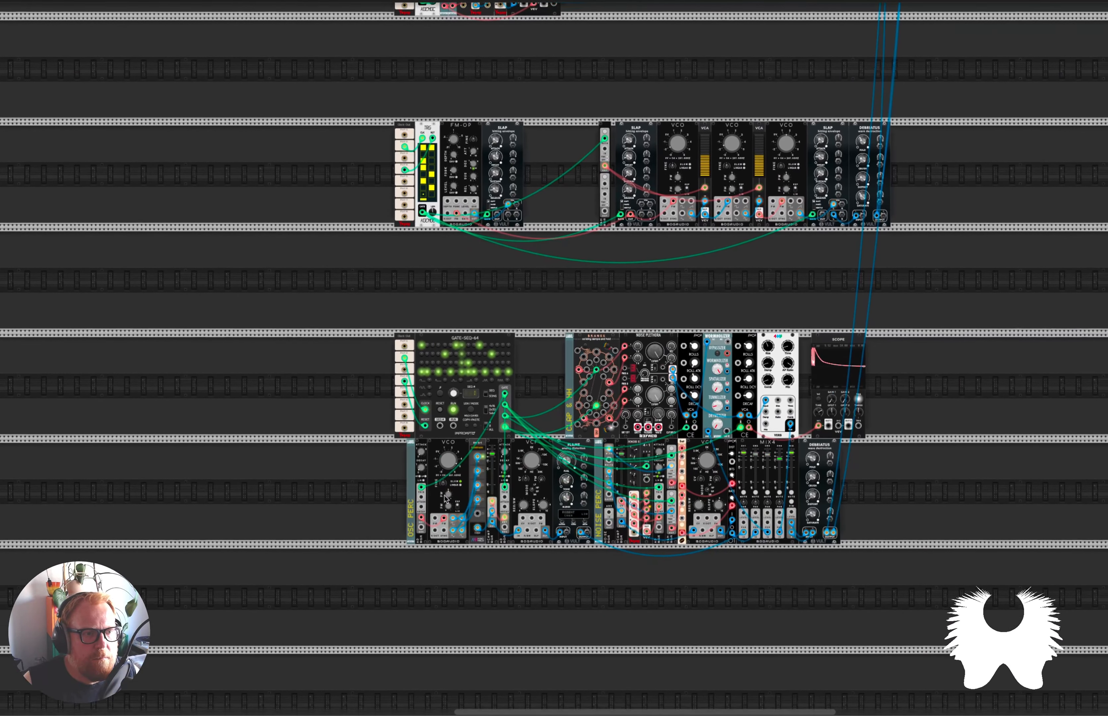
scroll(391, 464, "up", 5)
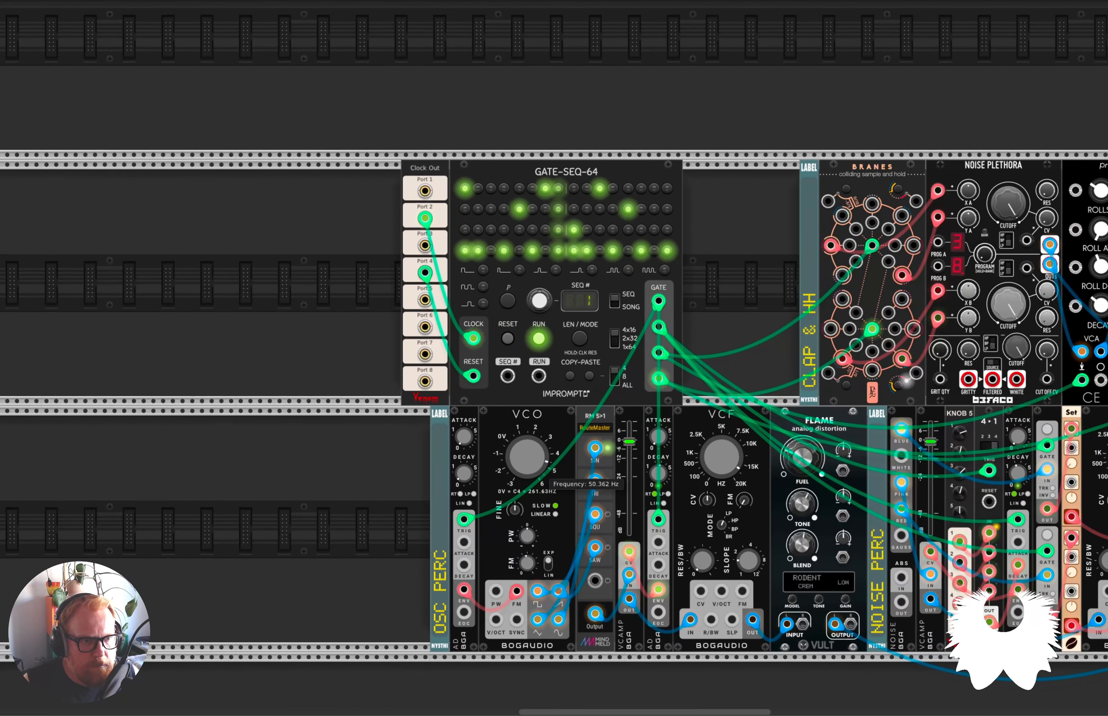
left_click_drag(528, 458, 528, 468)
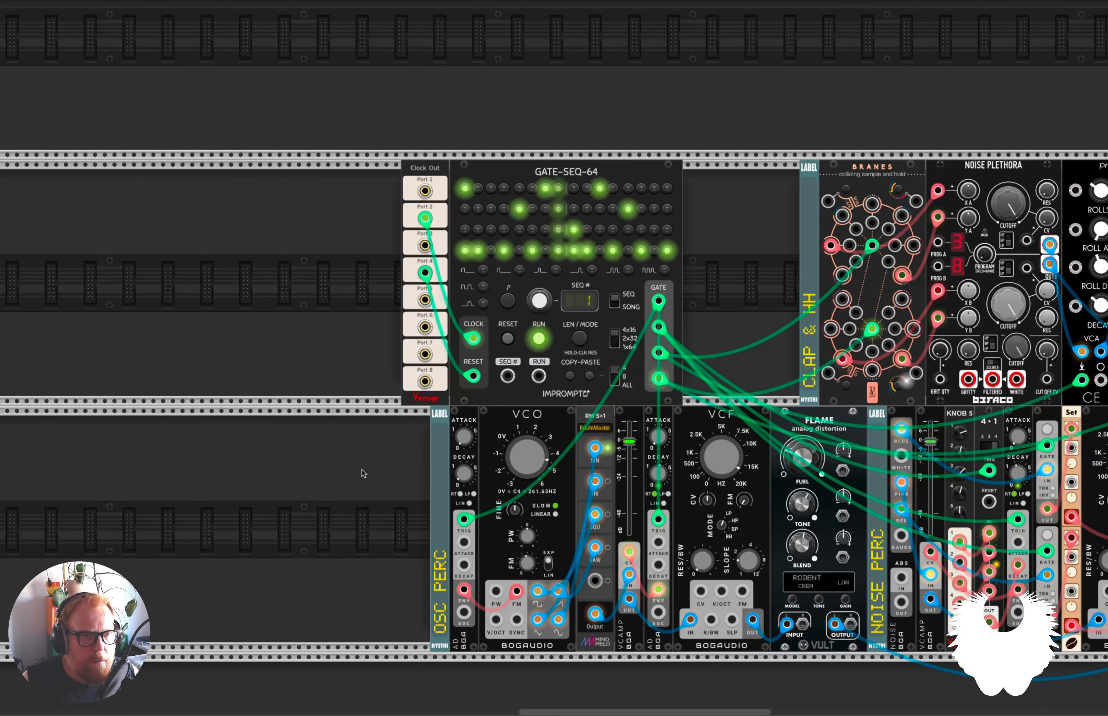
Return to the MixMaster and clear the solos on channels 6 and 10.
scroll(364, 473, "down", 4)
scroll(336, 424, "up", 6)
scroll(339, 425, "left", 10)
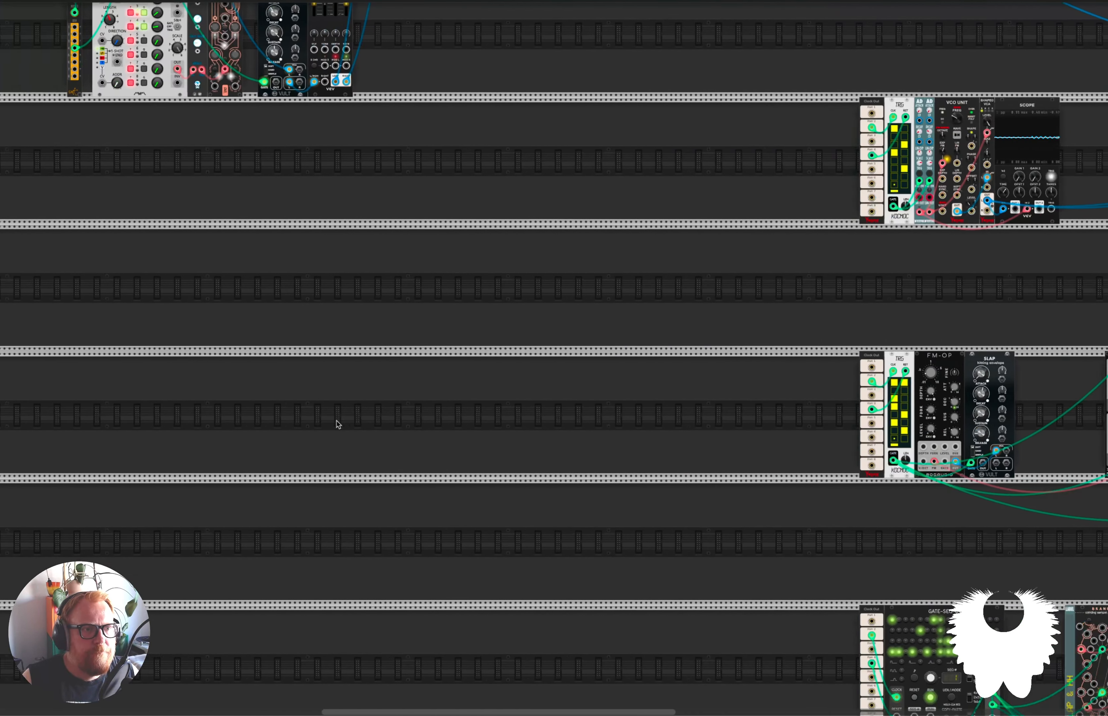
scroll(338, 425, "up", 10)
scroll(340, 425, "left", 2)
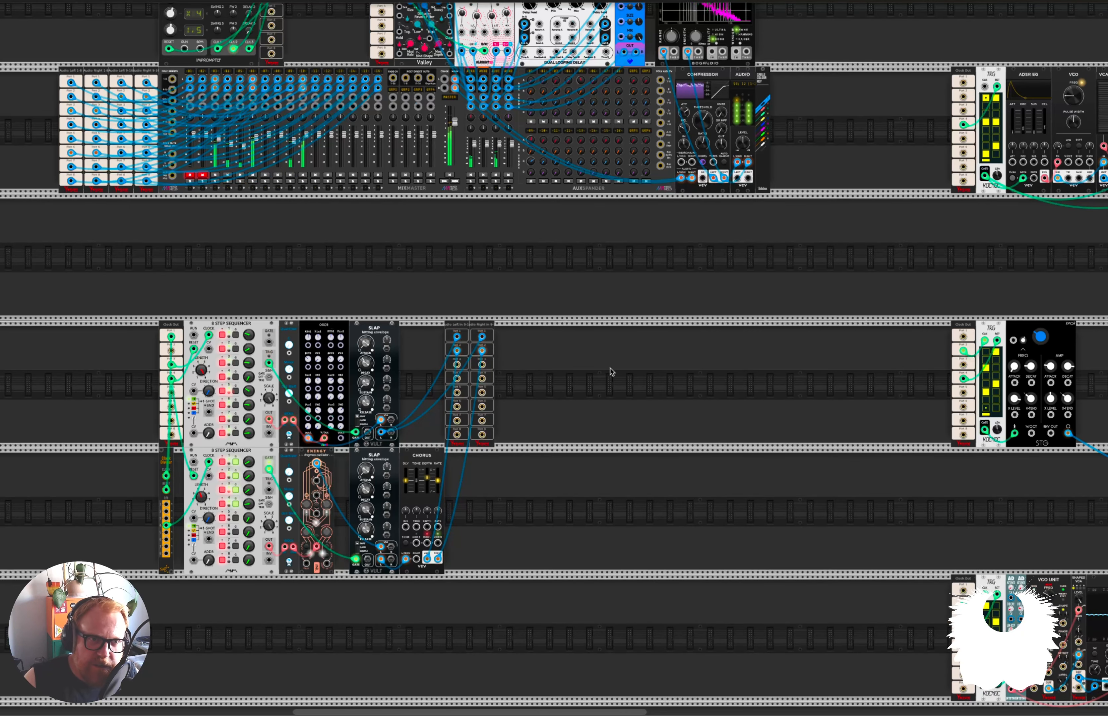
Move the sample-and-hold module in the three-VCO drum voice so it sits flush against its neighbouring SLAP envelope.
scroll(667, 387, "down", 2)
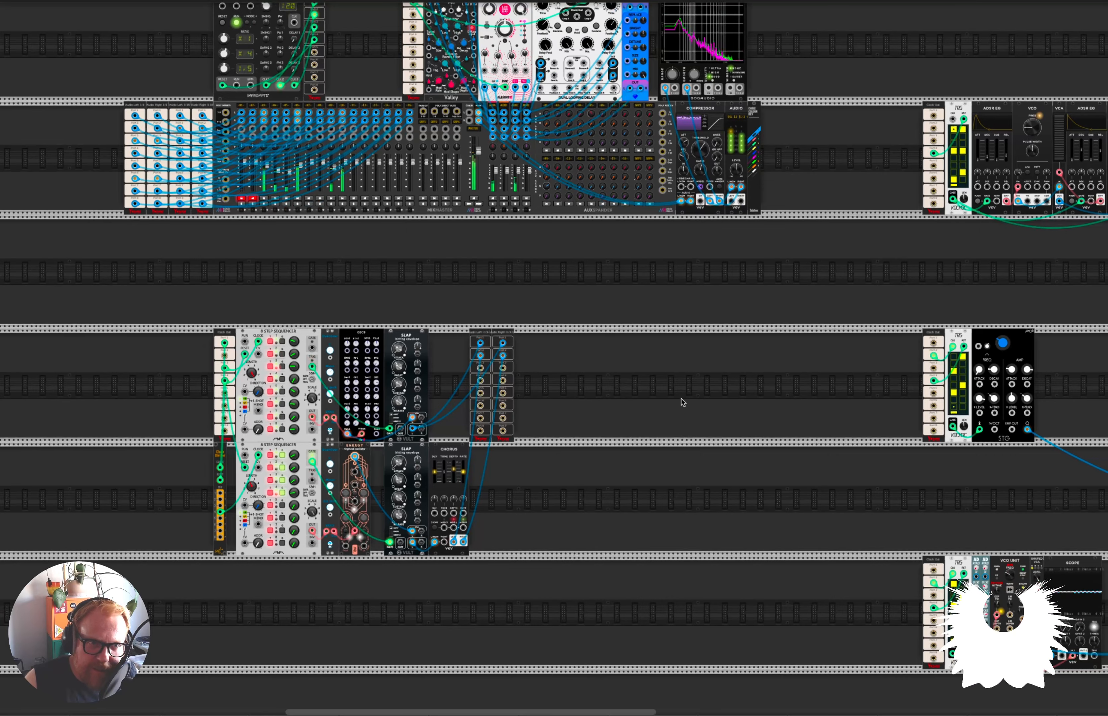
scroll(682, 402, "right", 3)
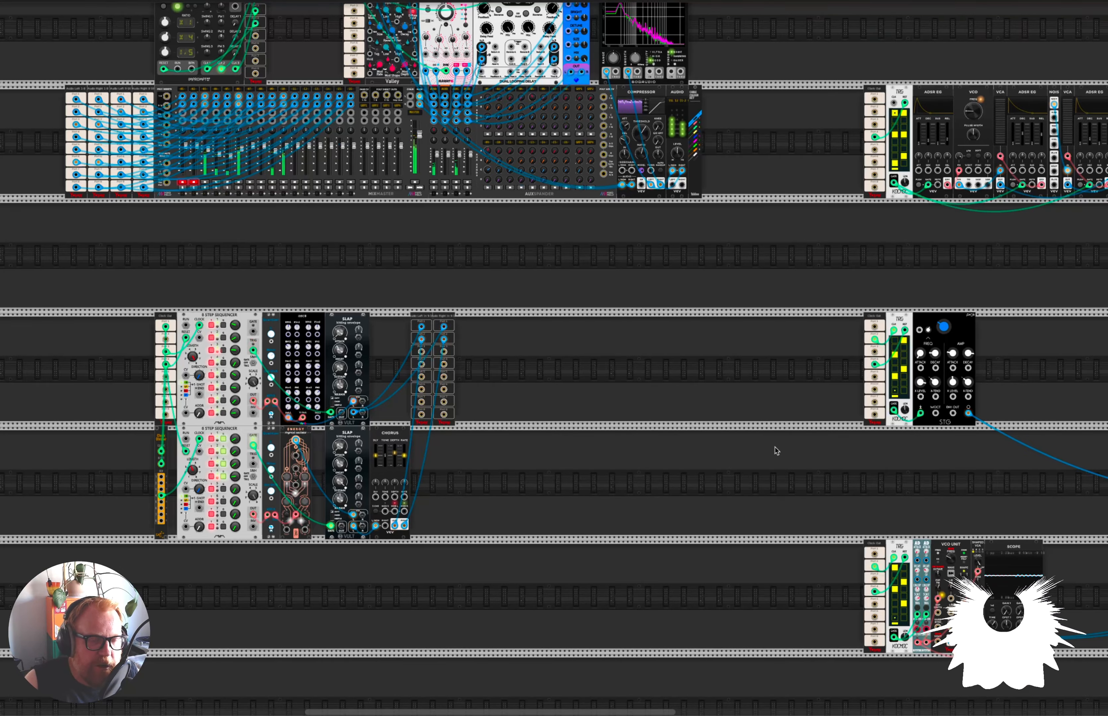
scroll(774, 452, "down", 7)
scroll(774, 452, "right", 8)
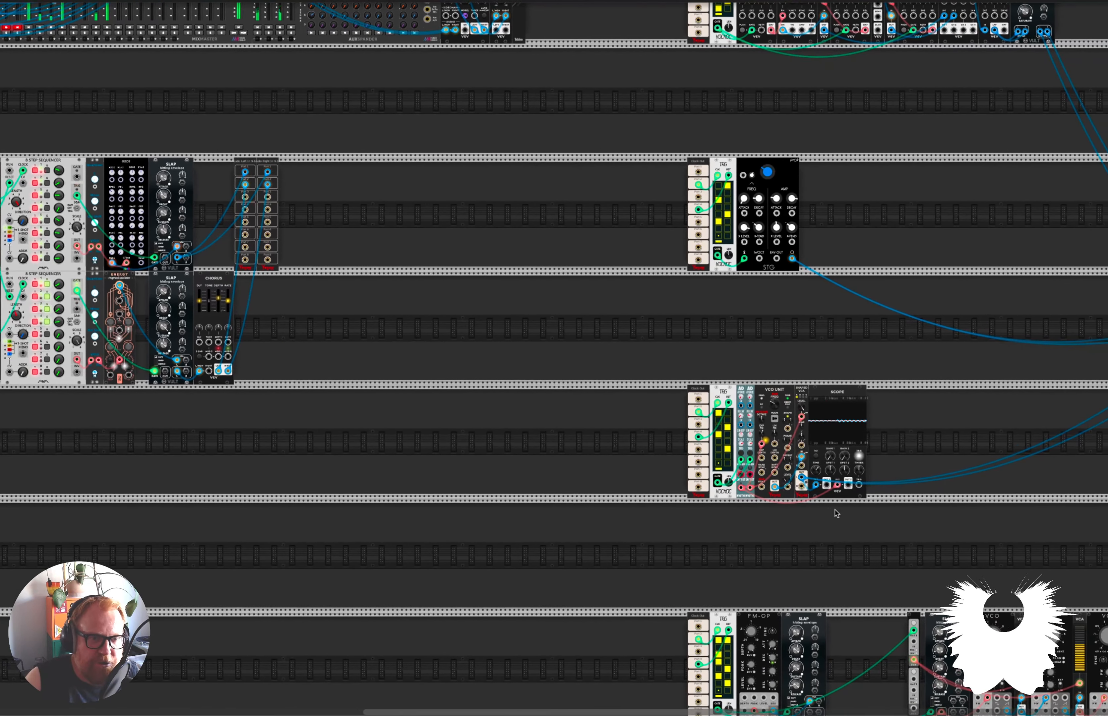
scroll(834, 515, "right", 5)
scroll(799, 531, "down", 15)
scroll(799, 531, "right", 2)
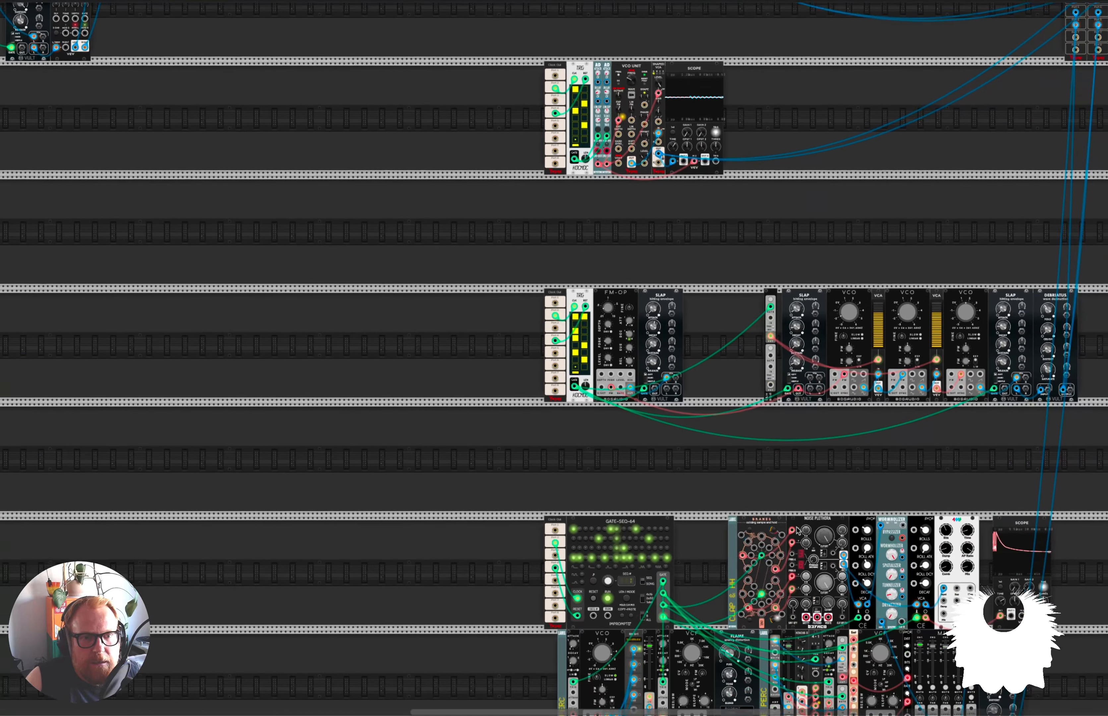
scroll(785, 521, "down", 1)
scroll(785, 521, "right", 1)
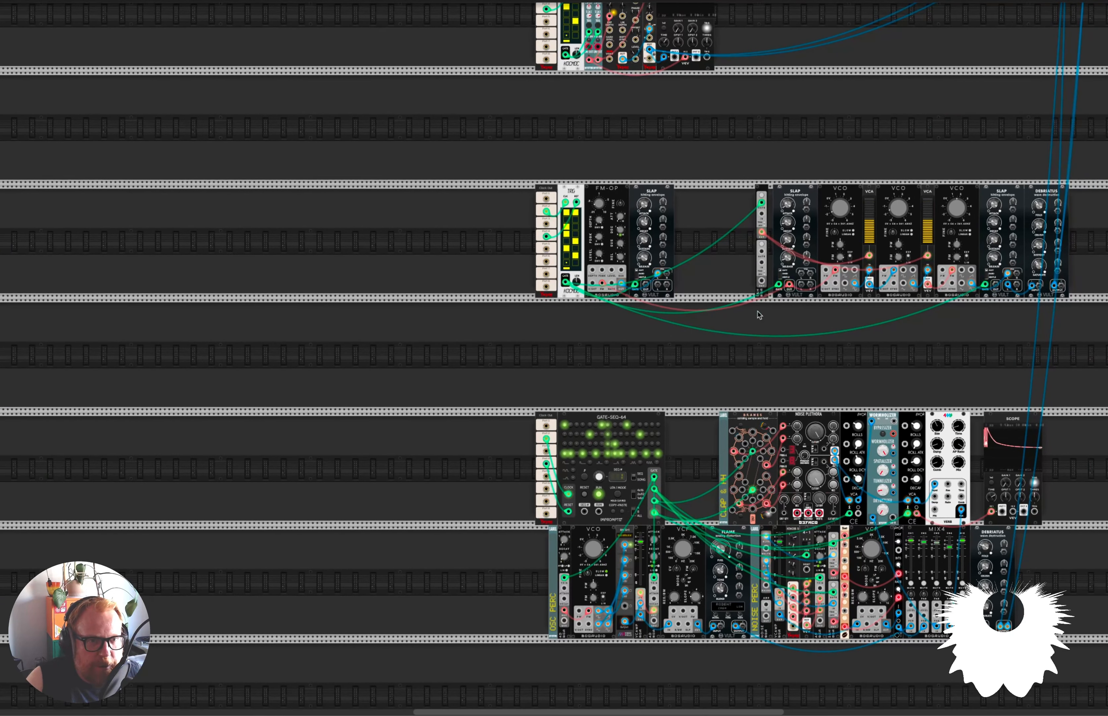
left_click_drag(756, 190, 773, 190)
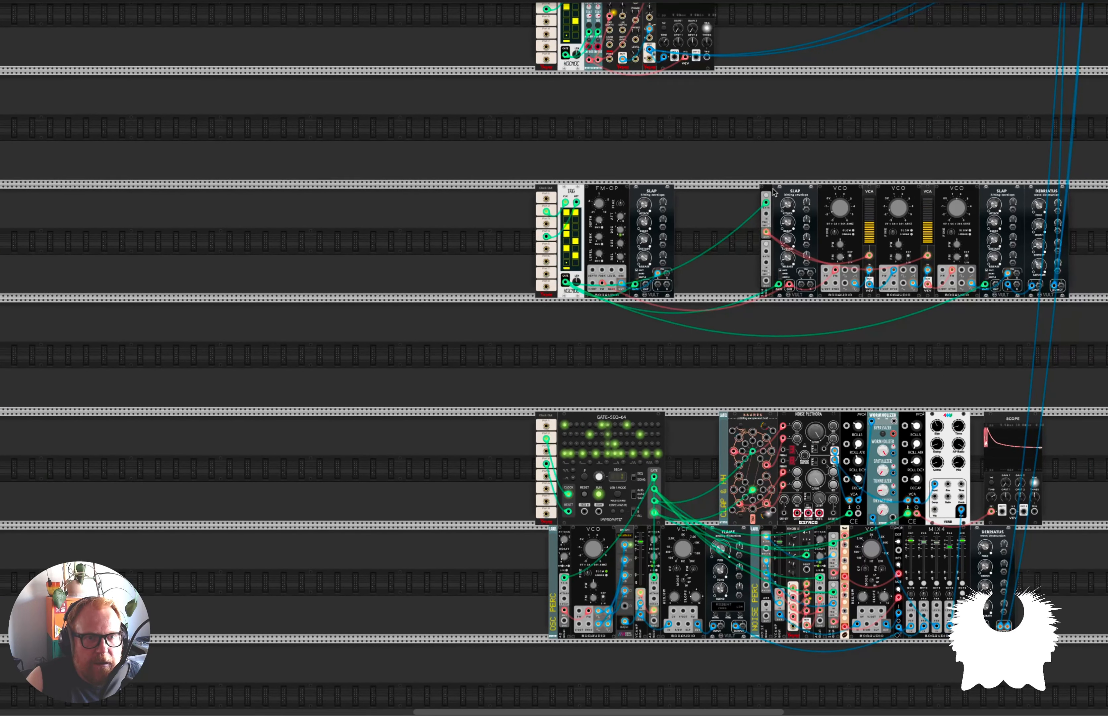
scroll(804, 351, "down", 2)
scroll(799, 354, "up", 17)
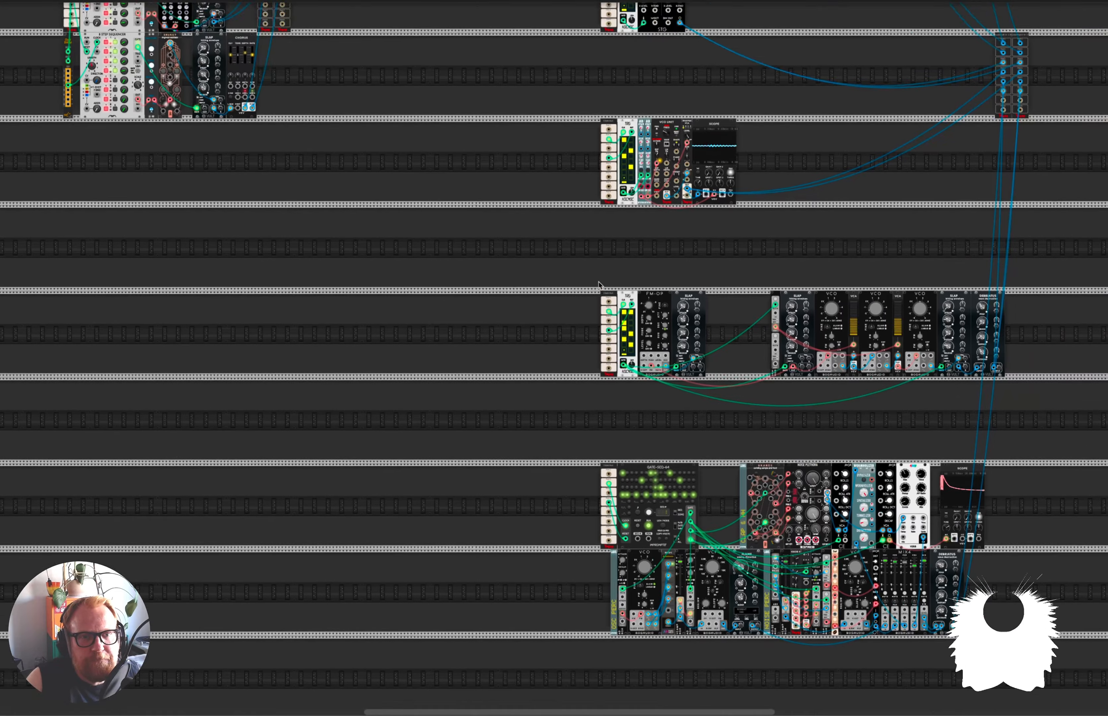
Examine the MixMaster channel levels and the two melodic voices driven by the 8 Step Sequencers.
scroll(600, 286, "left", 10)
scroll(600, 286, "right", 1)
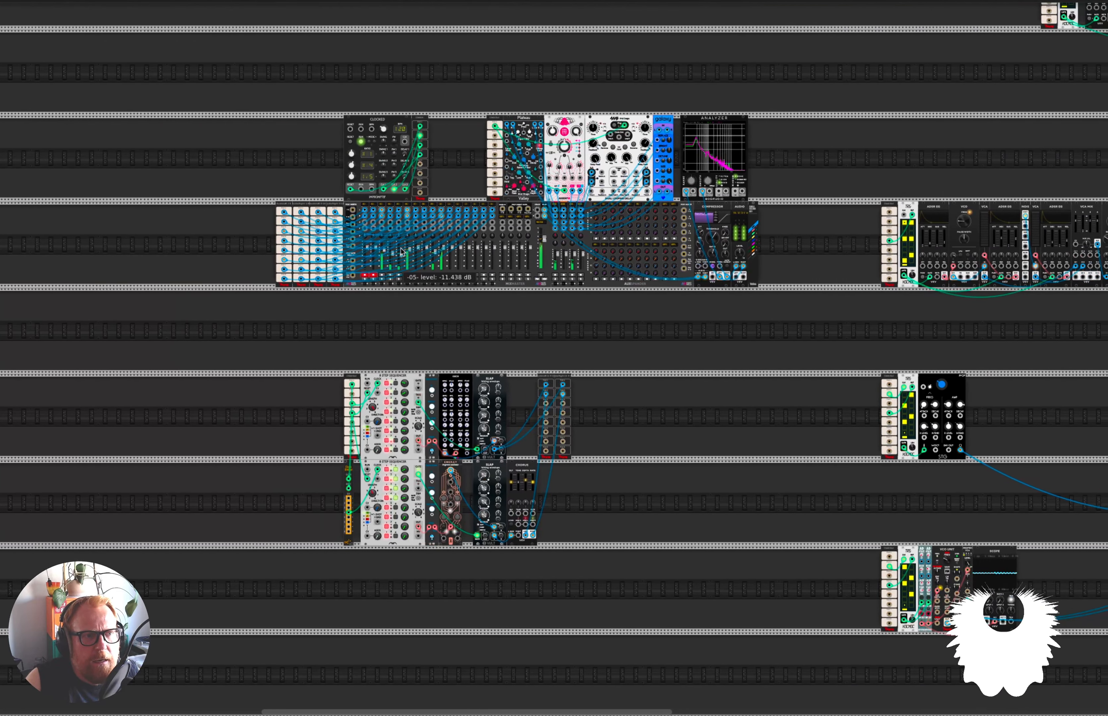
scroll(403, 245, "up", 5)
scroll(234, 288, "up", 3)
scroll(234, 287, "up", 4)
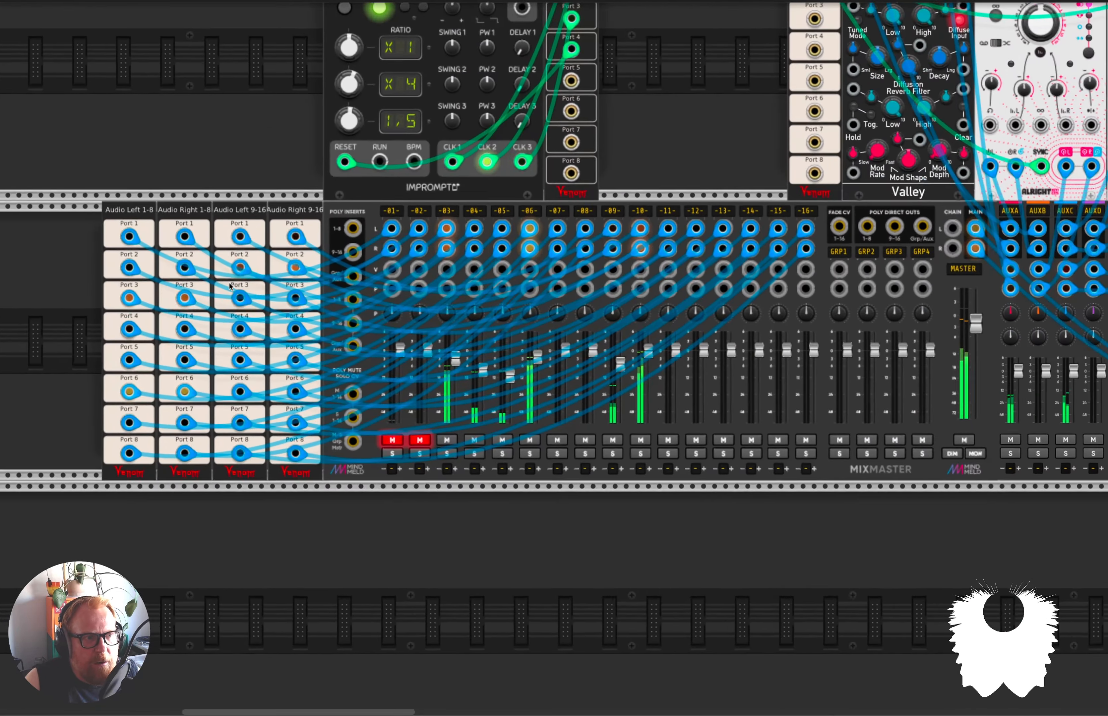
scroll(234, 287, "left", 2)
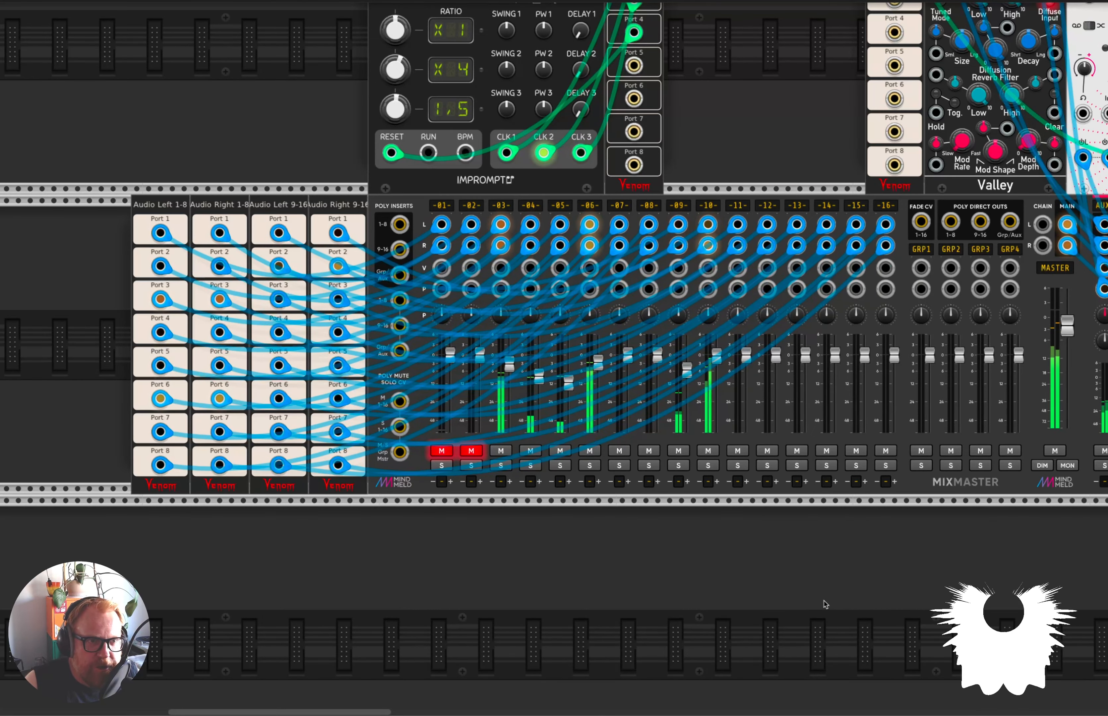
scroll(872, 633, "down", 2)
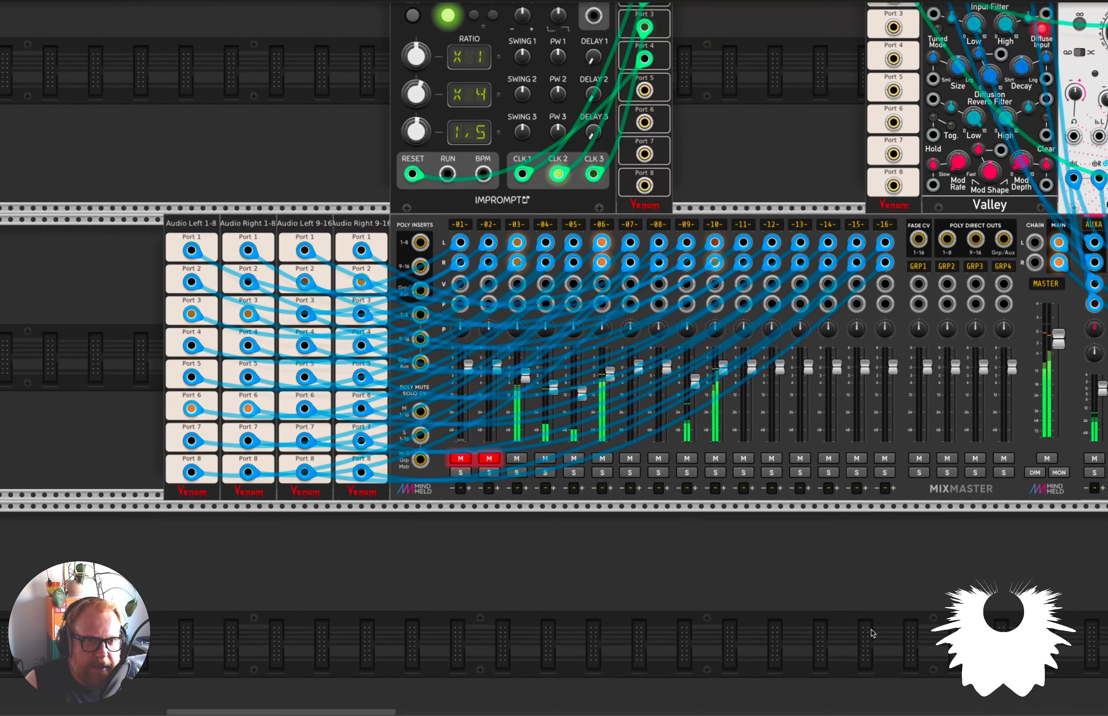
scroll(796, 582, "down", 10)
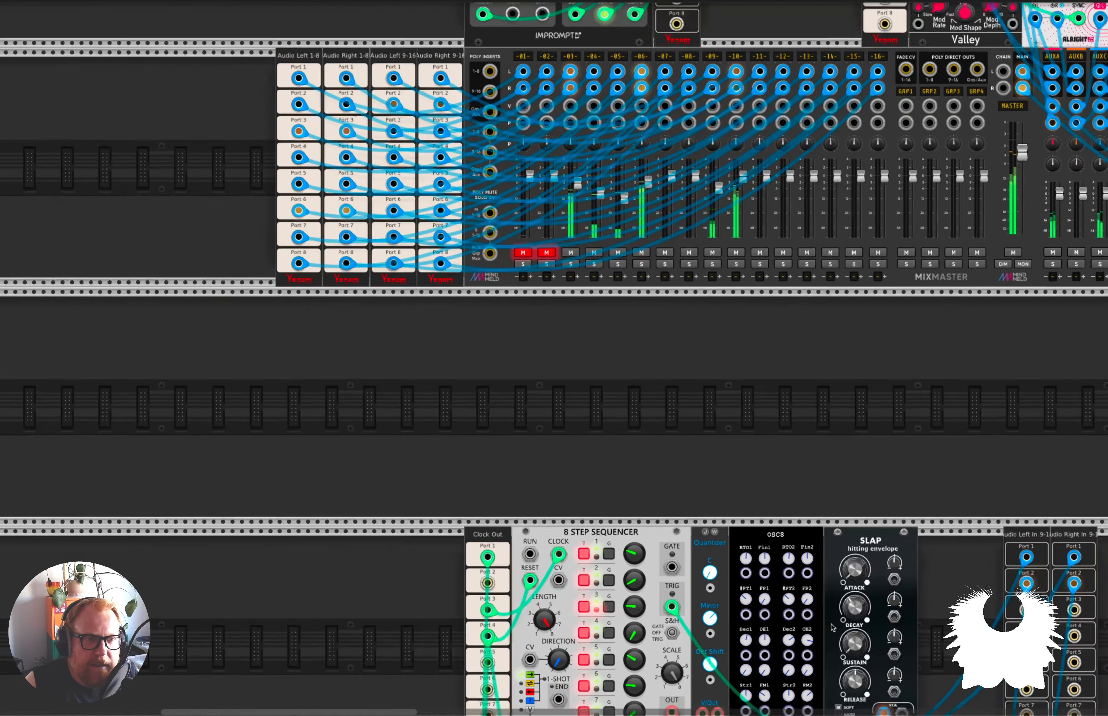
scroll(796, 582, "down", 5)
scroll(786, 290, "up", 10)
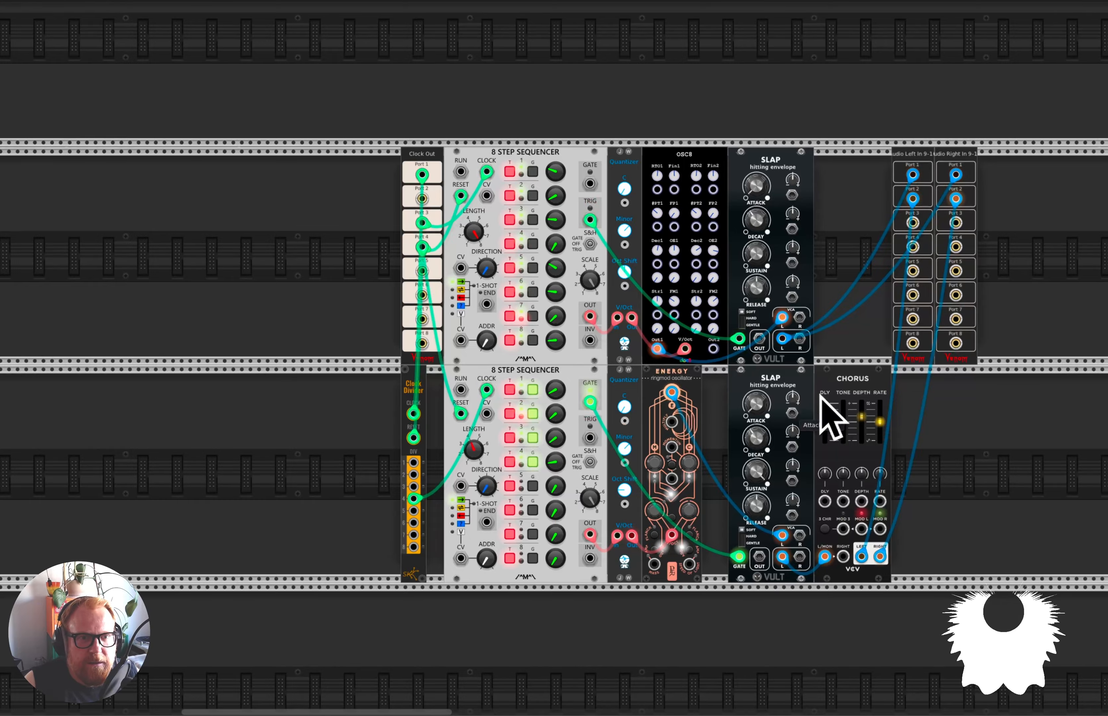
scroll(1014, 482, "down", 5)
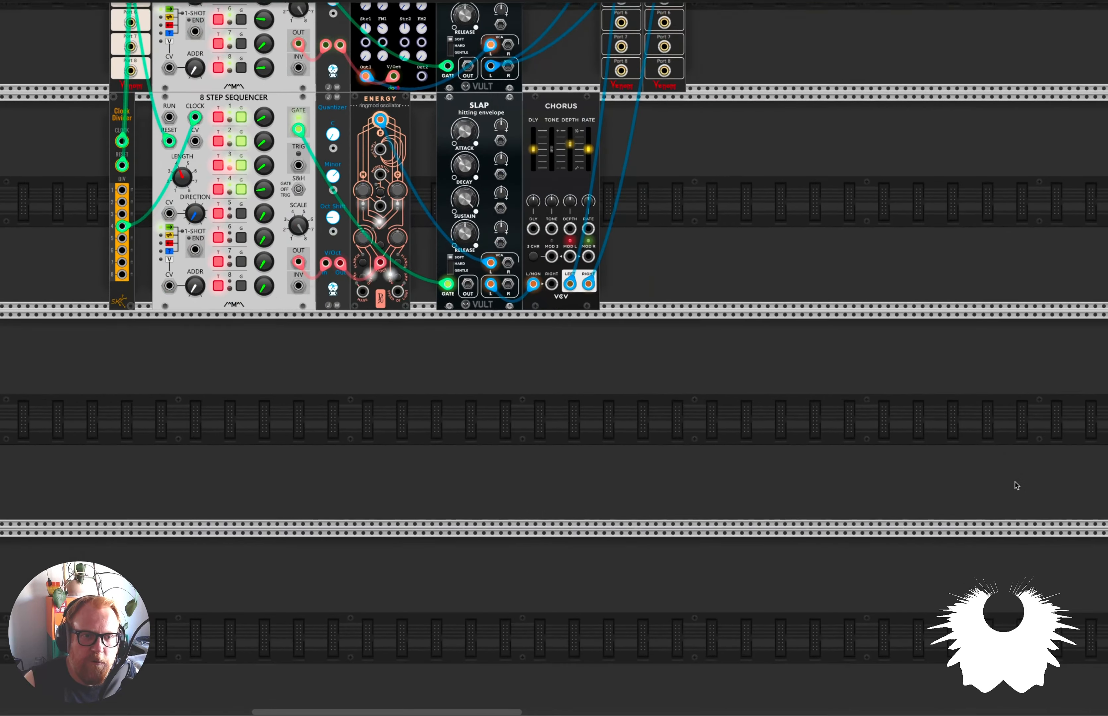
scroll(1009, 482, "up", 5)
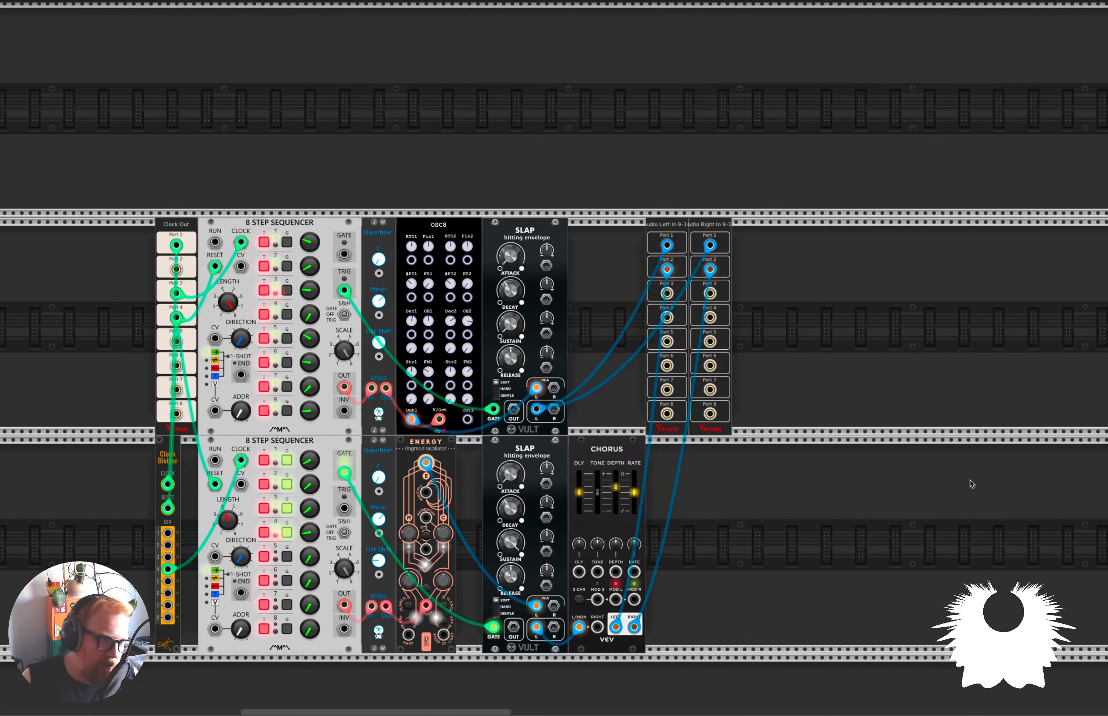
Solo channel 9 on the MixMaster and fine-tune the OSC8's Stretch 1 and Odd/Even 2 settings.
scroll(953, 515, "down", 1)
scroll(952, 515, "down", 1)
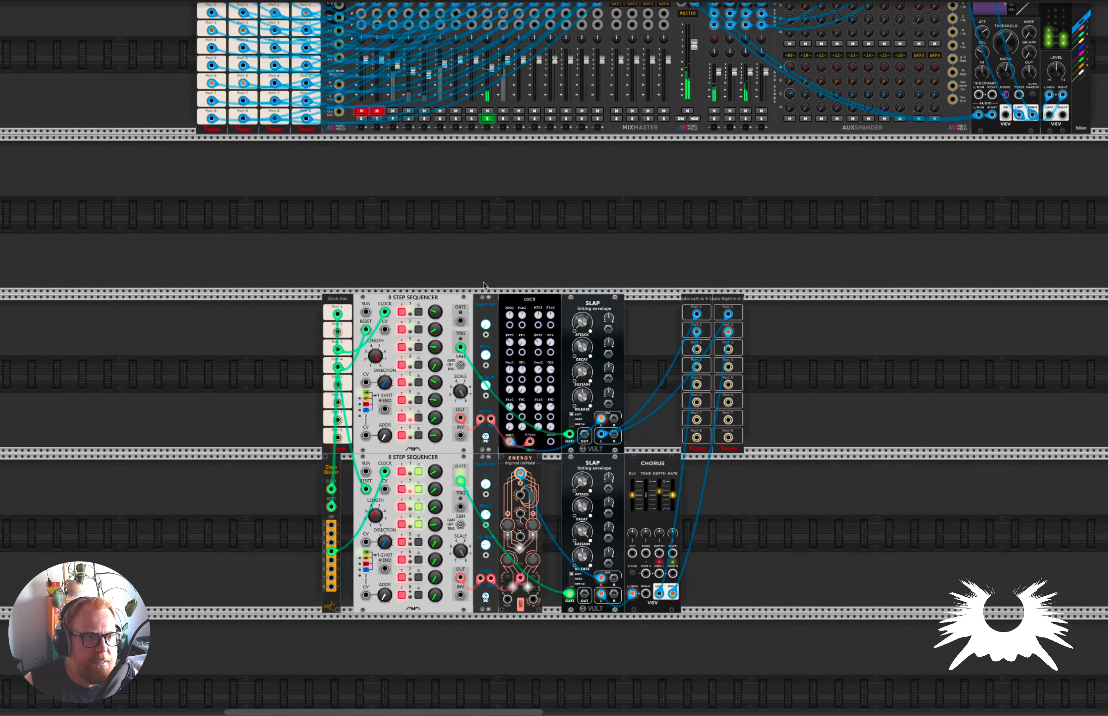
scroll(485, 333, "up", 3)
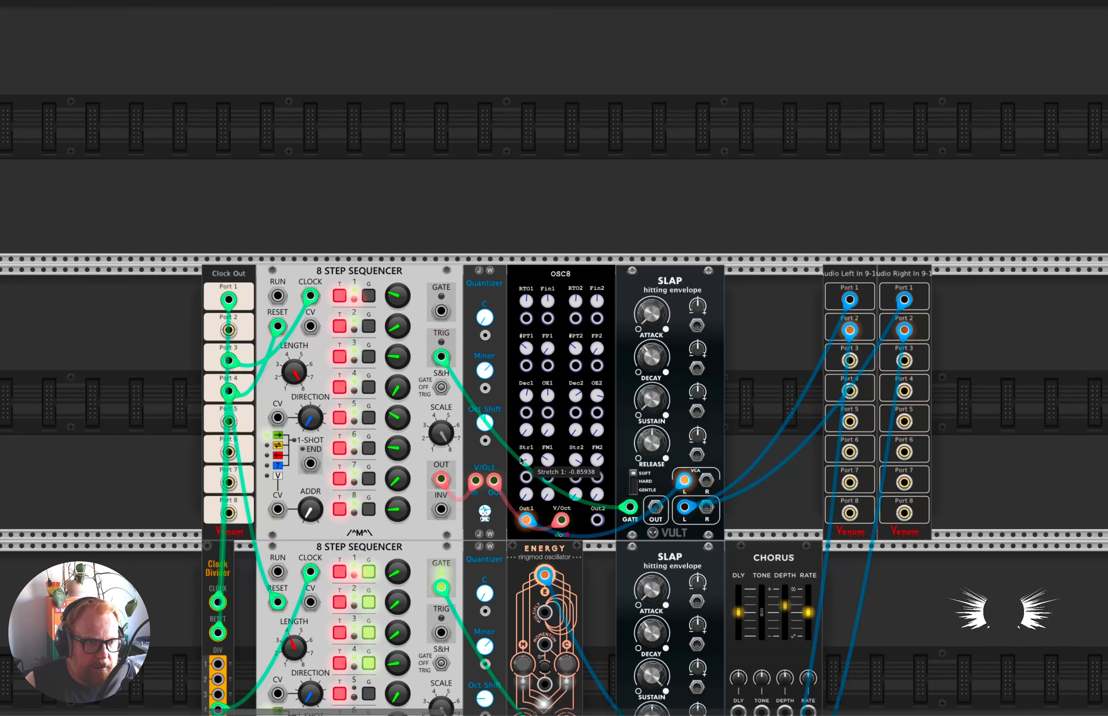
left_click_drag(526, 461, 527, 466)
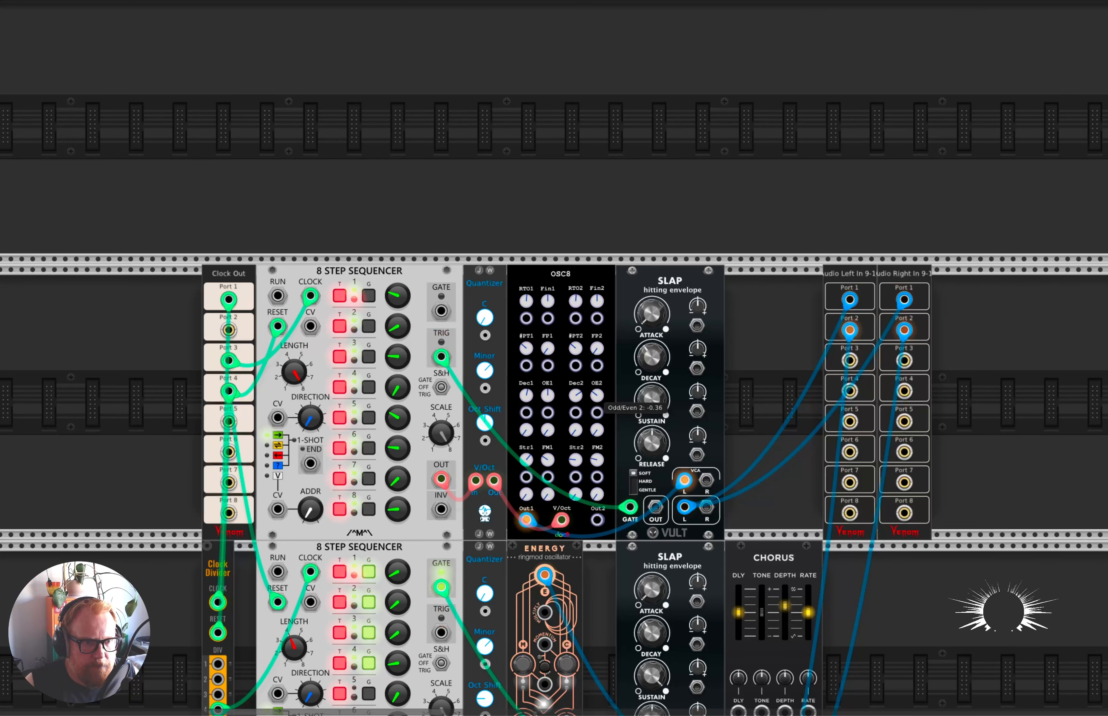
left_click_drag(576, 396, 576, 396)
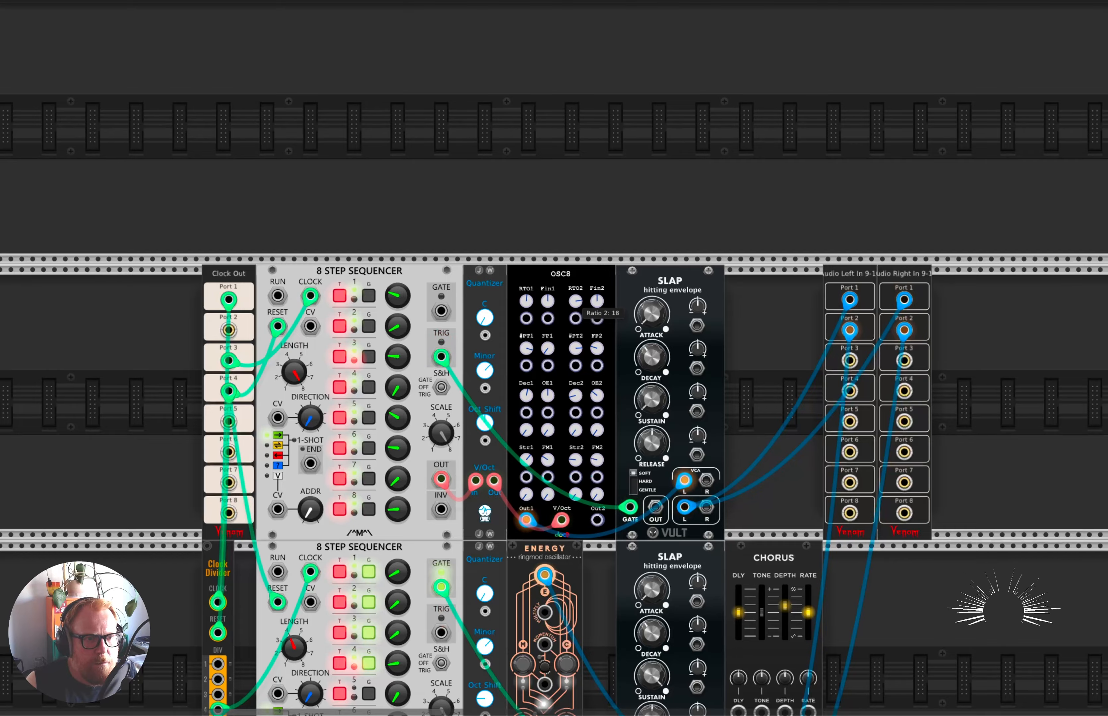
Try the OSC8's second output into the upper SLAP envelope's left input, and restore the cable to Out1.
scroll(526, 520, "up", 3)
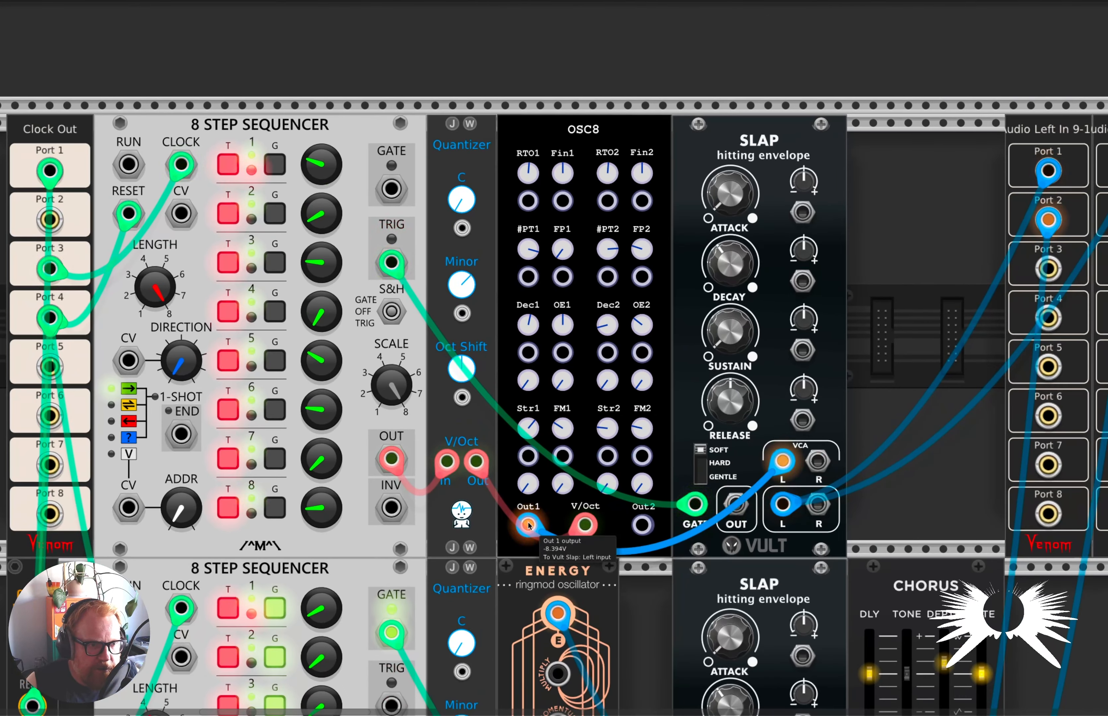
left_click_drag(528, 525, 639, 525)
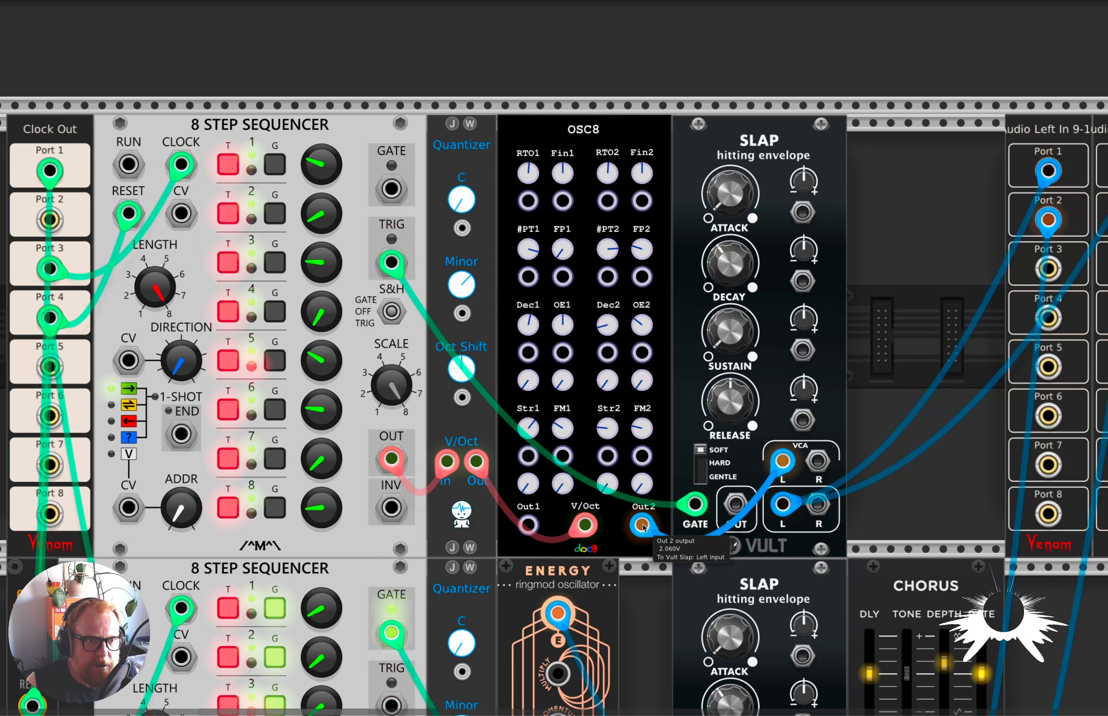
mouse_move(611, 173)
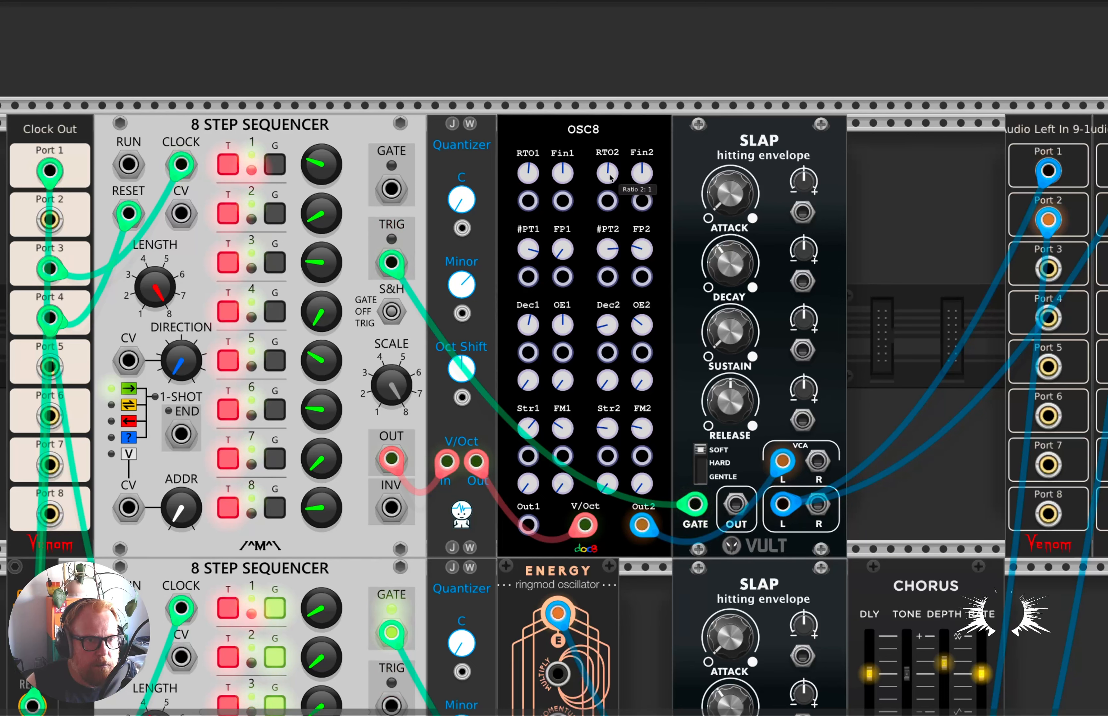
left_click_drag(642, 525, 528, 525)
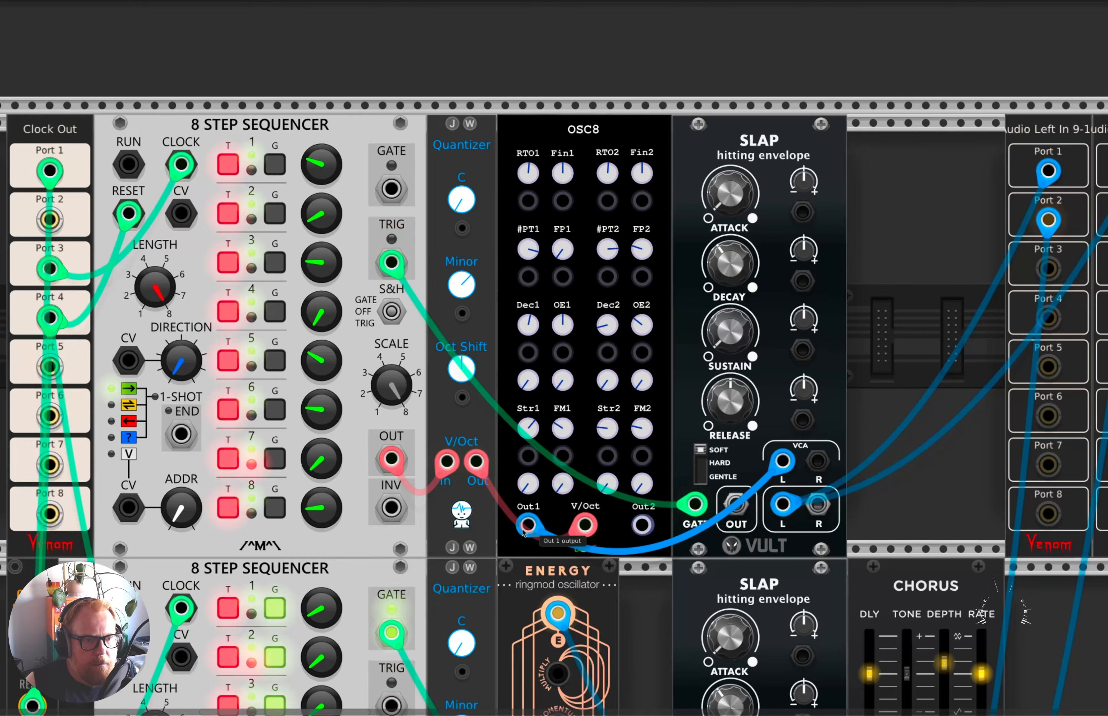
Return to the MixMaster and clear the solo on channel 9.
scroll(535, 173, "down", 5)
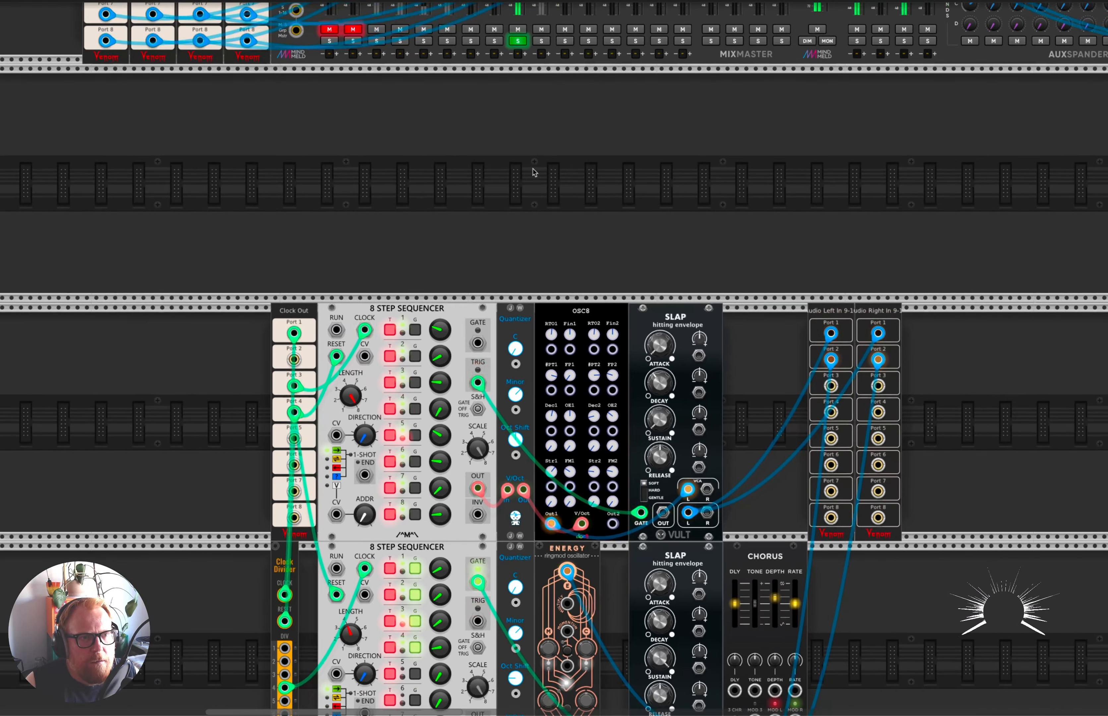
scroll(535, 172, "down", 5)
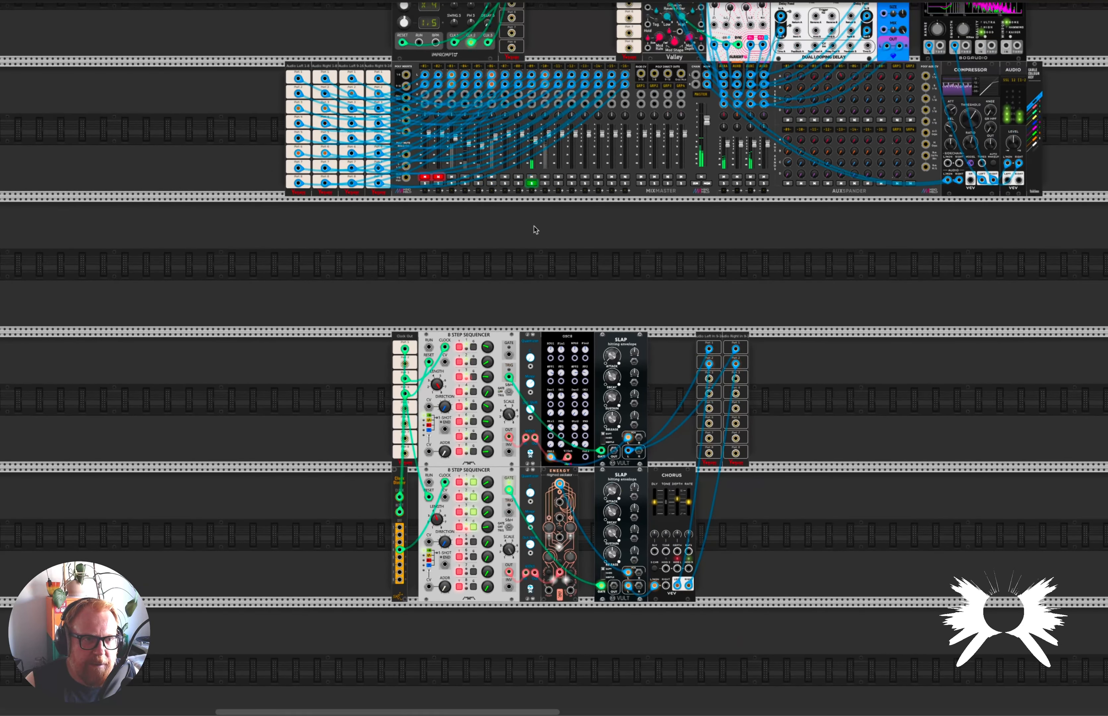
scroll(698, 349, "down", 3)
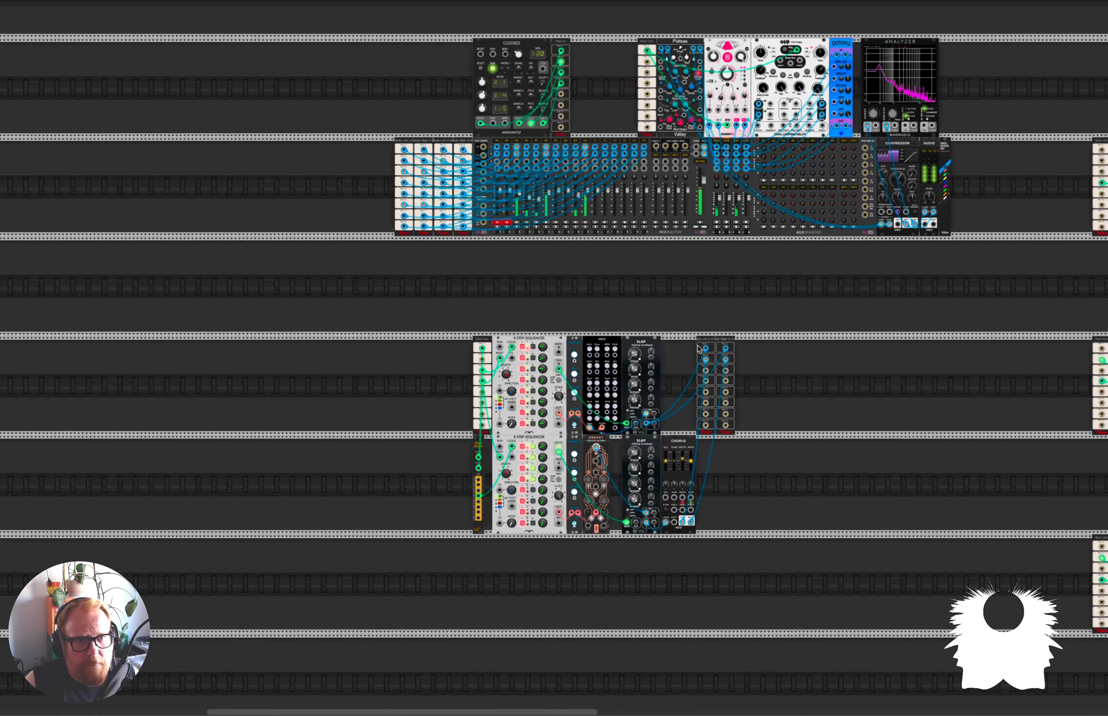
Survey the patch from the mixer and effects to the sequenced melodic voices and drum voices with the full mix playing.
scroll(699, 348, "down", 2)
scroll(699, 348, "right", 10)
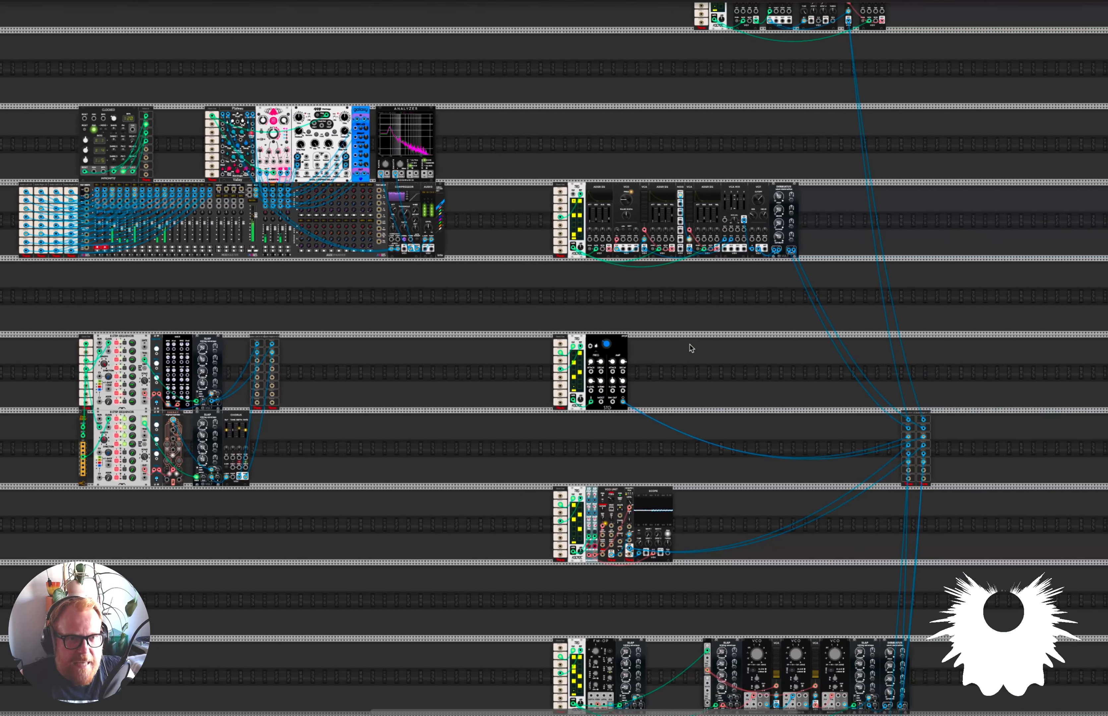
scroll(693, 338, "right", 2)
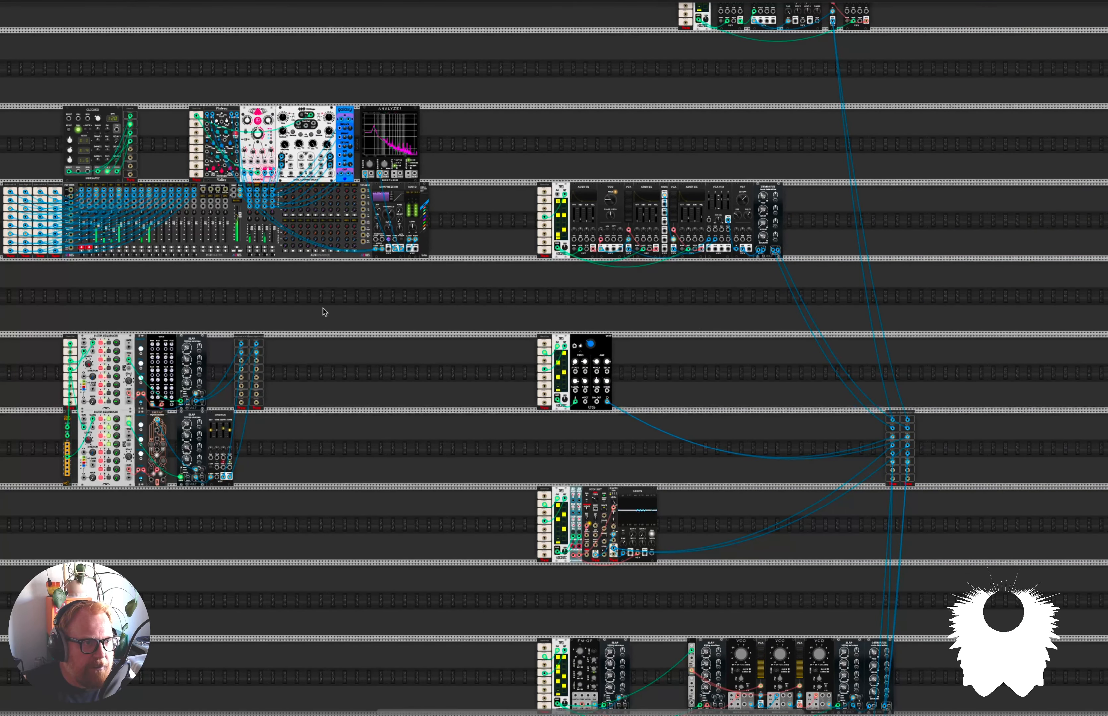
scroll(321, 270, "up", 2)
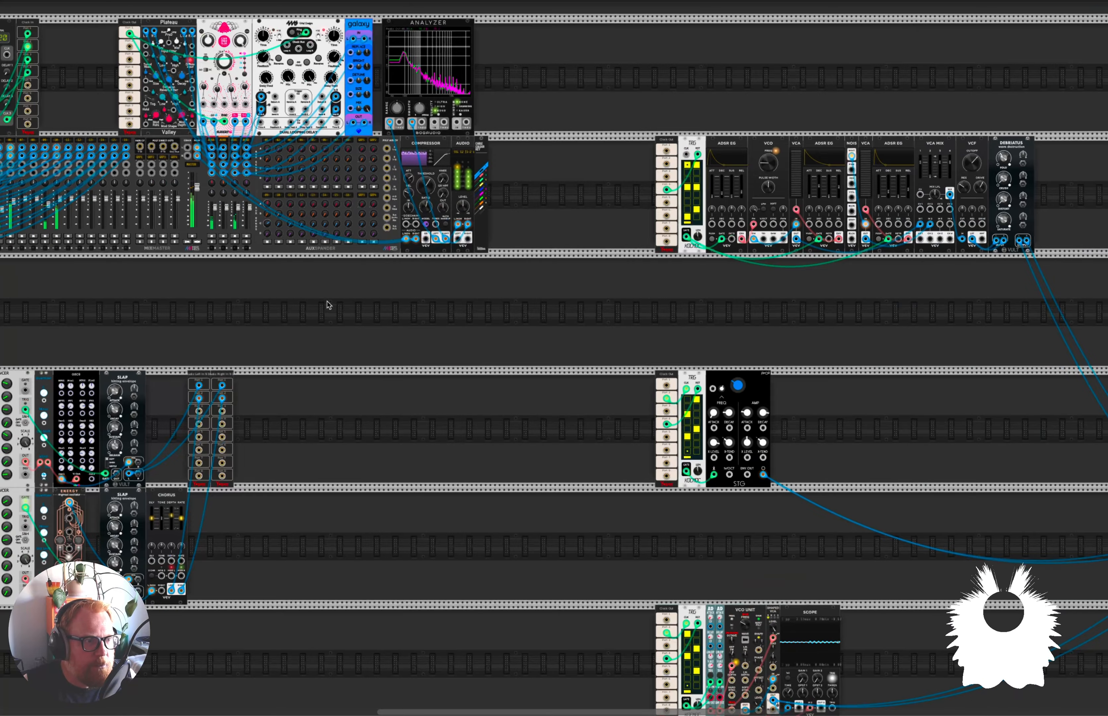
scroll(339, 312, "up", 3)
scroll(340, 312, "left", 8)
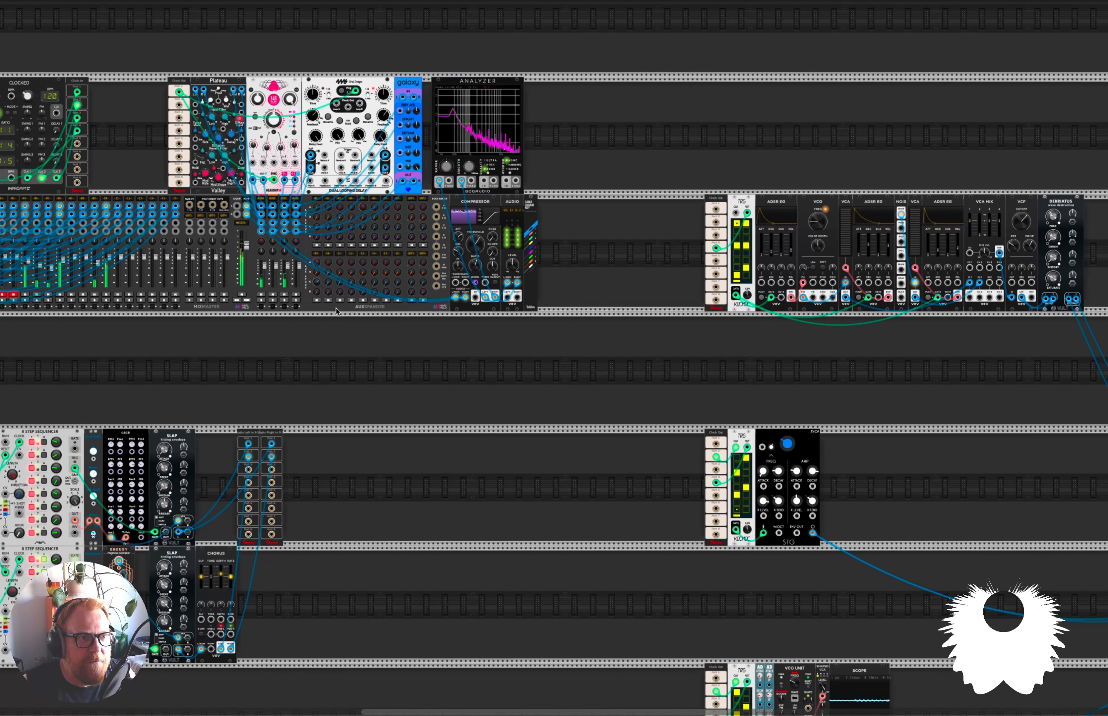
scroll(633, 306, "up", 3)
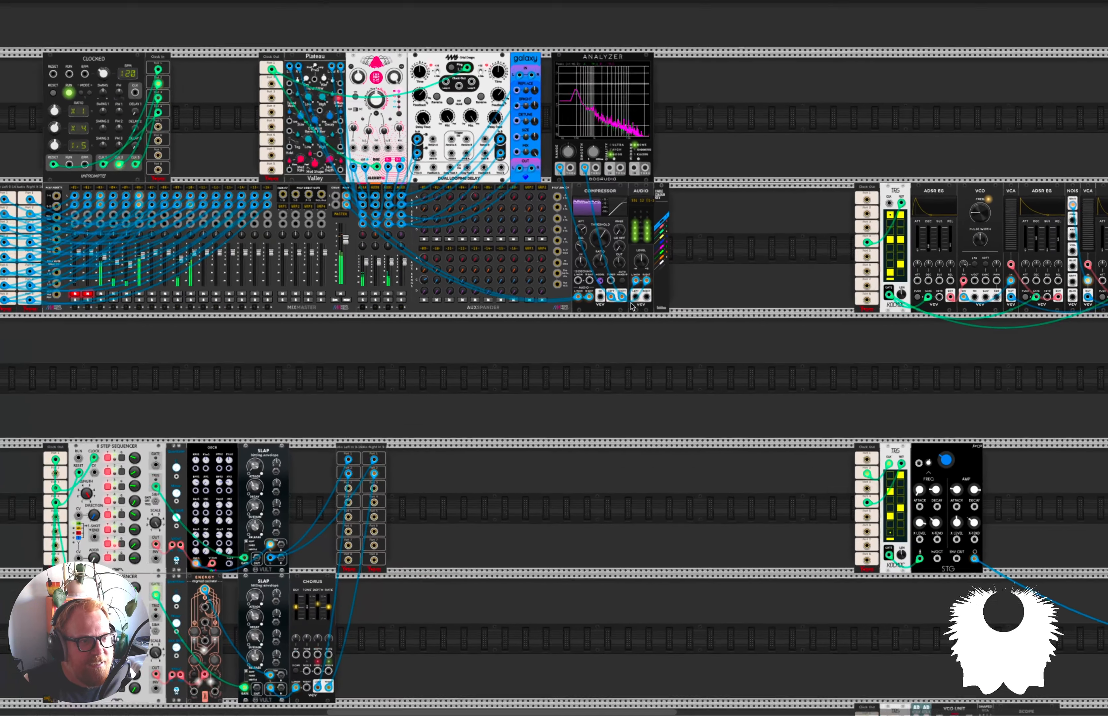
scroll(605, 347, "down", 6)
scroll(605, 346, "left", 6)
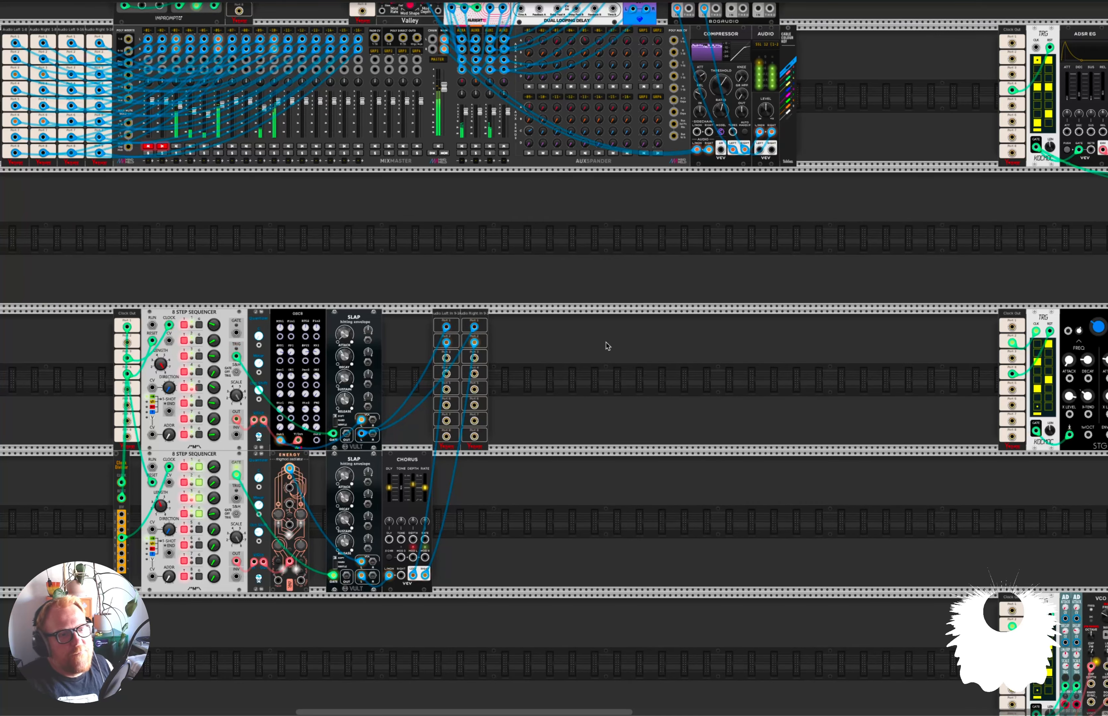
scroll(650, 361, "right", 10)
scroll(649, 361, "down", 5)
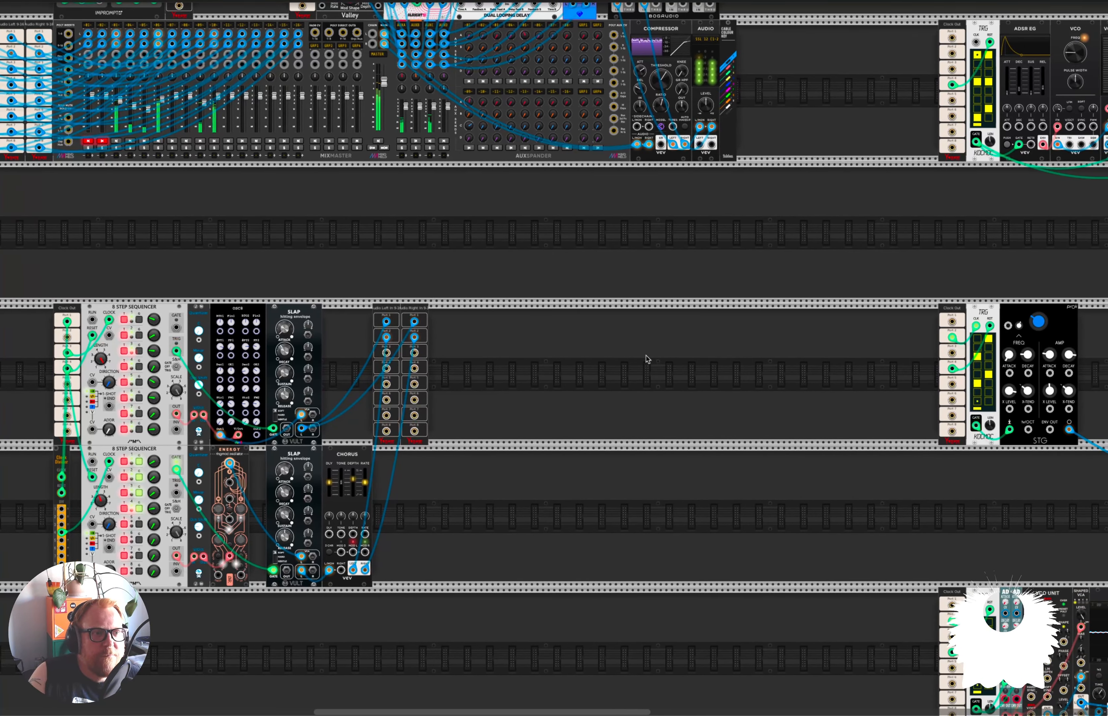
Lower the Fold amount on the Debriatus that processes the percussion mix.
scroll(649, 359, "right", 8)
scroll(648, 359, "down", 16)
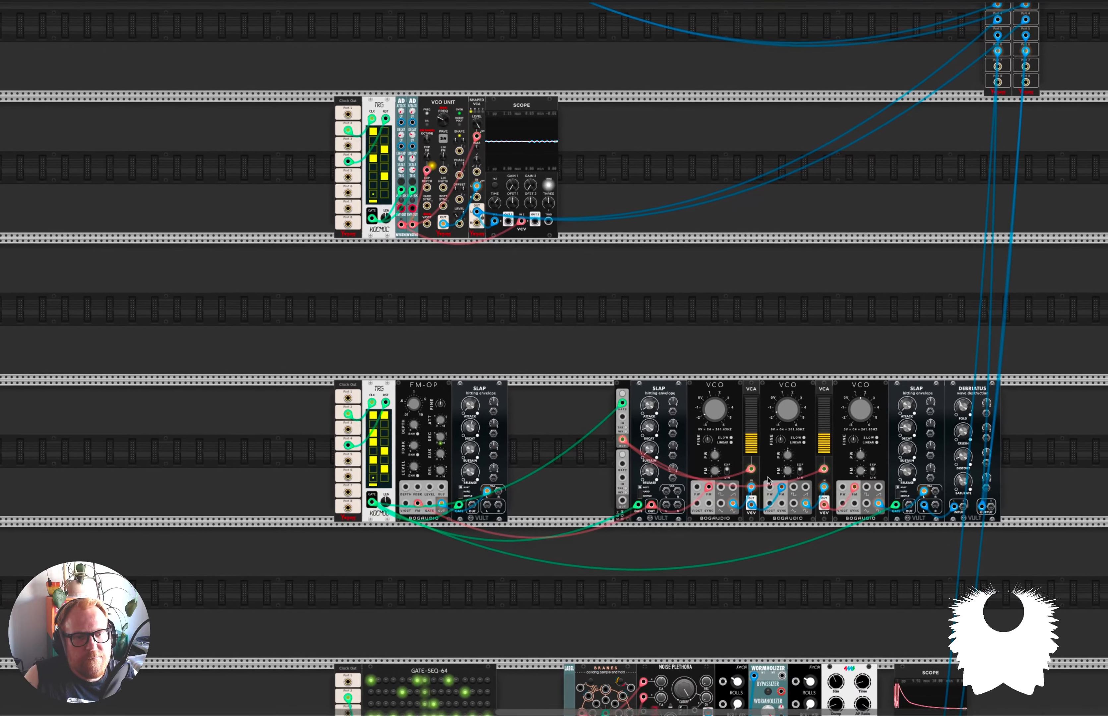
scroll(781, 490, "down", 2)
scroll(884, 487, "down", 1)
scroll(884, 486, "up", 6)
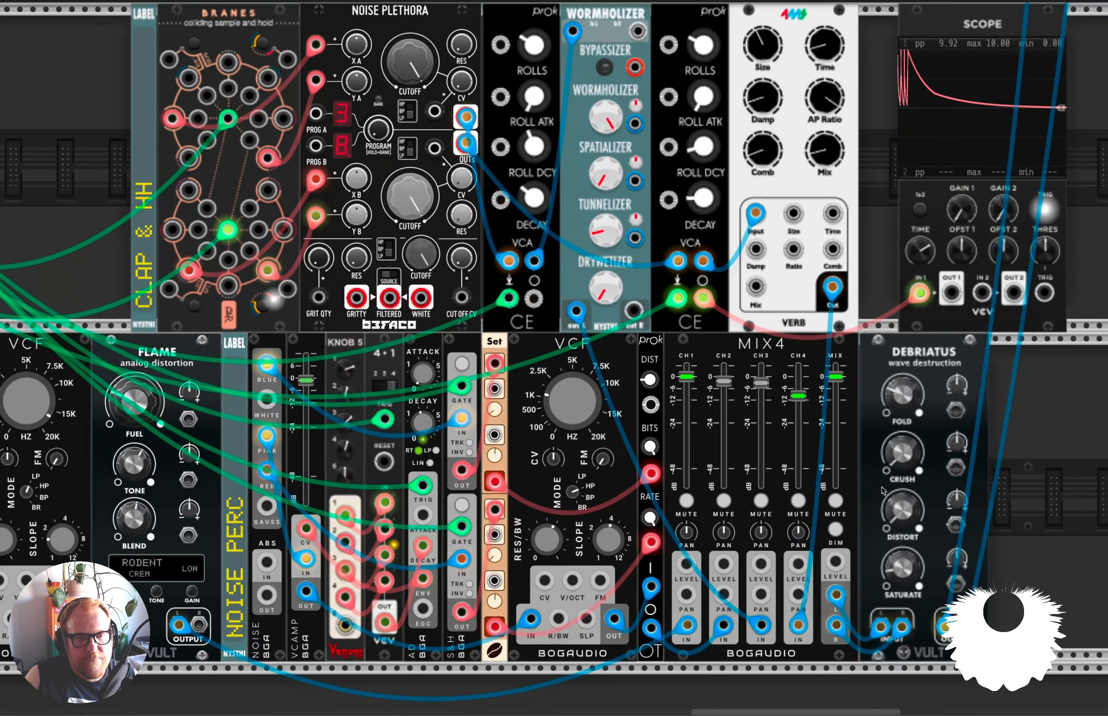
left_click_drag(903, 390, 904, 419)
scroll(846, 423, "down", 5)
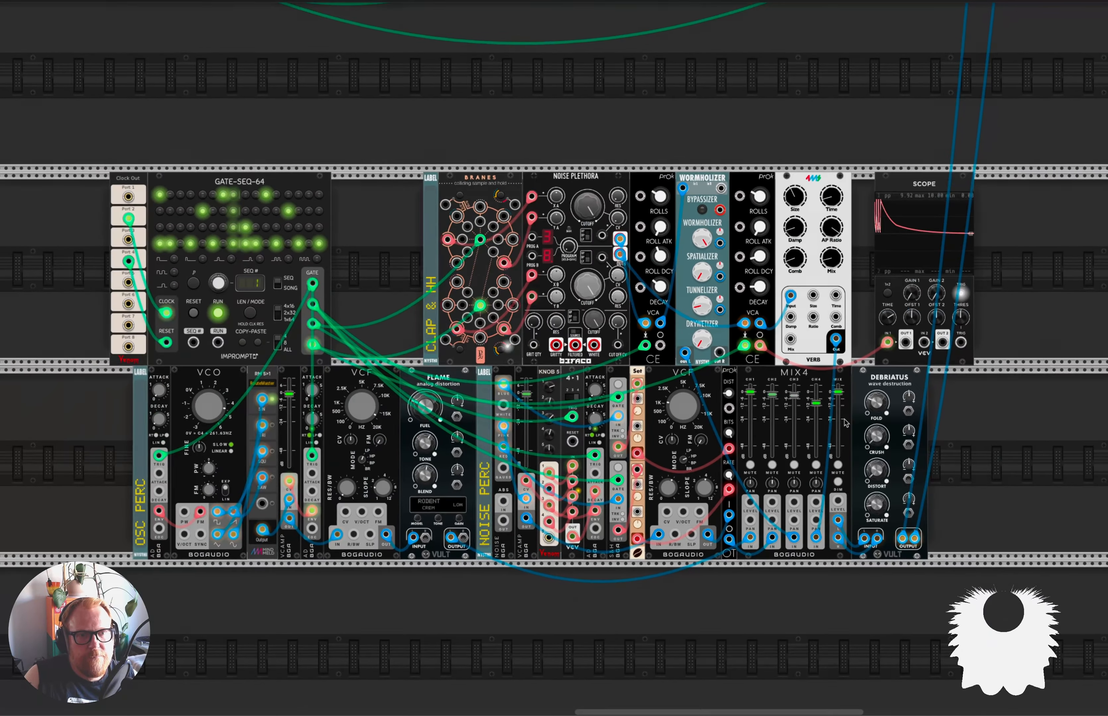
scroll(725, 411, "left", 14)
scroll(726, 410, "up", 9)
scroll(724, 410, "up", 2)
scroll(725, 409, "down", 4)
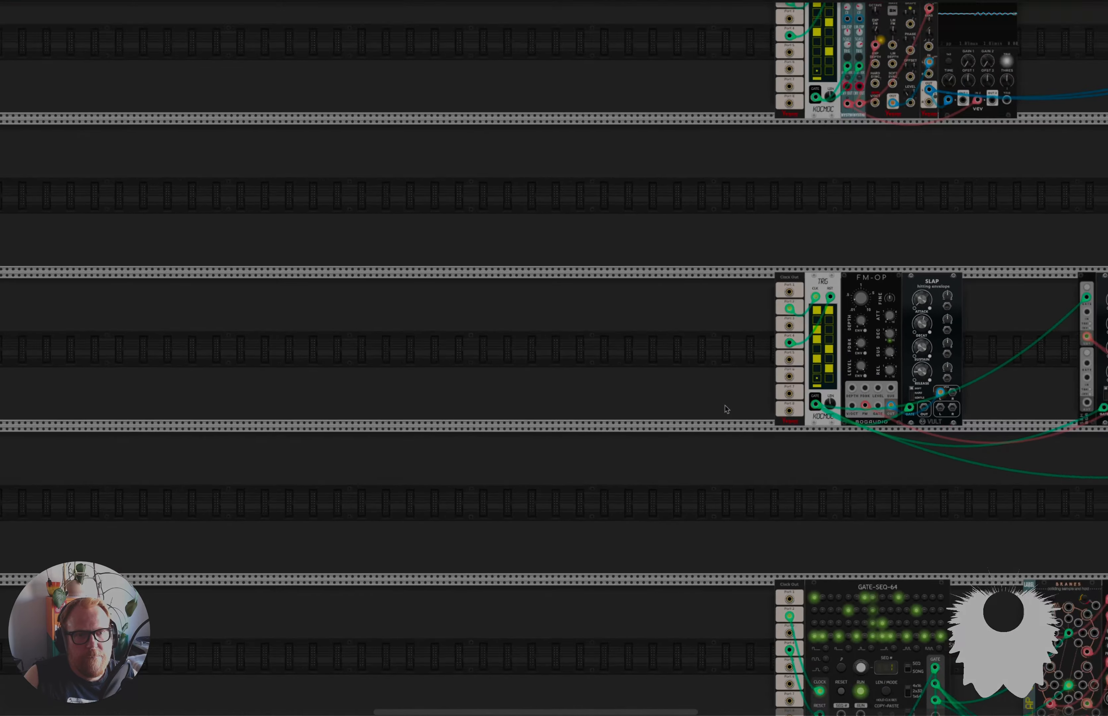
scroll(649, 399, "left", 8)
scroll(649, 399, "up", 8)
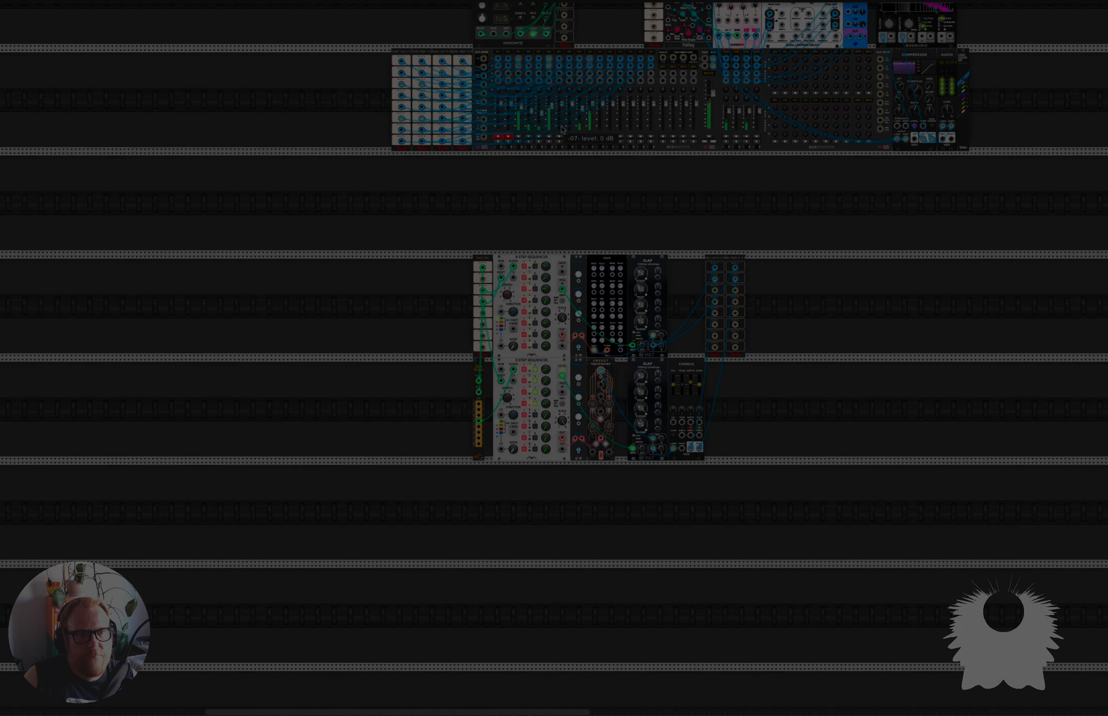